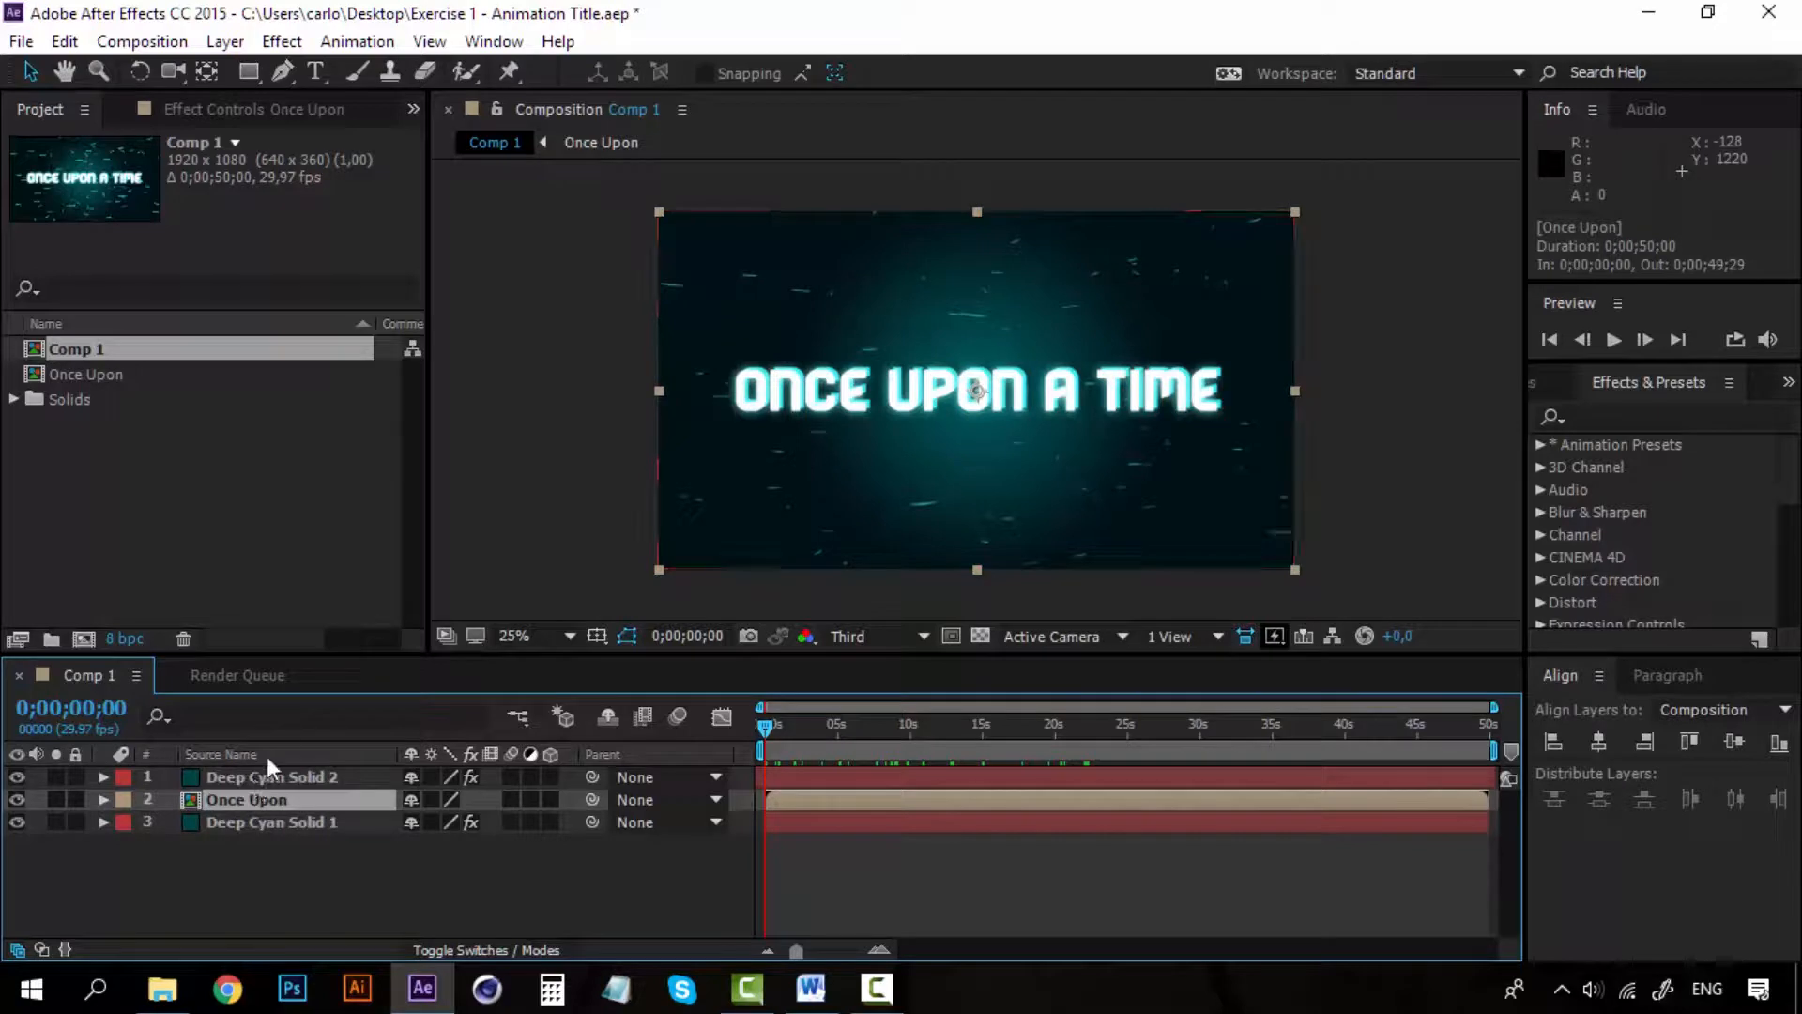
# - Switch the timeline's name column from source names to layer names
pyautogui.click(266, 757)
pyautogui.click(234, 777)
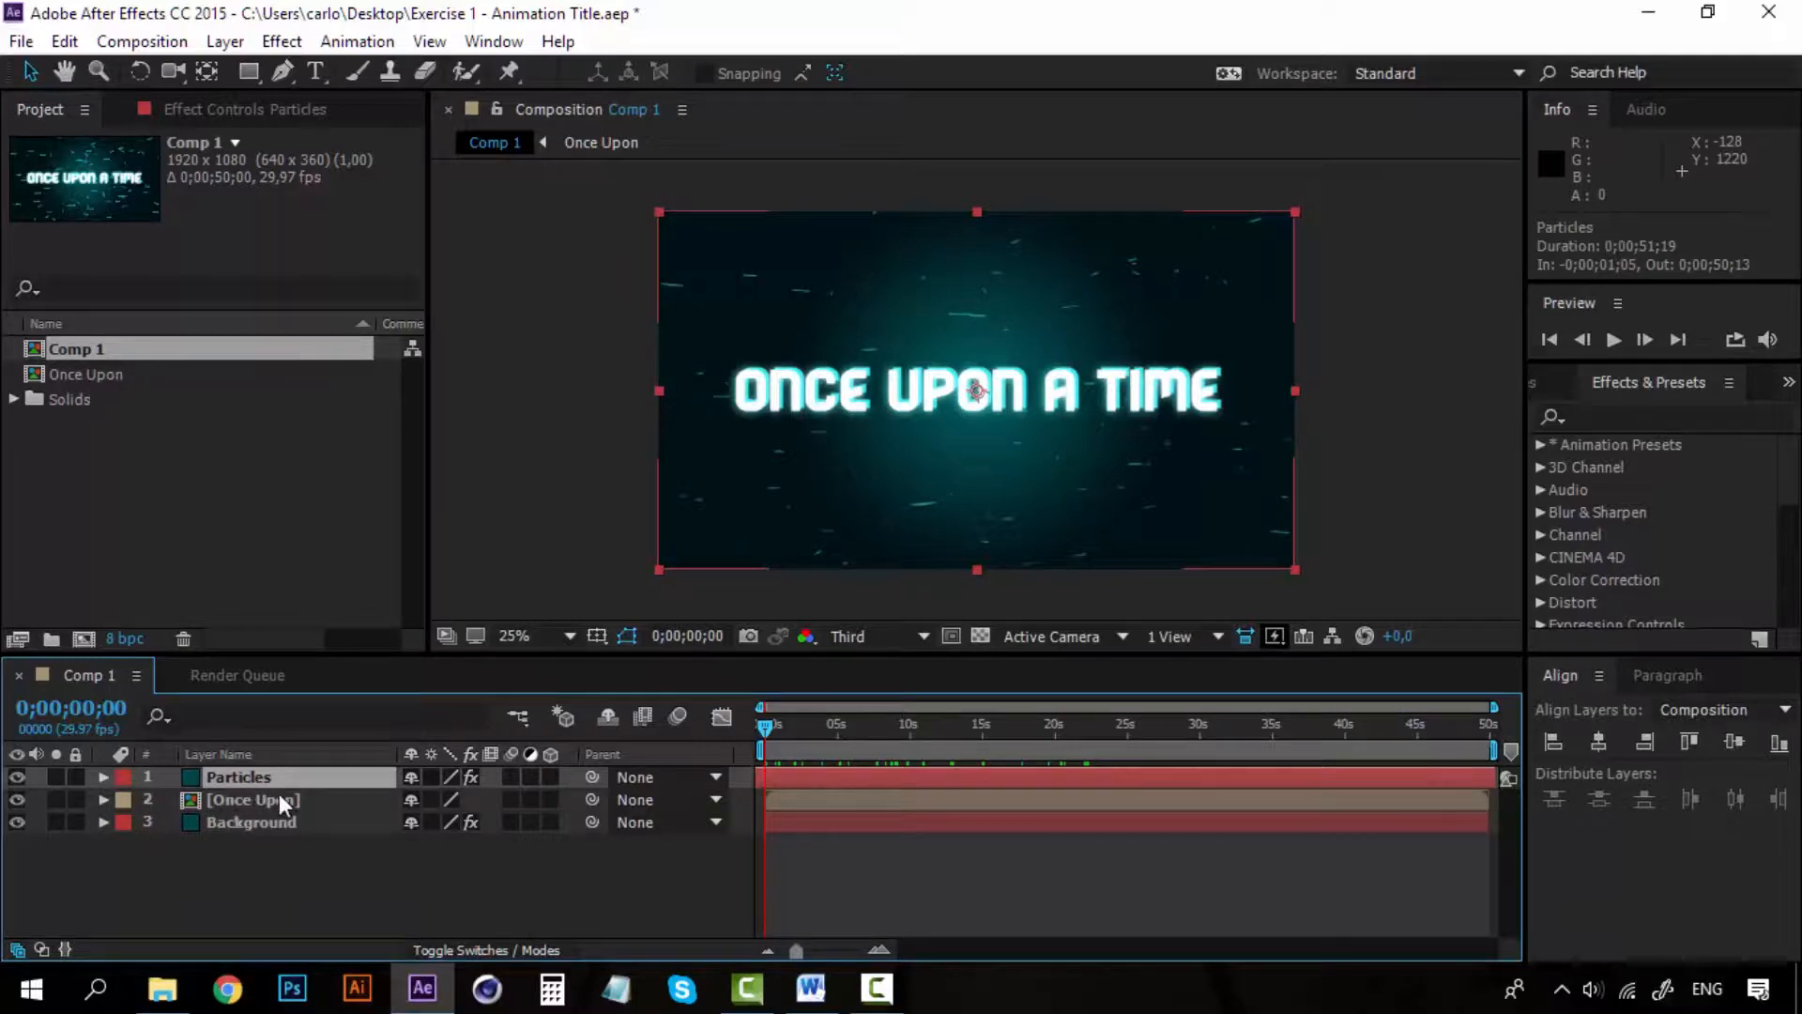
pyautogui.click(258, 797)
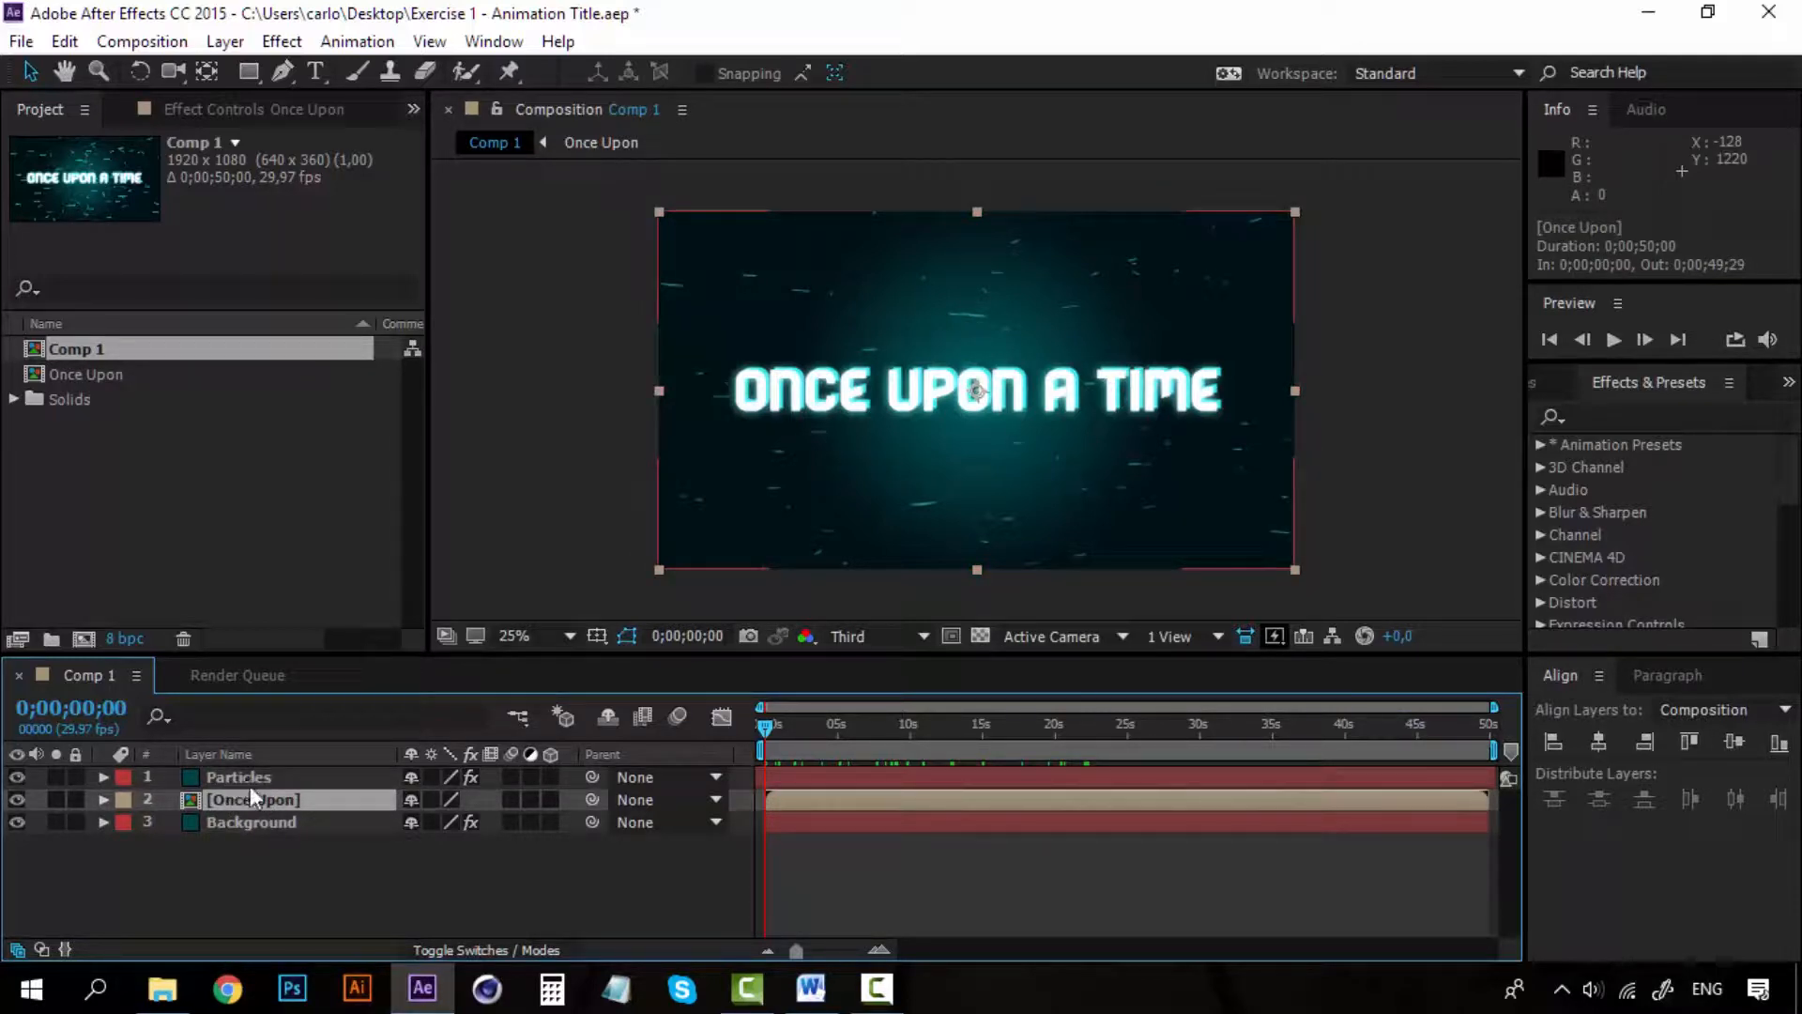
pyautogui.click(261, 779)
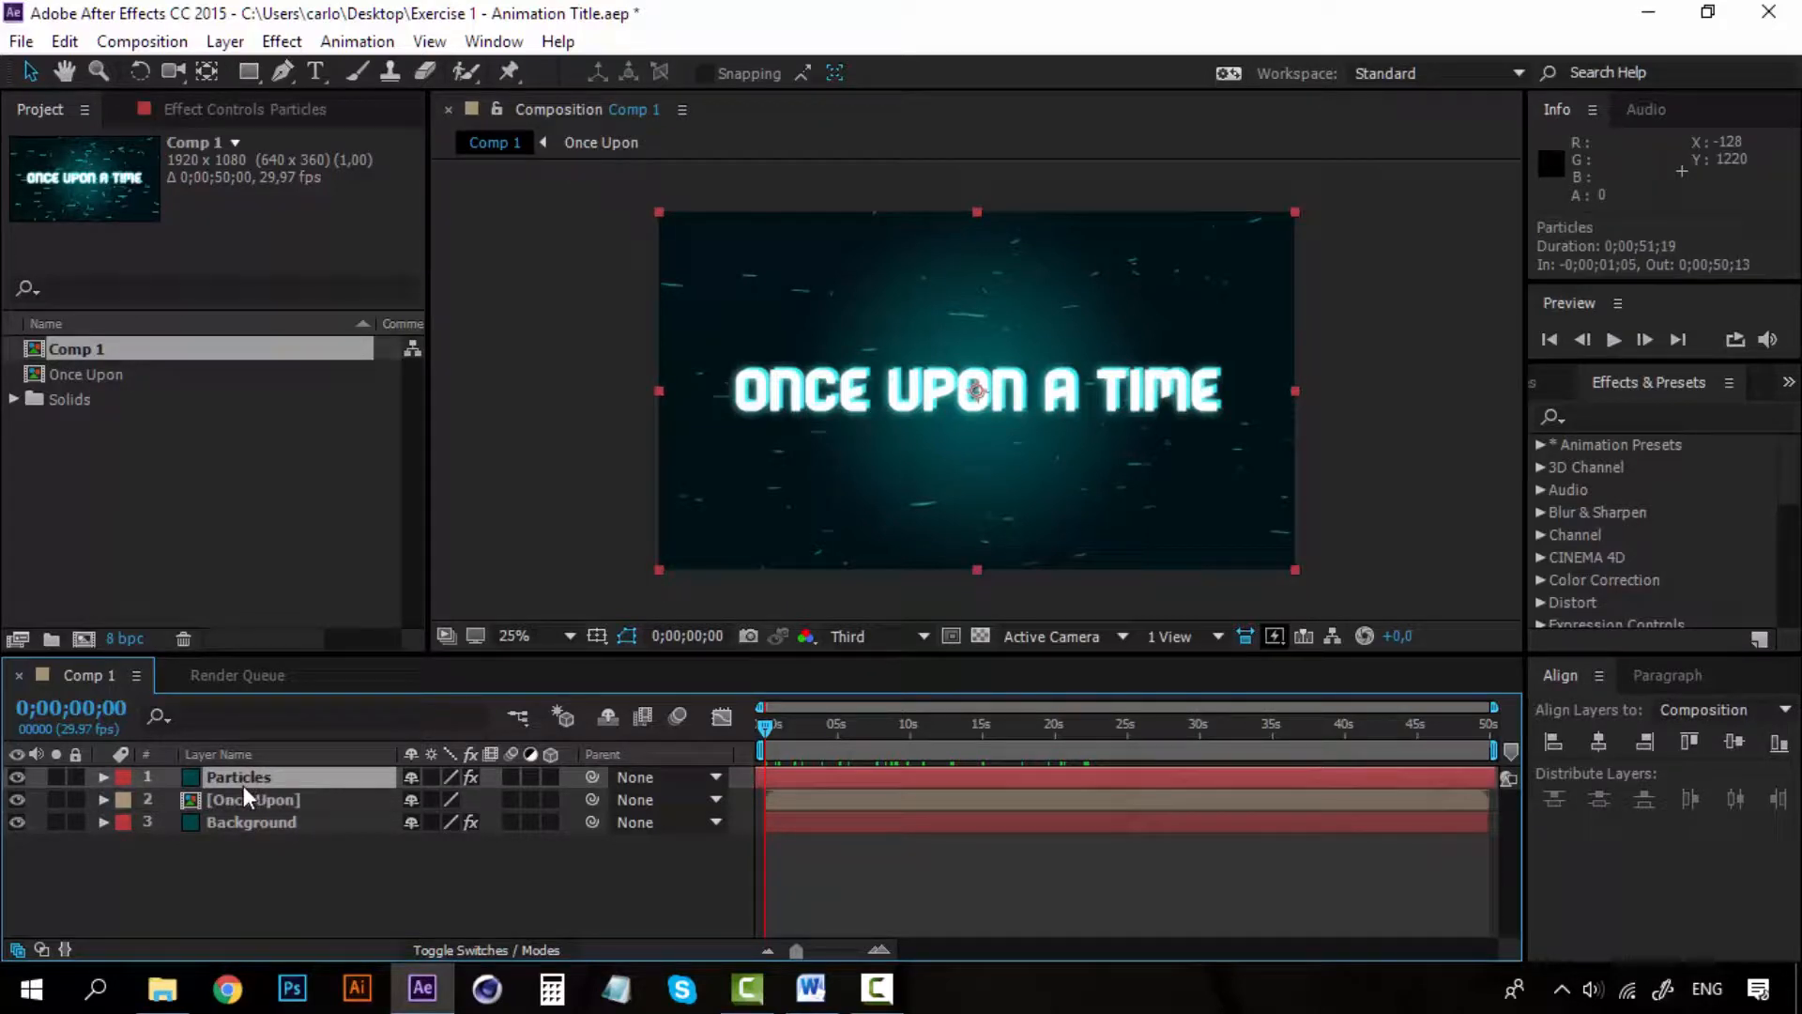
pyautogui.click(290, 896)
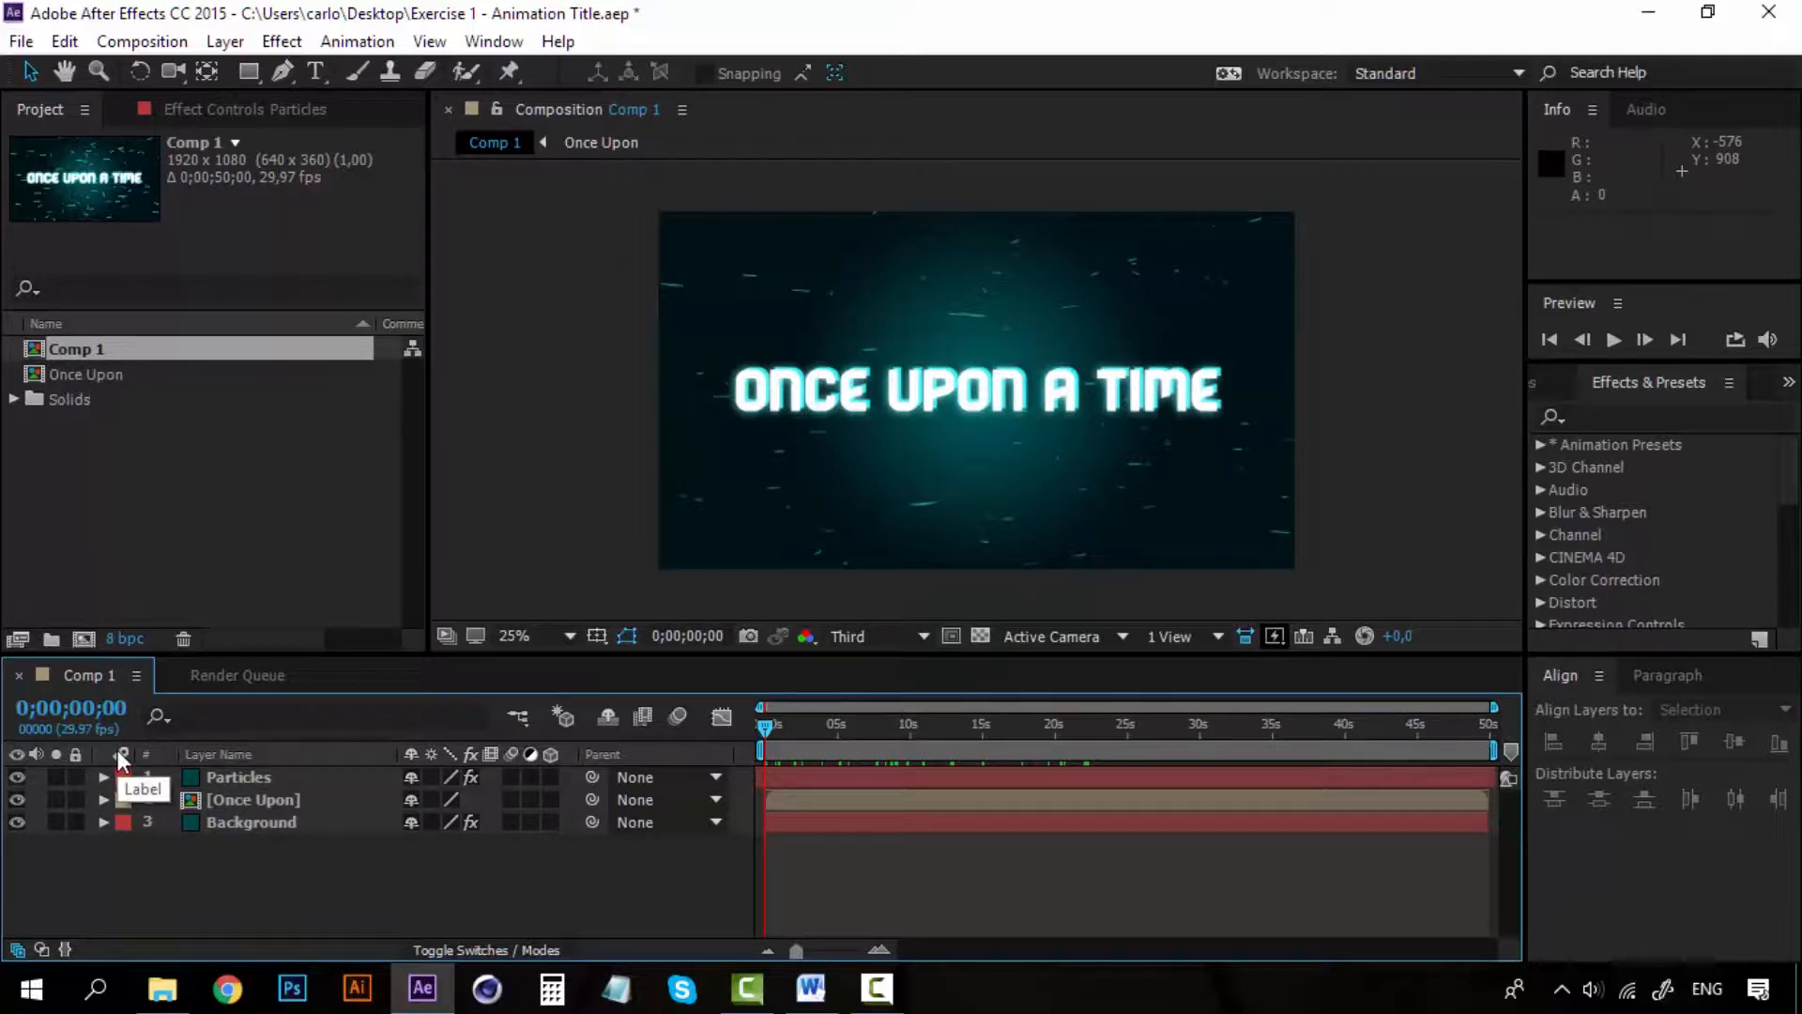
# - Set the Background layer's label color to Yellow
pyautogui.click(222, 777)
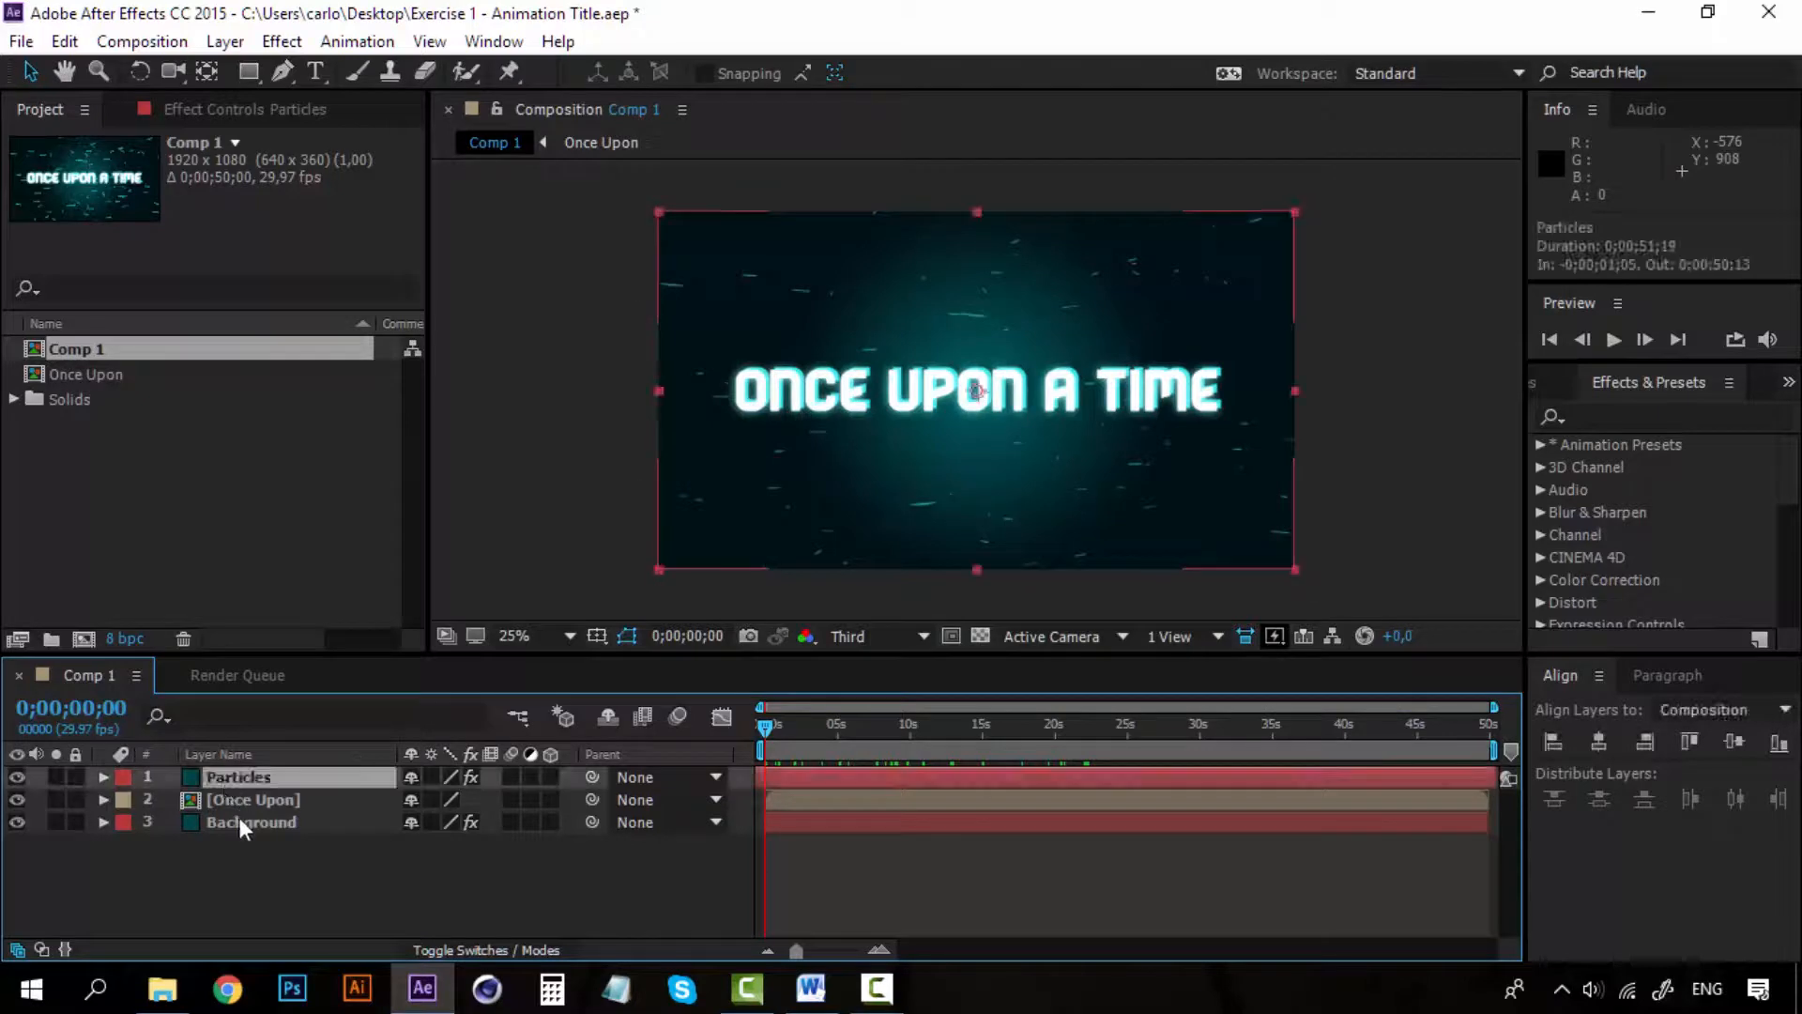
pyautogui.click(239, 819)
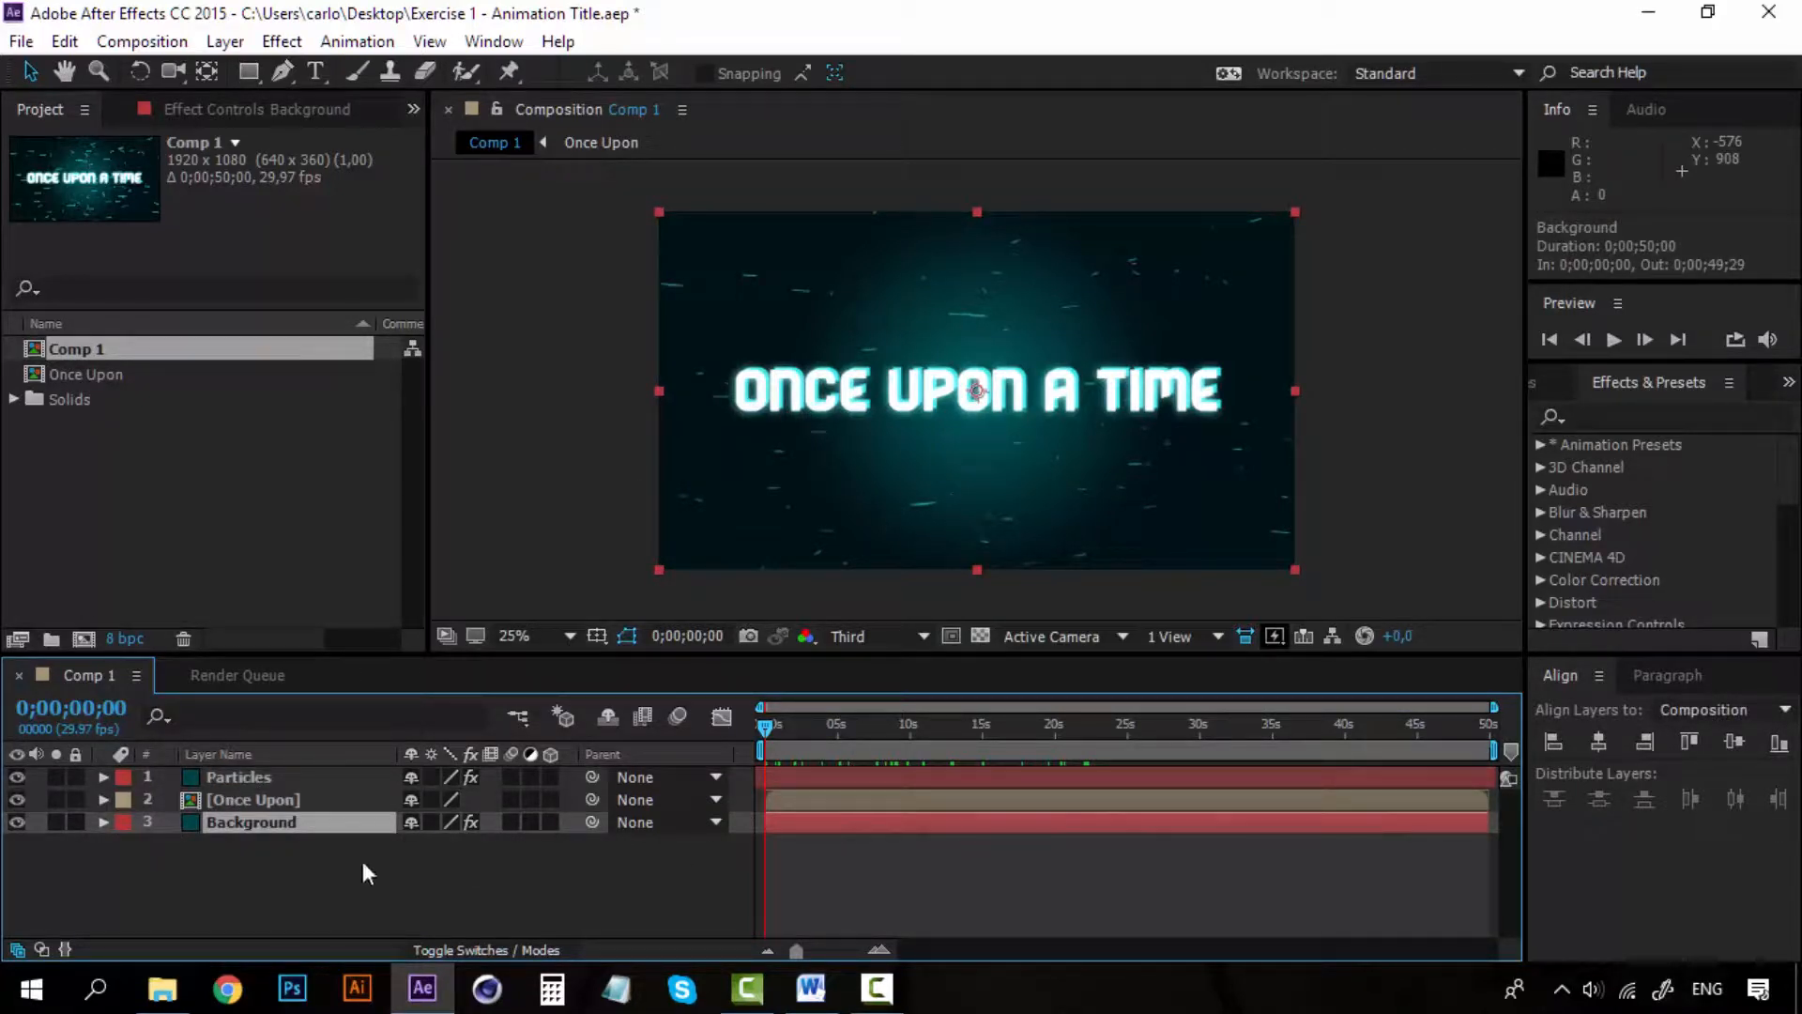
pyautogui.click(123, 826)
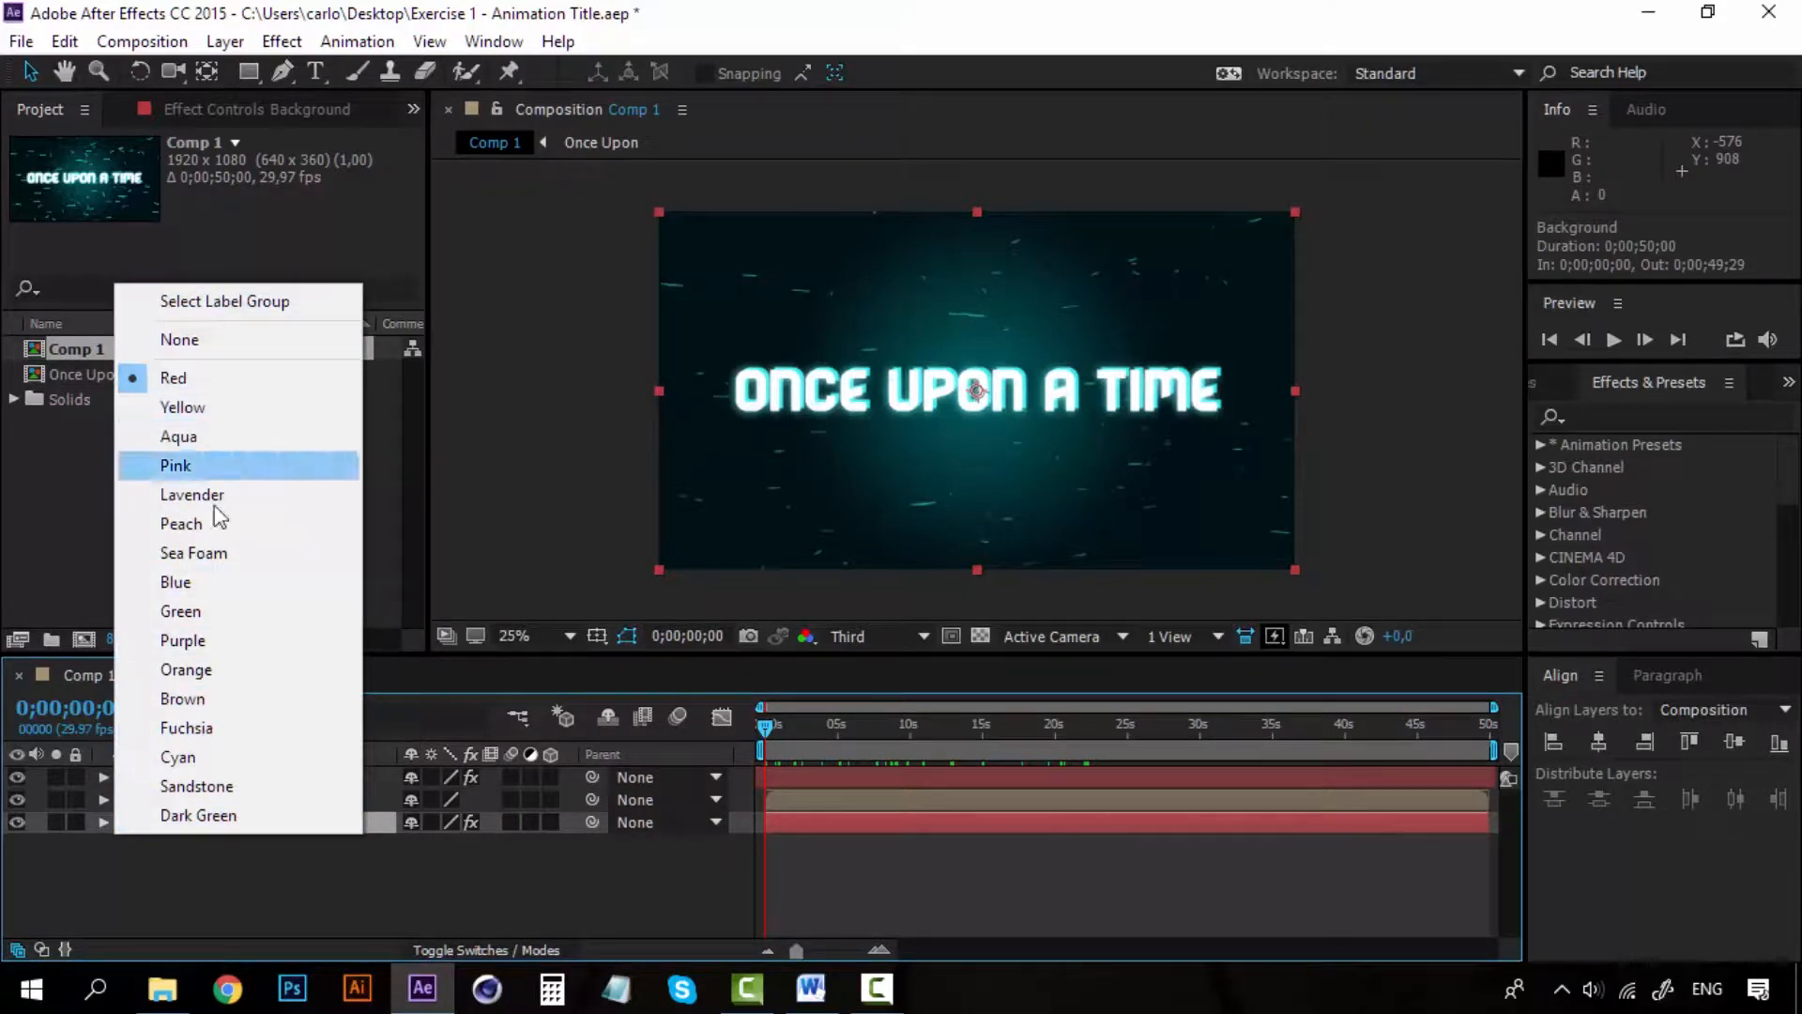
pyautogui.click(208, 407)
pyautogui.click(291, 900)
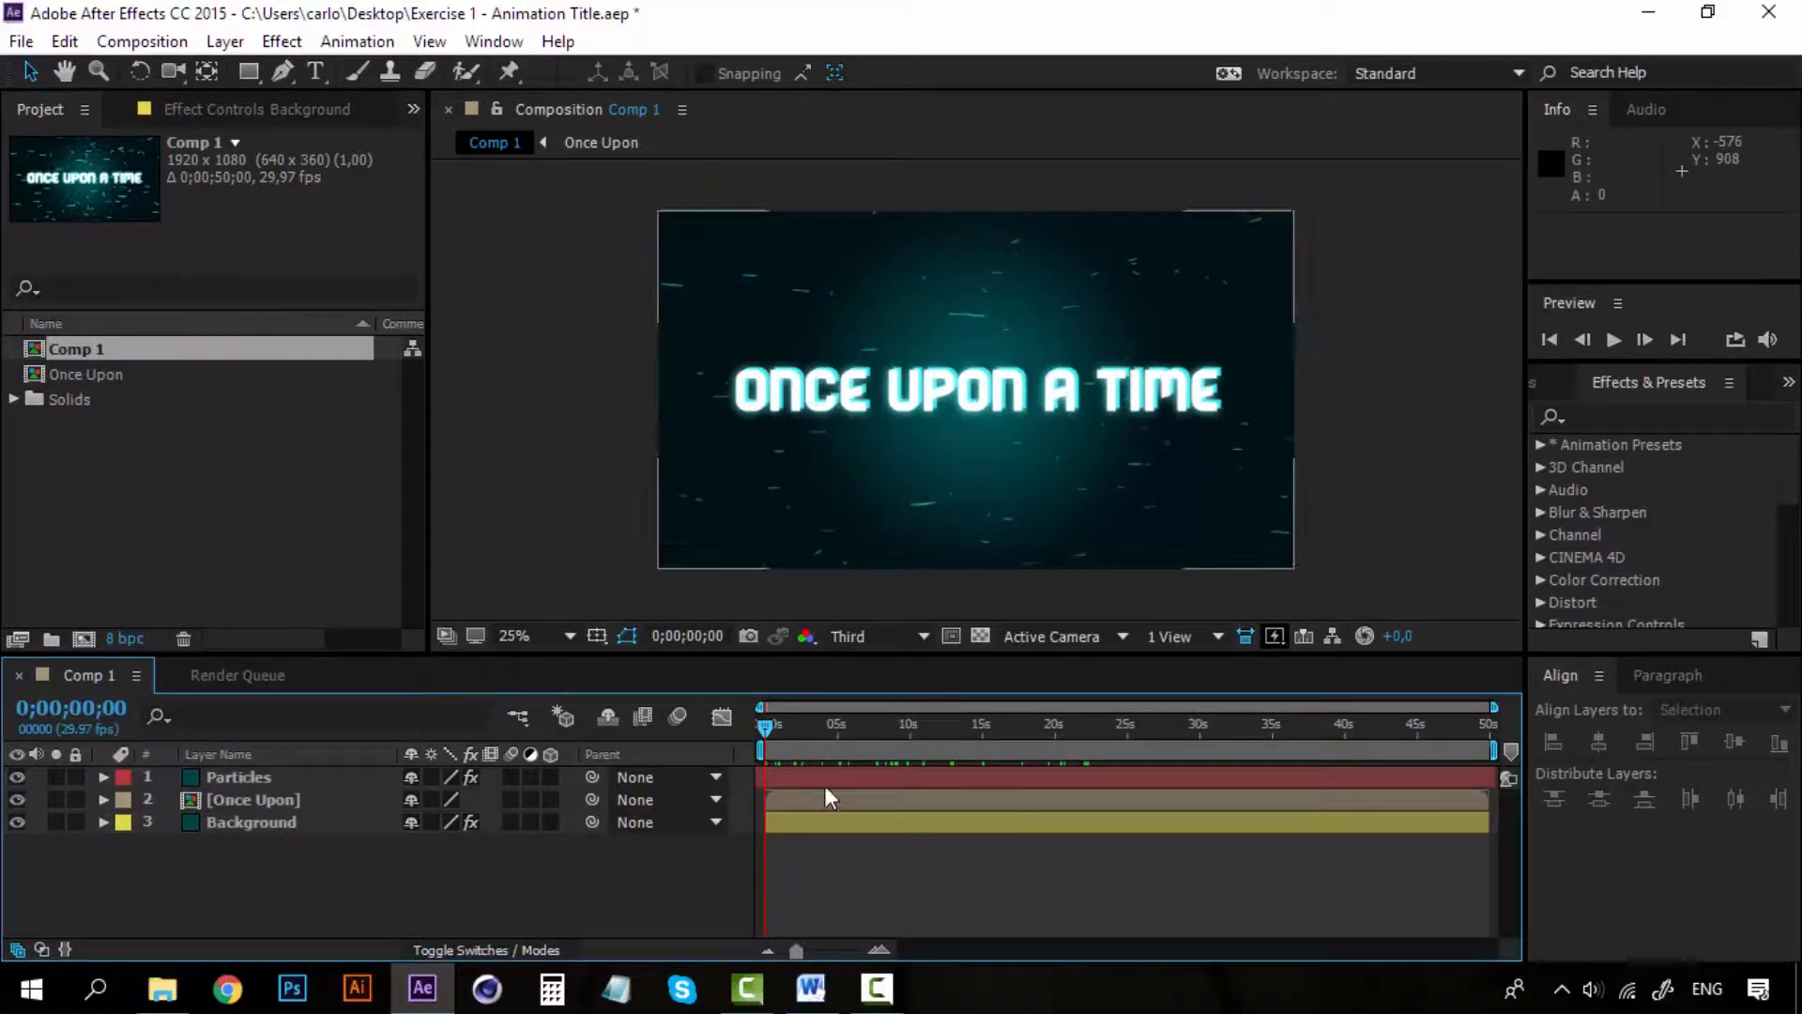
pyautogui.click(799, 822)
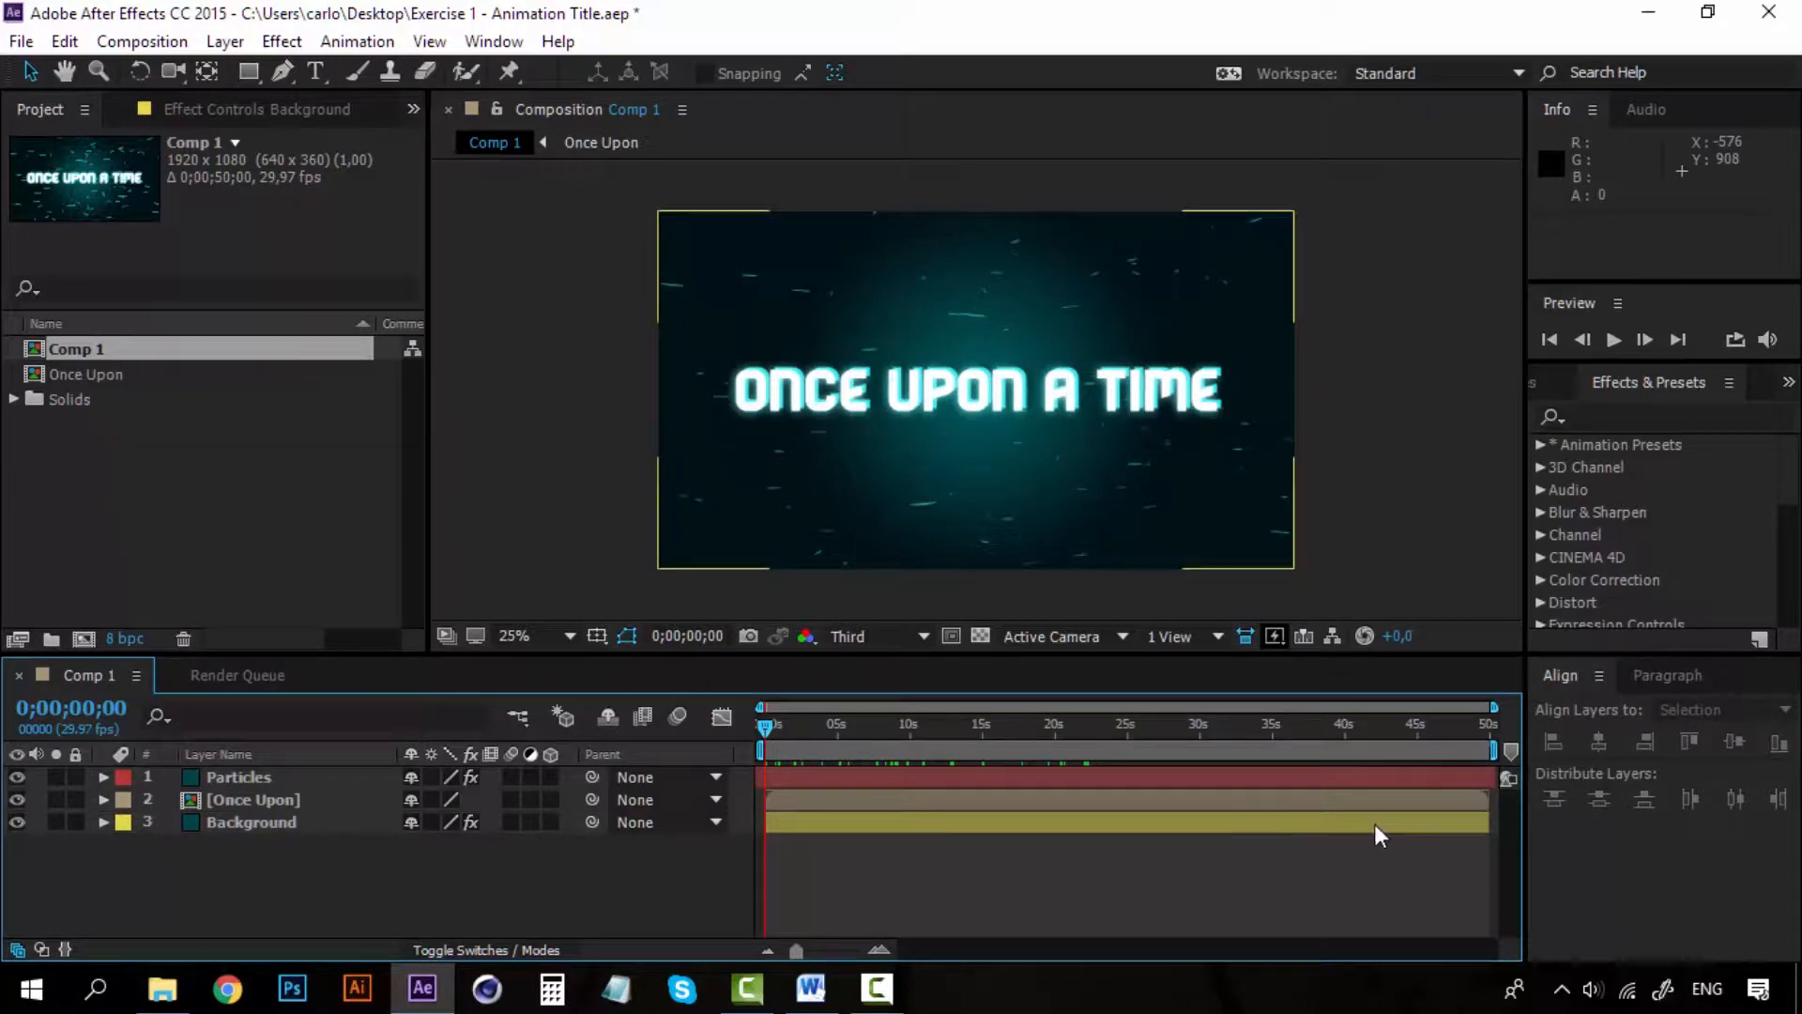
# - Set the Particles layer's label color to Aqua
pyautogui.click(268, 799)
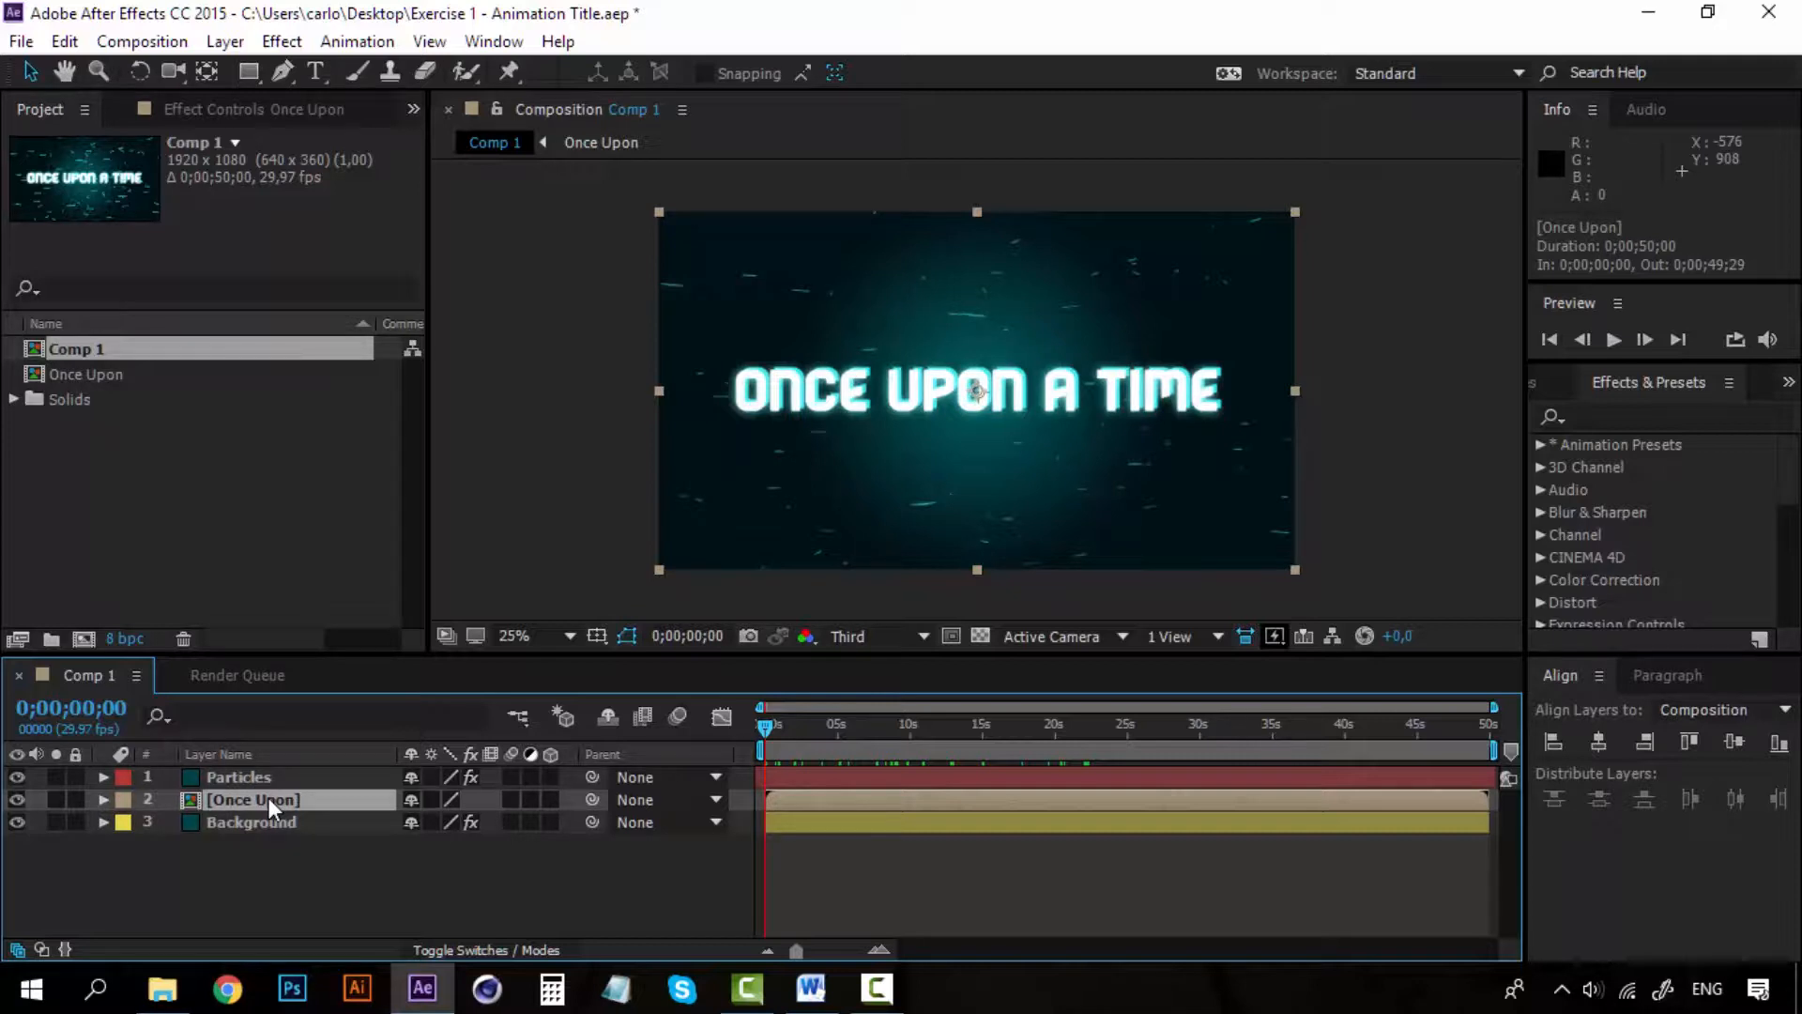
pyautogui.click(268, 784)
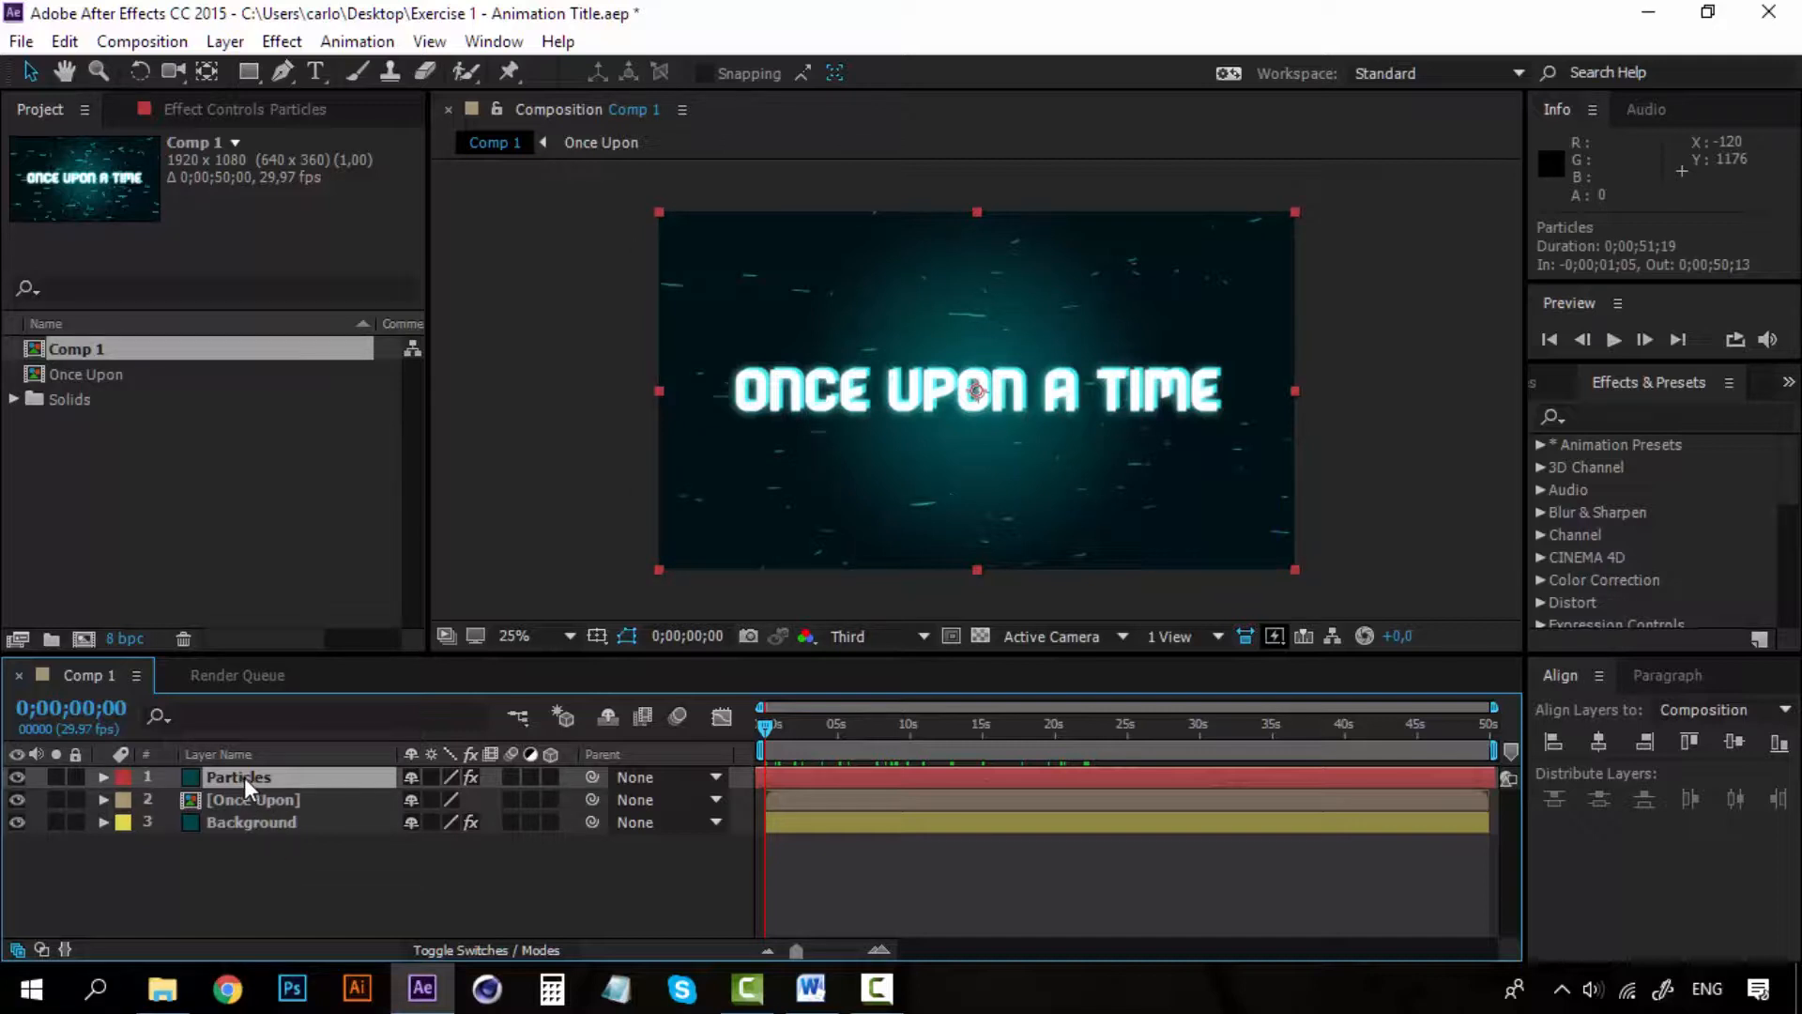
pyautogui.click(125, 777)
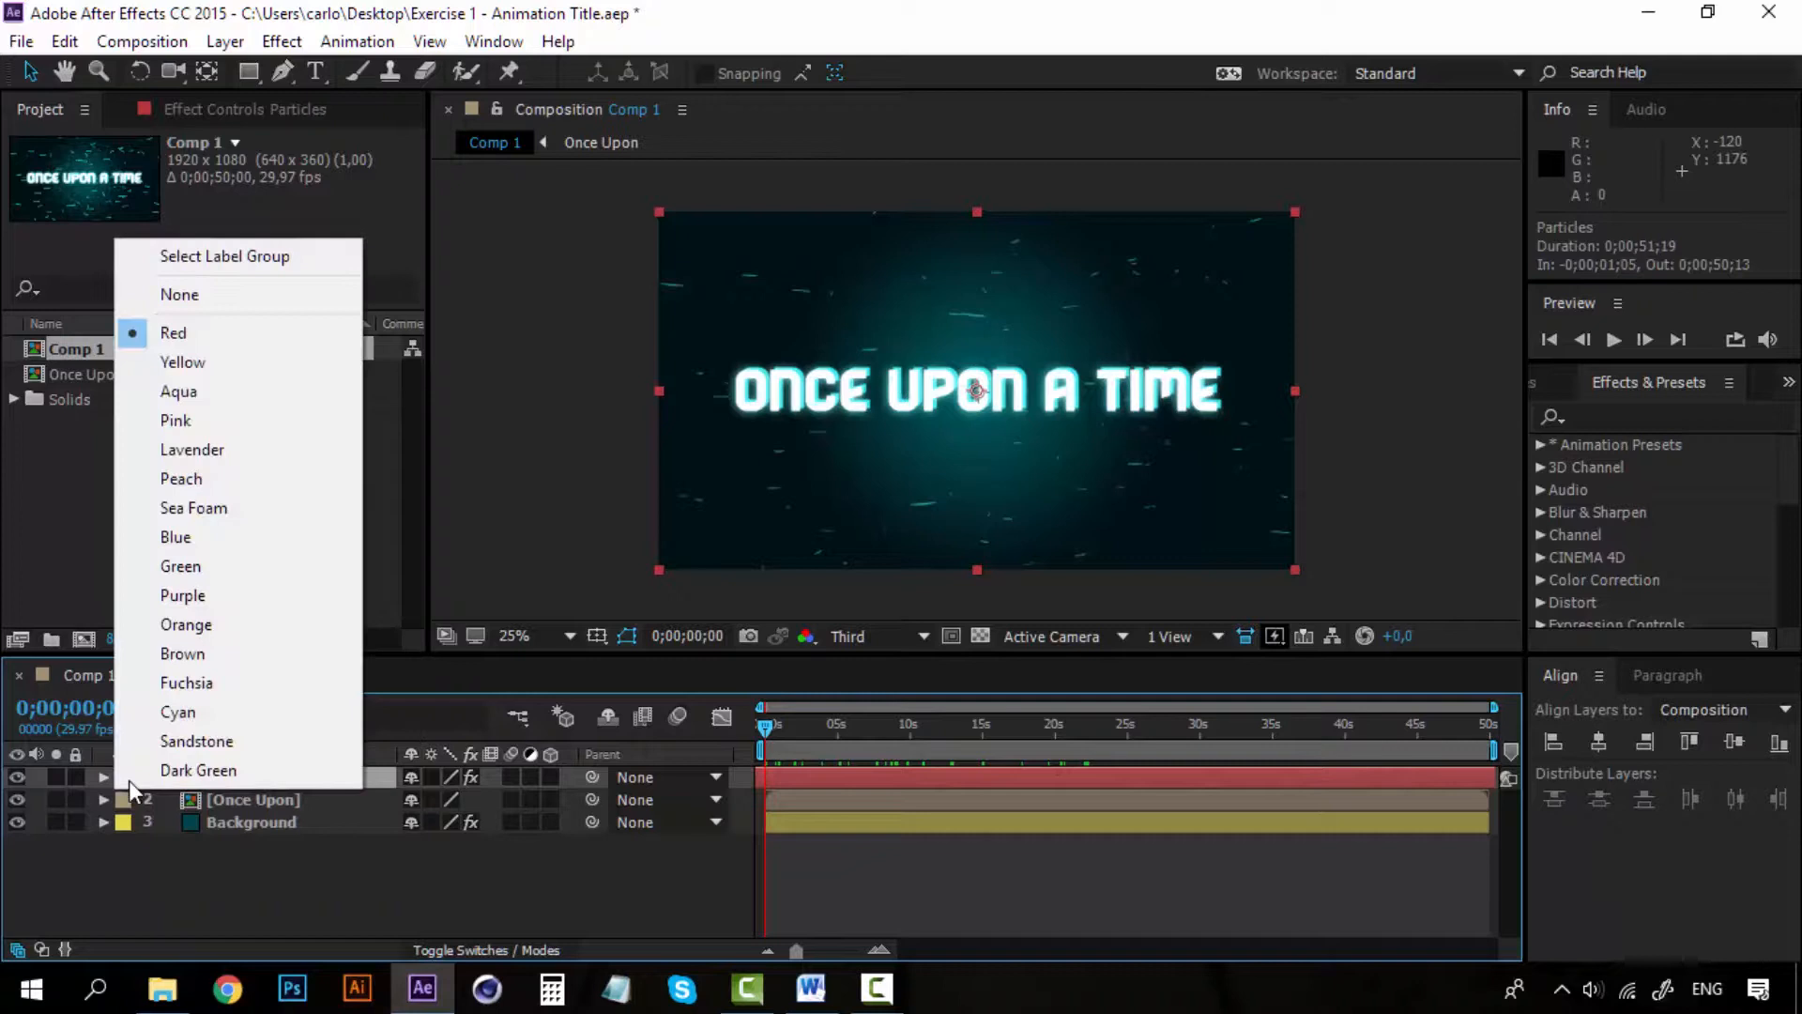
pyautogui.click(195, 390)
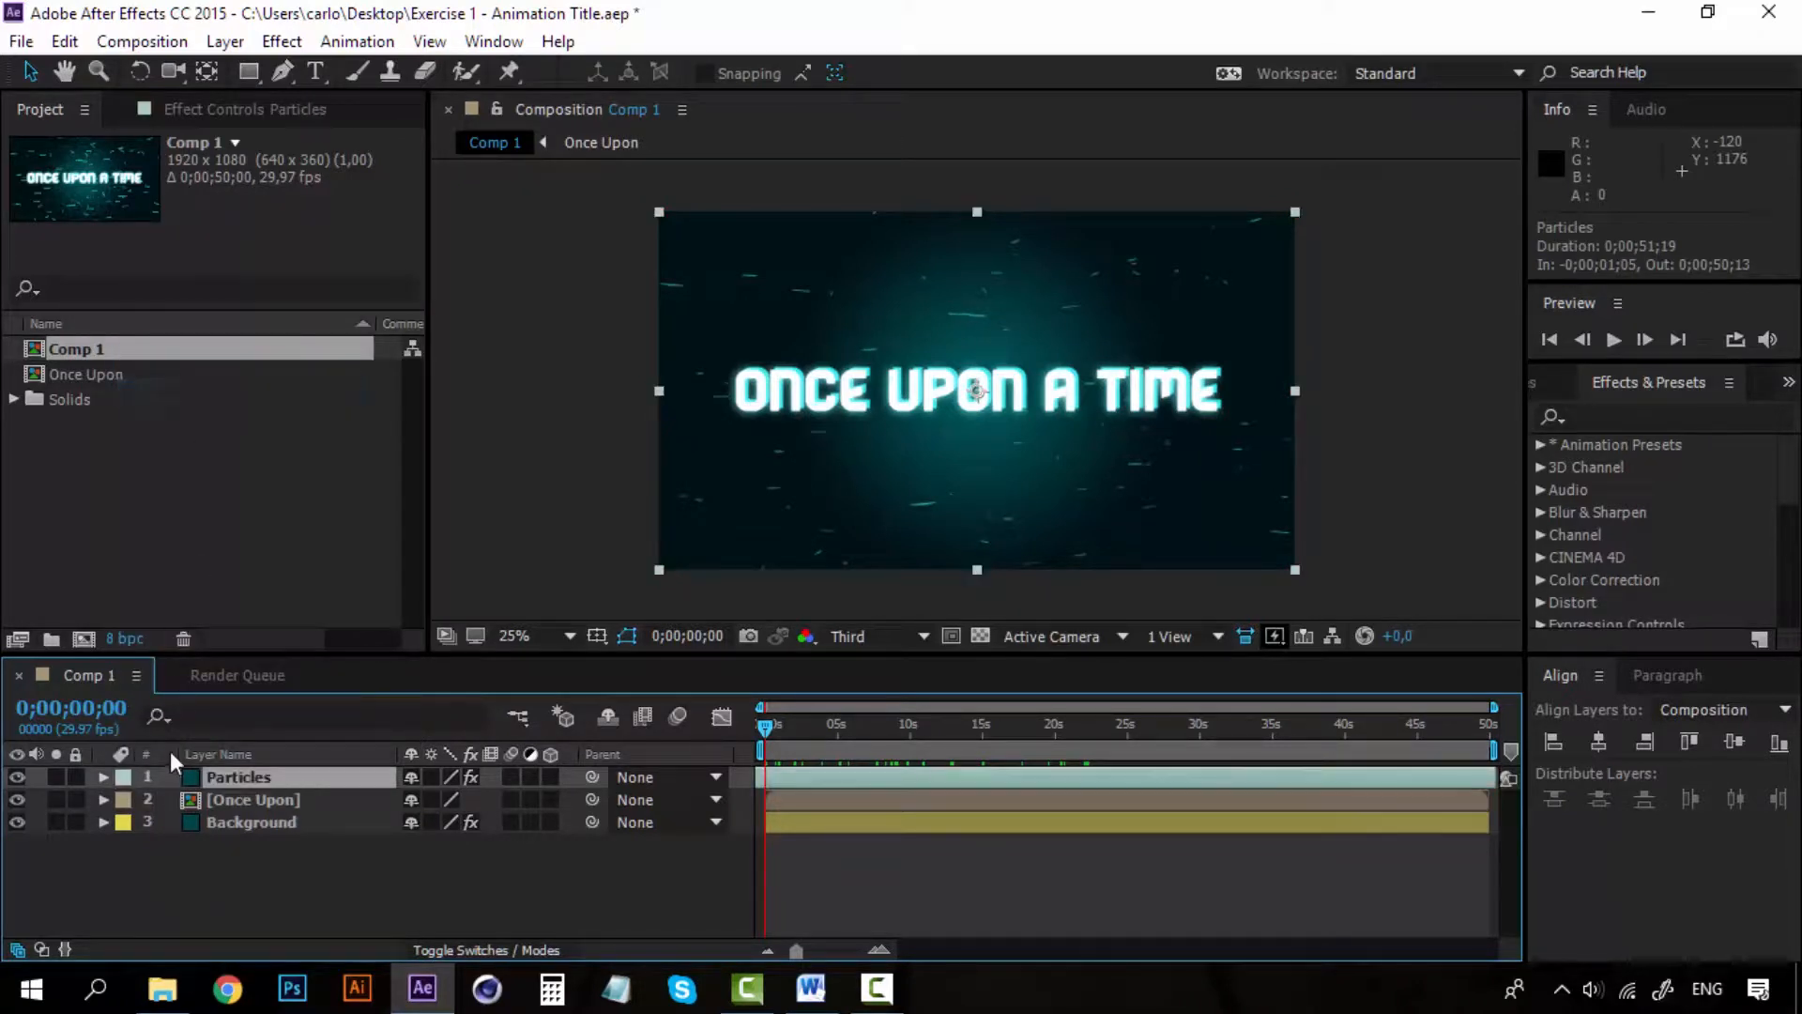
# - Set the Once Upon layer's label color to Orange
pyautogui.click(240, 800)
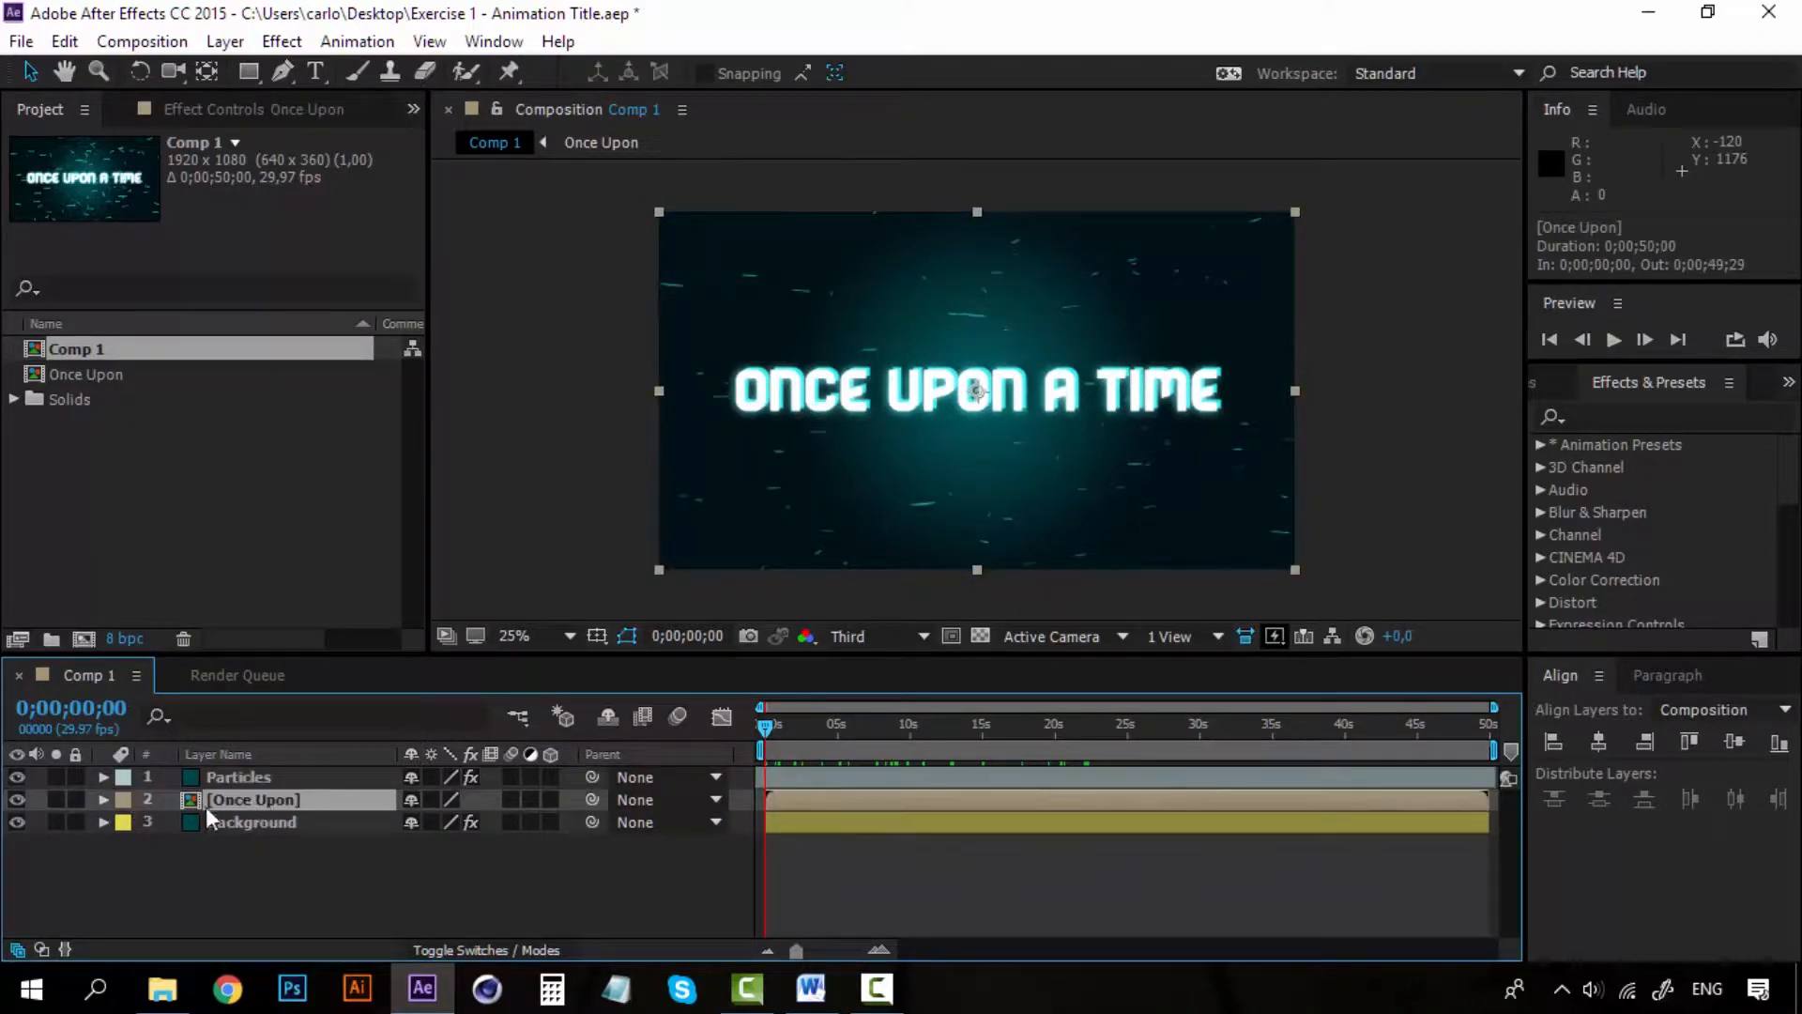
pyautogui.click(128, 800)
pyautogui.click(197, 647)
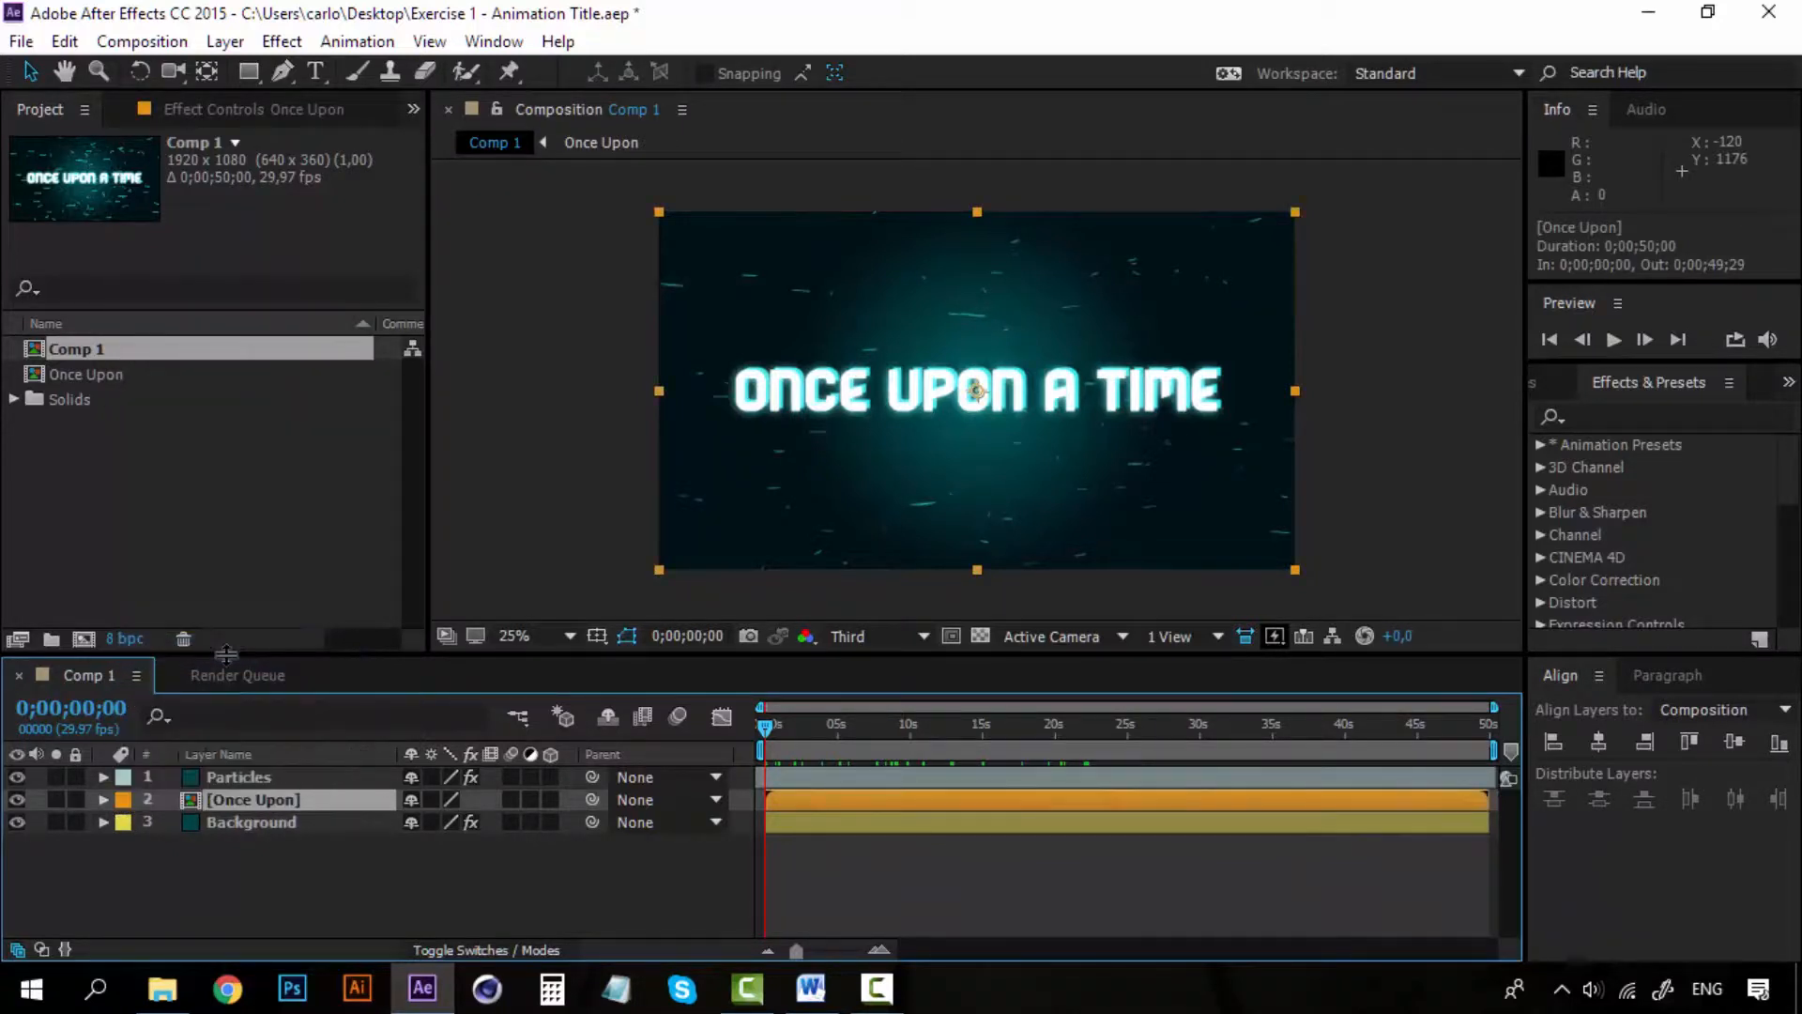
pyautogui.click(261, 840)
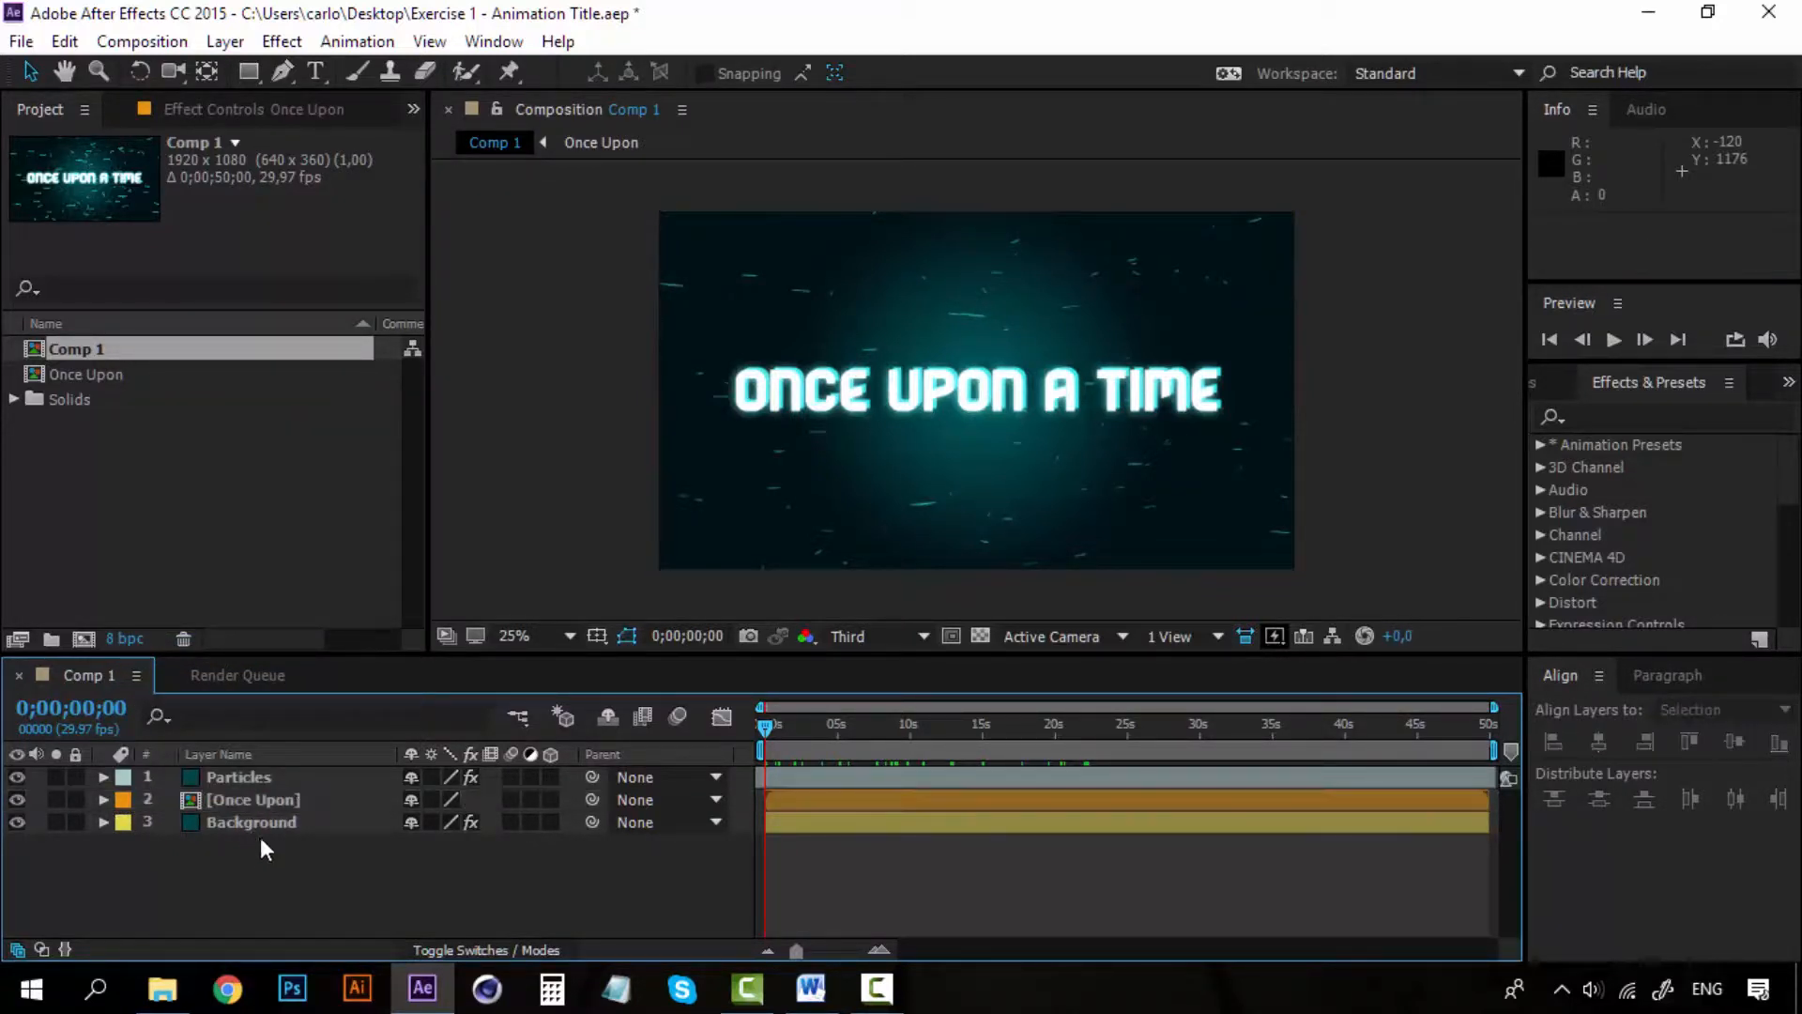
pyautogui.click(234, 779)
pyautogui.click(246, 822)
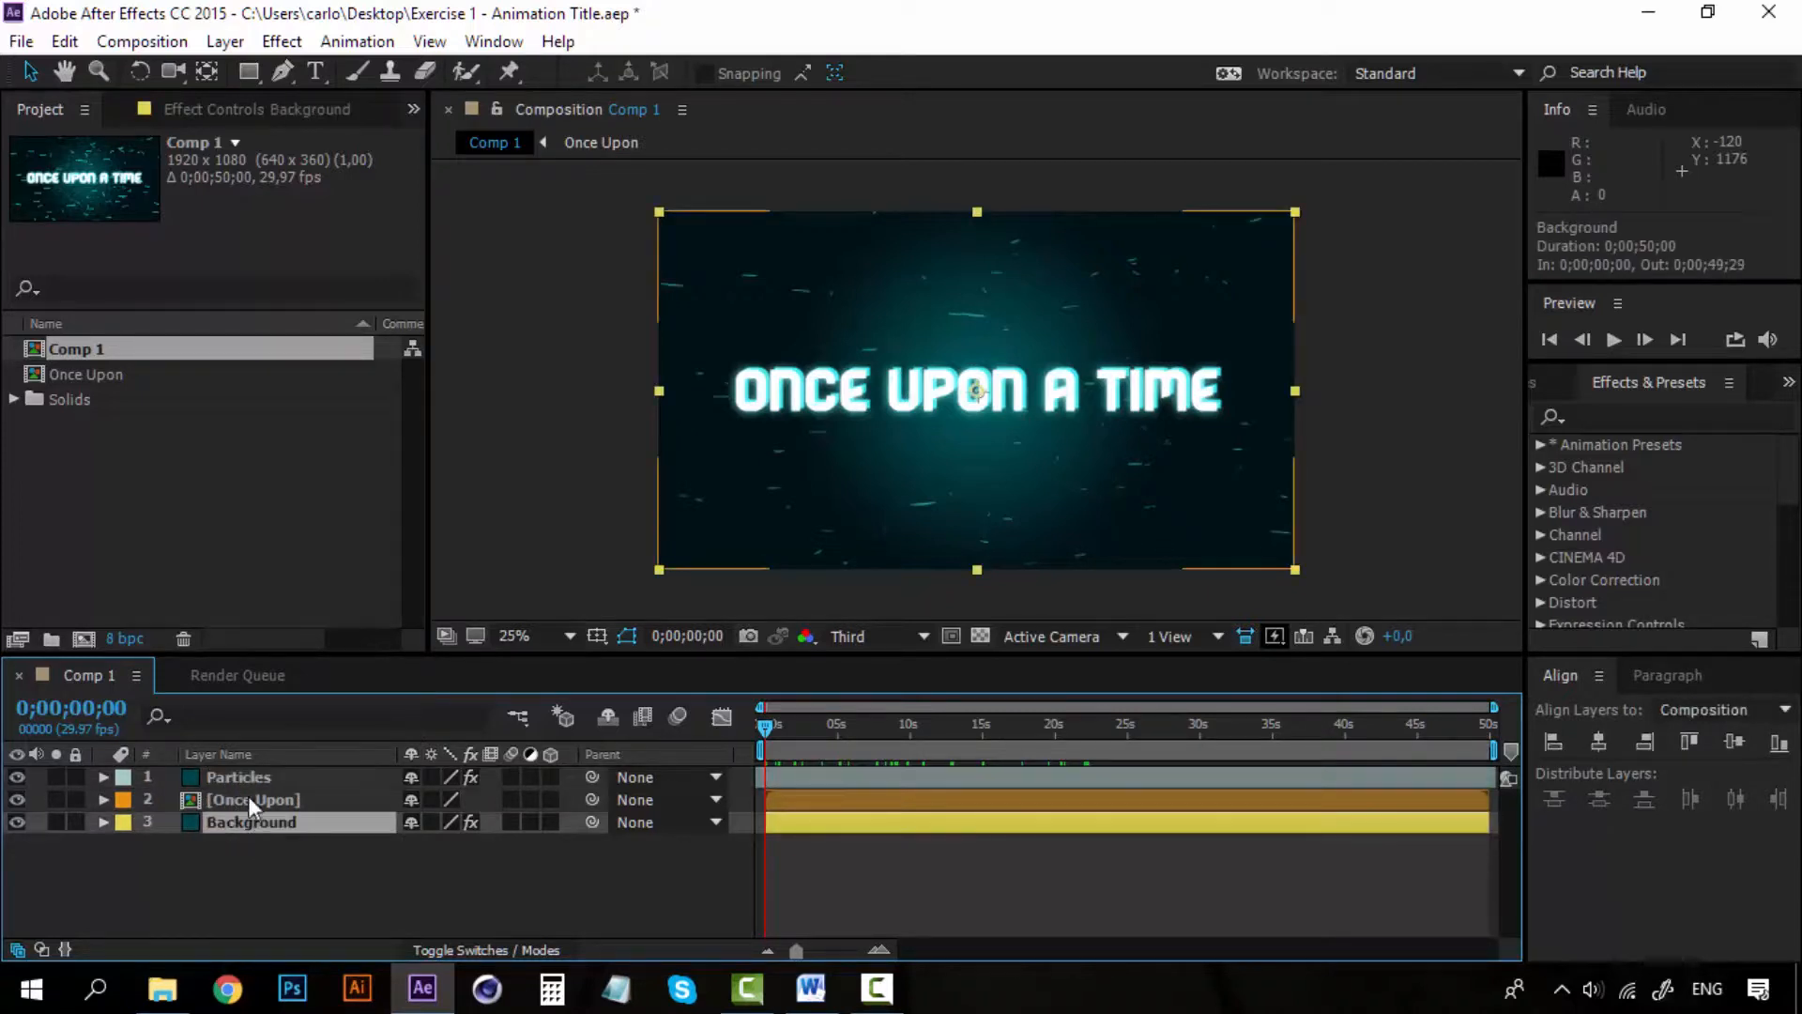
pyautogui.click(247, 798)
pyautogui.click(254, 779)
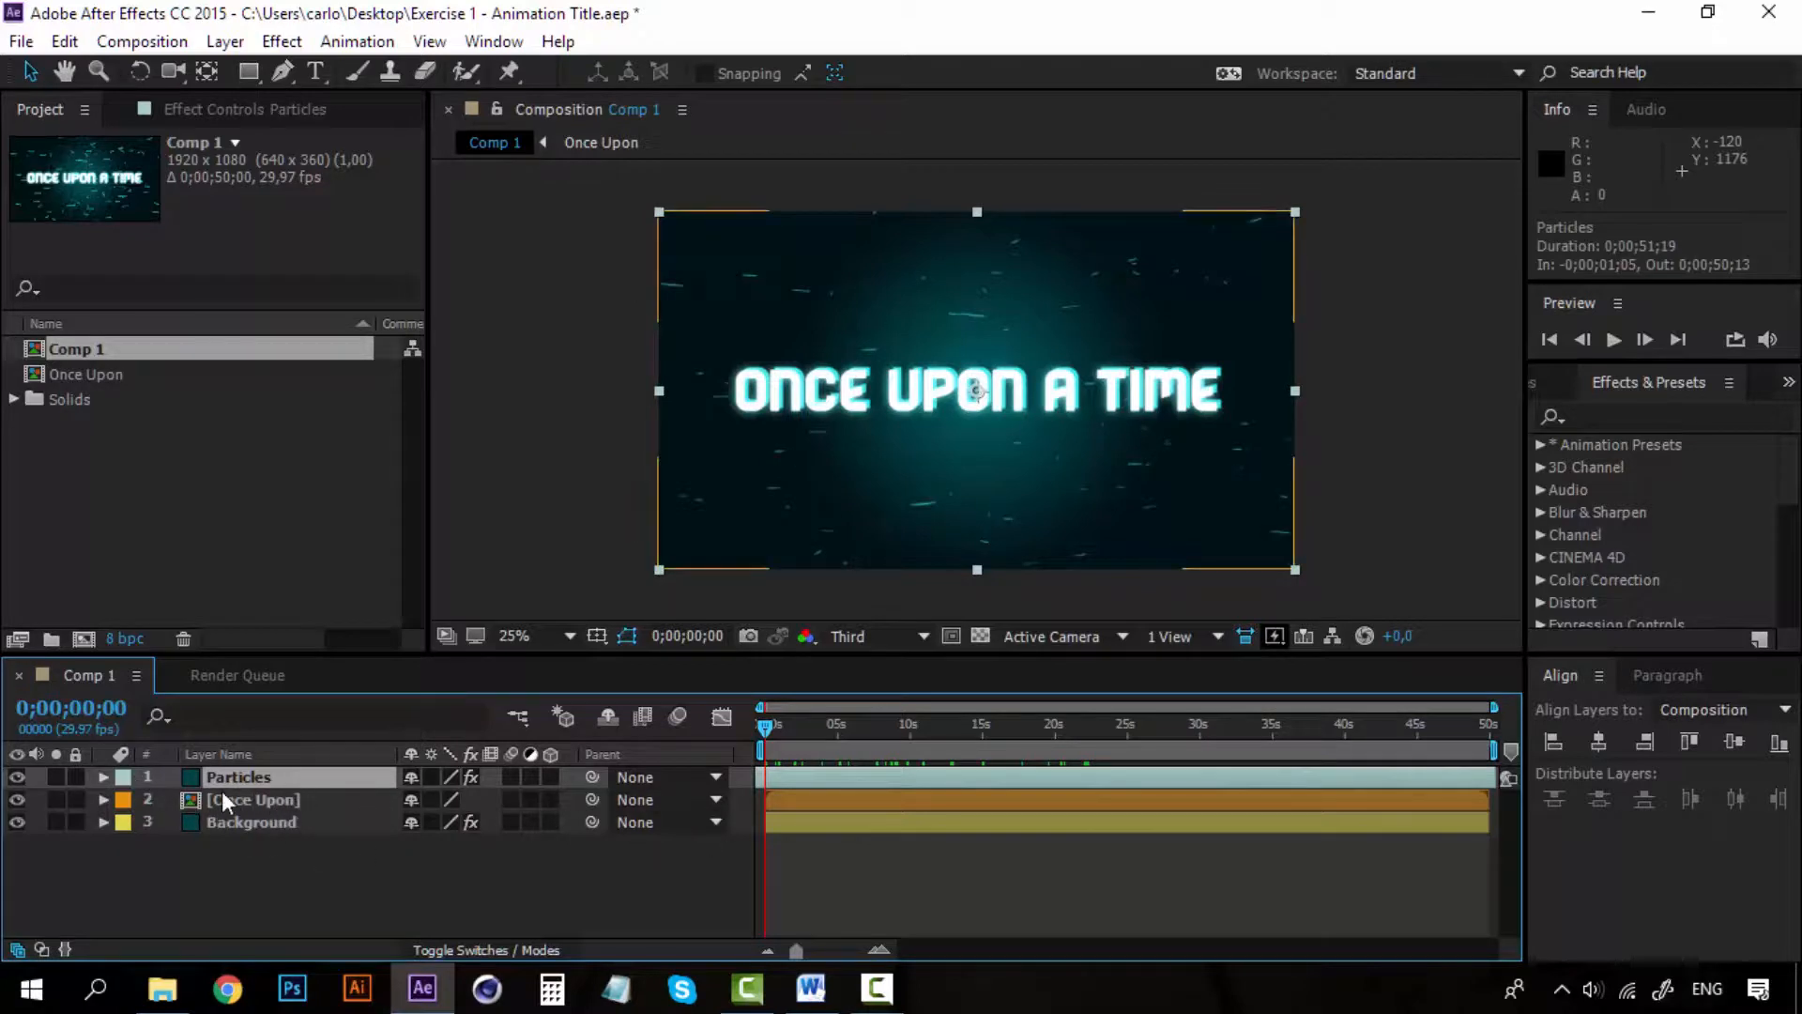
pyautogui.click(276, 841)
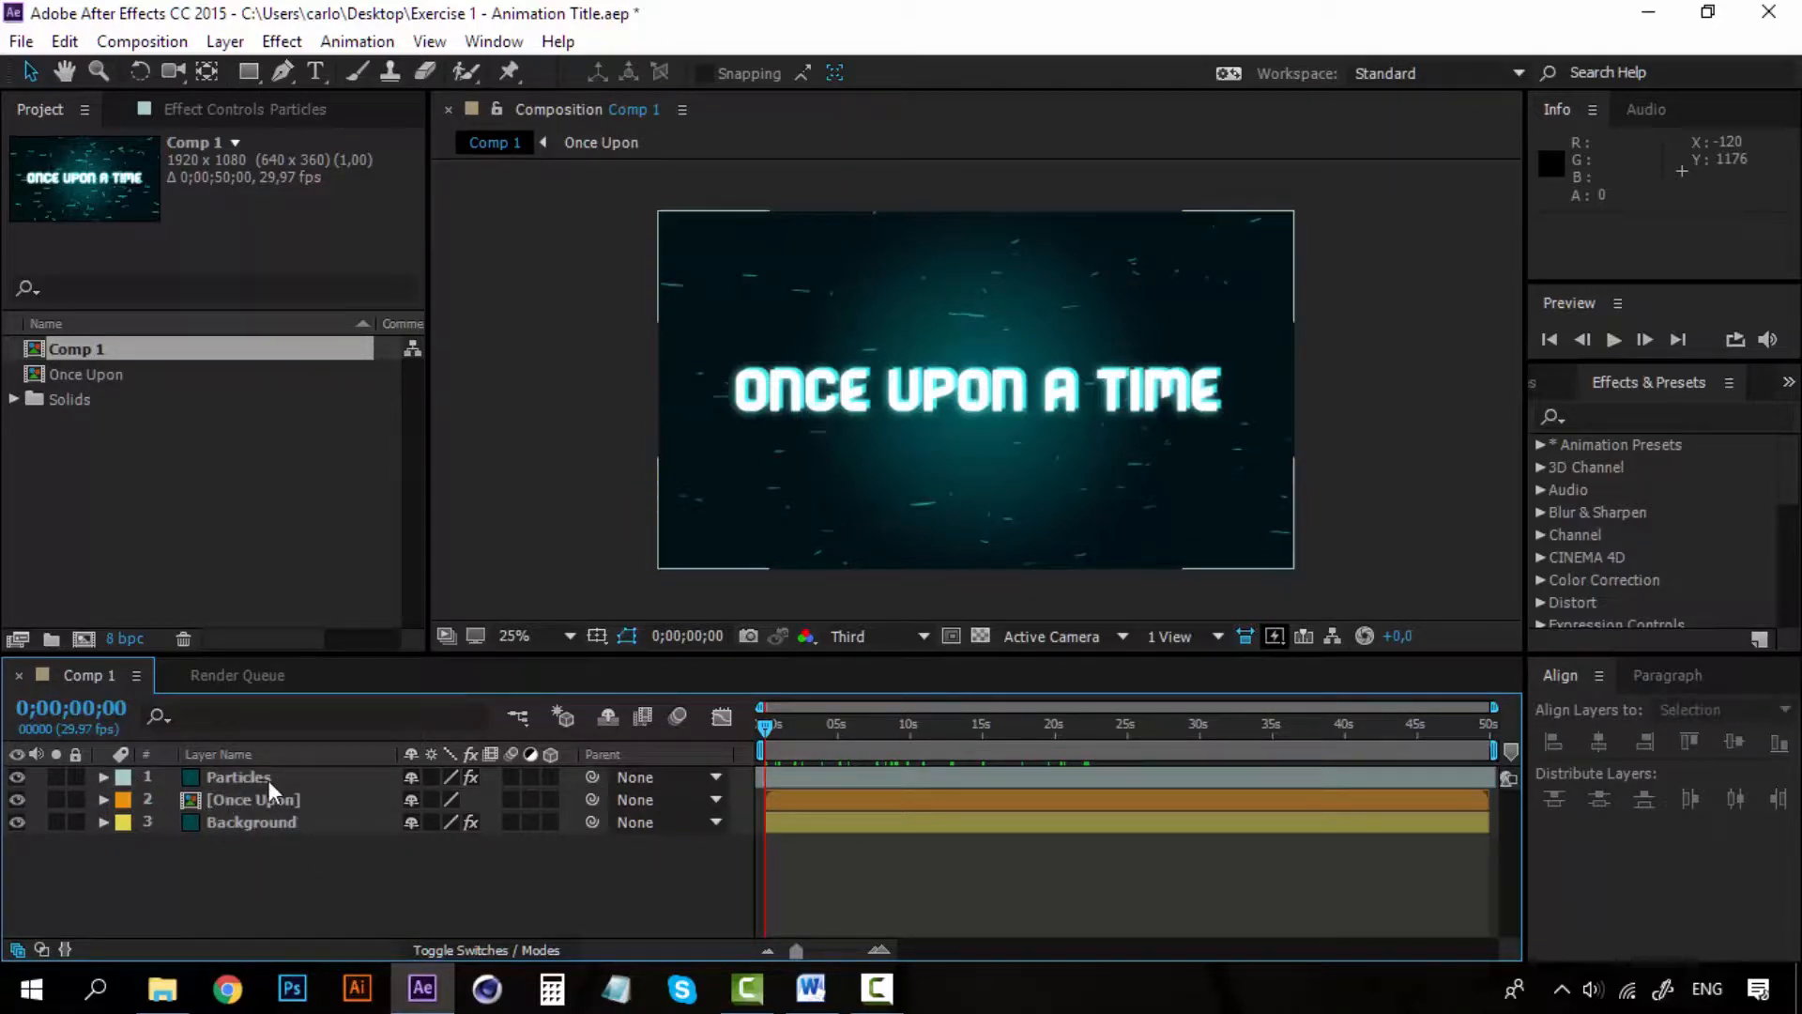
pyautogui.click(268, 780)
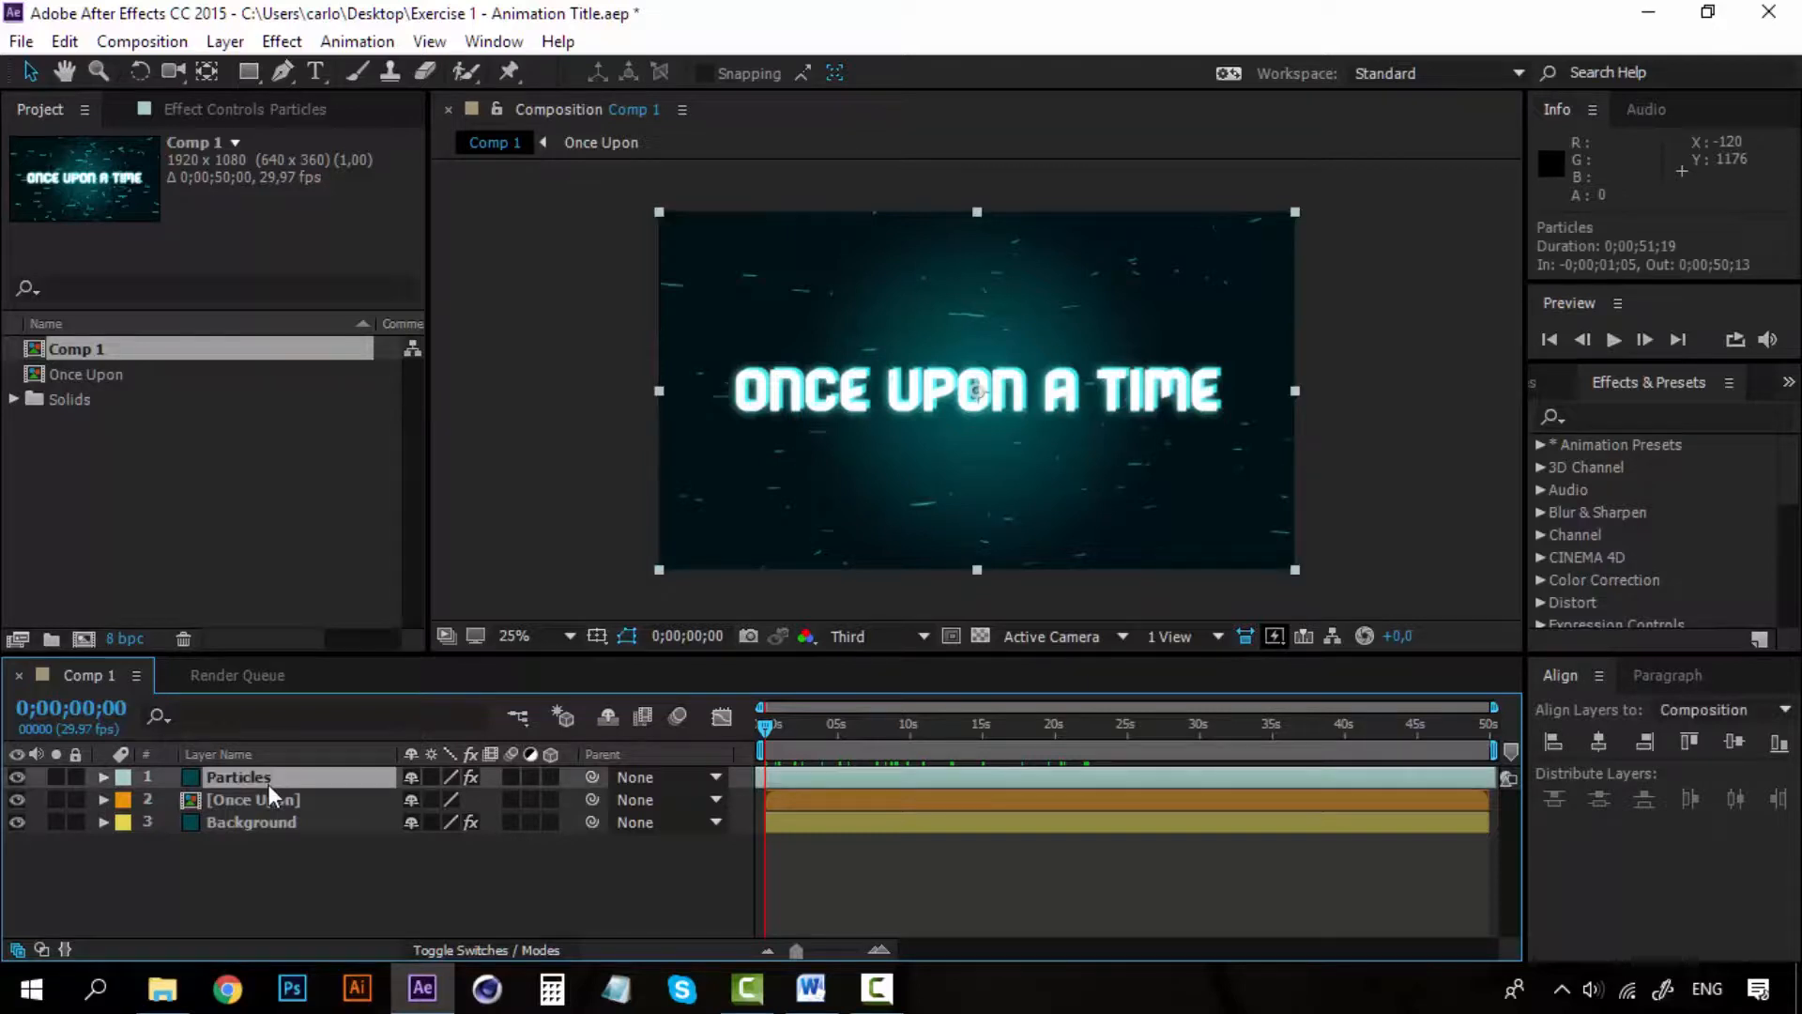
pyautogui.click(269, 795)
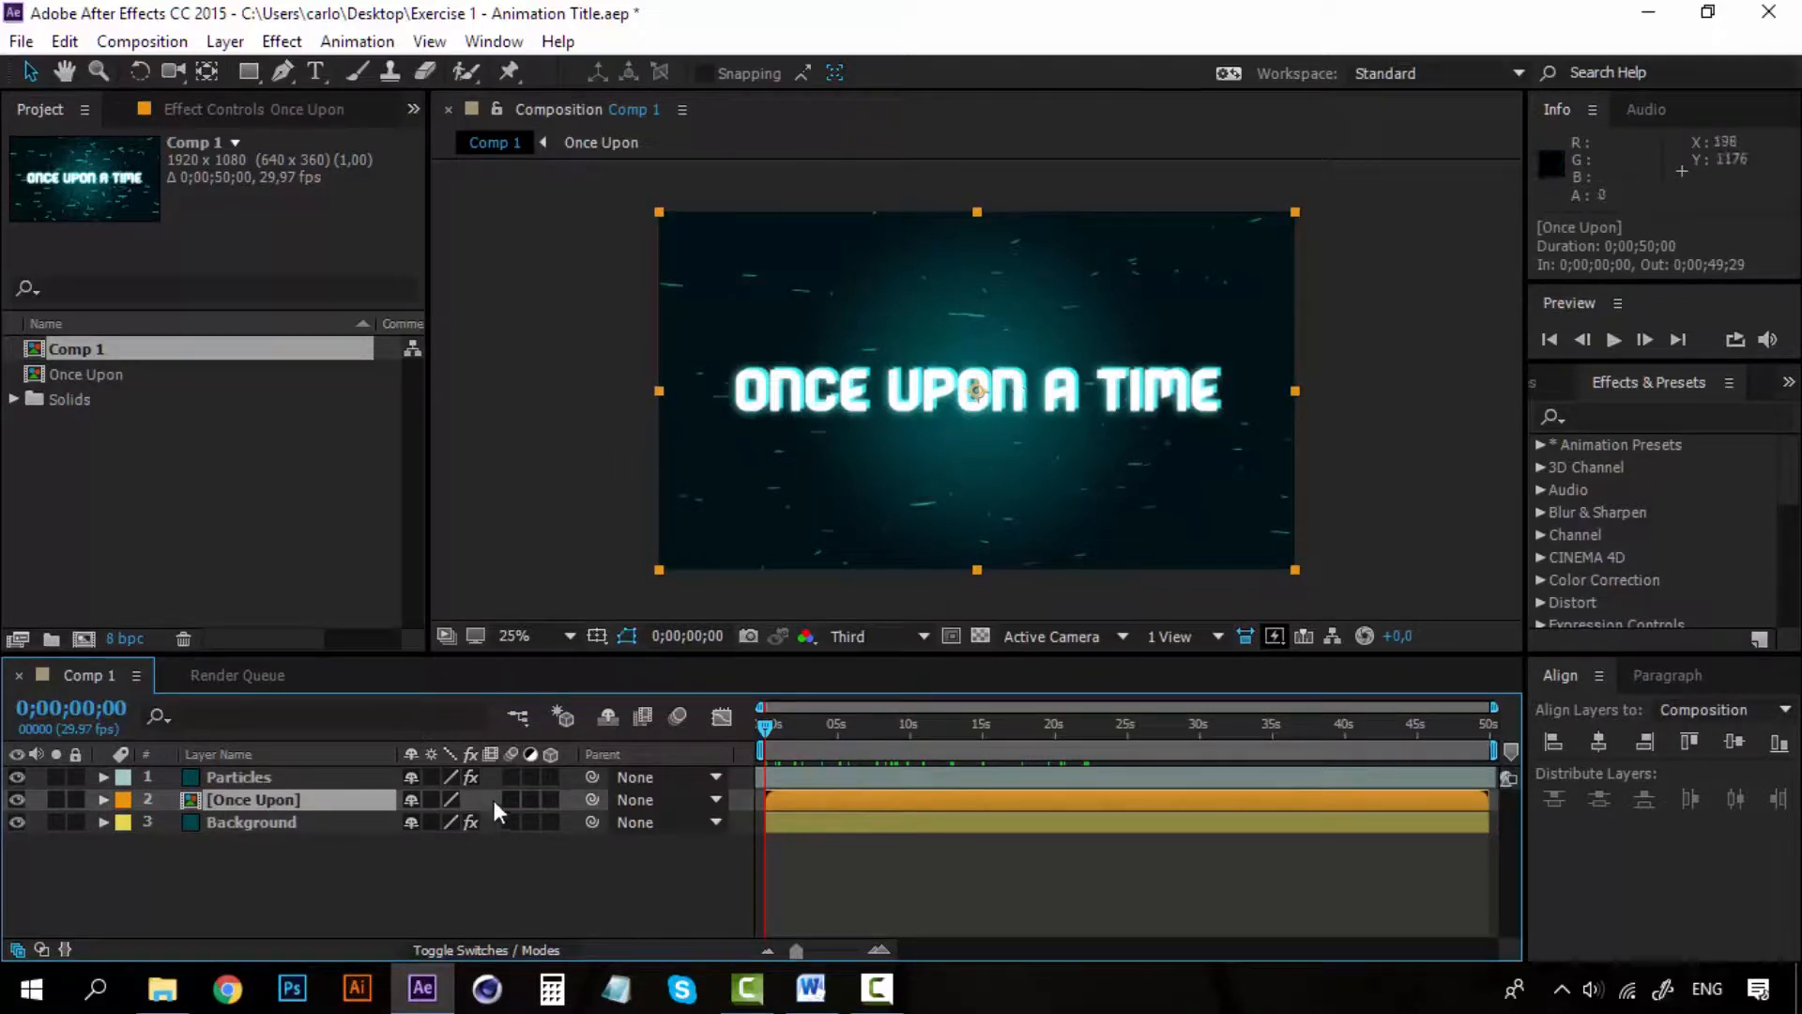
pyautogui.click(289, 823)
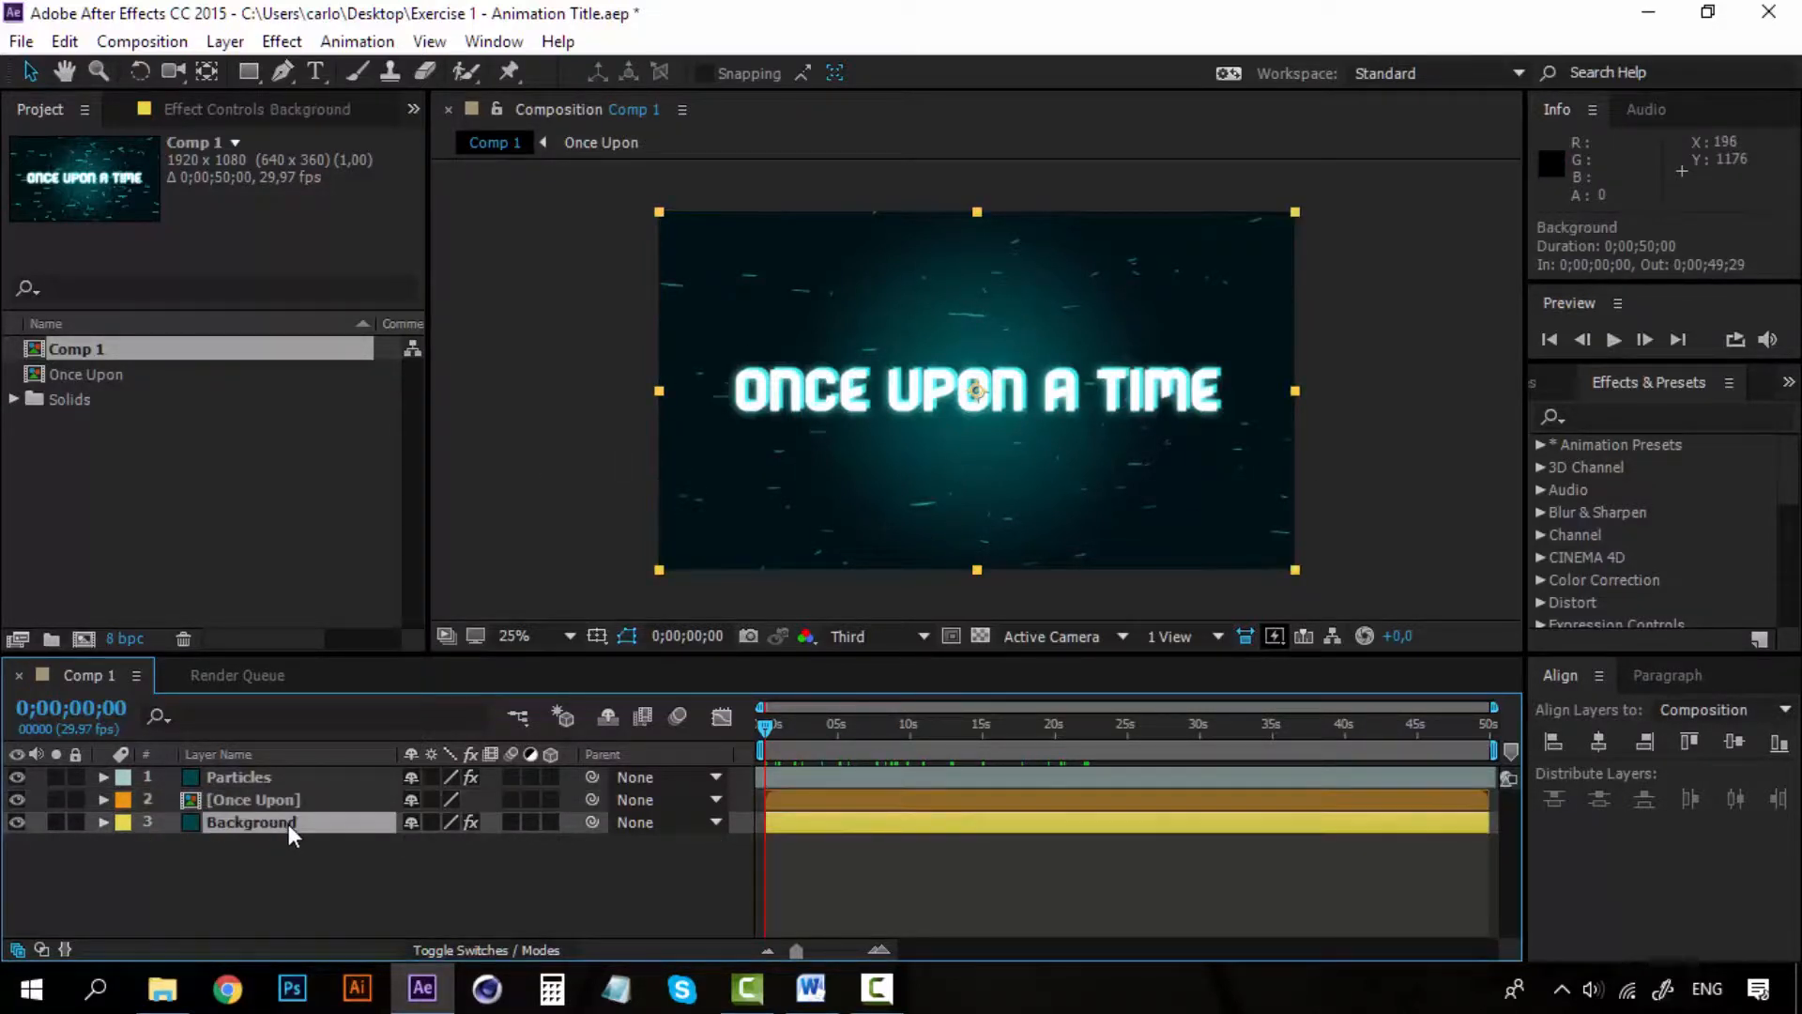
# - Add a two-node camera layer named Camera 1 with the 50mm preset to Comp 1
pyautogui.click(375, 859)
pyautogui.click(225, 42)
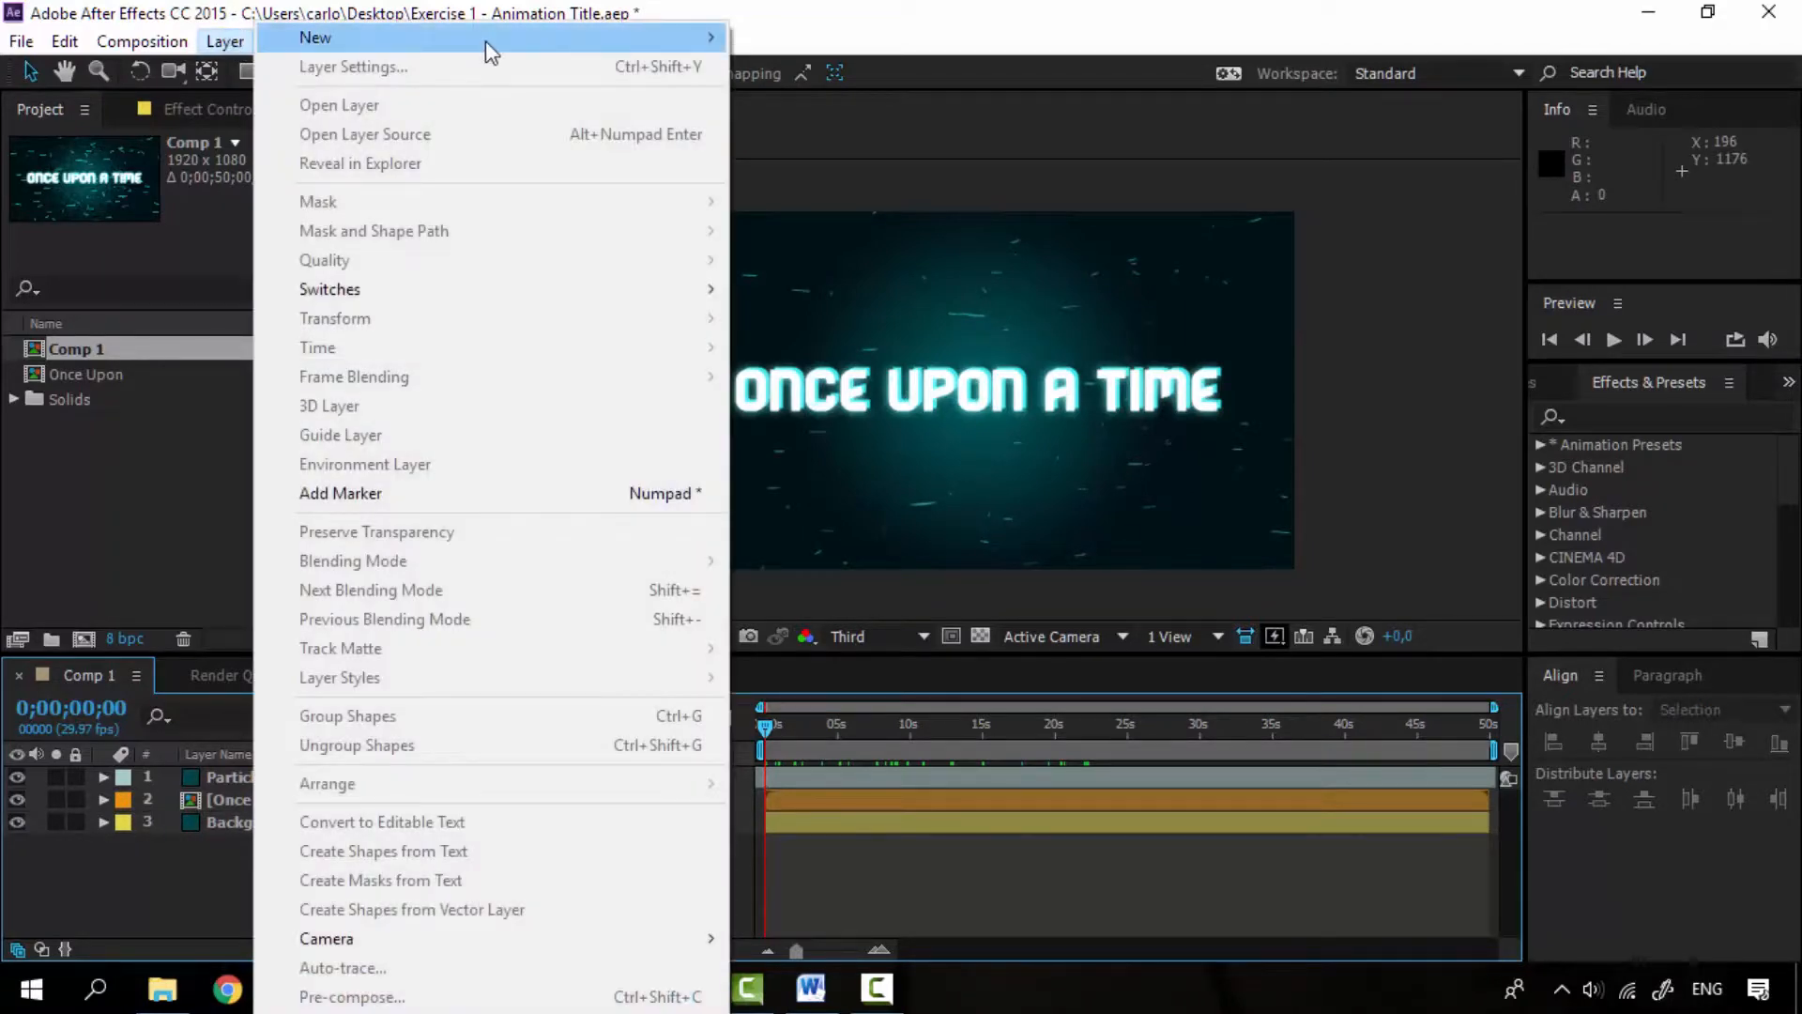
pyautogui.moveTo(486, 39)
pyautogui.click(842, 122)
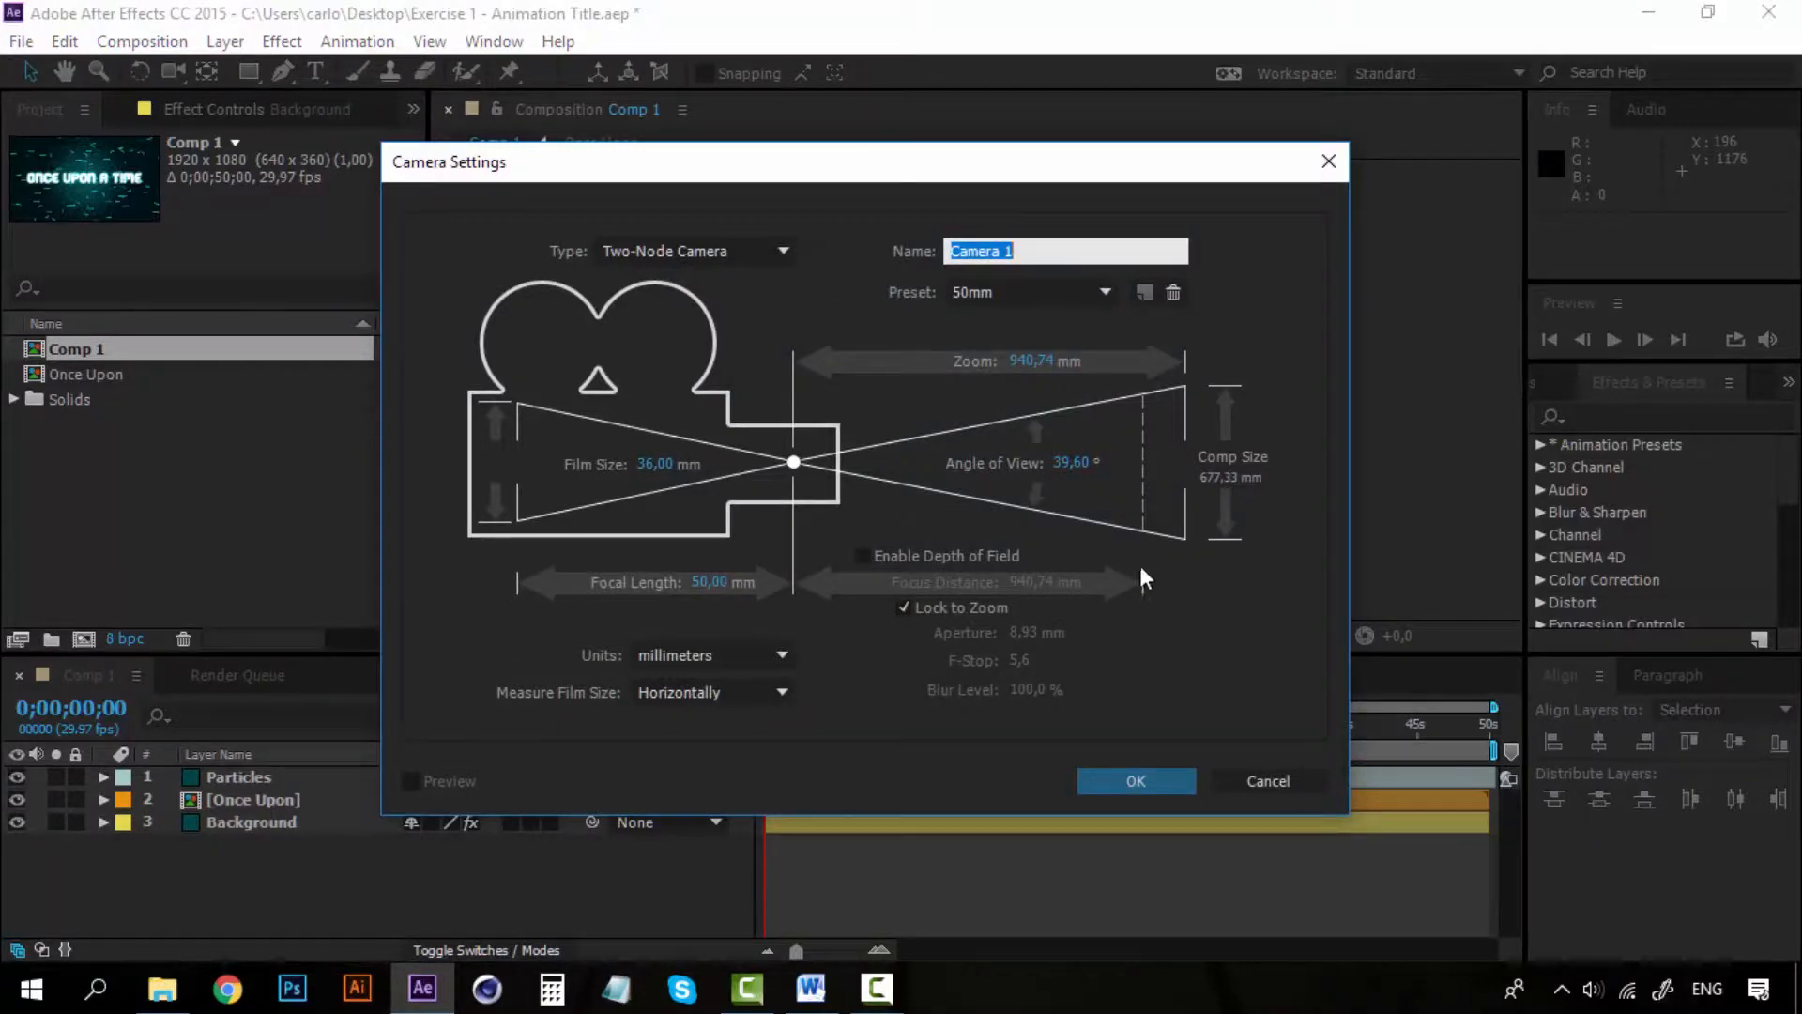
pyautogui.click(1145, 779)
pyautogui.click(1146, 777)
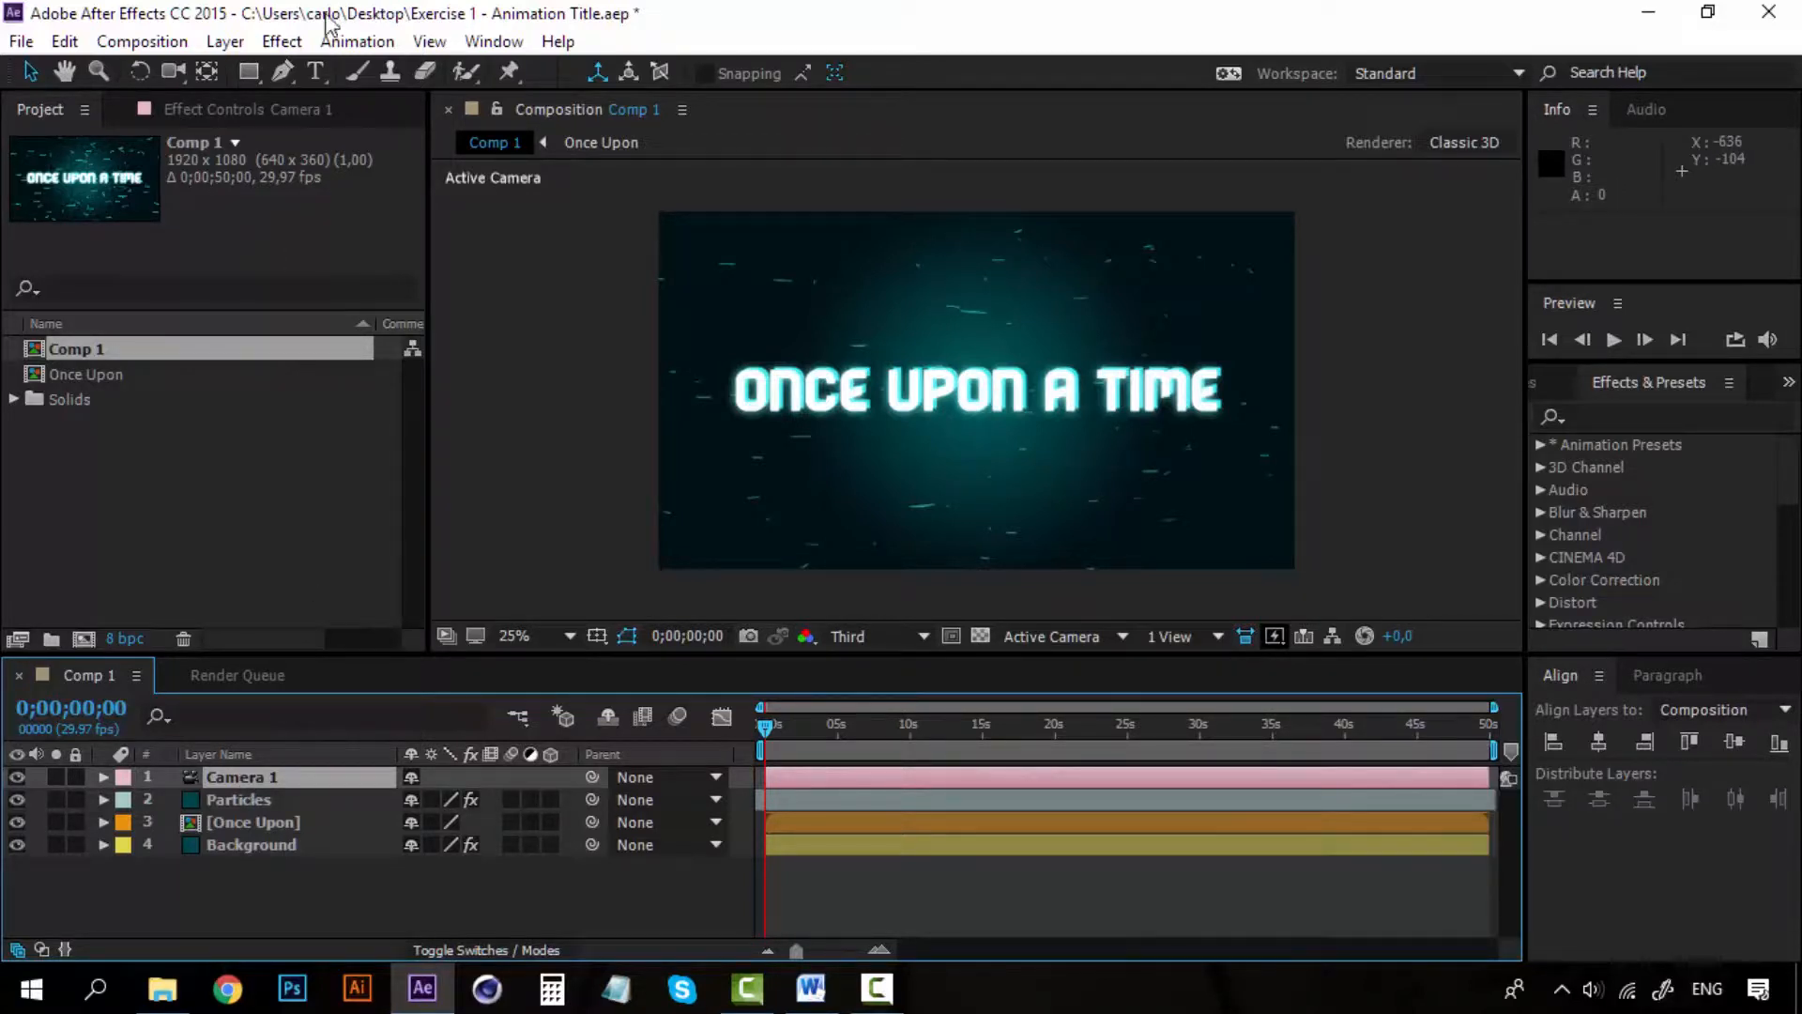
# - Create an orbit null for the Camera 1 layer
pyautogui.click(267, 780)
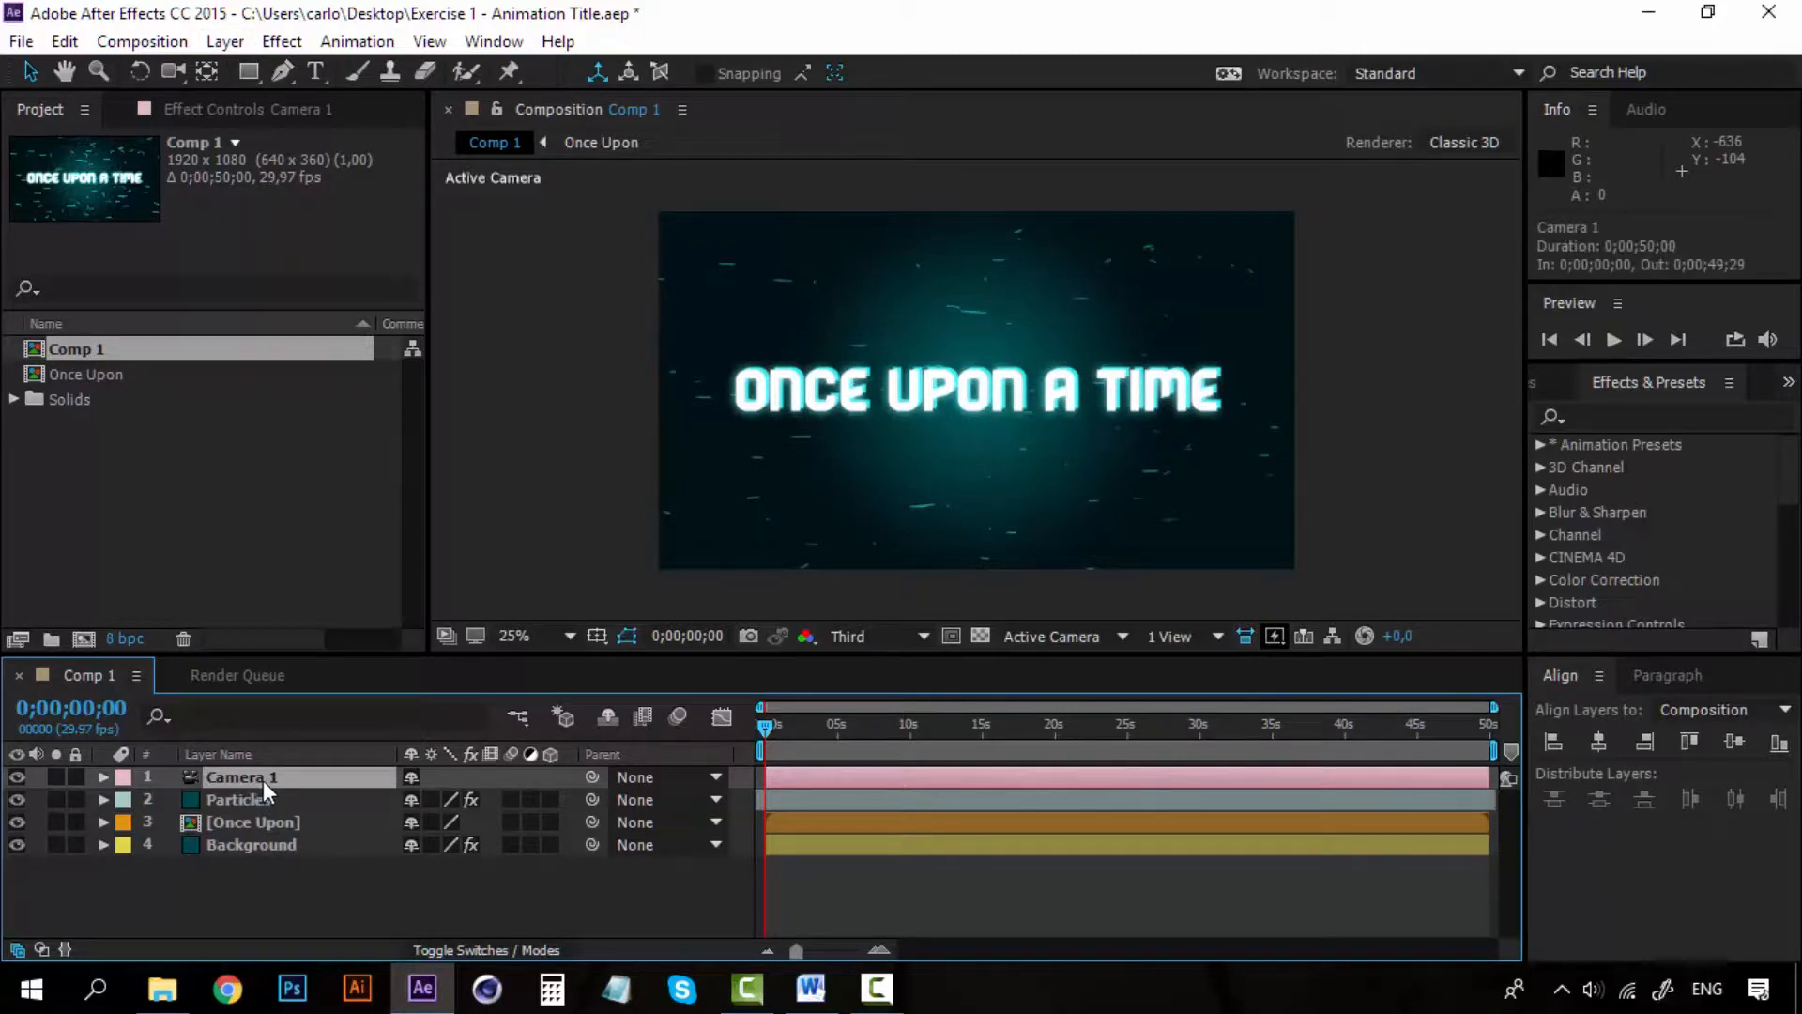
pyautogui.rightClick(262, 780)
pyautogui.moveTo(314, 797)
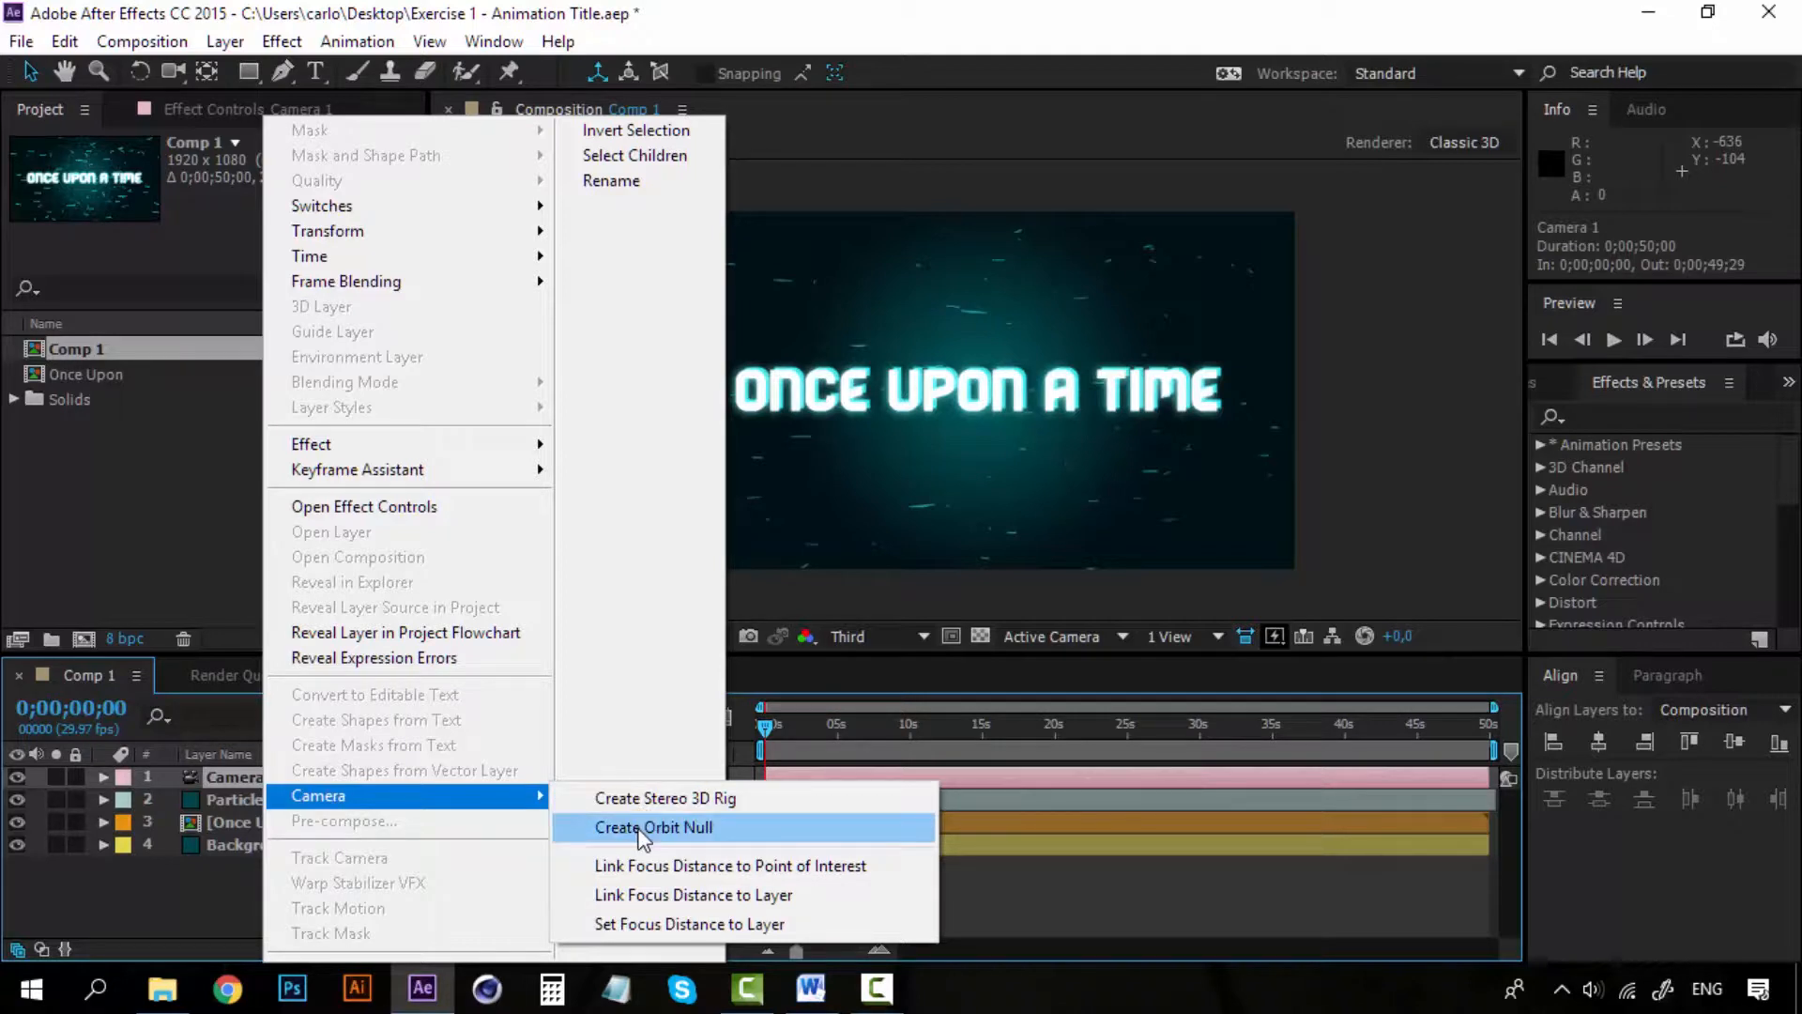
pyautogui.click(644, 831)
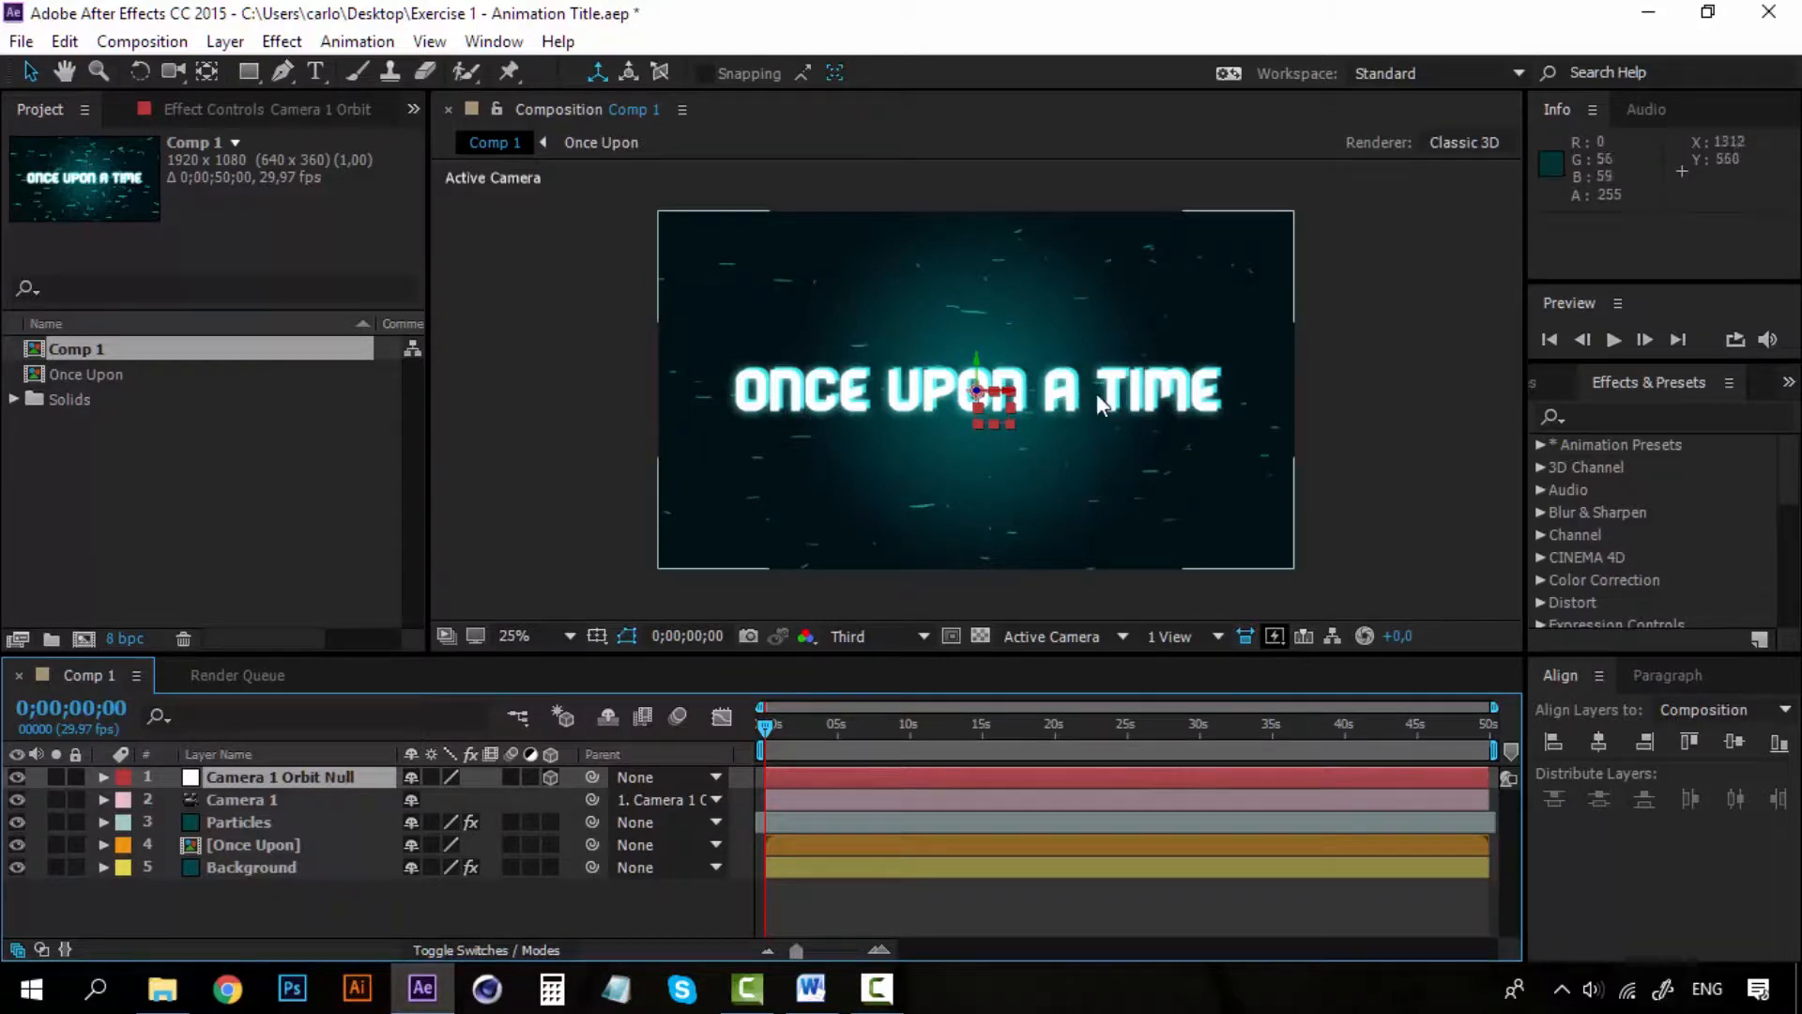
# - Examine the transform properties of the Camera 1 layer and of its orbit null, collapsing each layer again
pyautogui.click(103, 801)
pyautogui.click(125, 823)
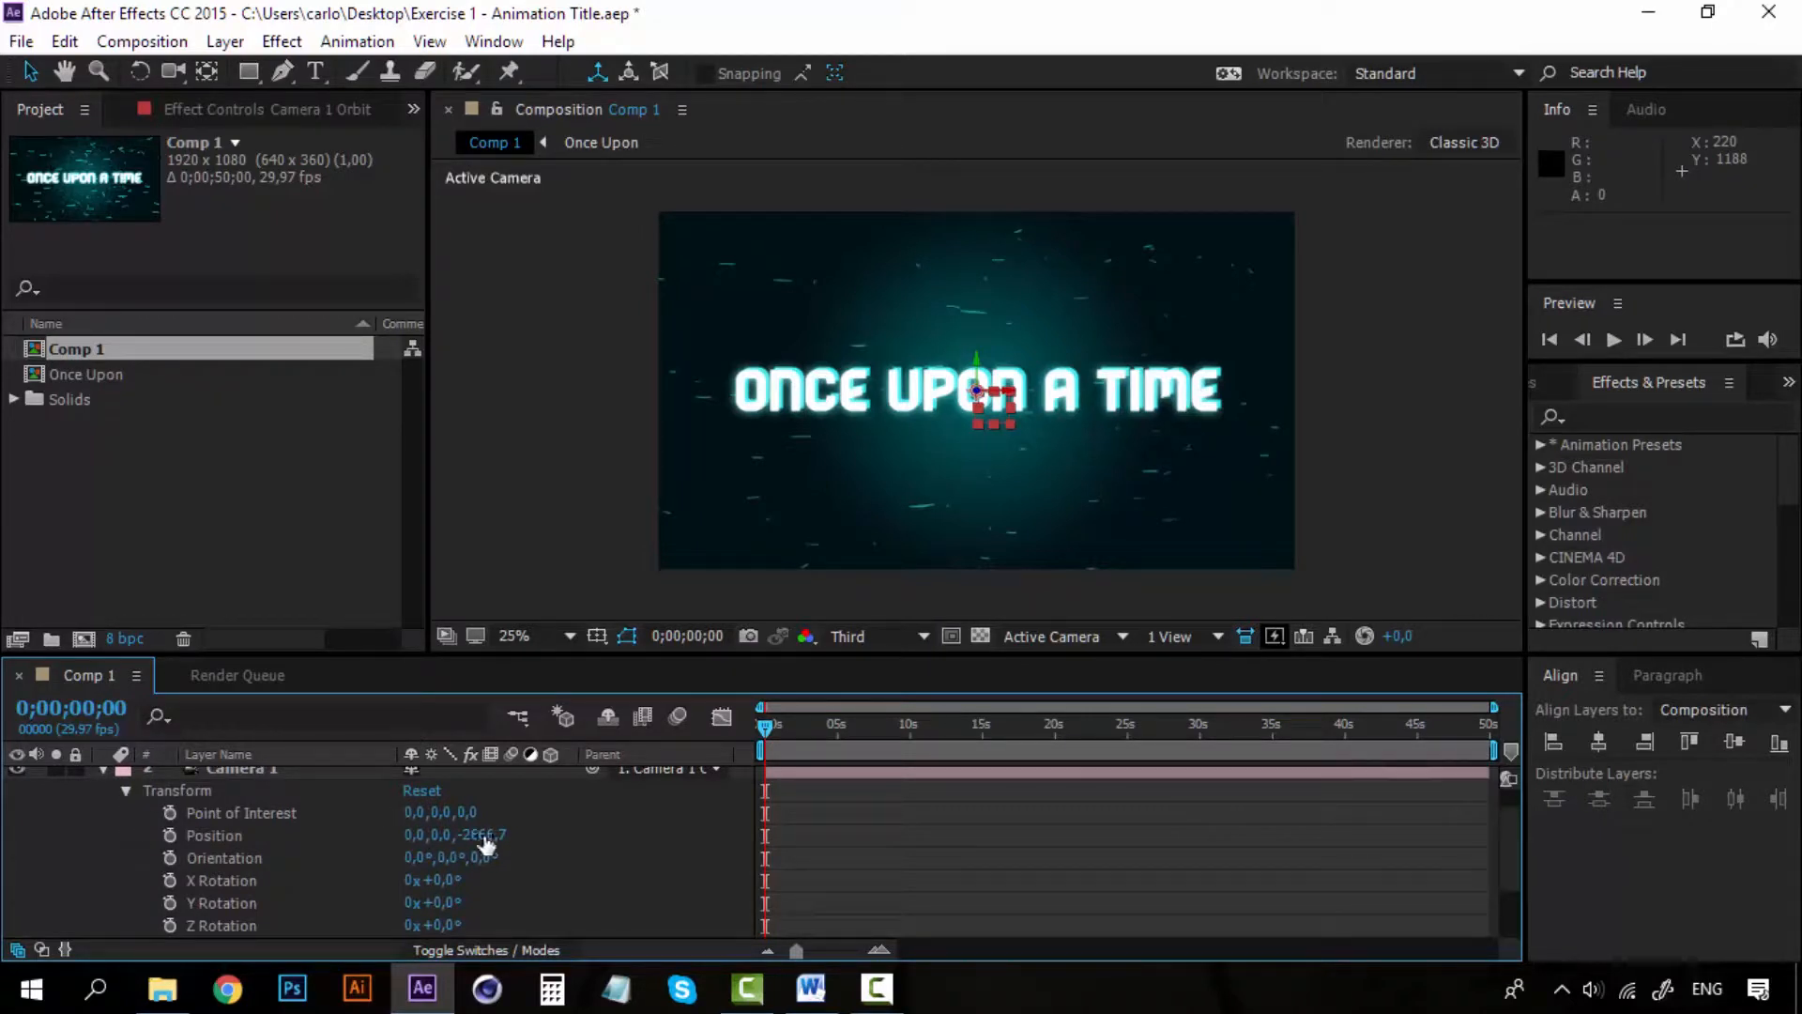
pyautogui.click(127, 790)
pyautogui.click(105, 796)
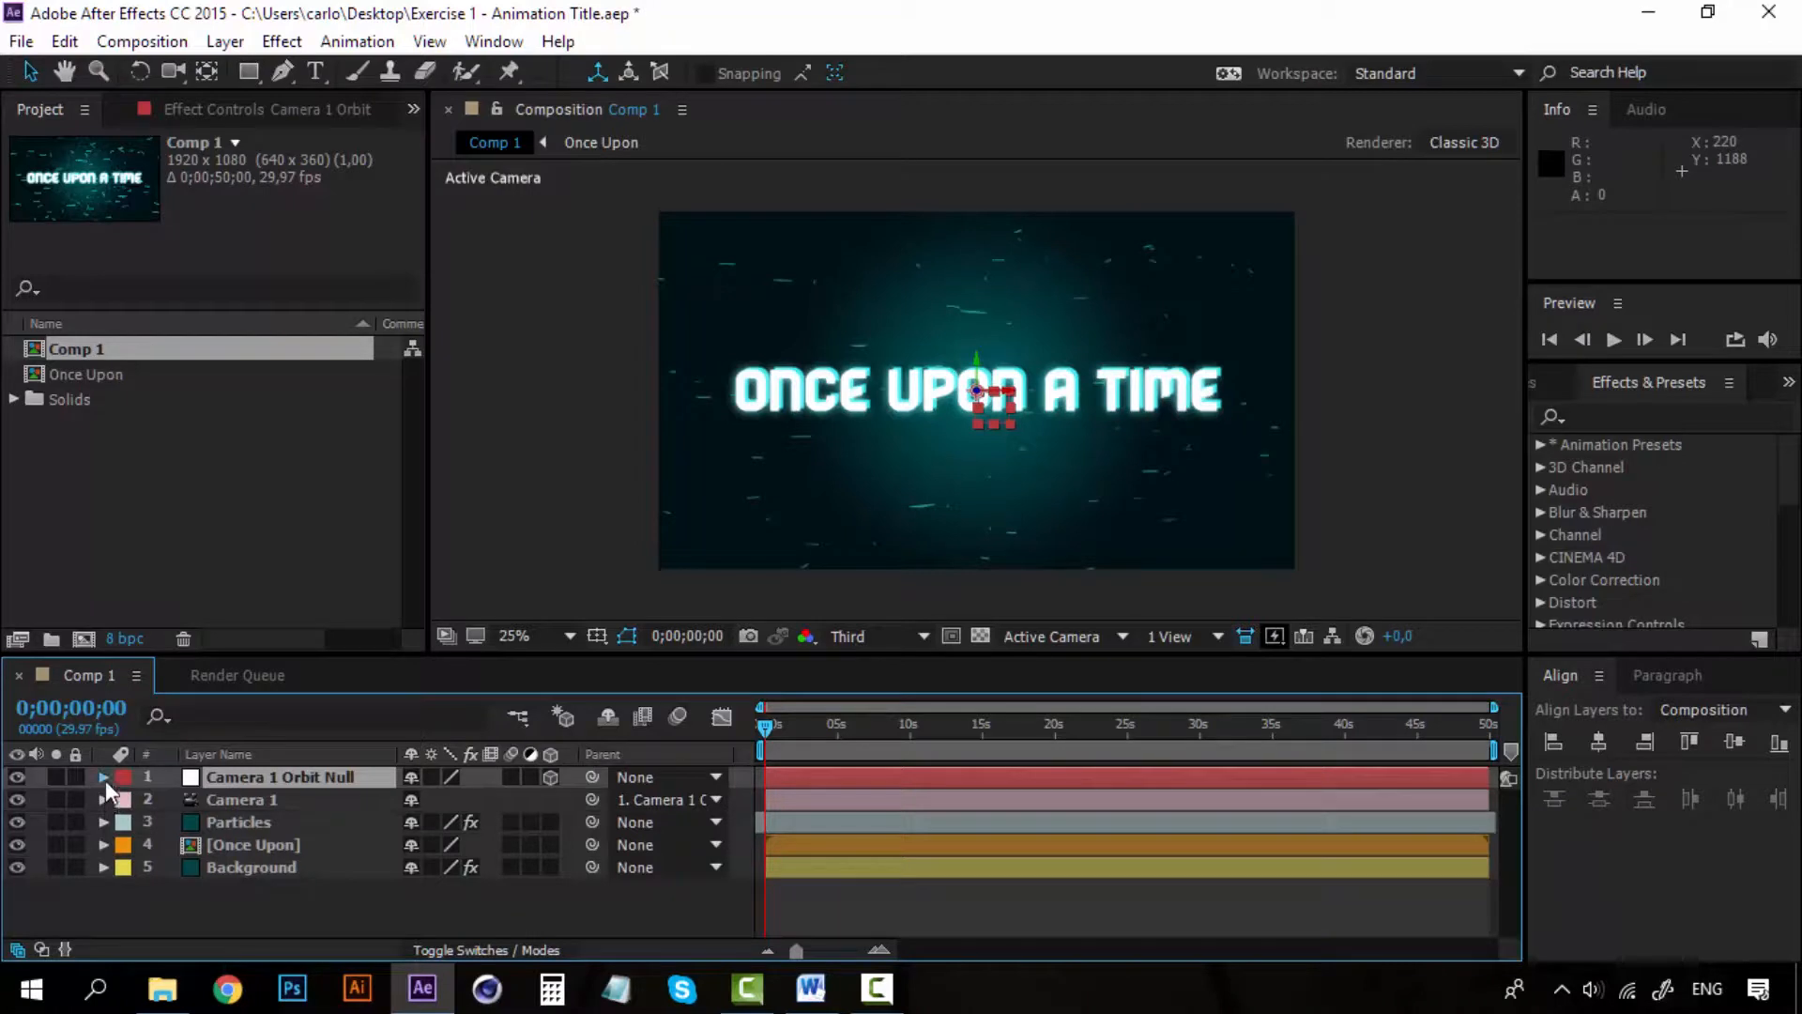
pyautogui.click(104, 777)
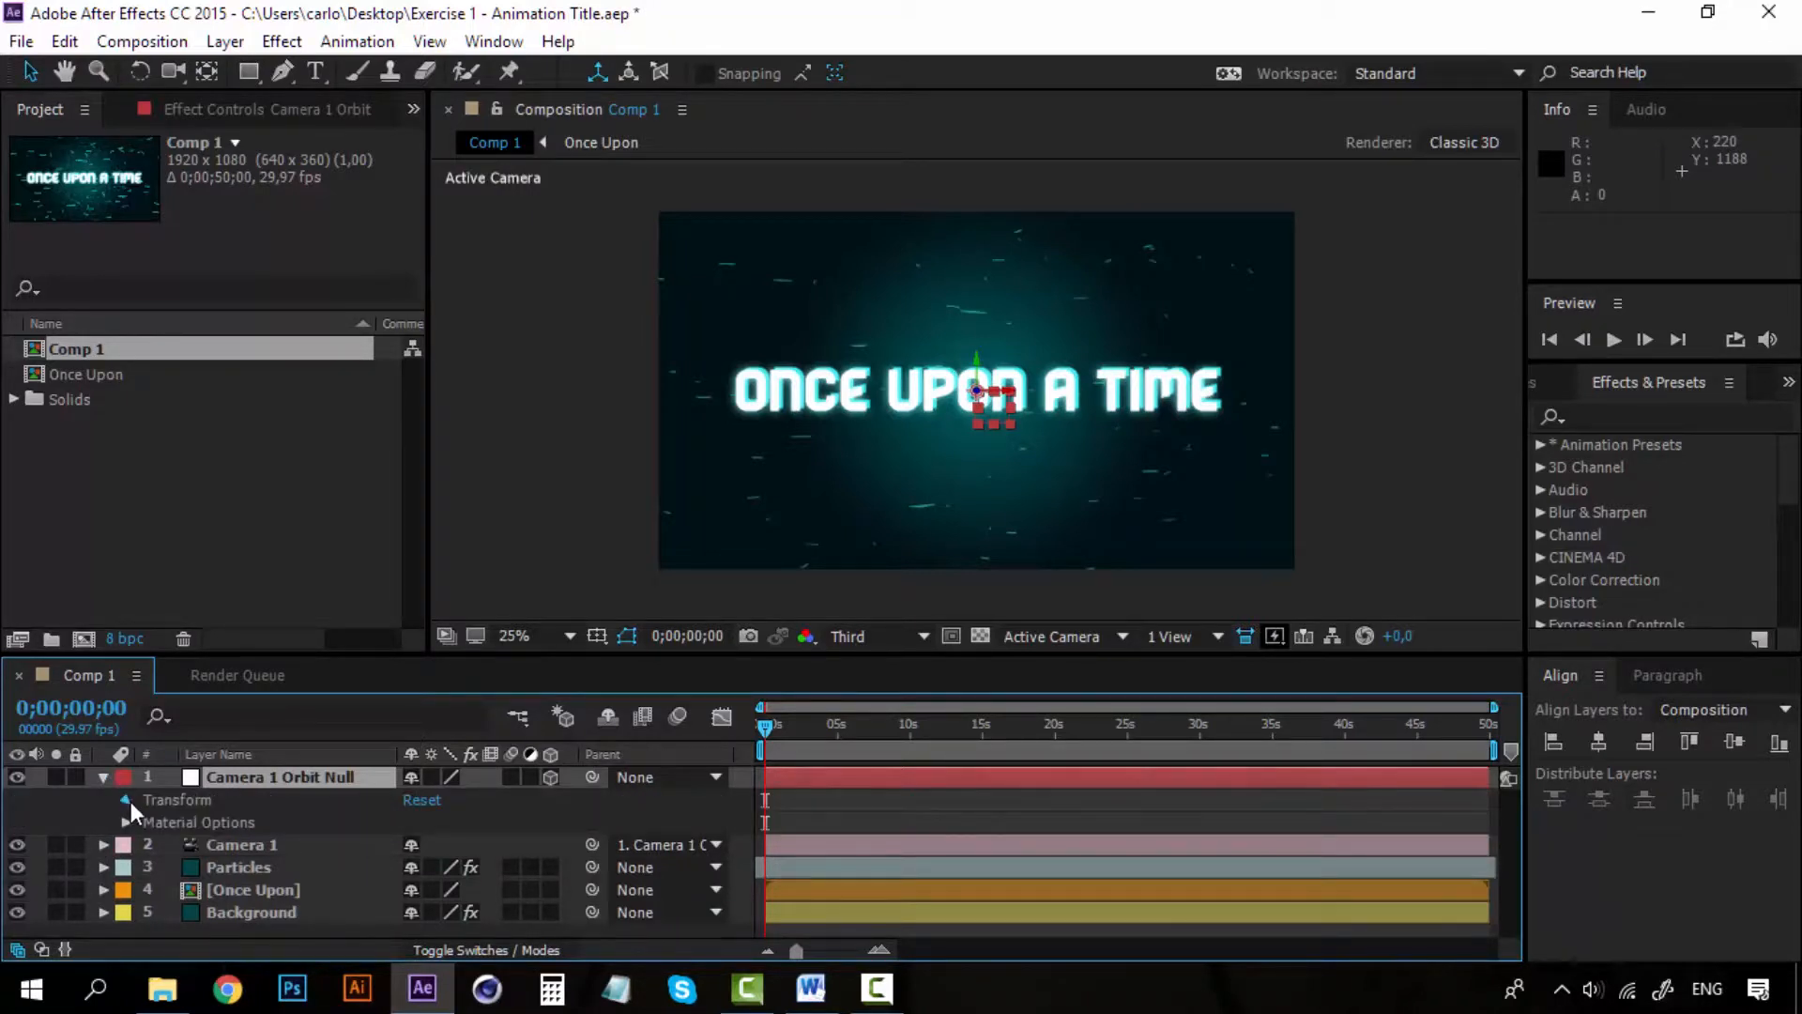
pyautogui.click(127, 800)
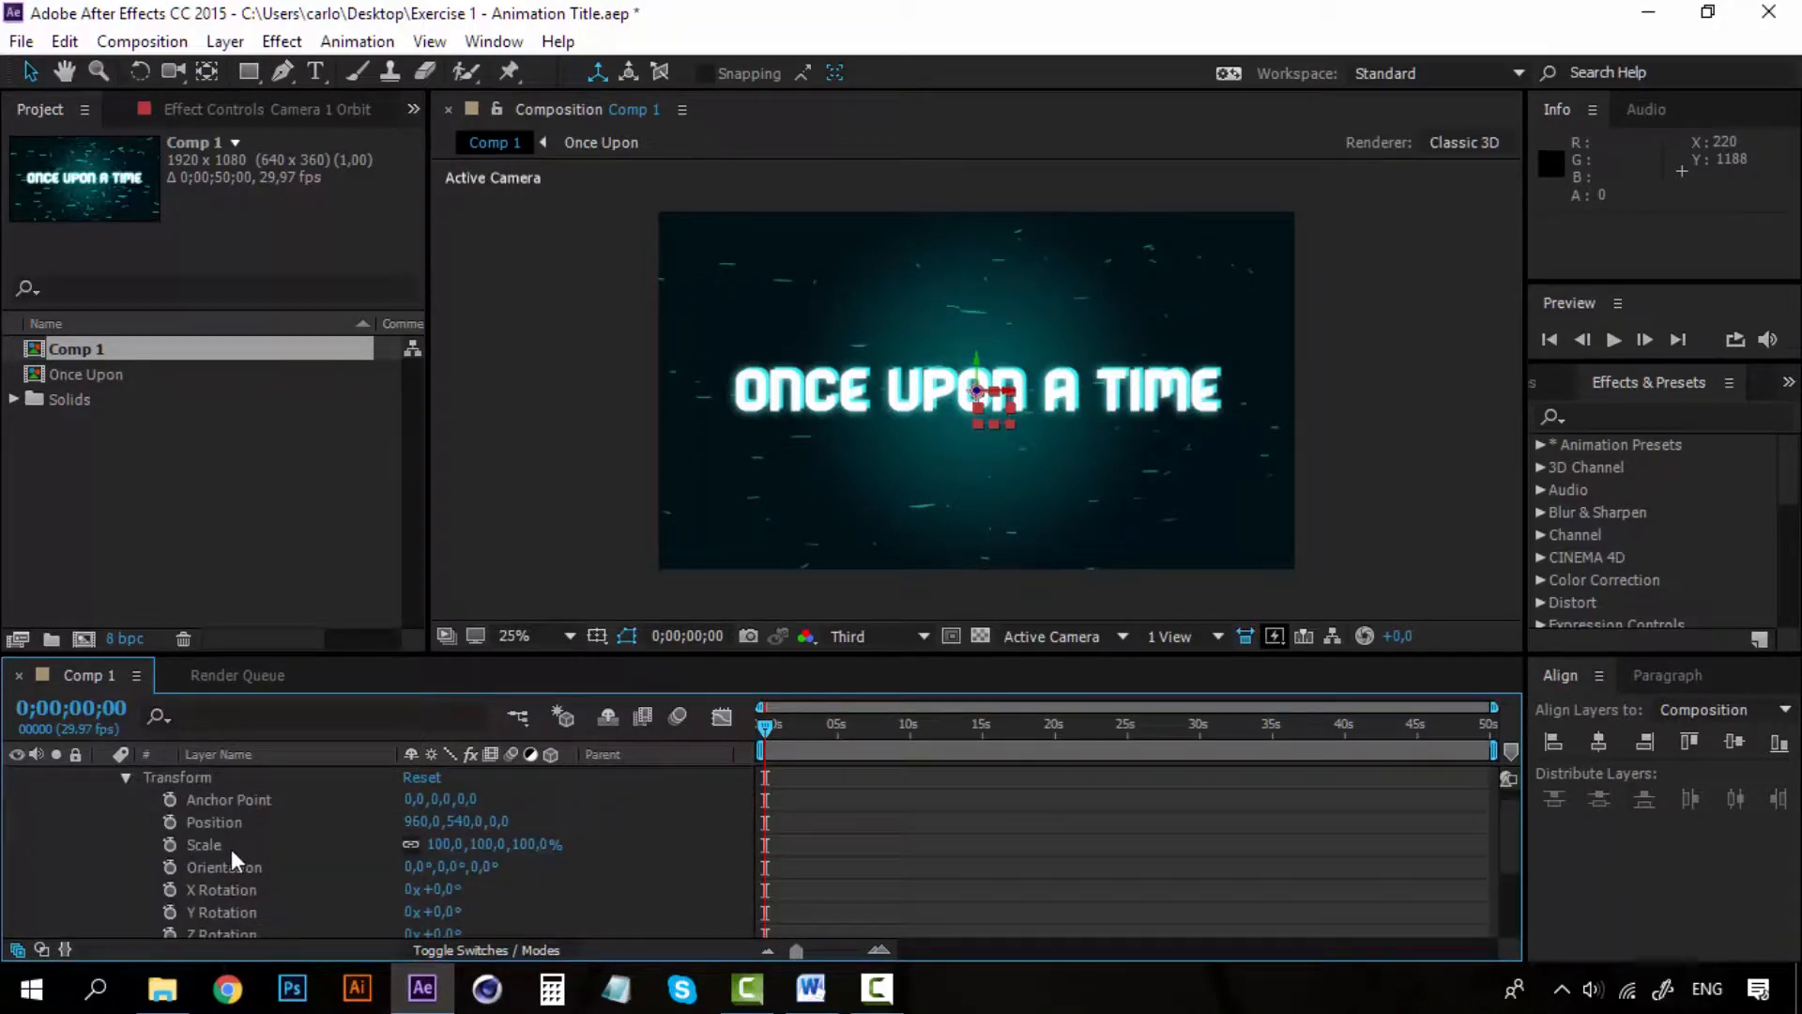
pyautogui.scroll(1, 239, 871)
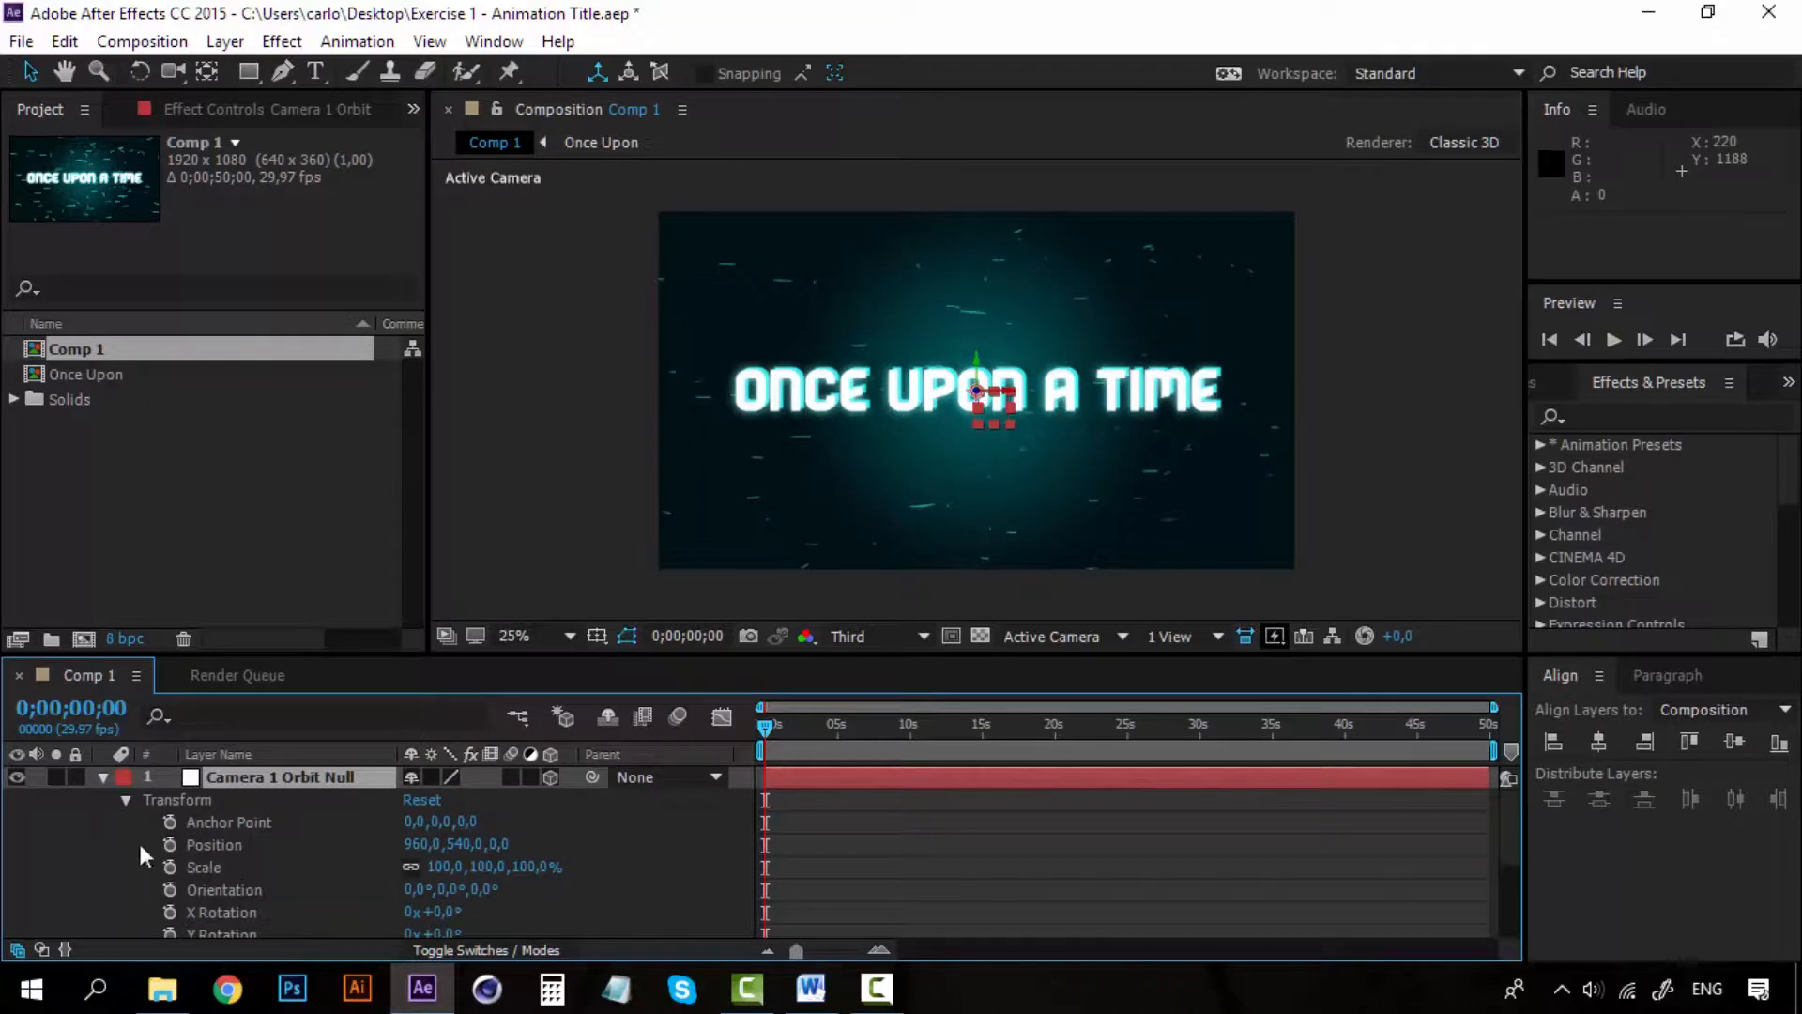
pyautogui.click(127, 799)
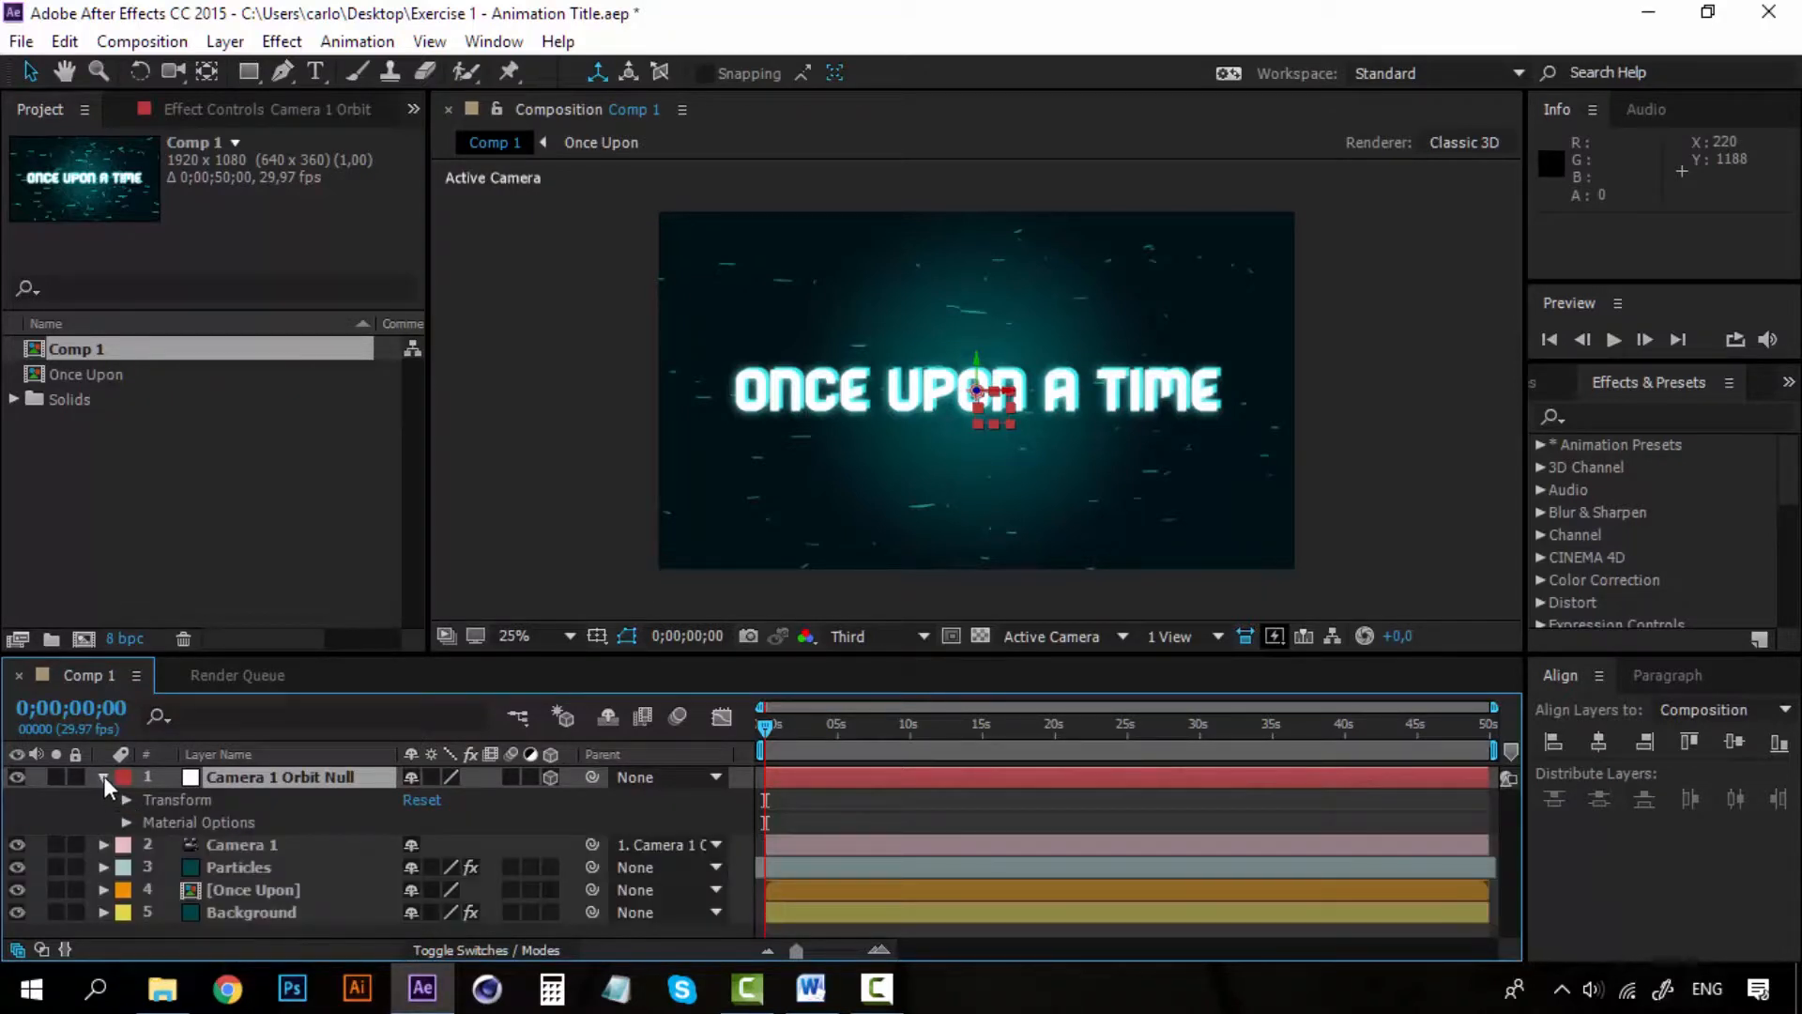
pyautogui.click(103, 777)
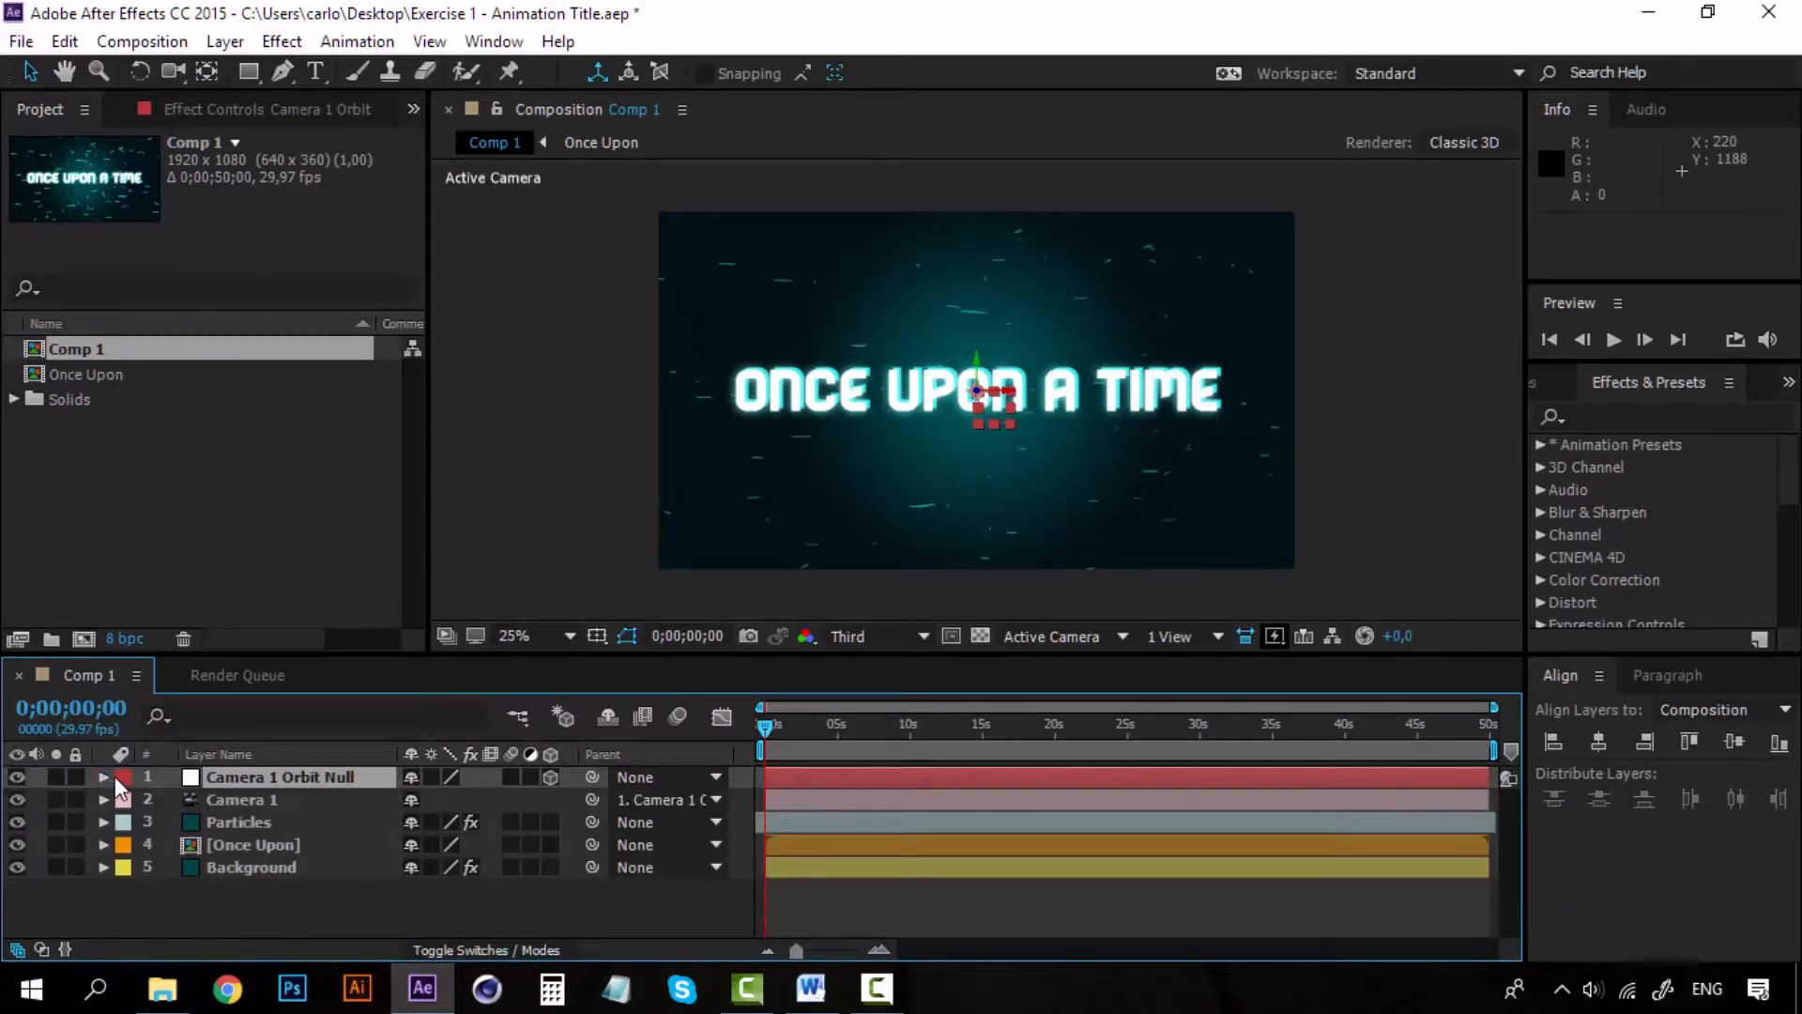
# - Check which parent the Camera 1 layer is linked to, comparing it with the orbit null layer
pyautogui.click(232, 806)
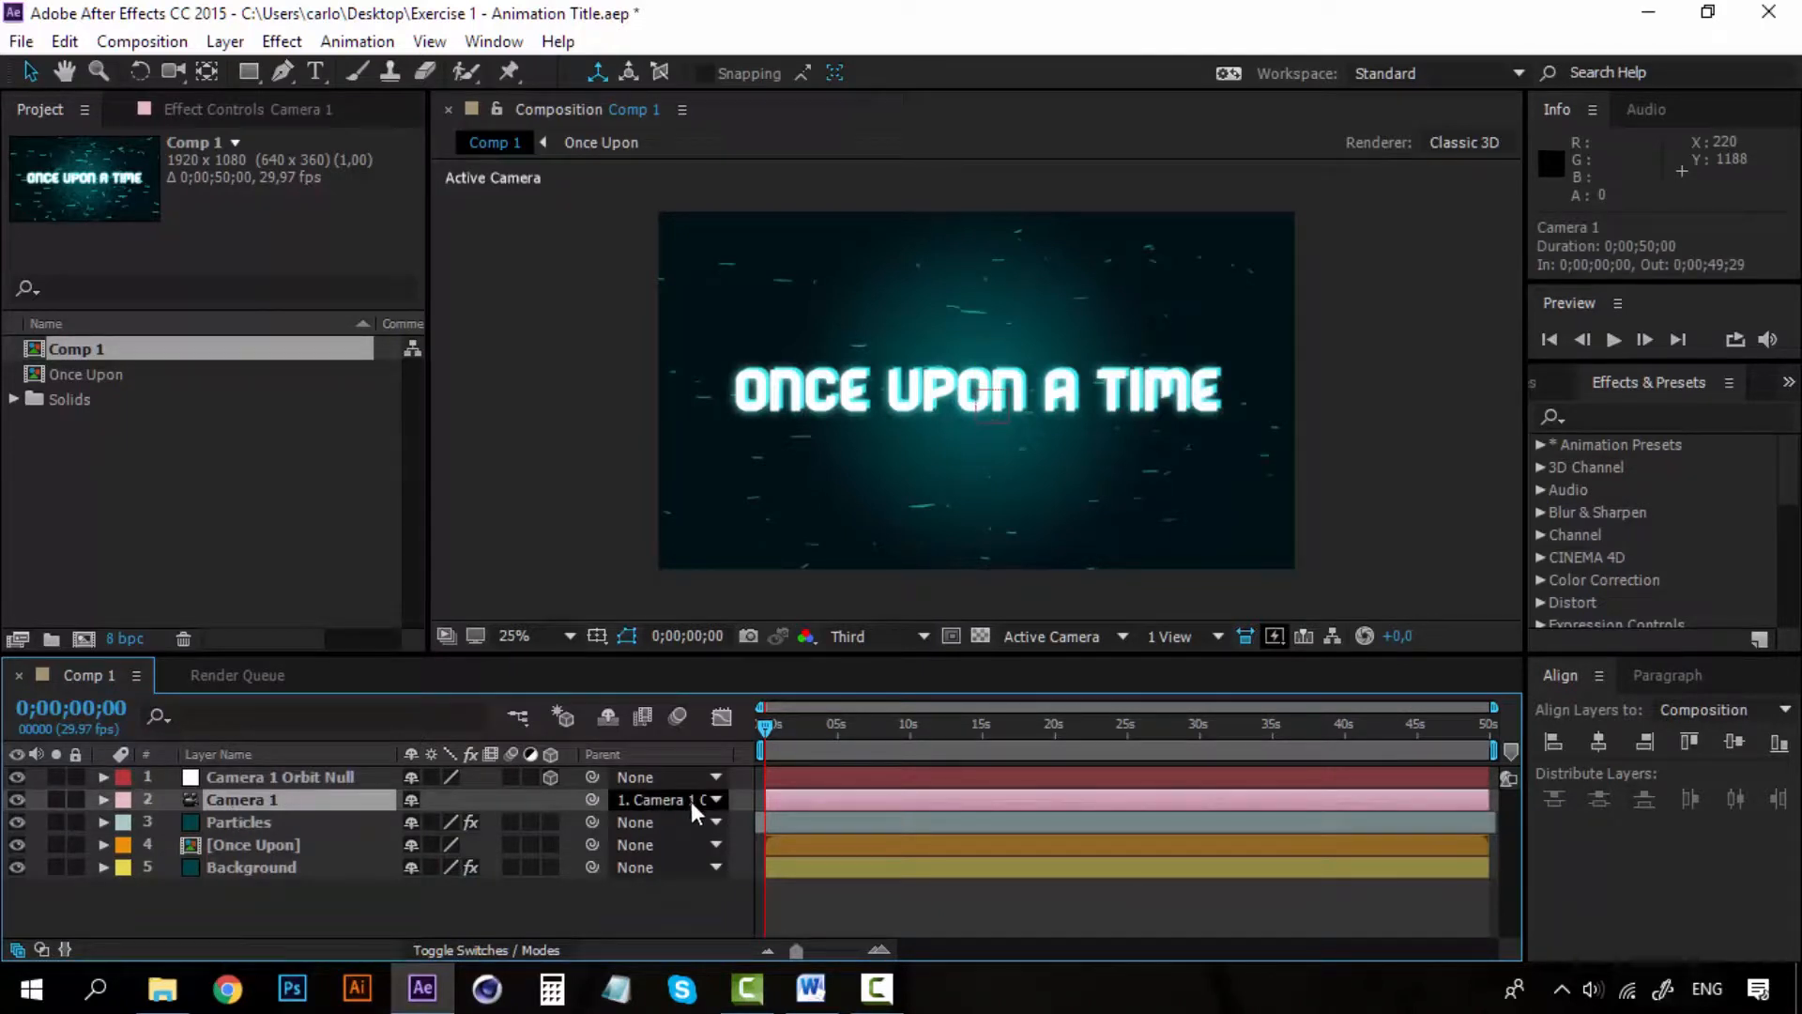
pyautogui.click(717, 800)
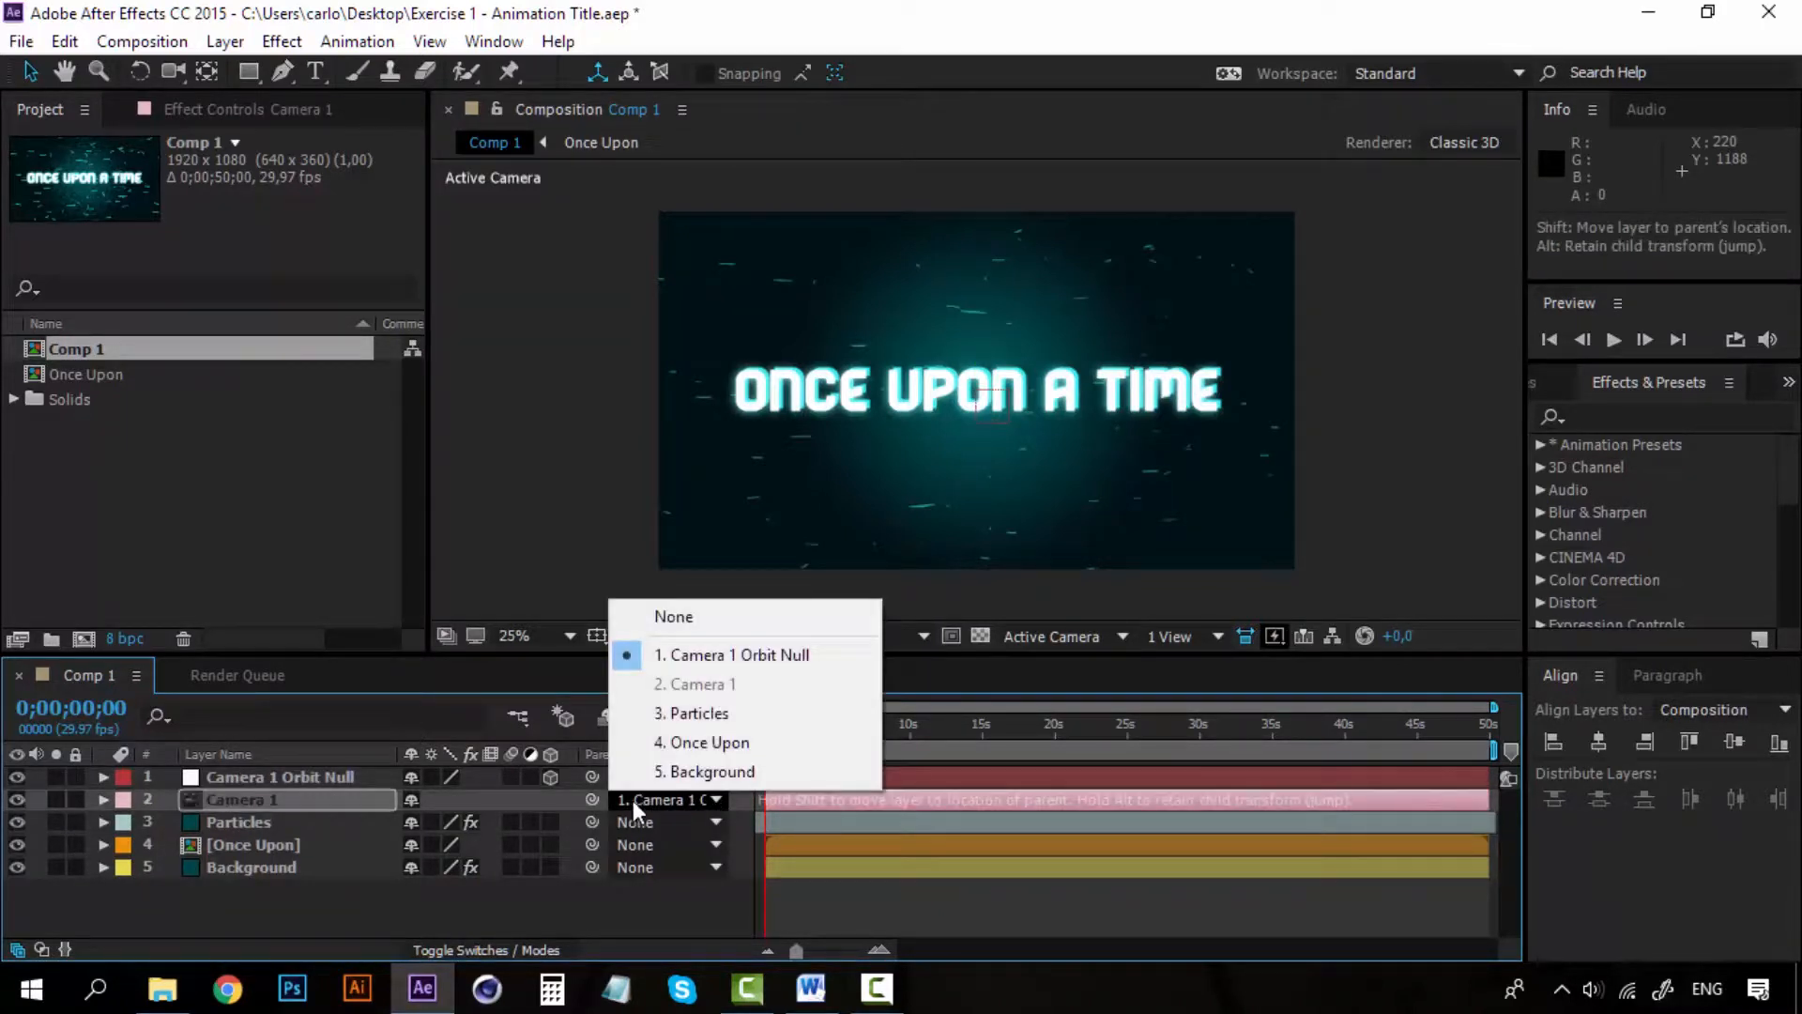
pyautogui.click(351, 775)
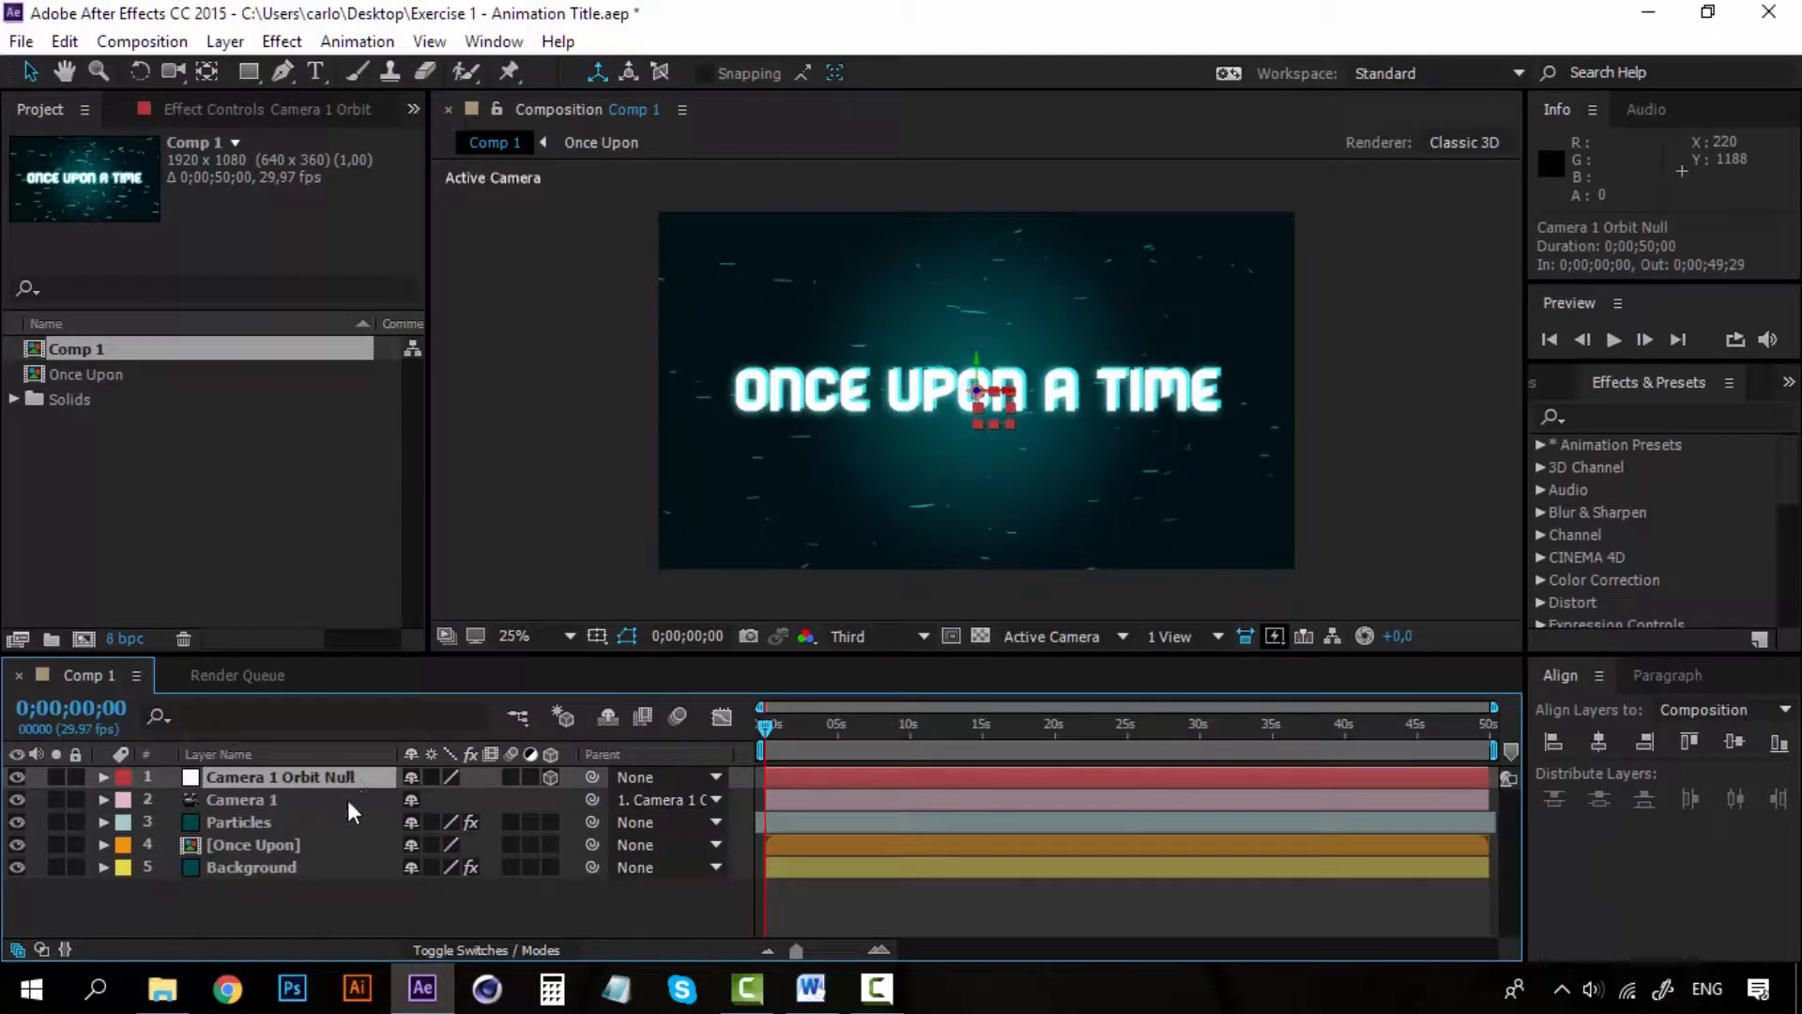
pyautogui.click(347, 800)
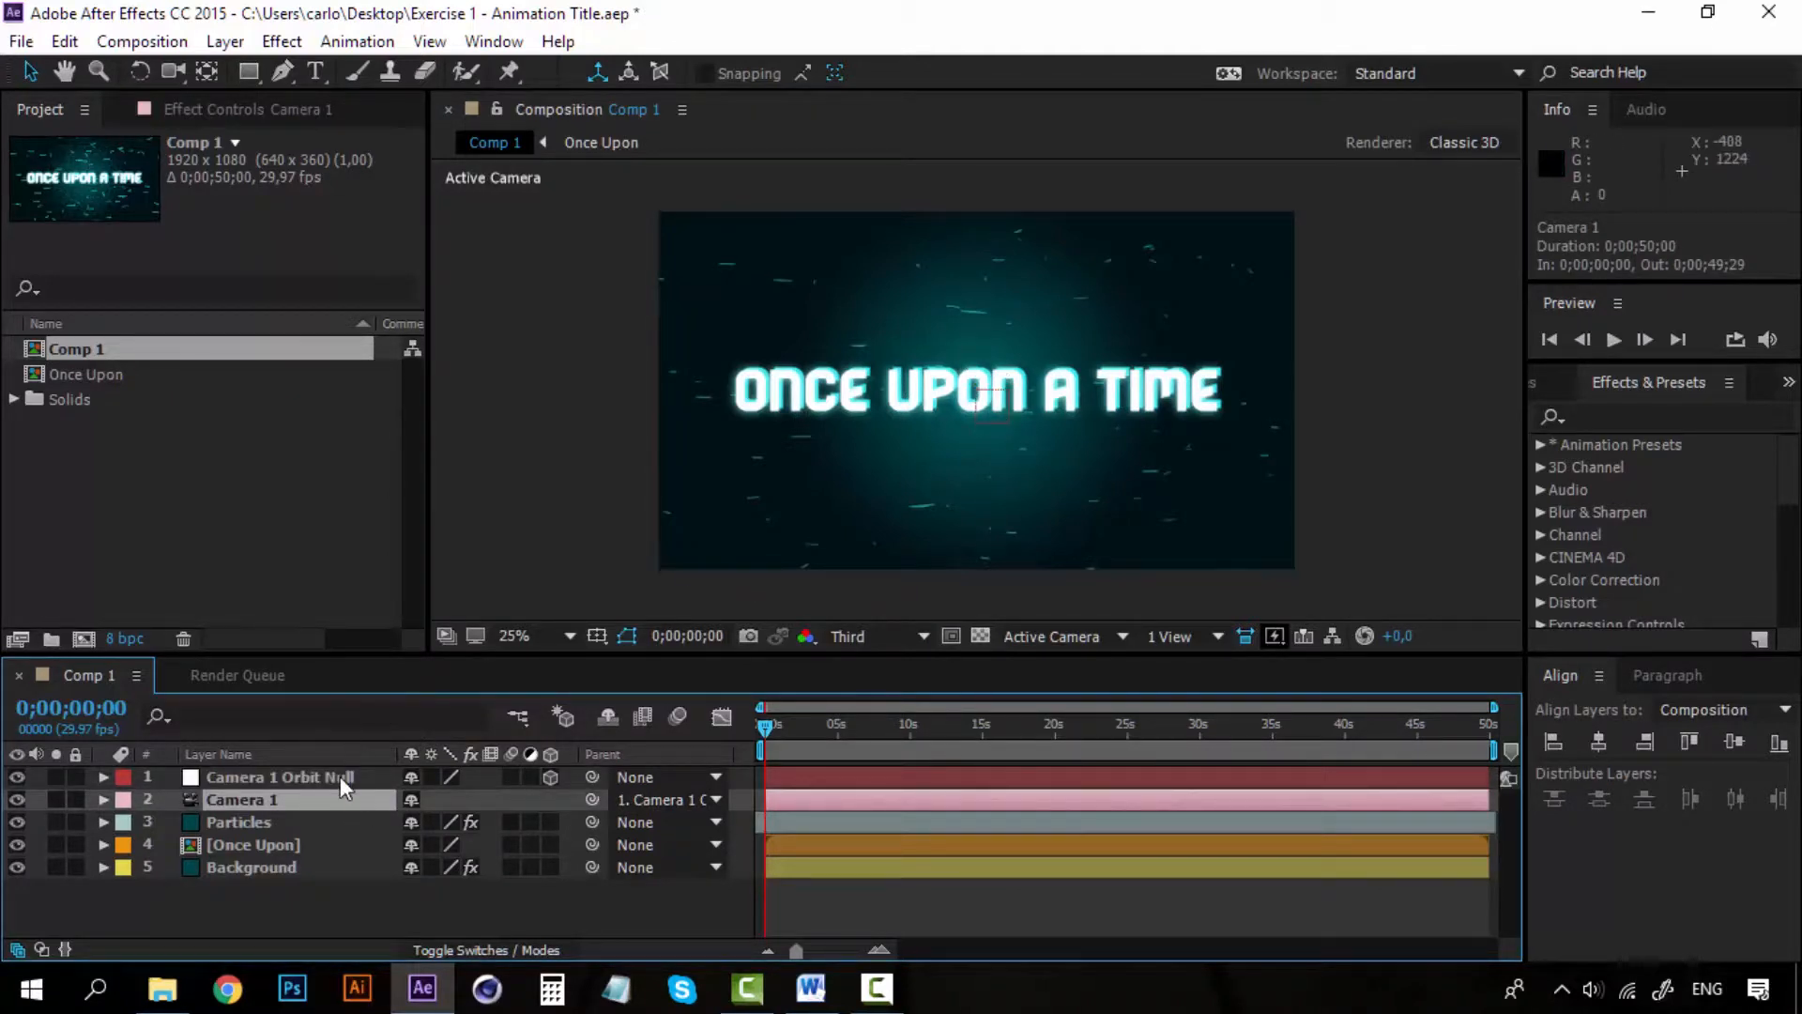
pyautogui.click(340, 776)
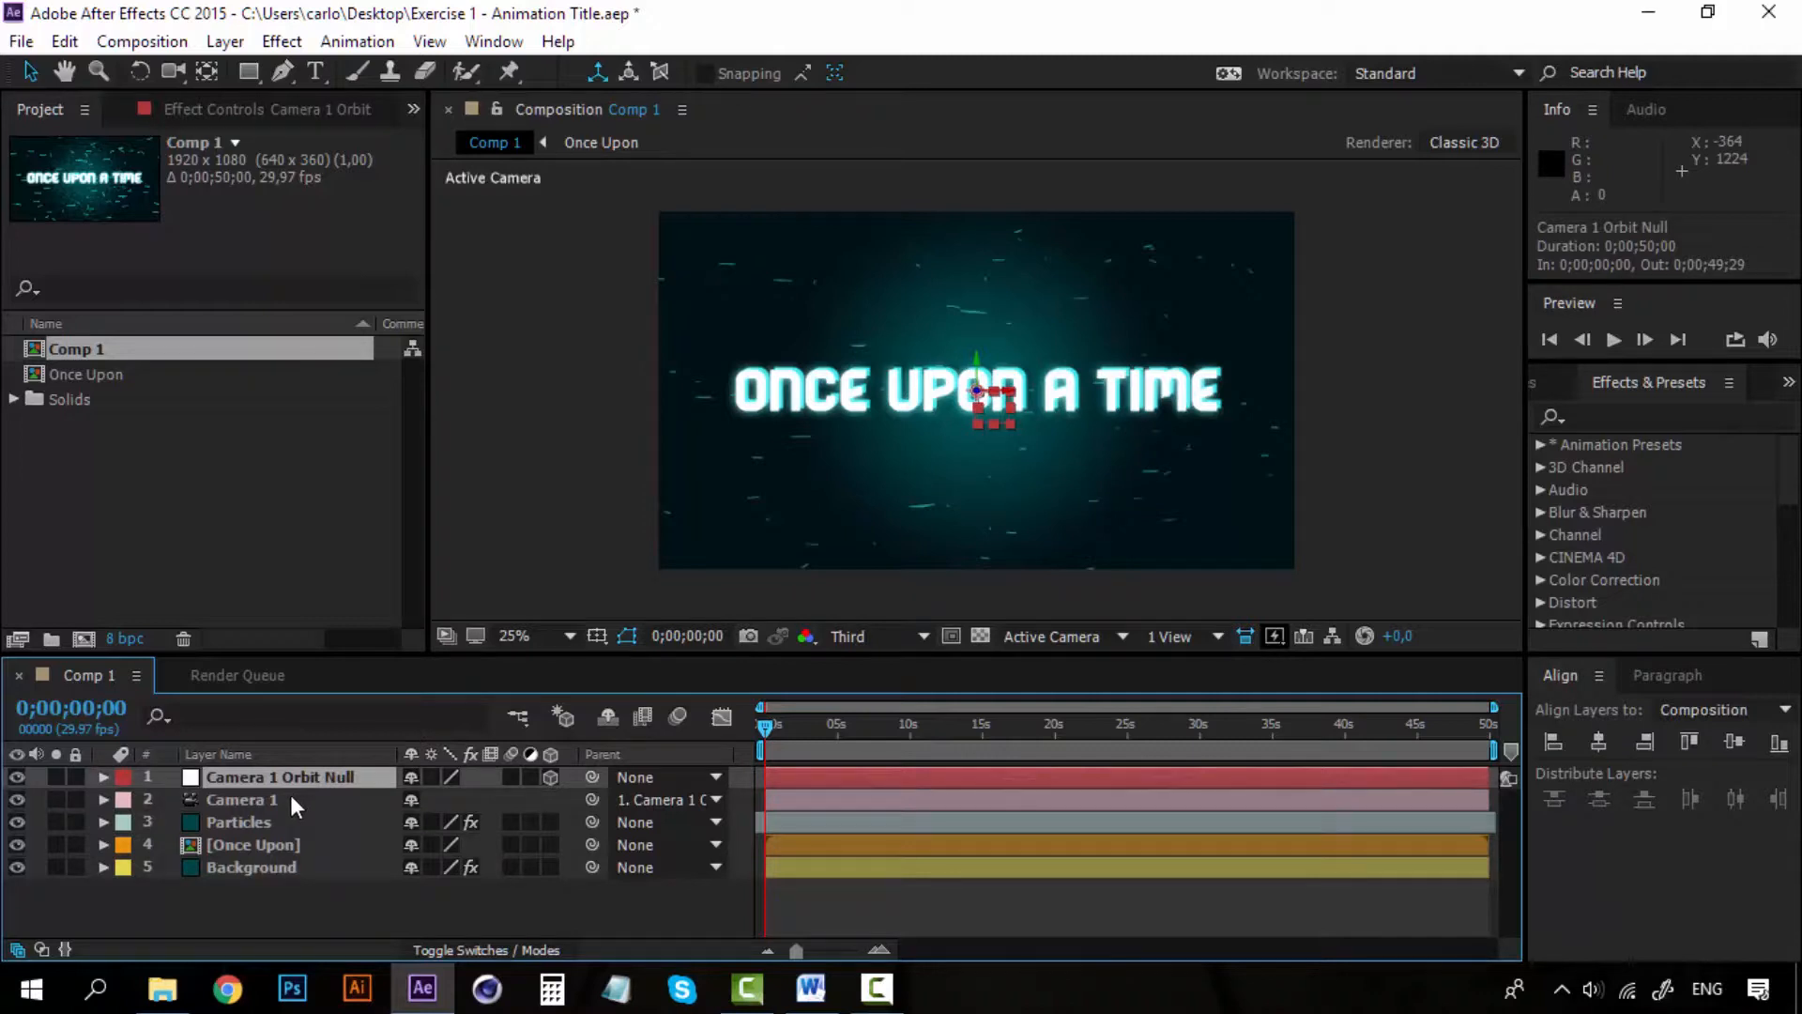
# - Turn the Once Upon layer into a 3D layer
pyautogui.click(270, 842)
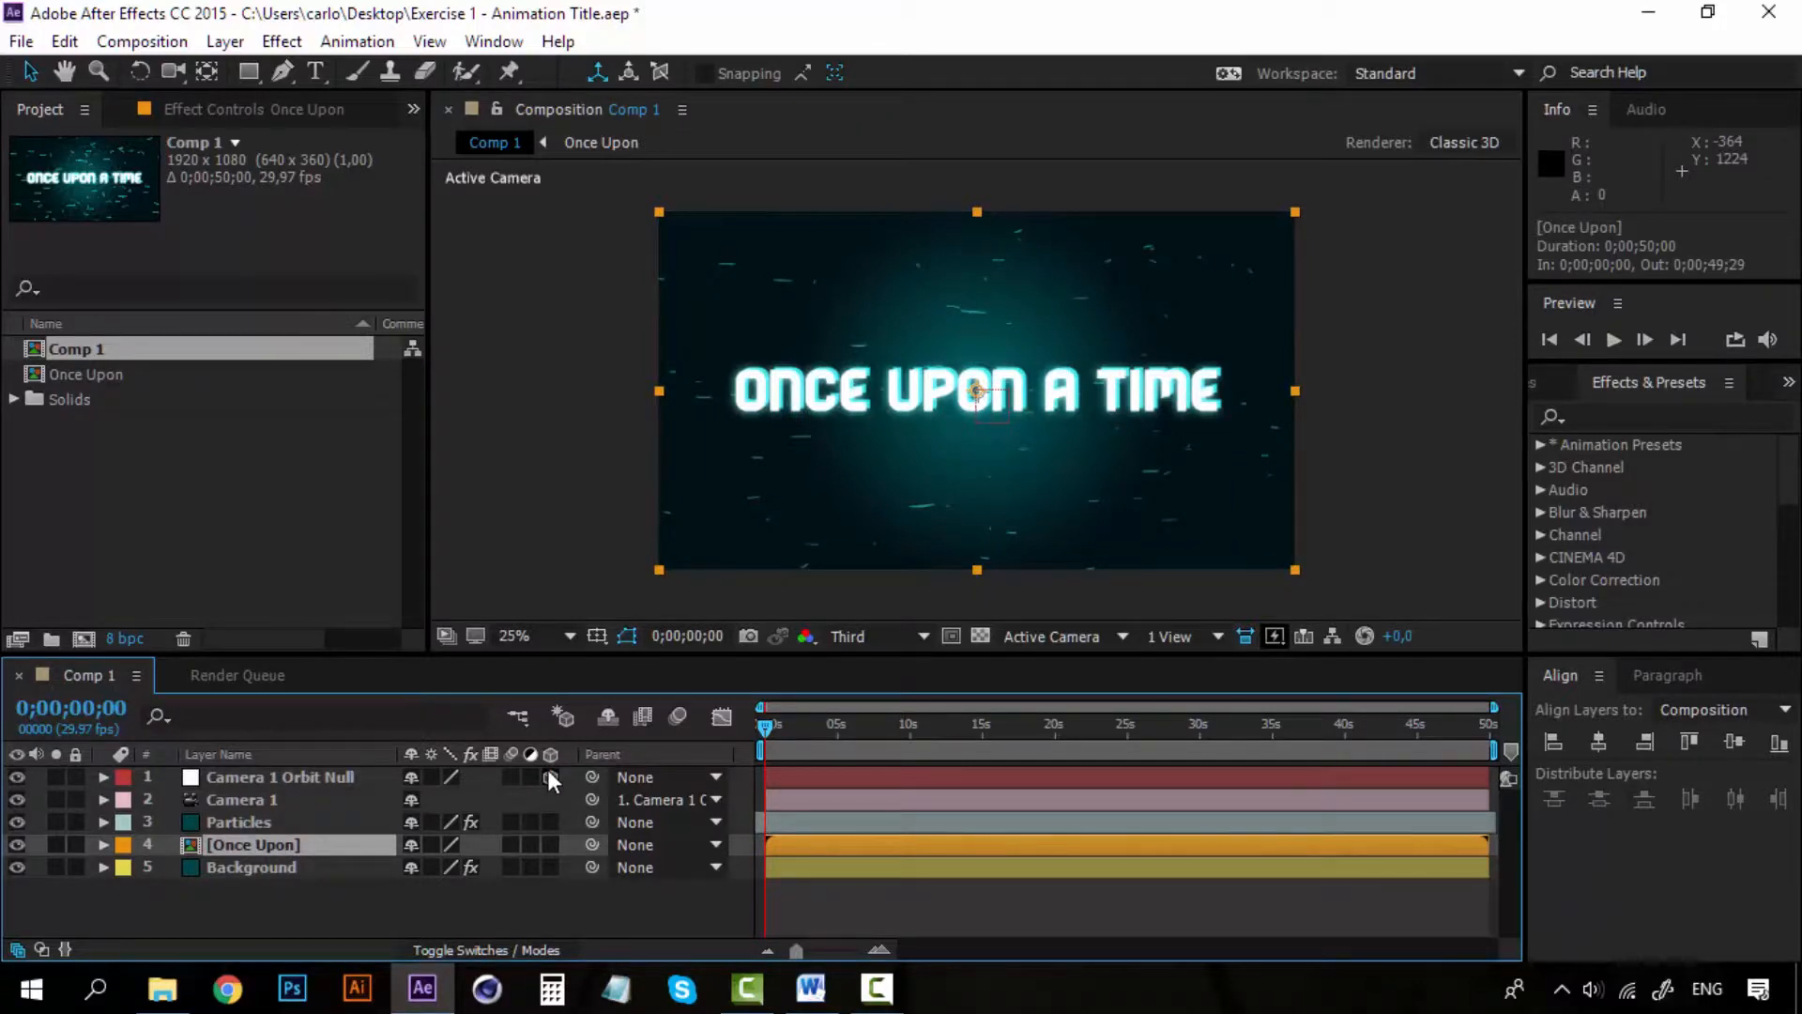
pyautogui.click(549, 842)
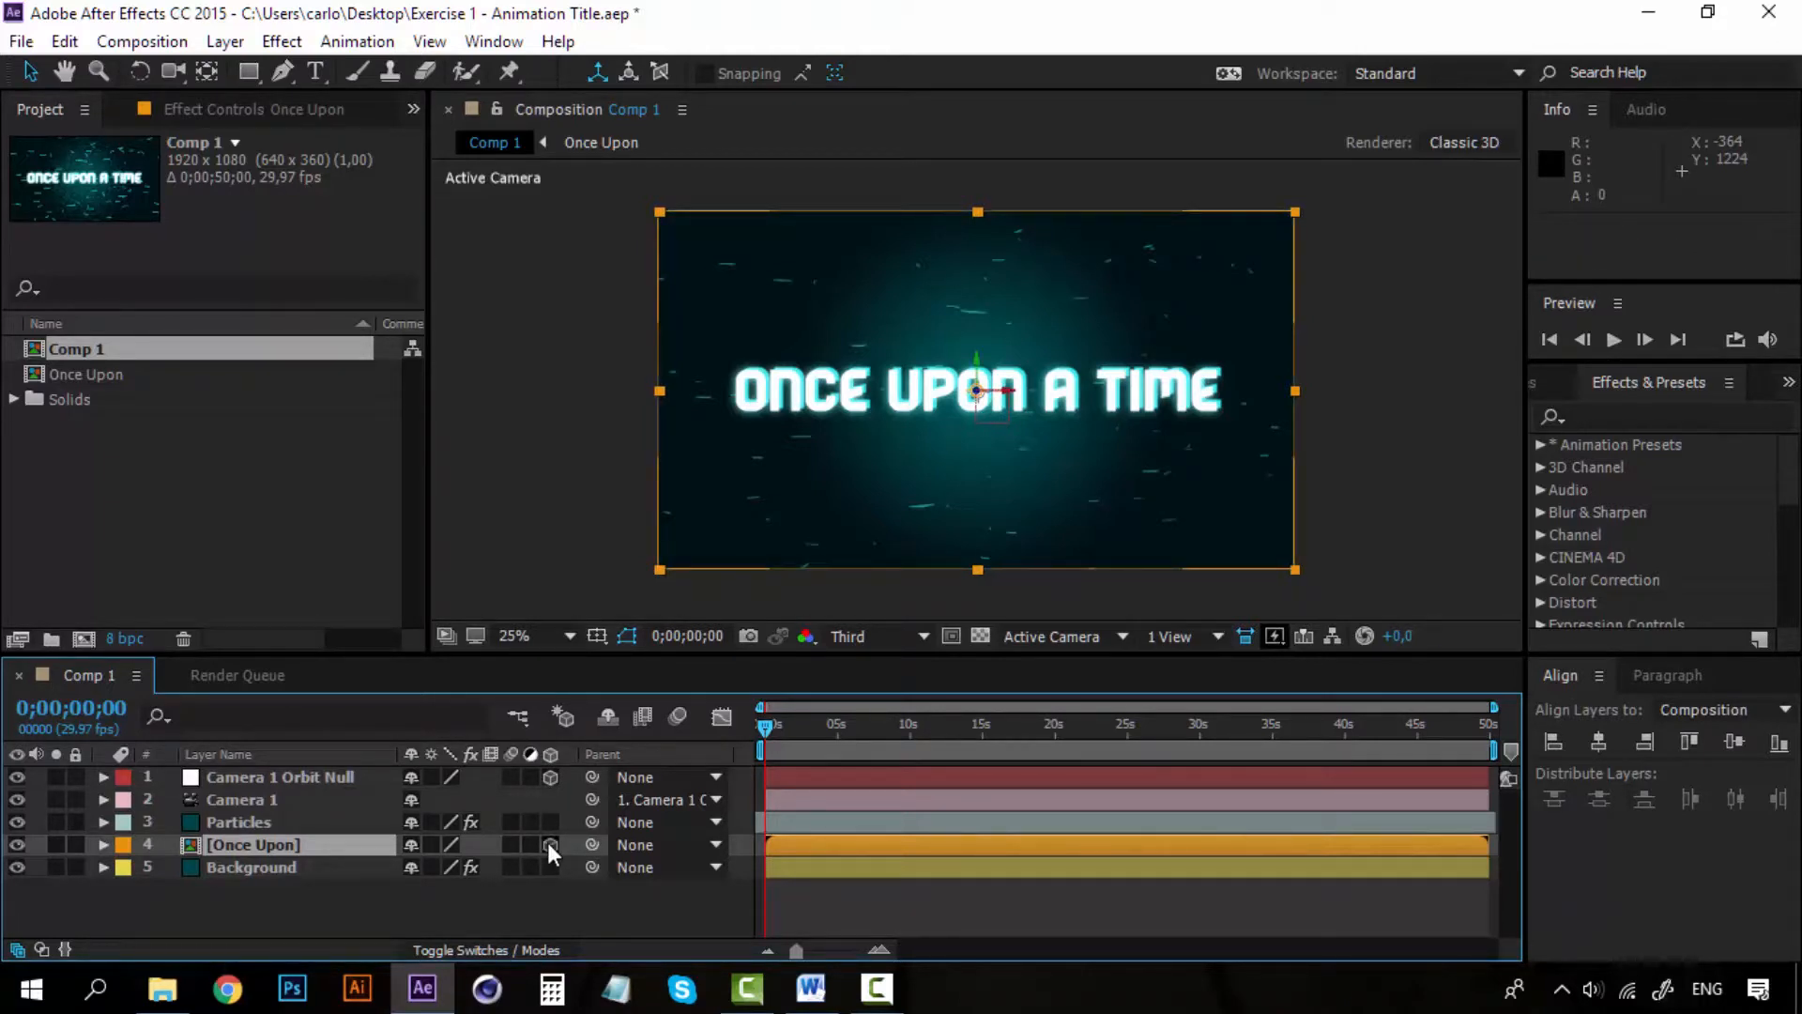
# - Examine the Producer settings of the CC Particle World effect on the Particles layer, collapsing the effect again
pyautogui.click(249, 821)
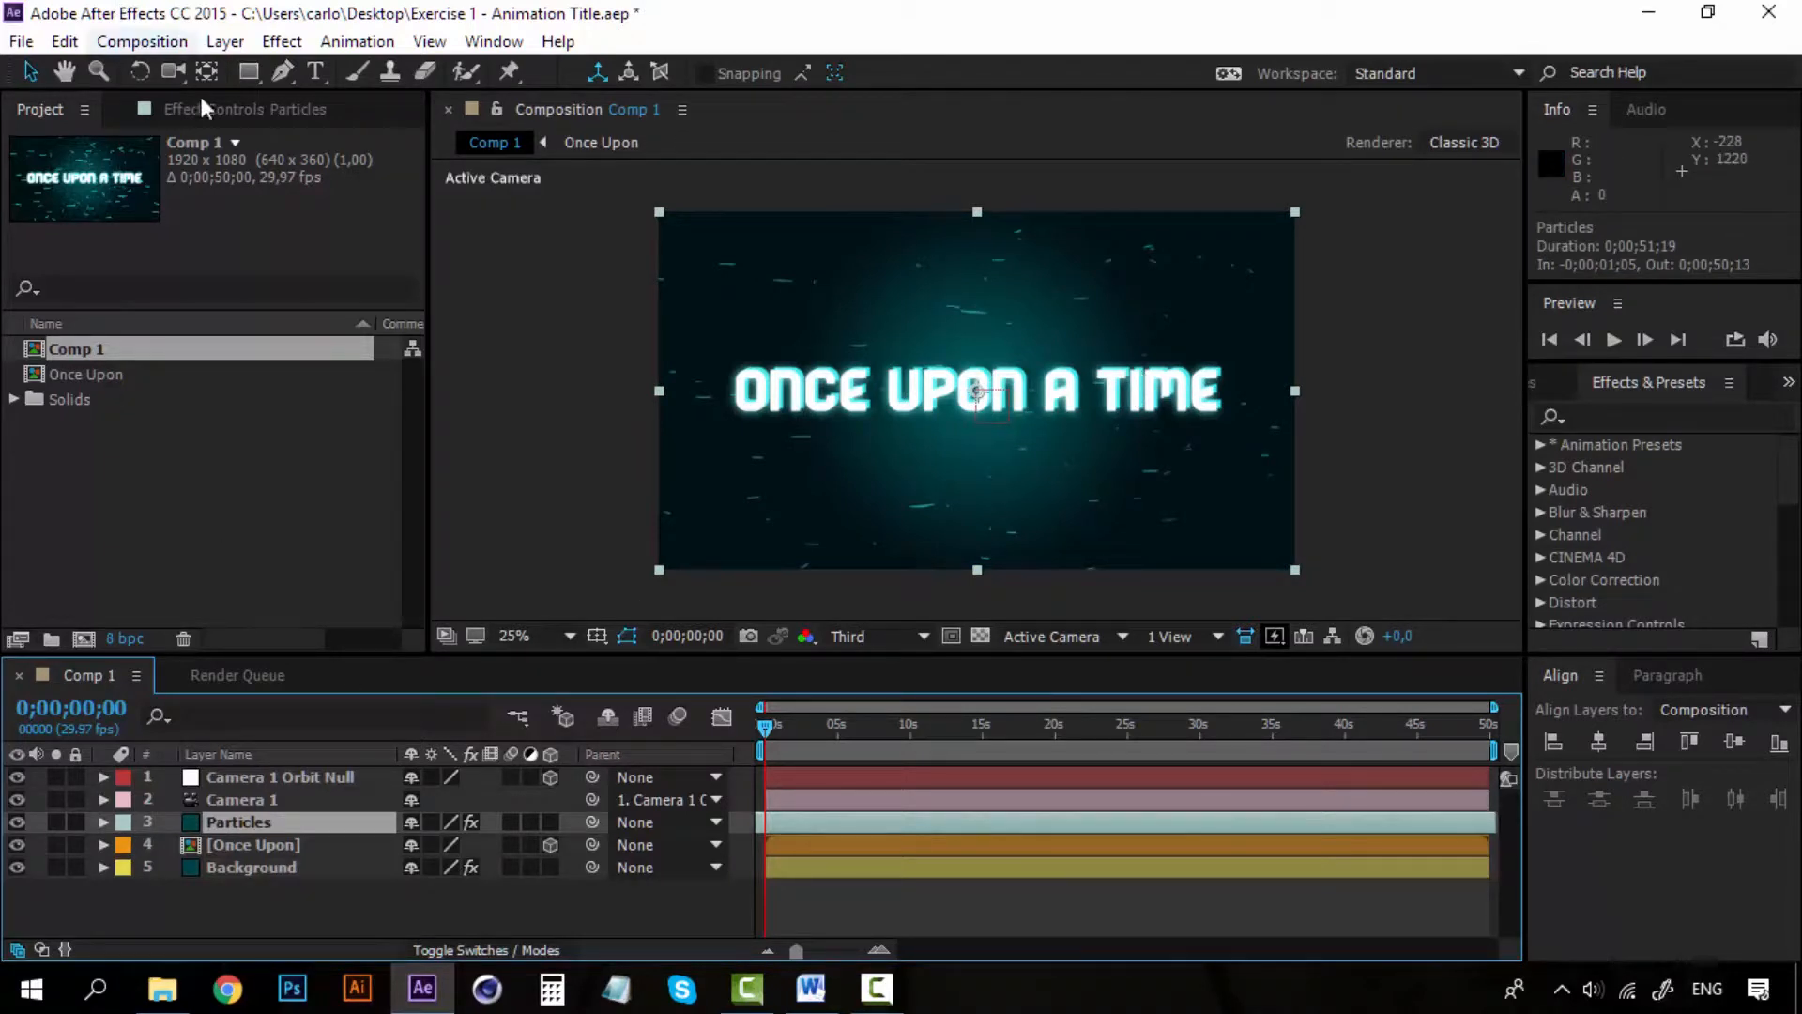
pyautogui.click(218, 113)
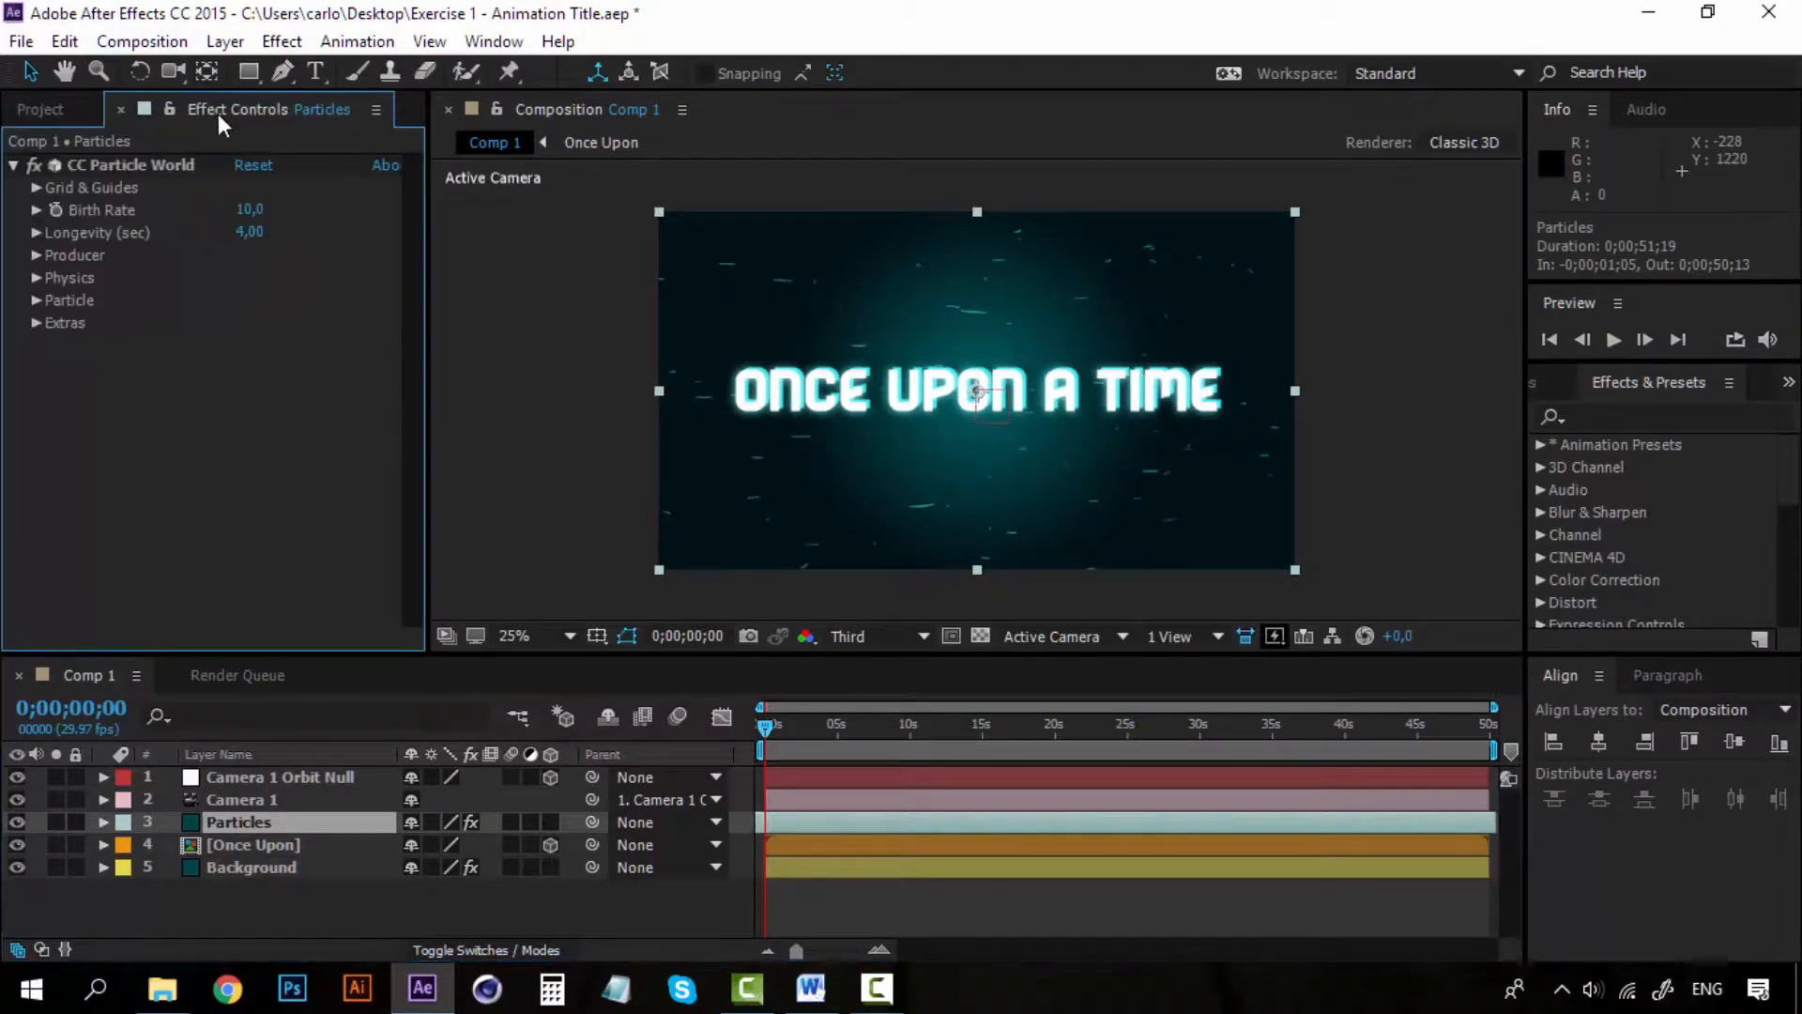
pyautogui.click(37, 254)
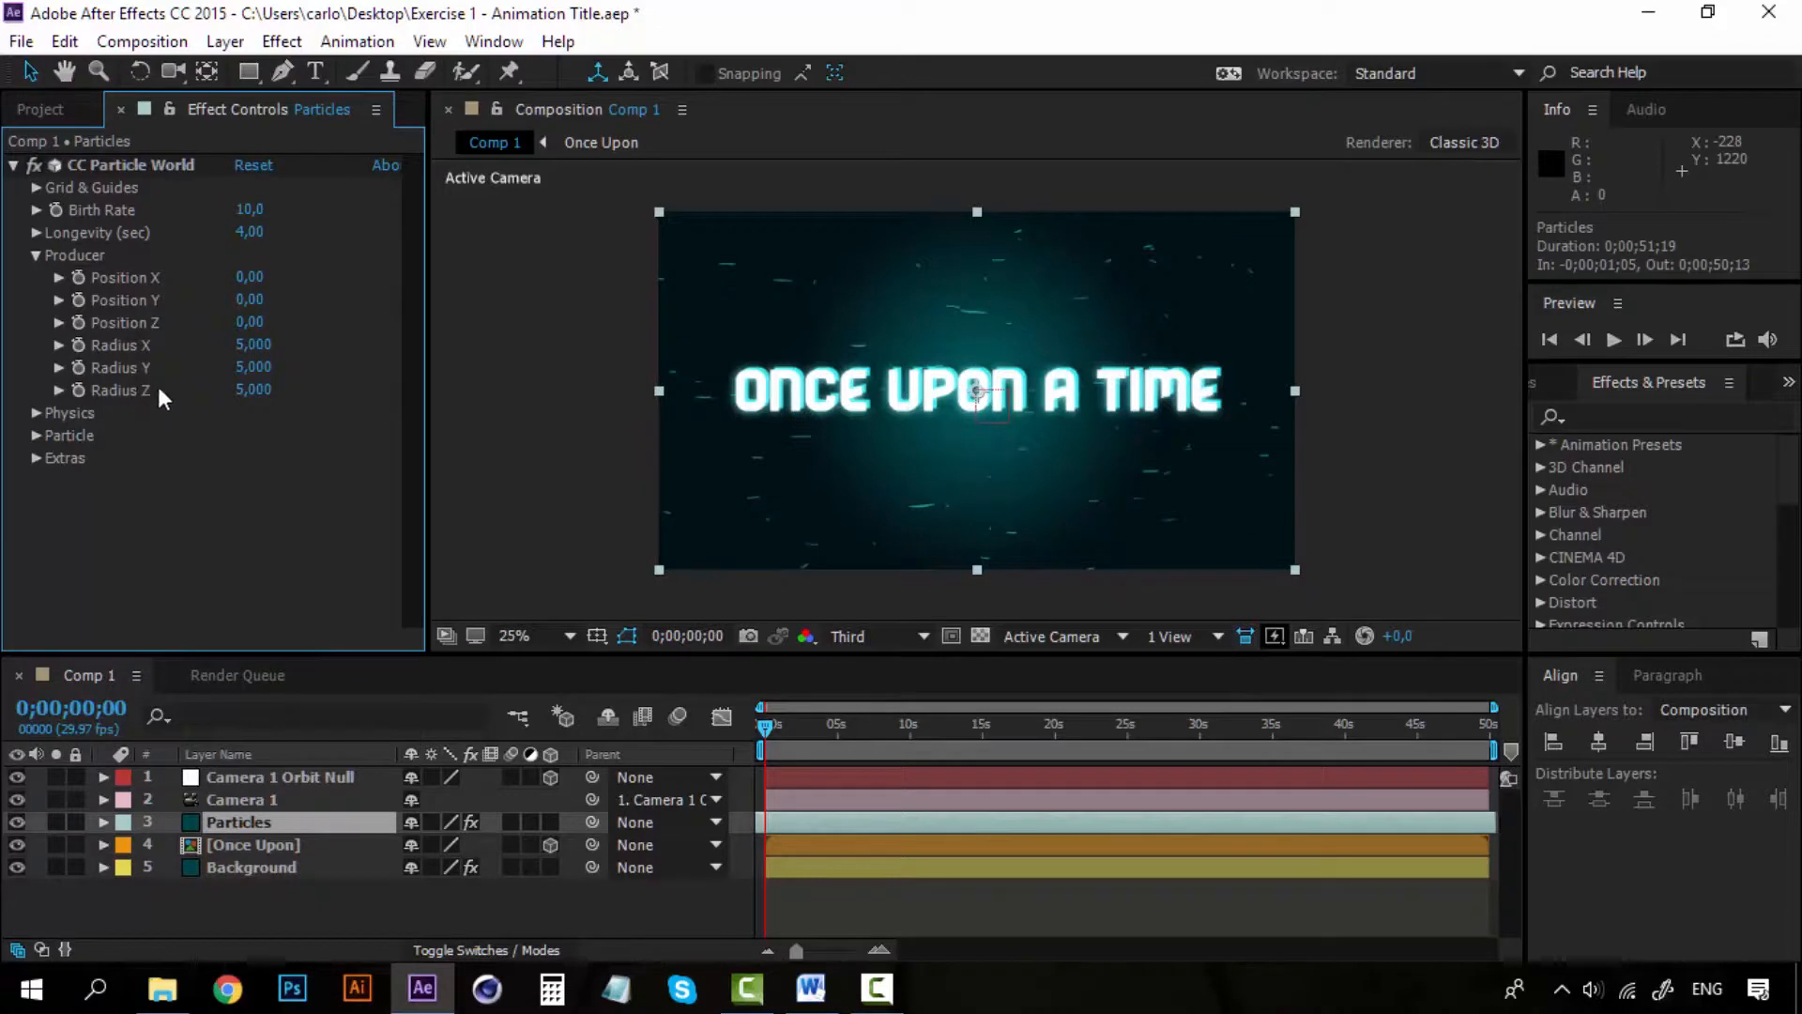
pyautogui.click(14, 166)
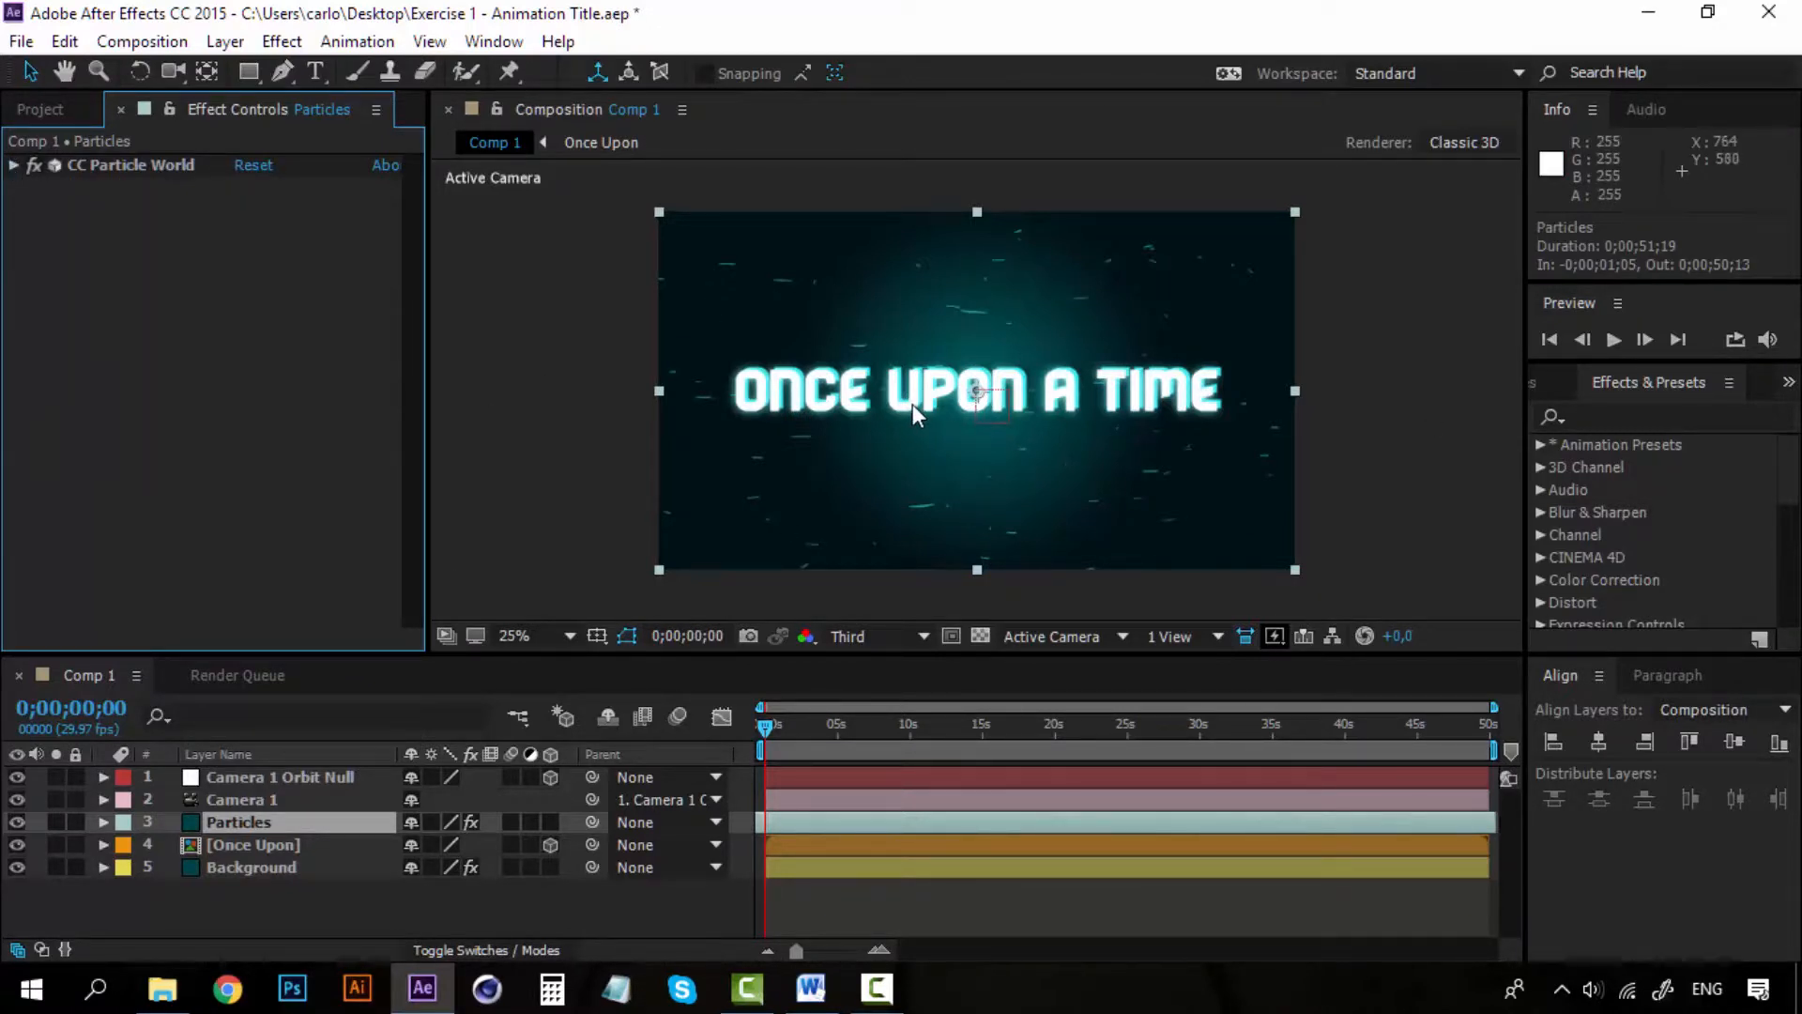
# - Try orbiting Camera 1 around the title with the Camera tool, and undo the camera moves
pyautogui.click(312, 784)
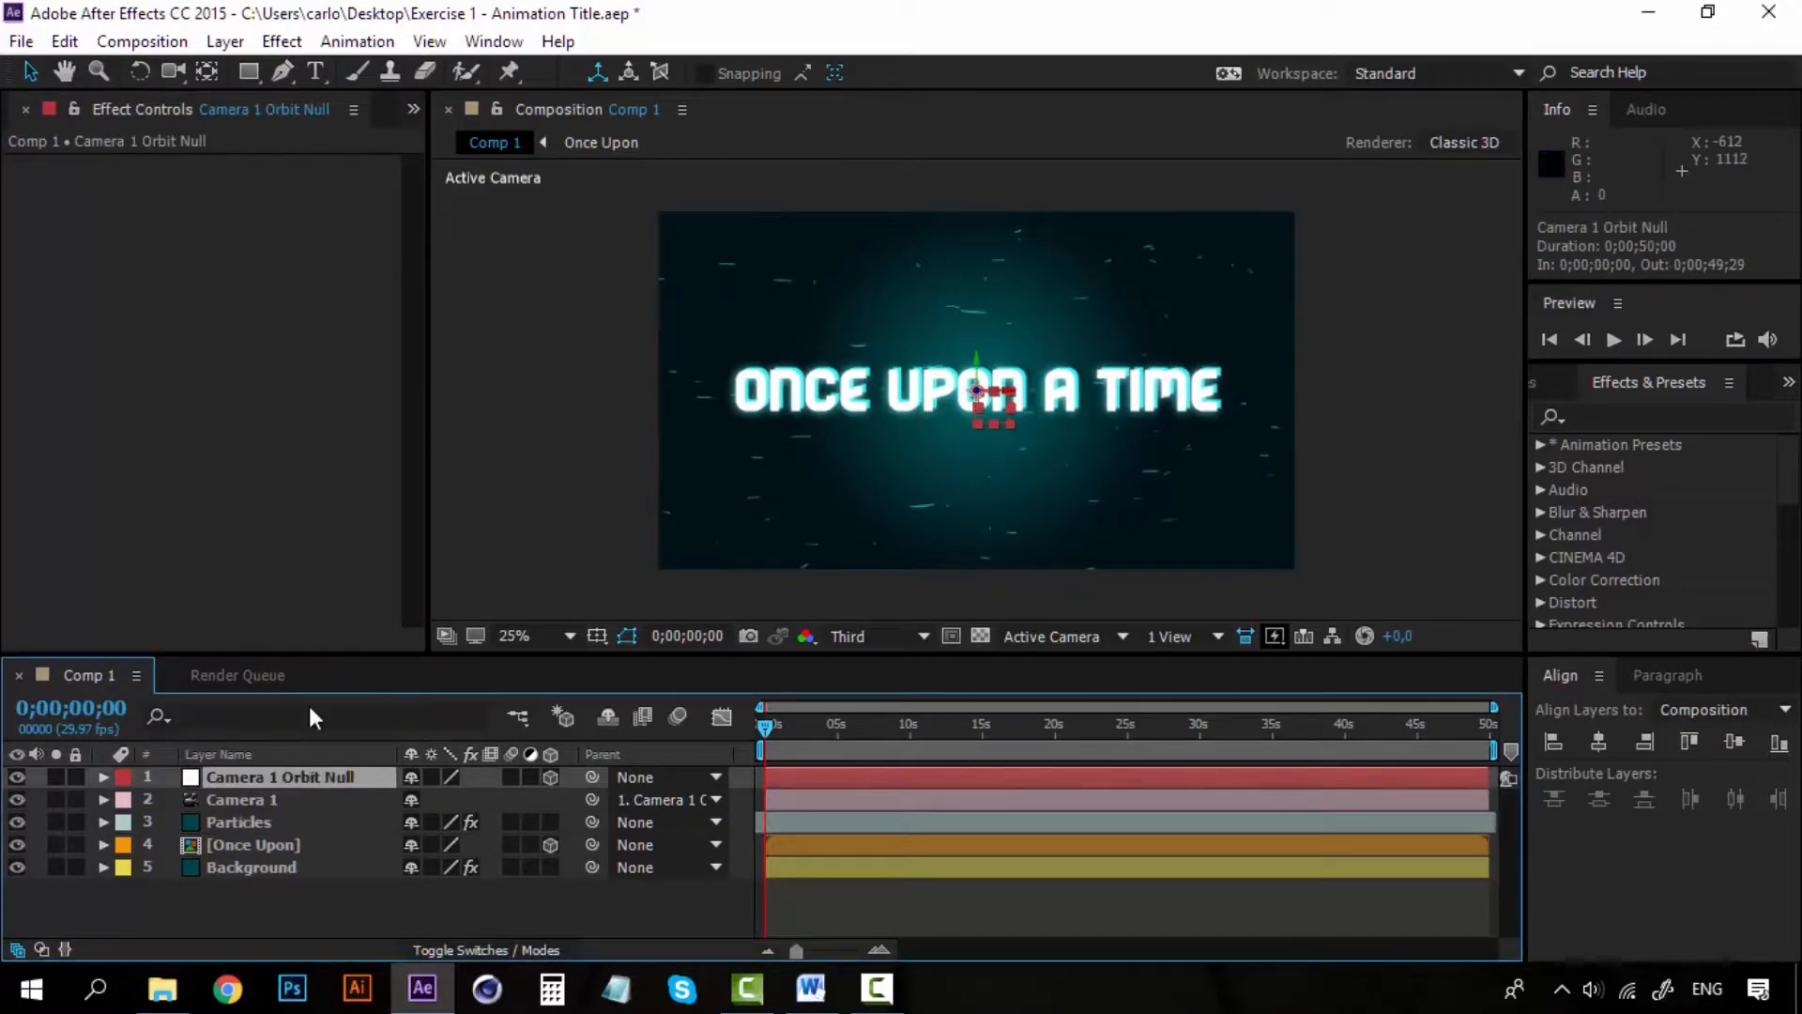
pyautogui.click(255, 798)
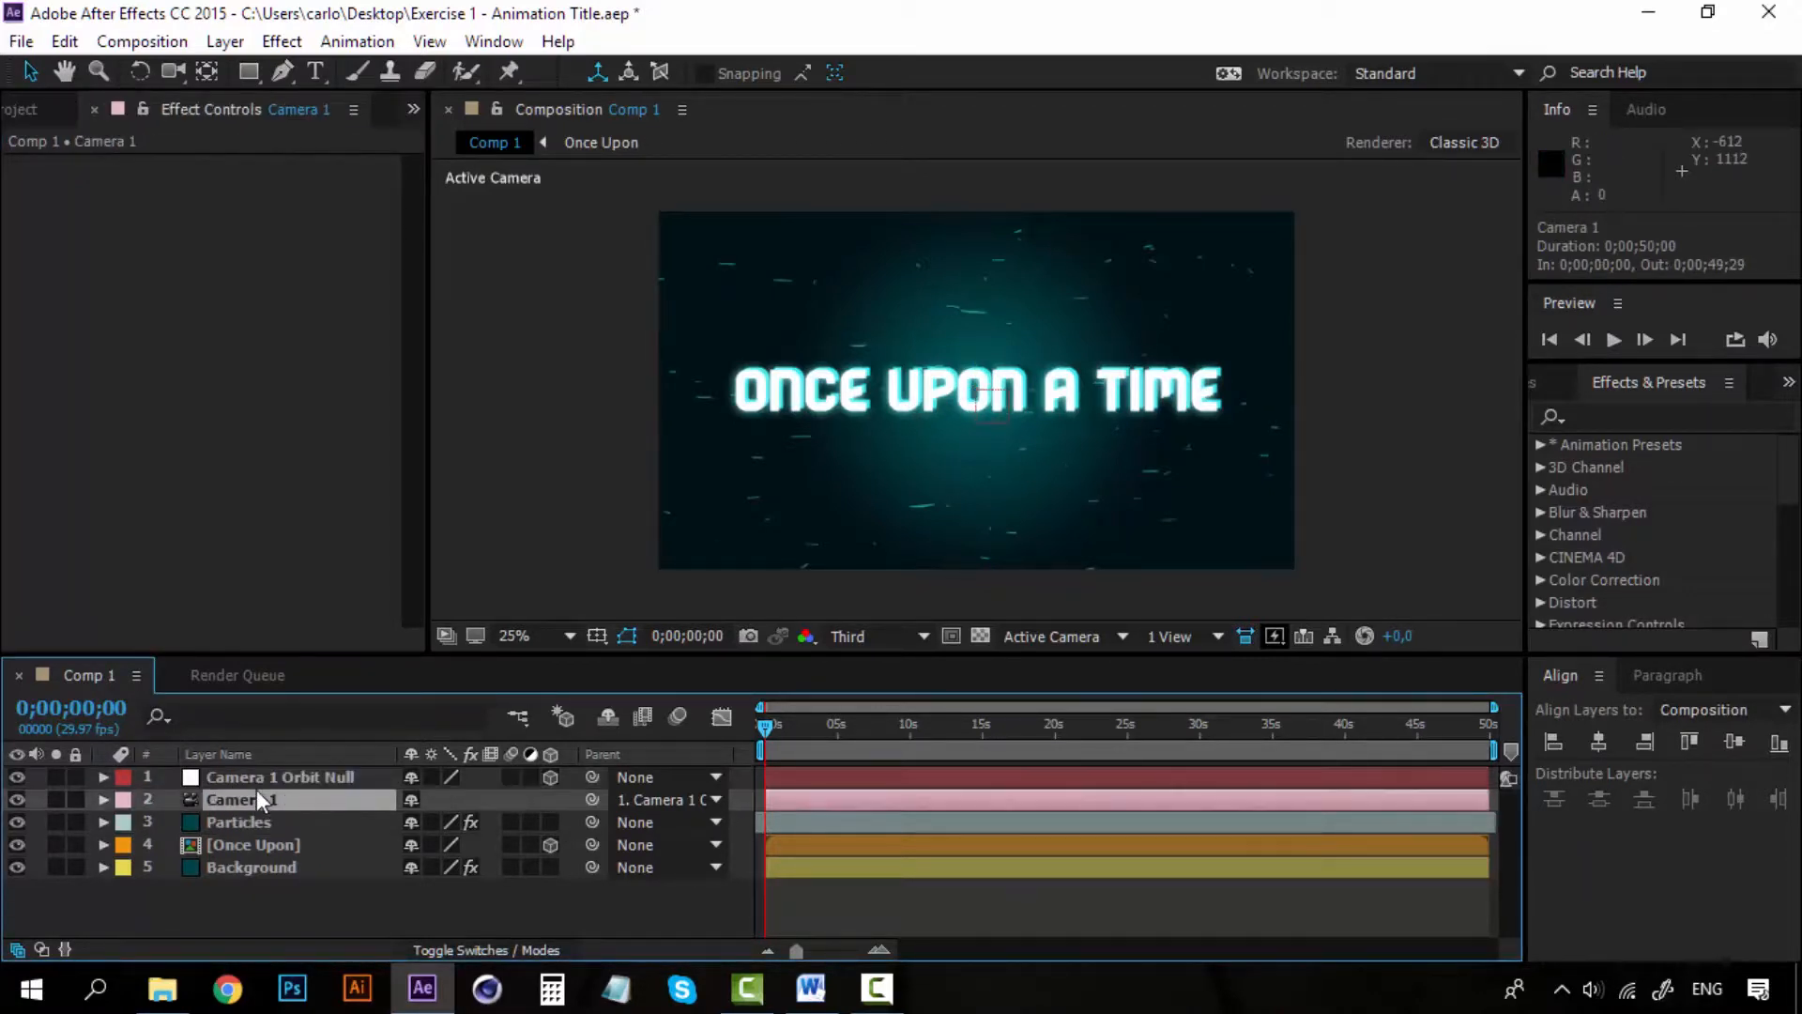
pyautogui.click(172, 71)
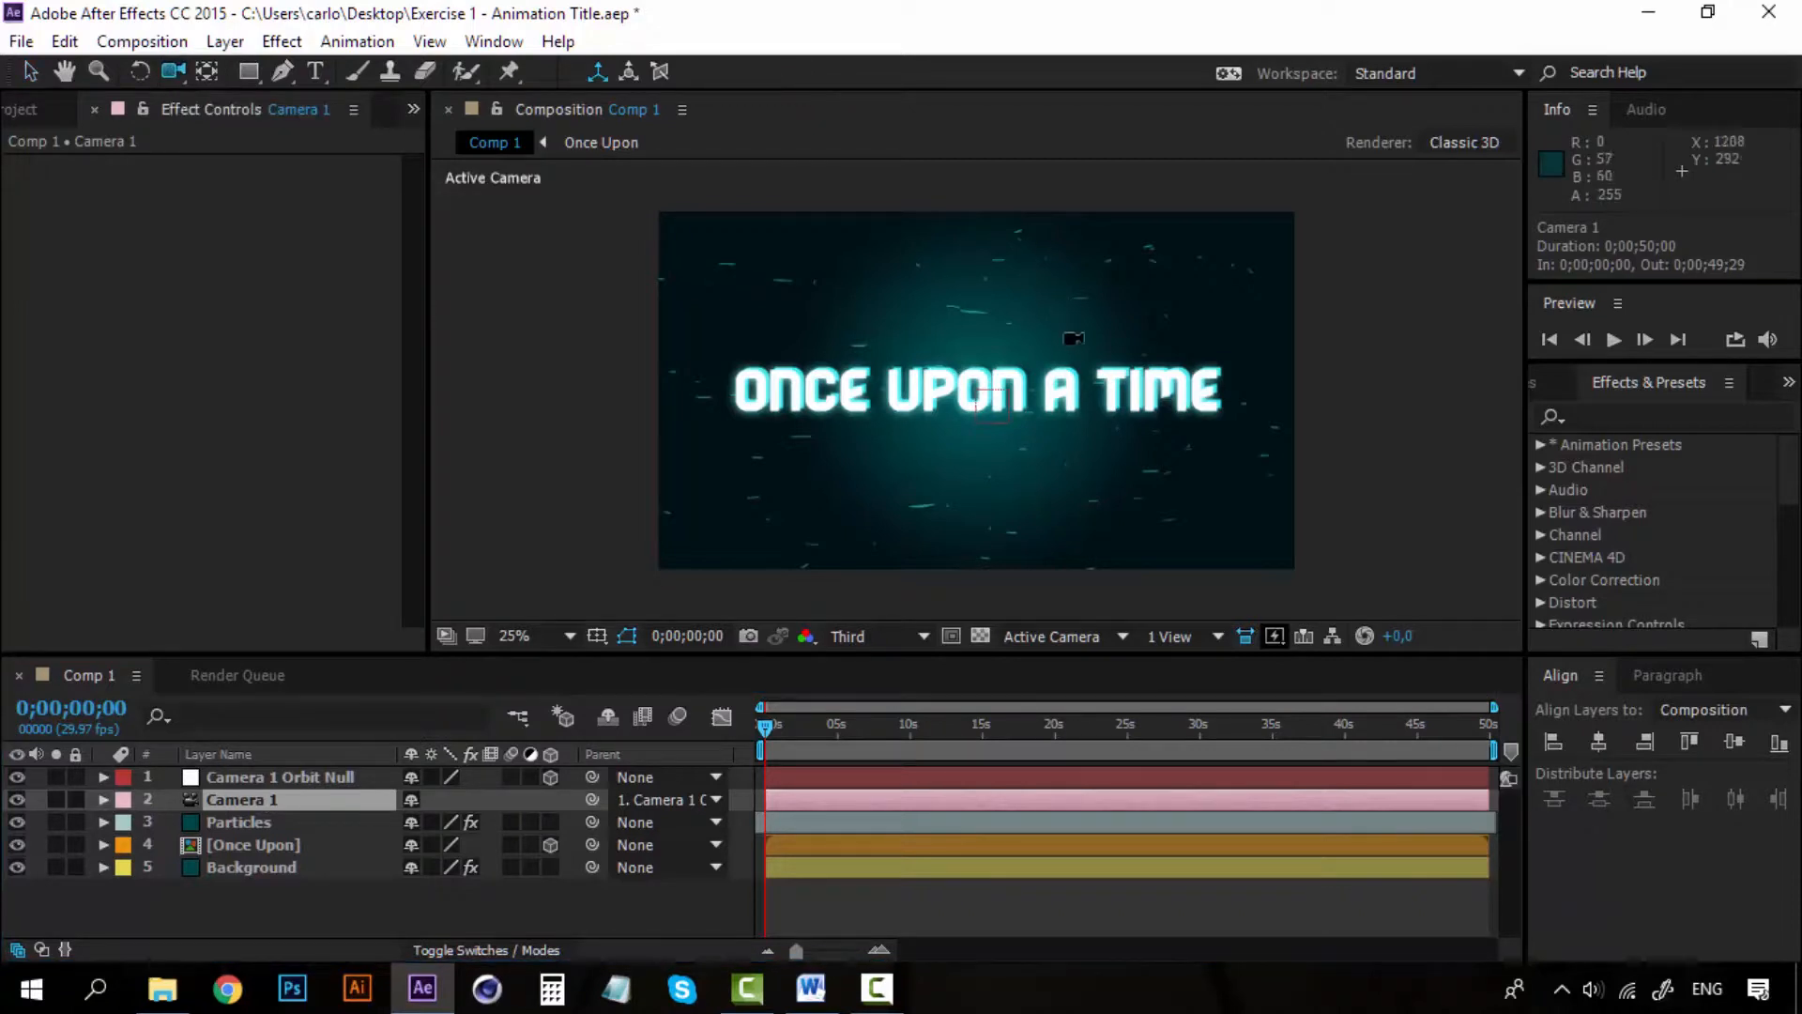
pyautogui.moveTo(1098, 373); pyautogui.dragTo(1177, 431)
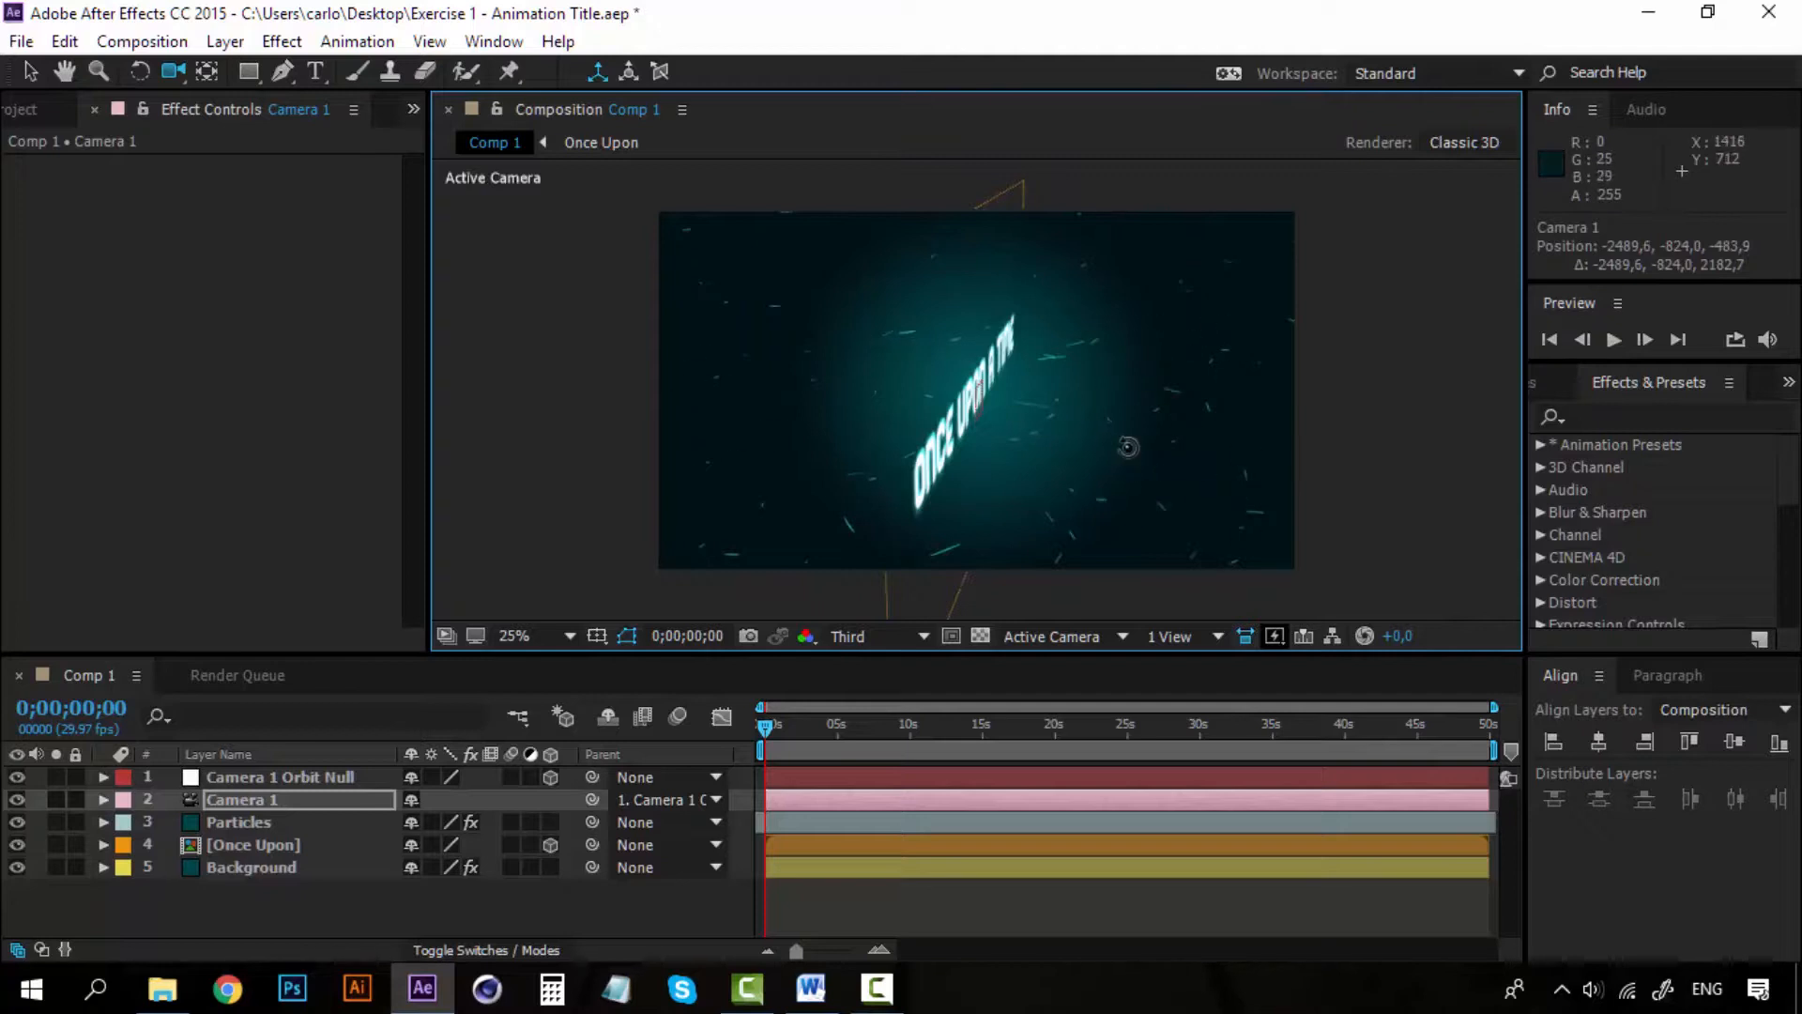
pyautogui.moveTo(1128, 447); pyautogui.dragTo(1041, 409)
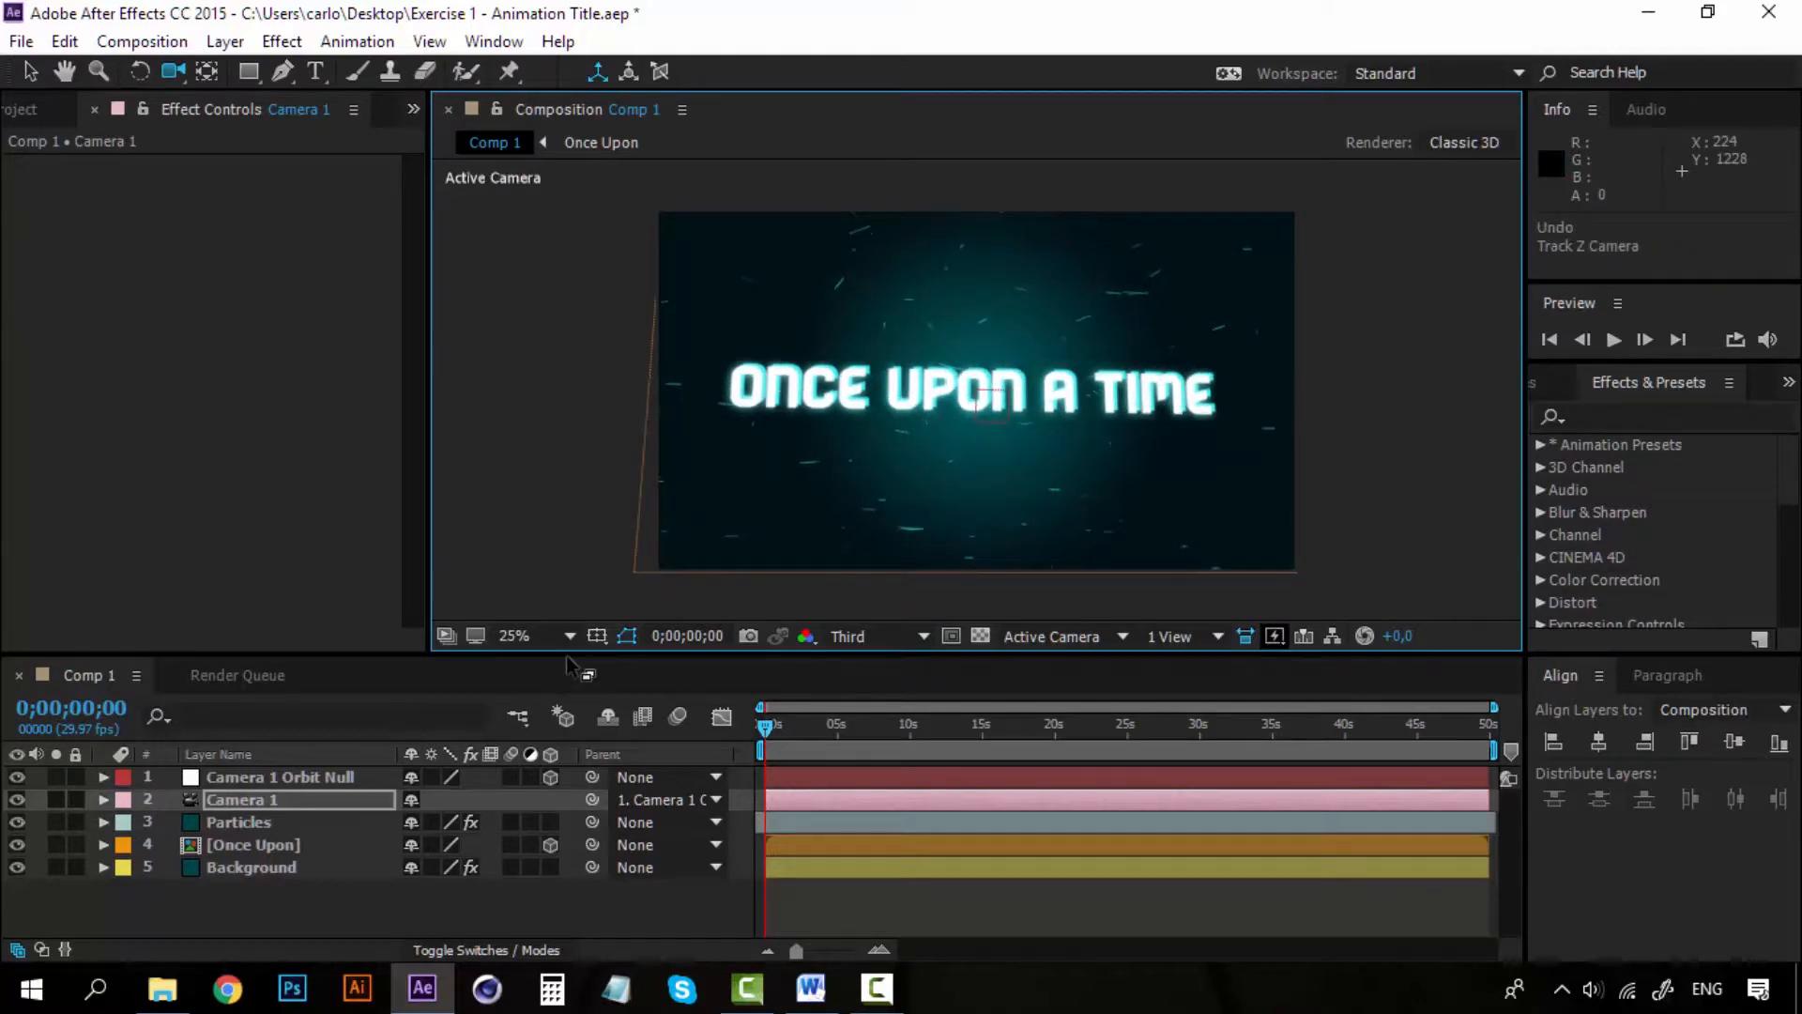
pyautogui.hotkey('ctrl', 'z')
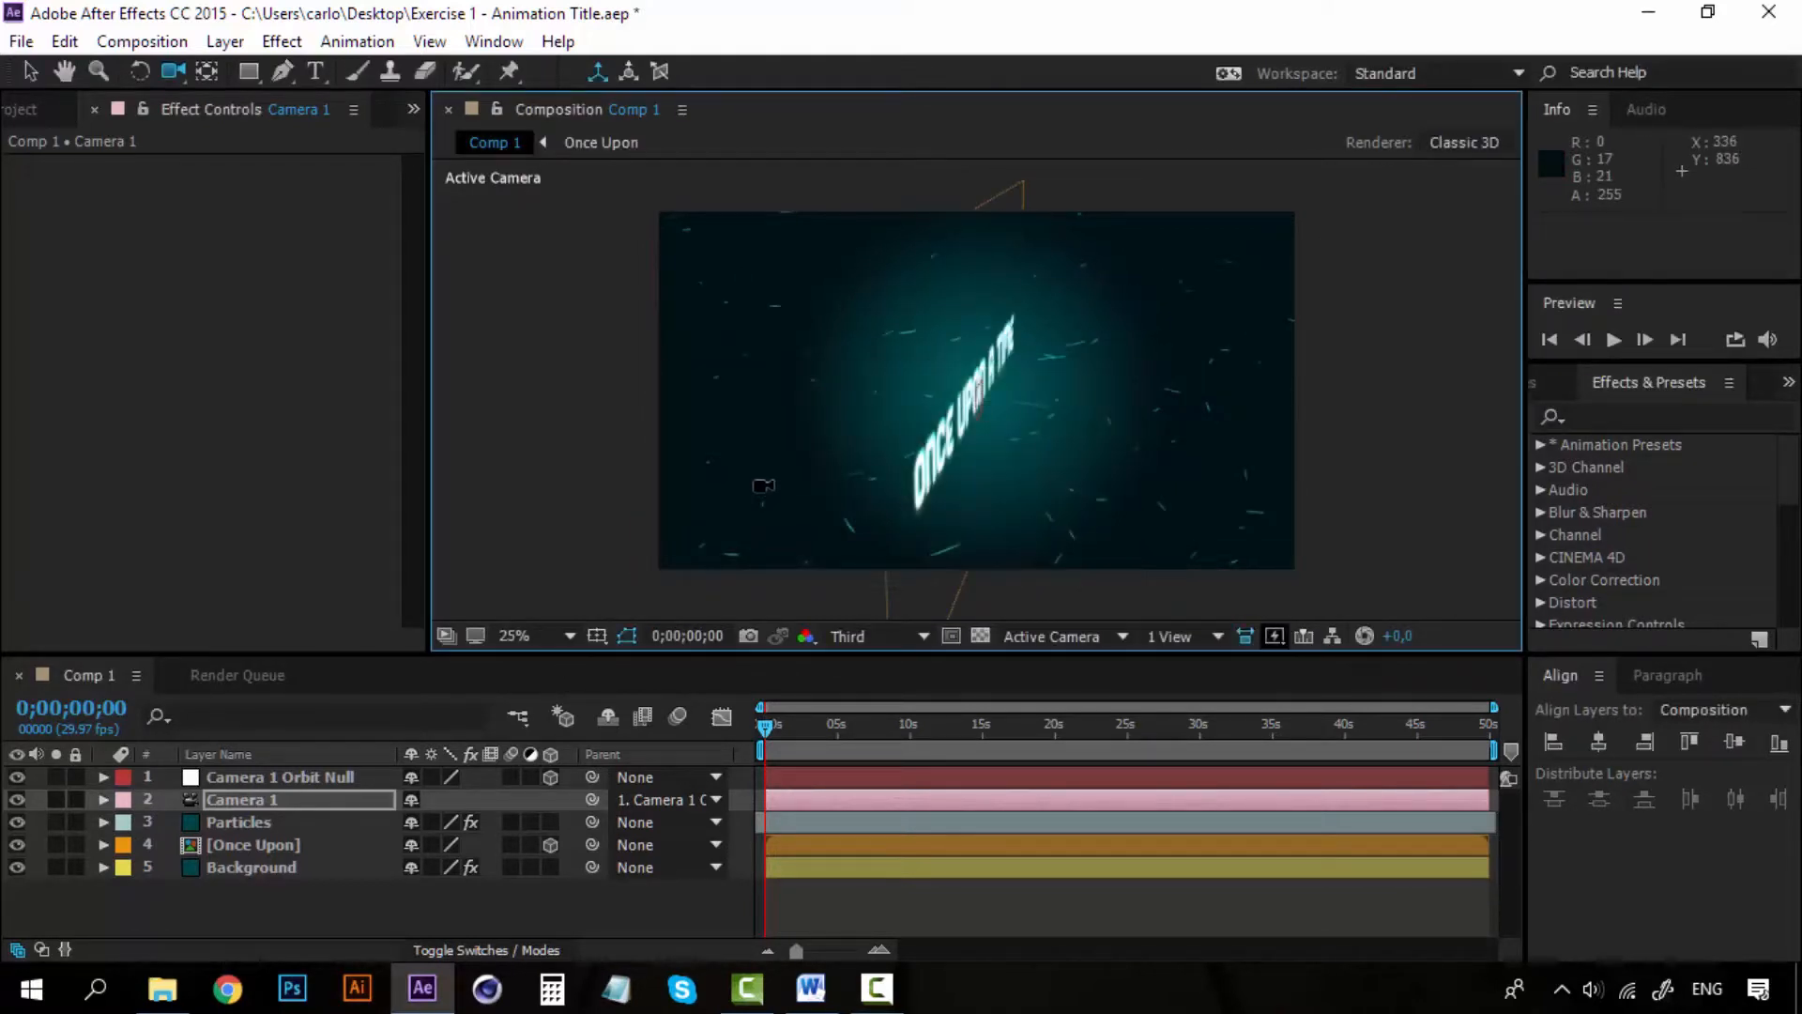
pyautogui.hotkey('ctrl', 'z')
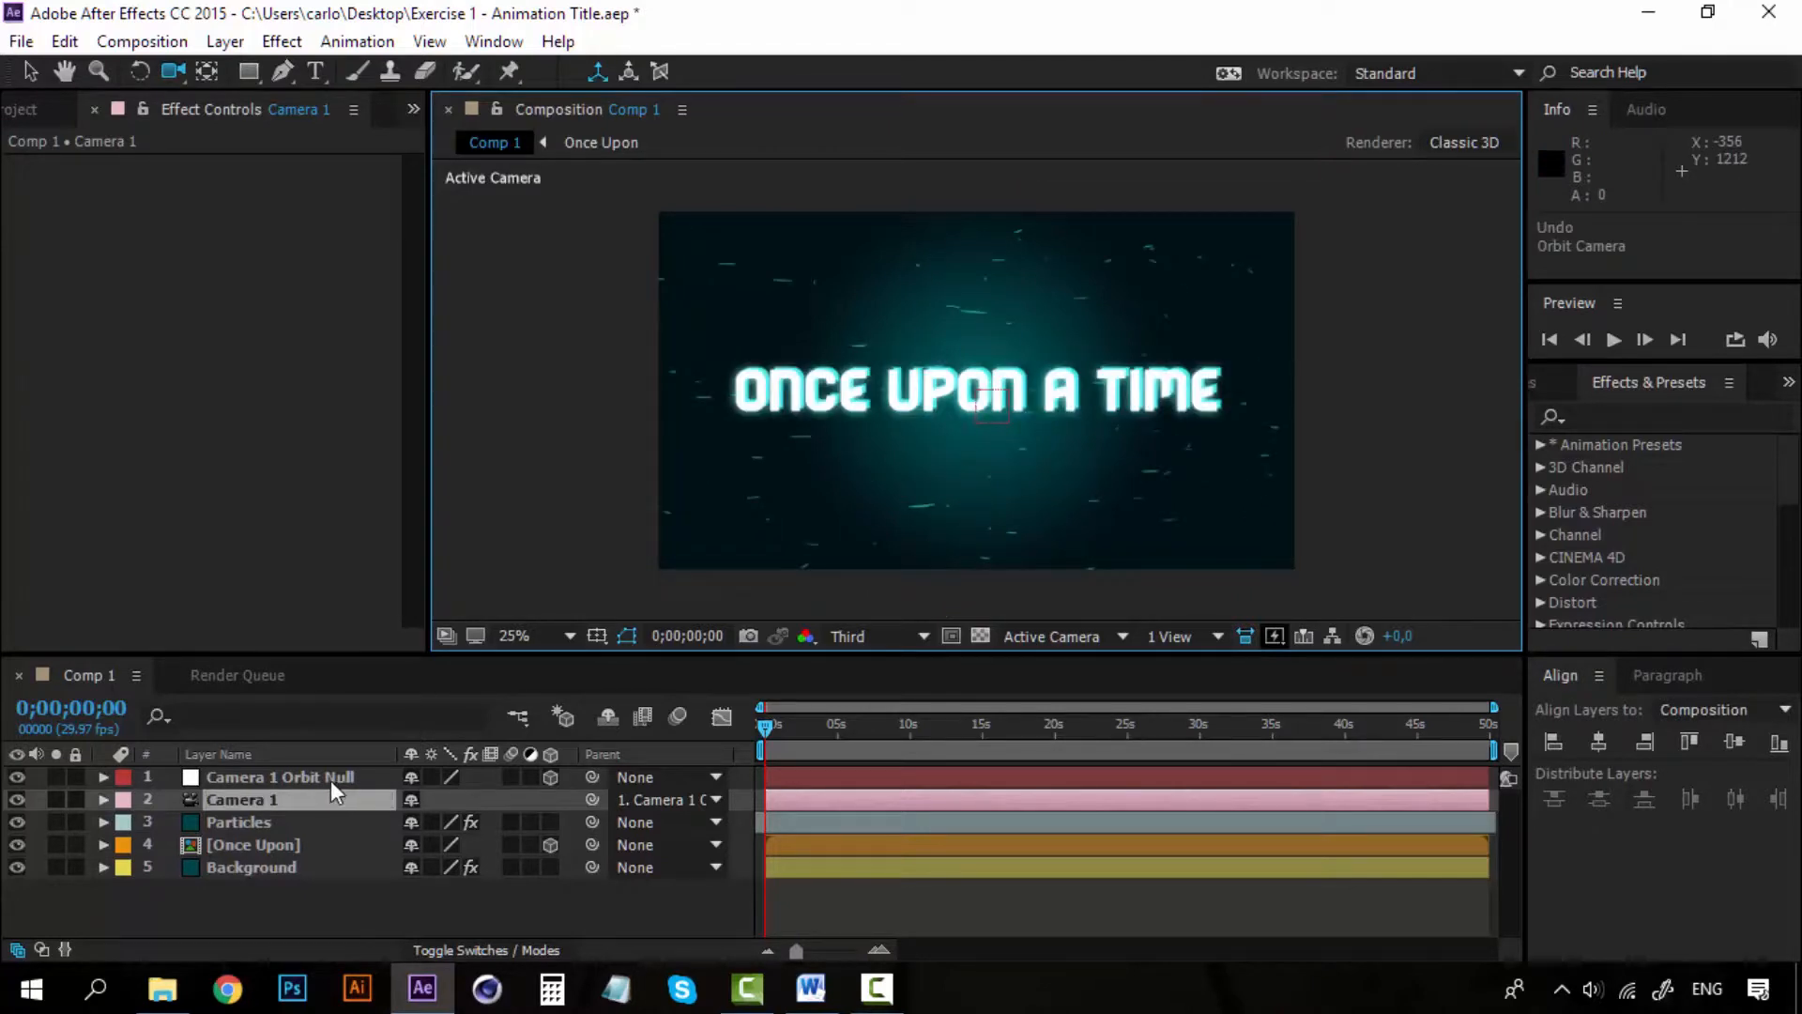
# - Try moving the Camera 1 Orbit Null along its X axis to about 3040 and back to about 940, undoing both moves
pyautogui.click(298, 798)
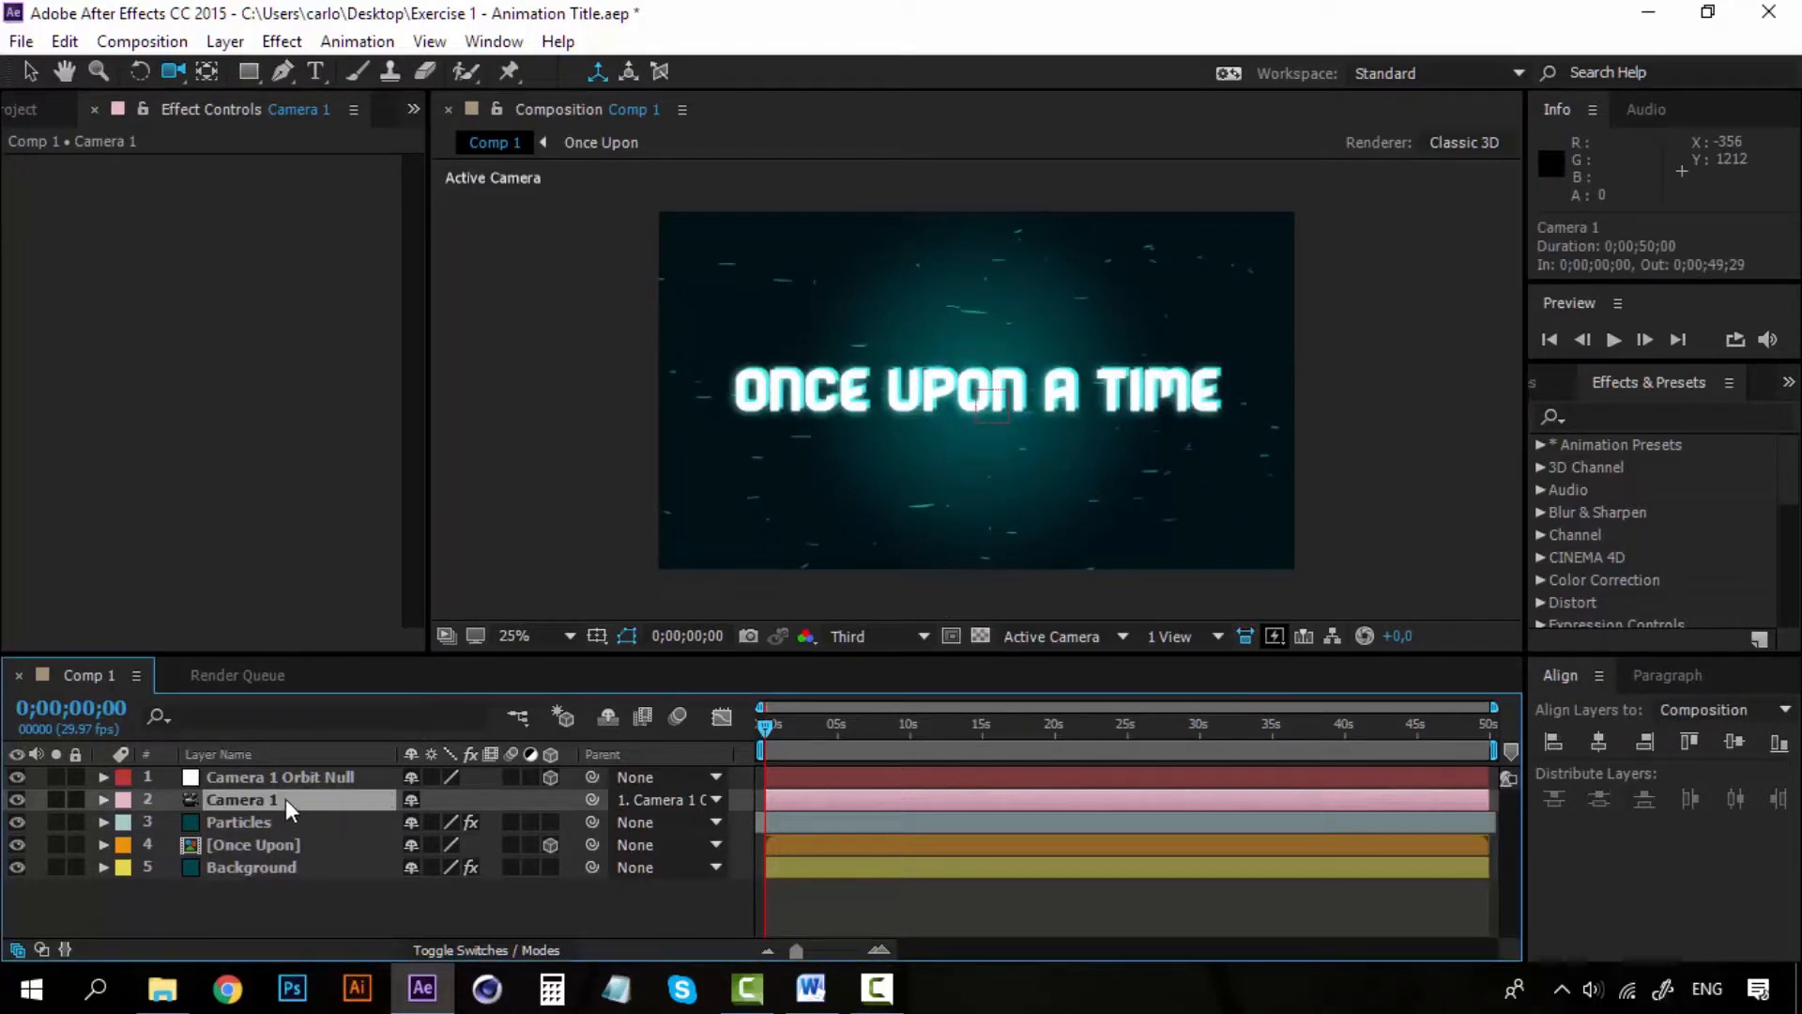
pyautogui.click(289, 777)
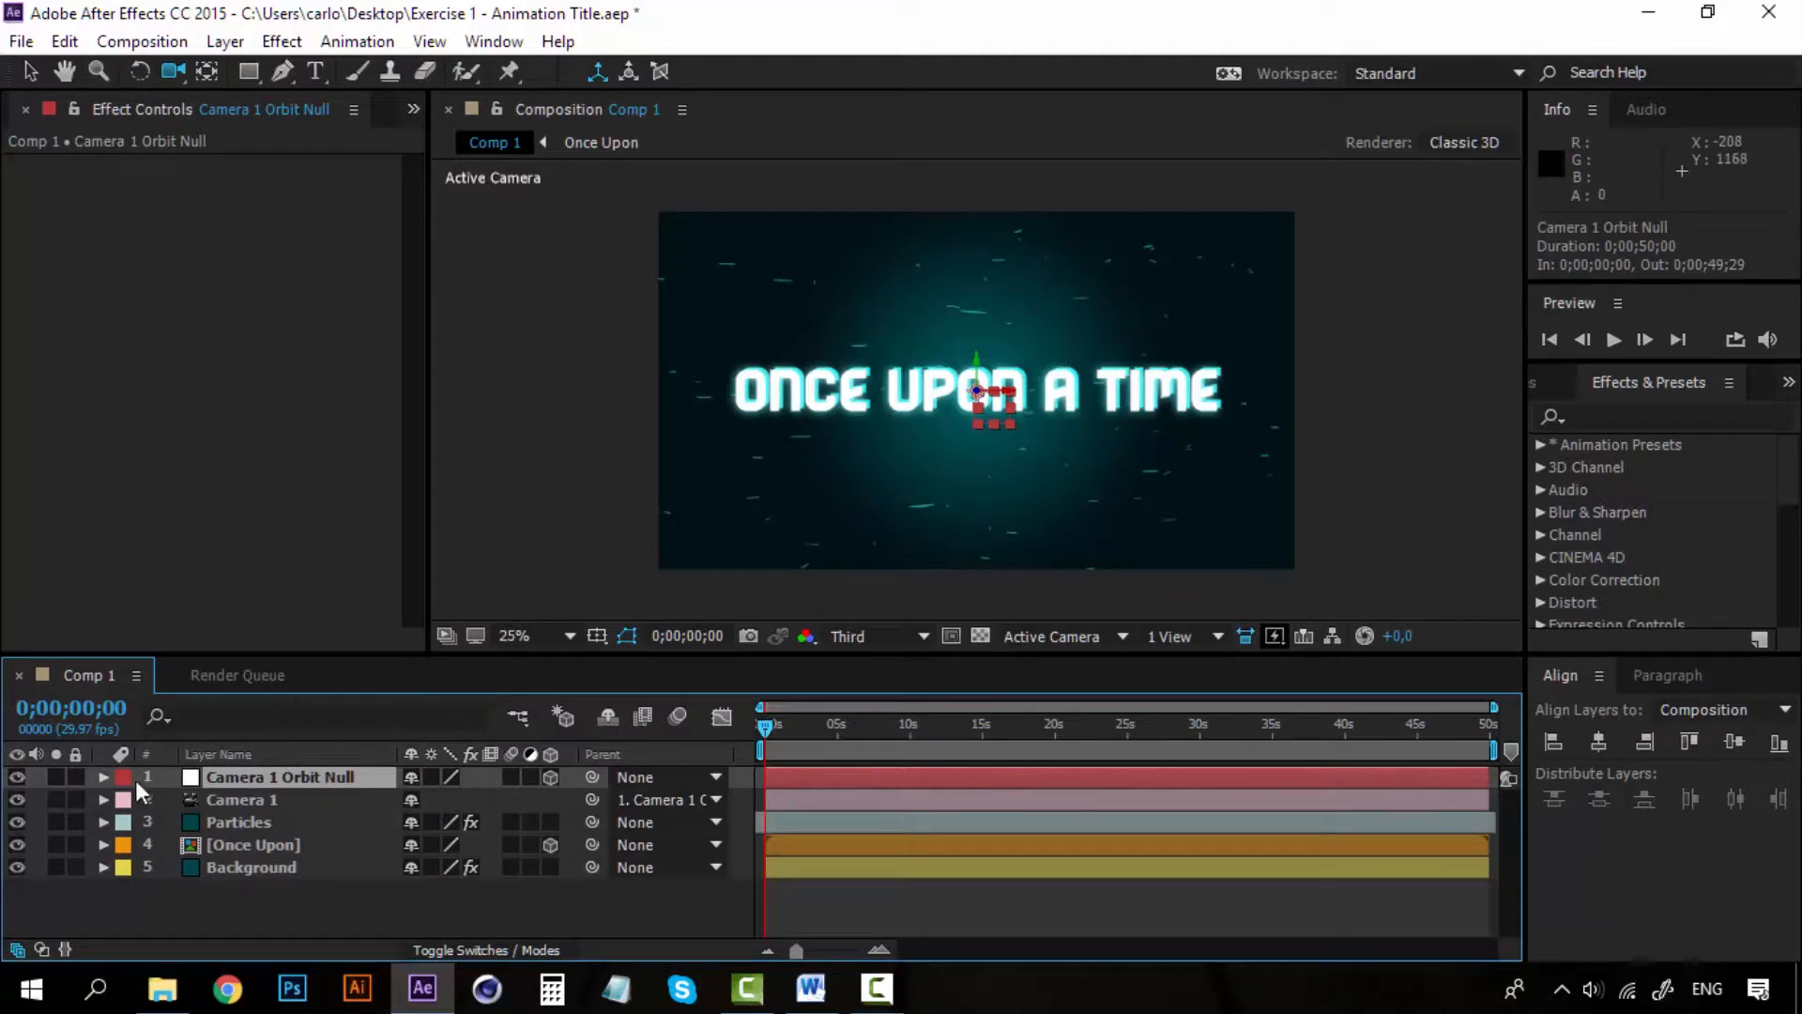
pyautogui.click(104, 778)
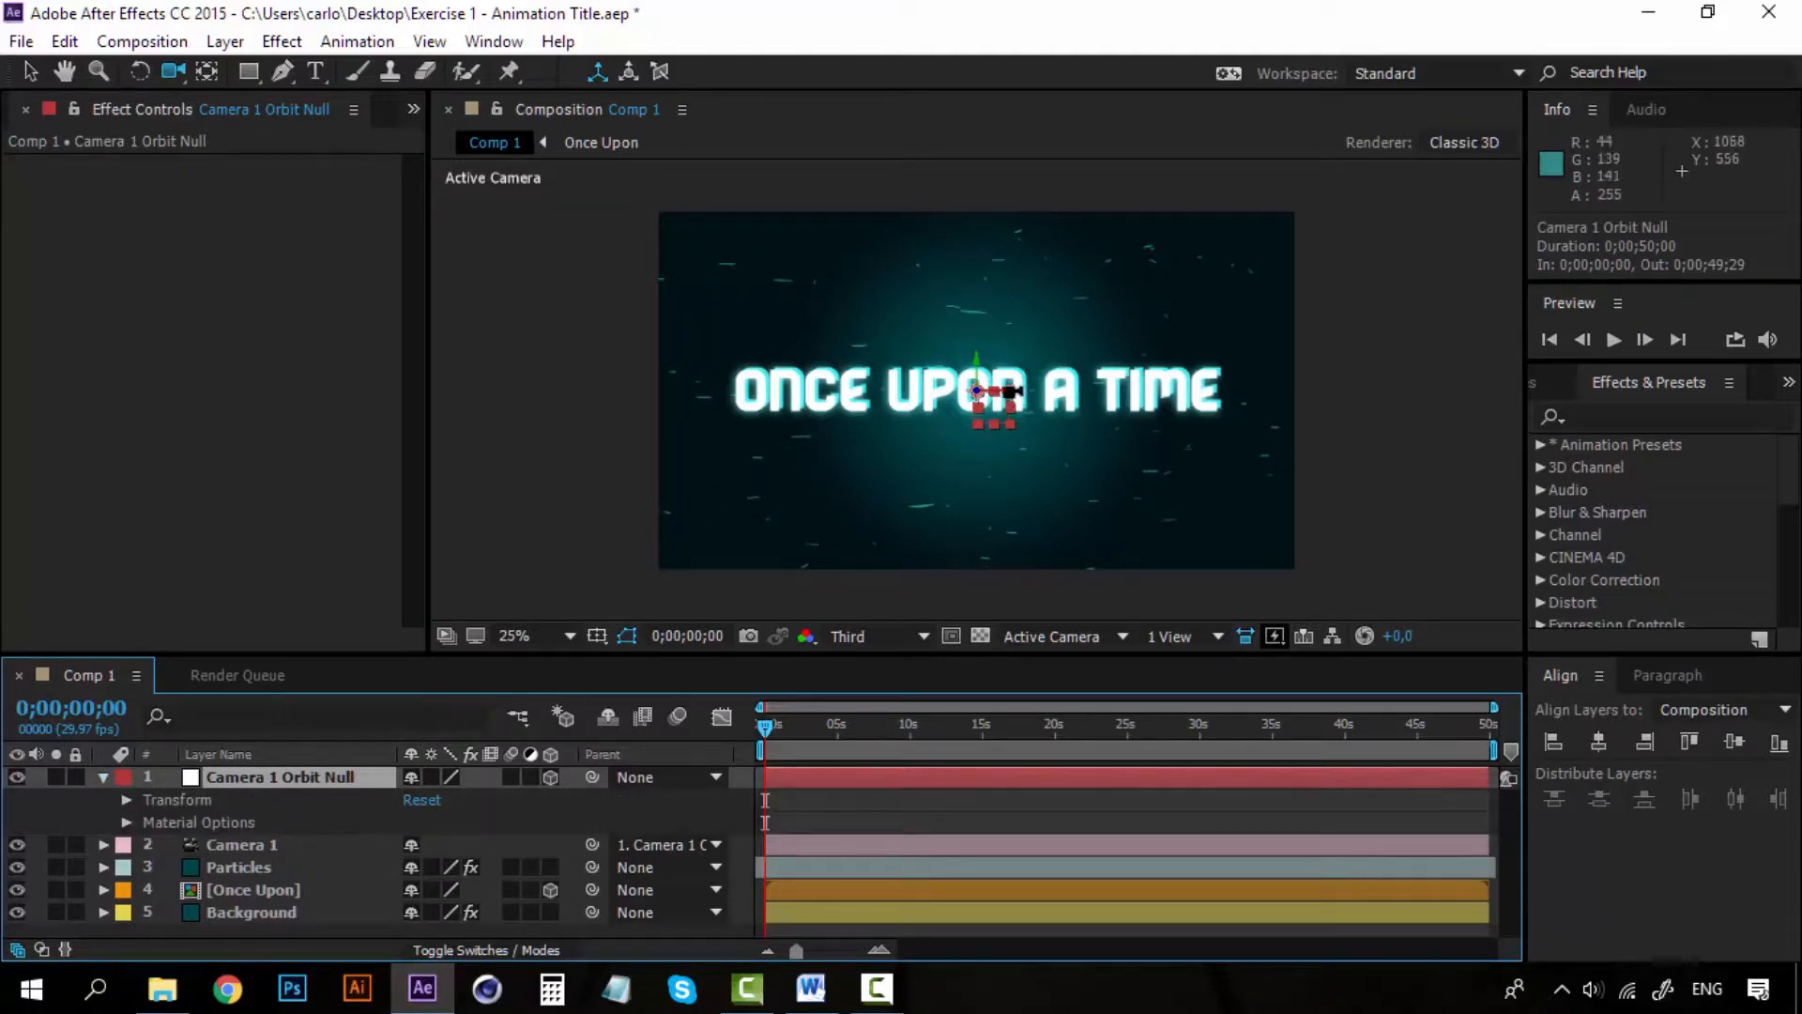
pyautogui.click(30, 71)
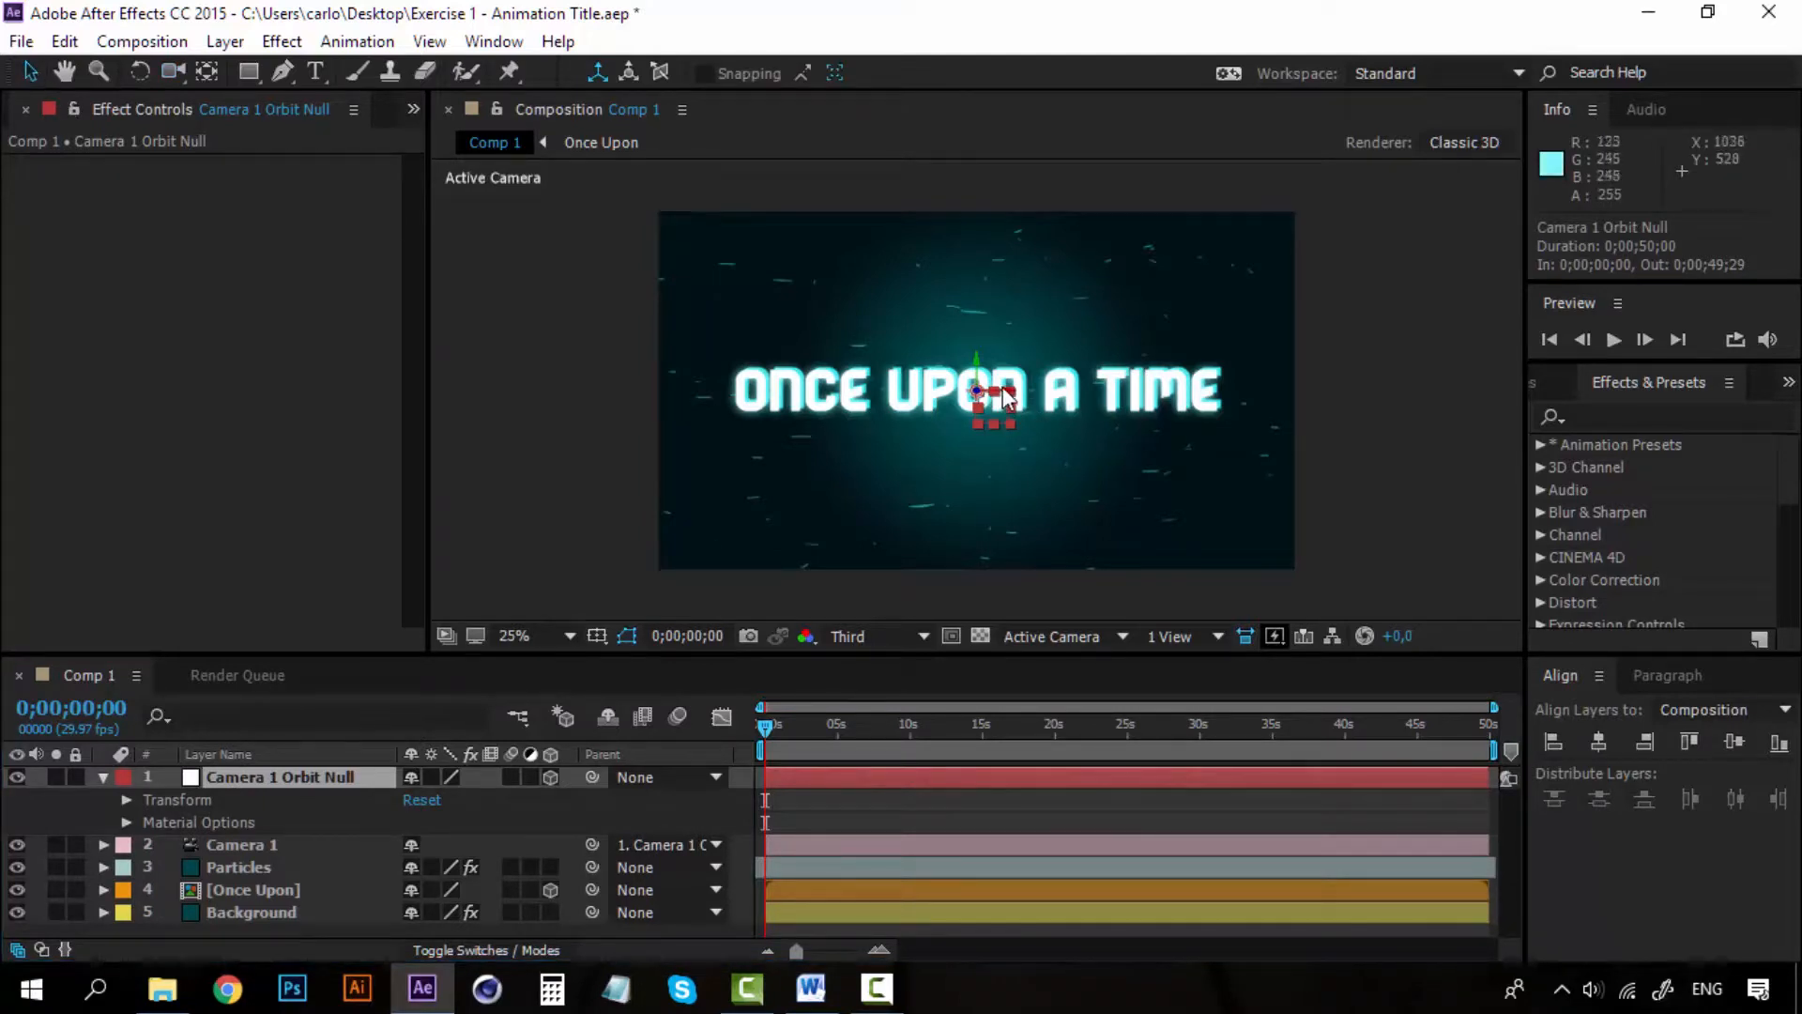
pyautogui.moveTo(1012, 398); pyautogui.dragTo(1700, 392)
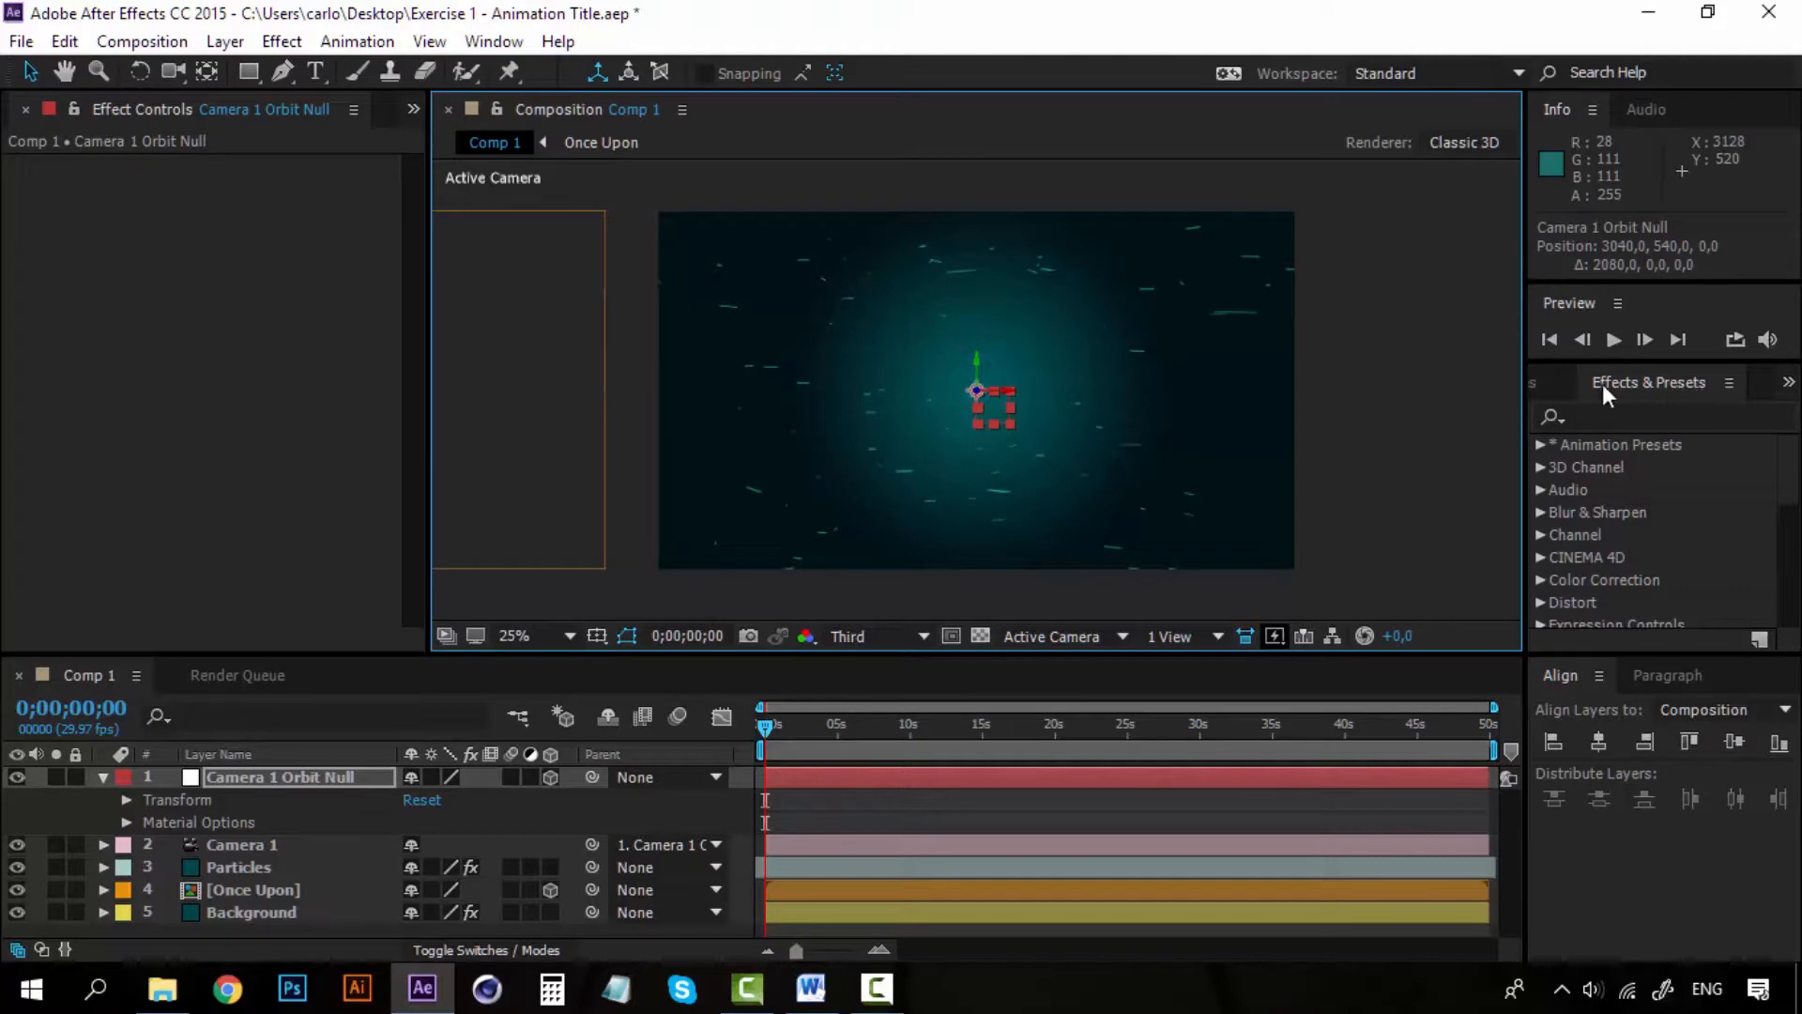
pyautogui.moveTo(987, 397); pyautogui.dragTo(309, 377)
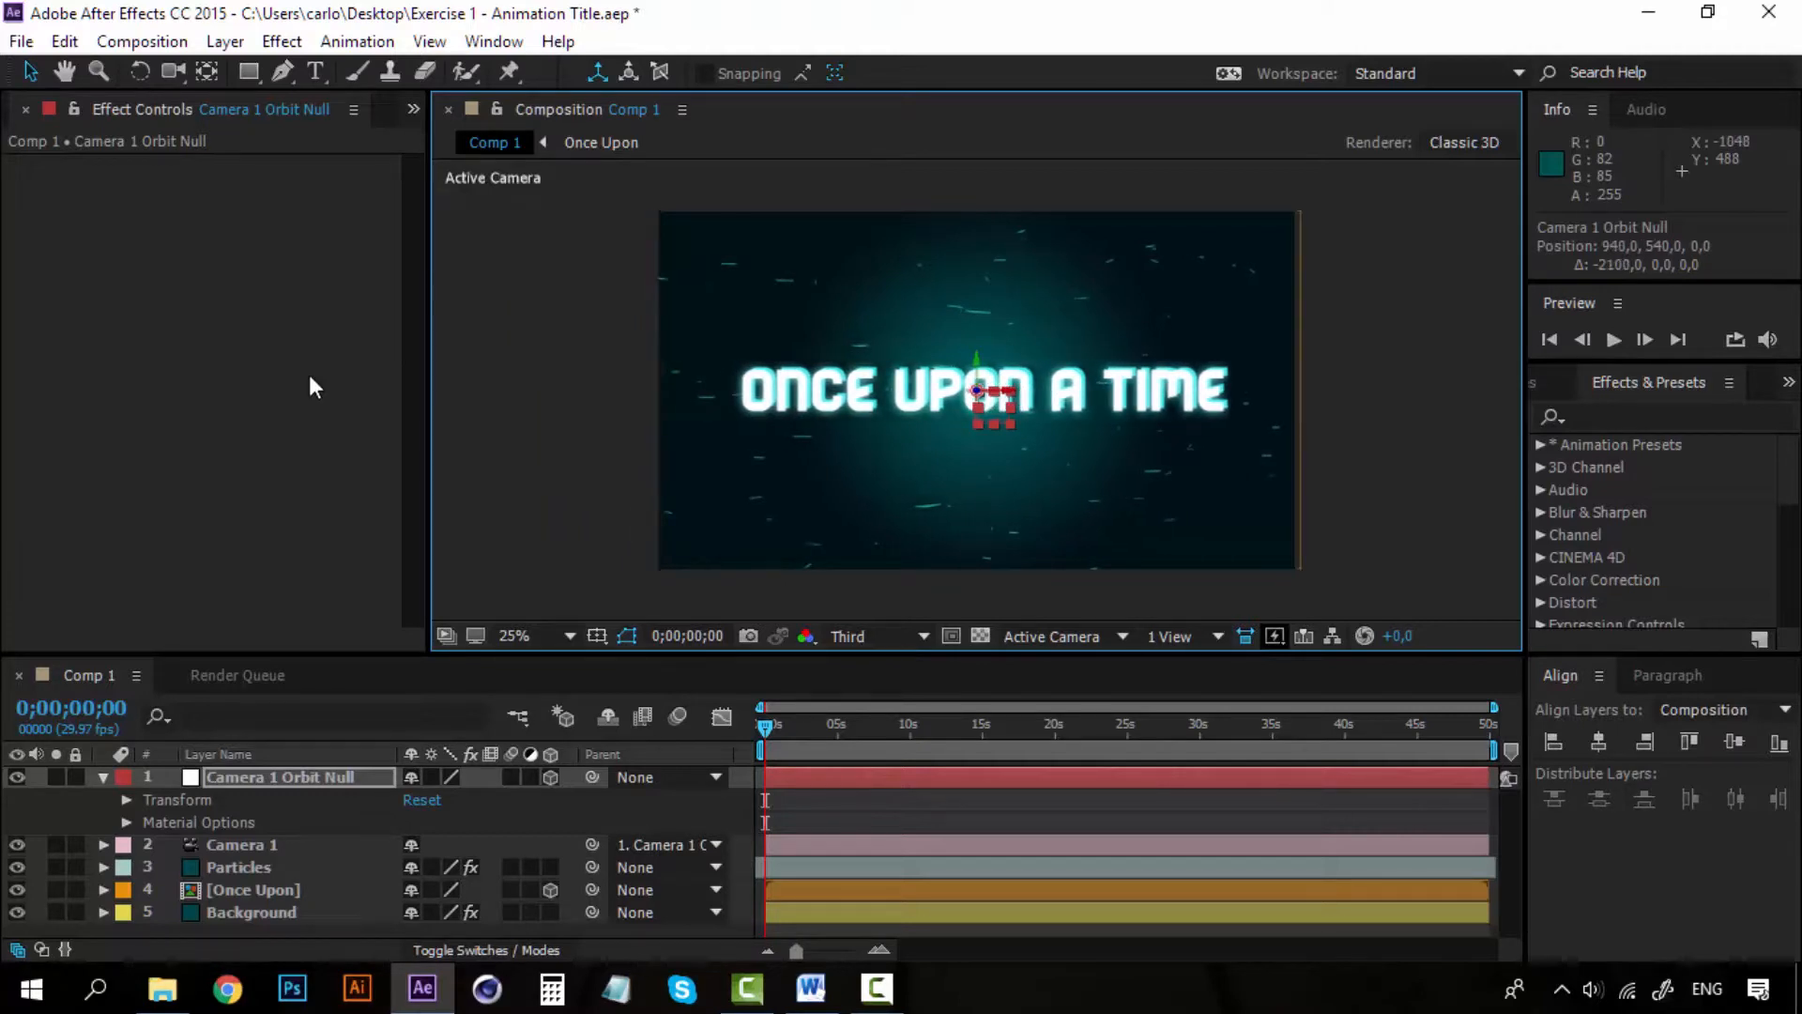
pyautogui.hotkey('ctrl', 'z')
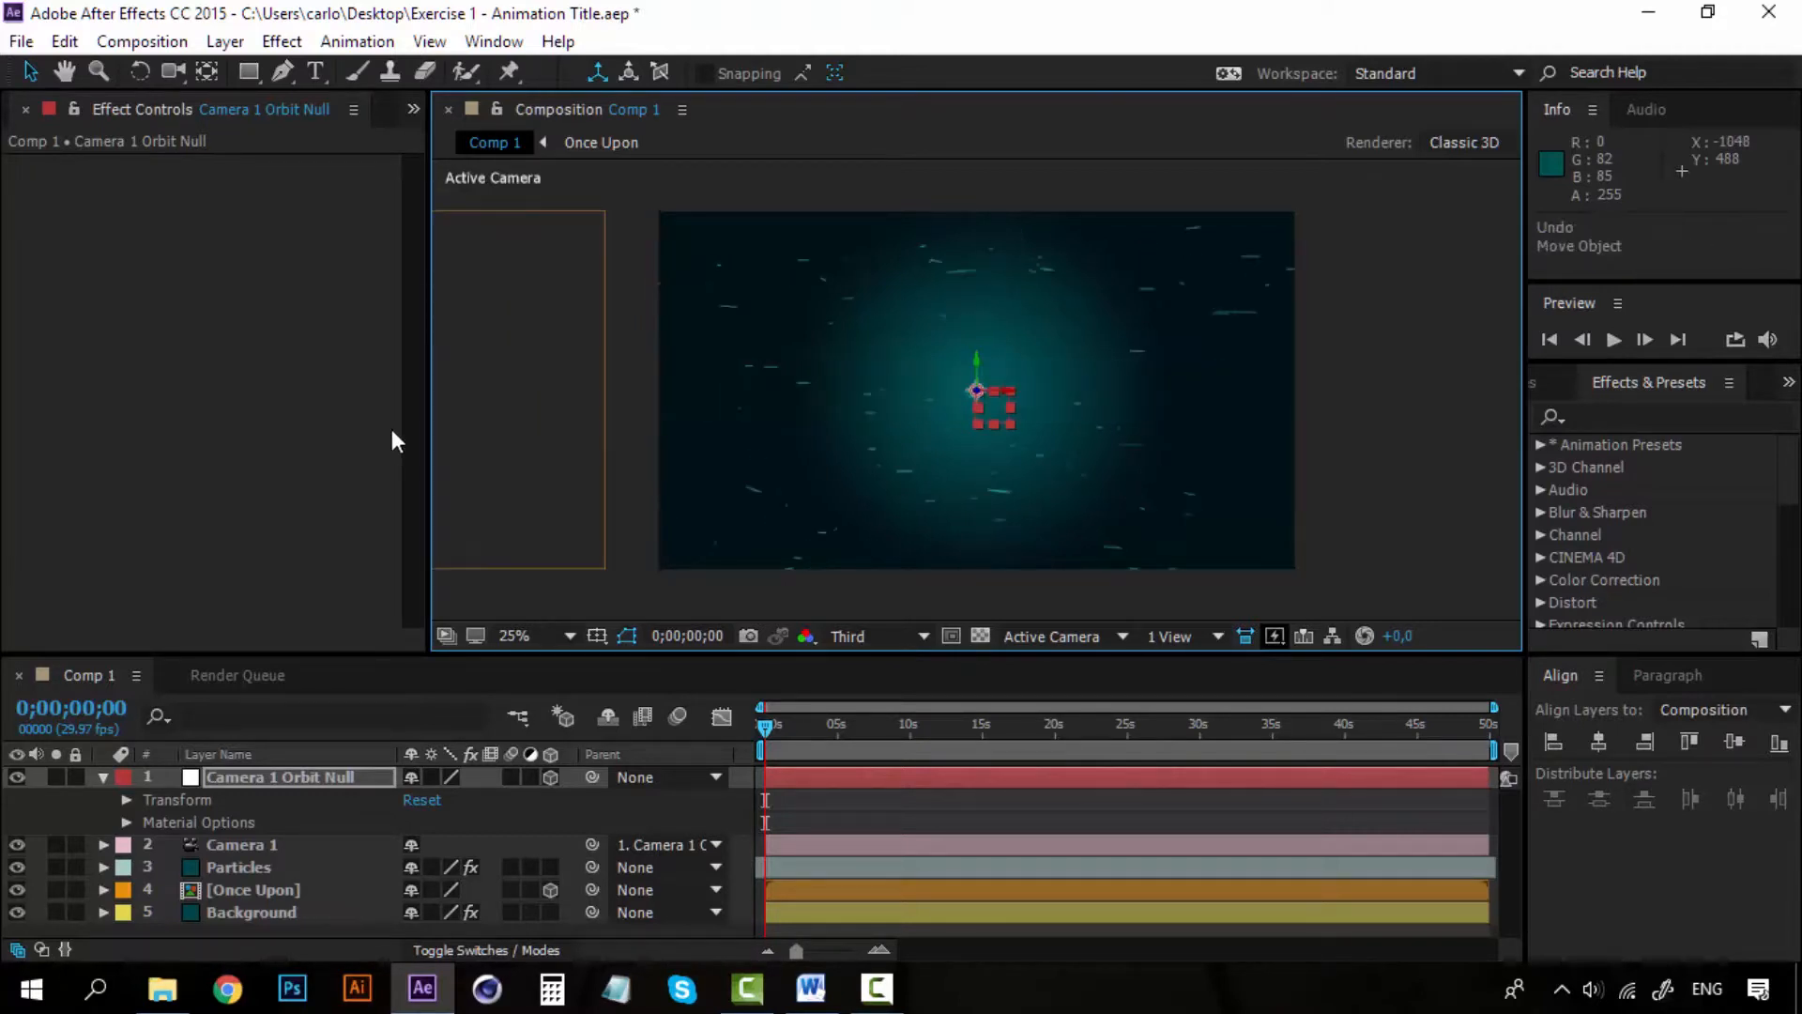
pyautogui.hotkey('ctrl', 'shift', 'z')
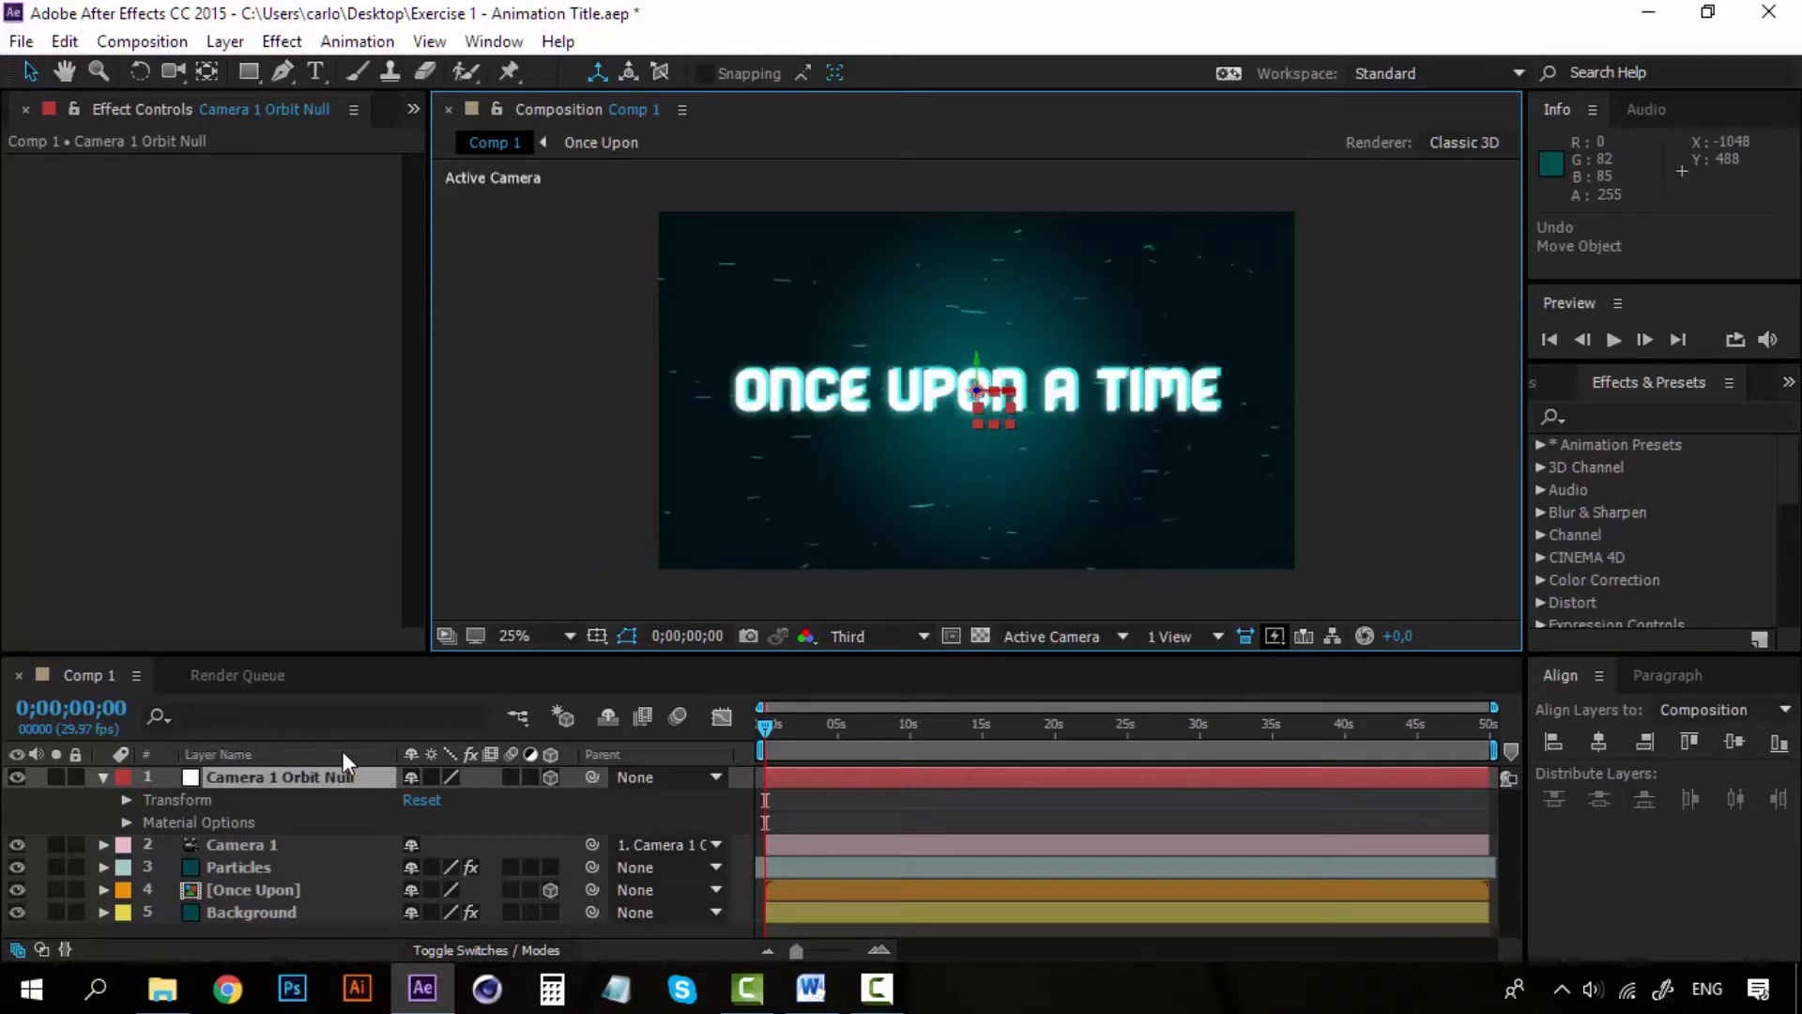
# - Show only the Position property of the Camera 1 Orbit Null and set its first keyframe at 0;00;00;00
pyautogui.click(300, 779)
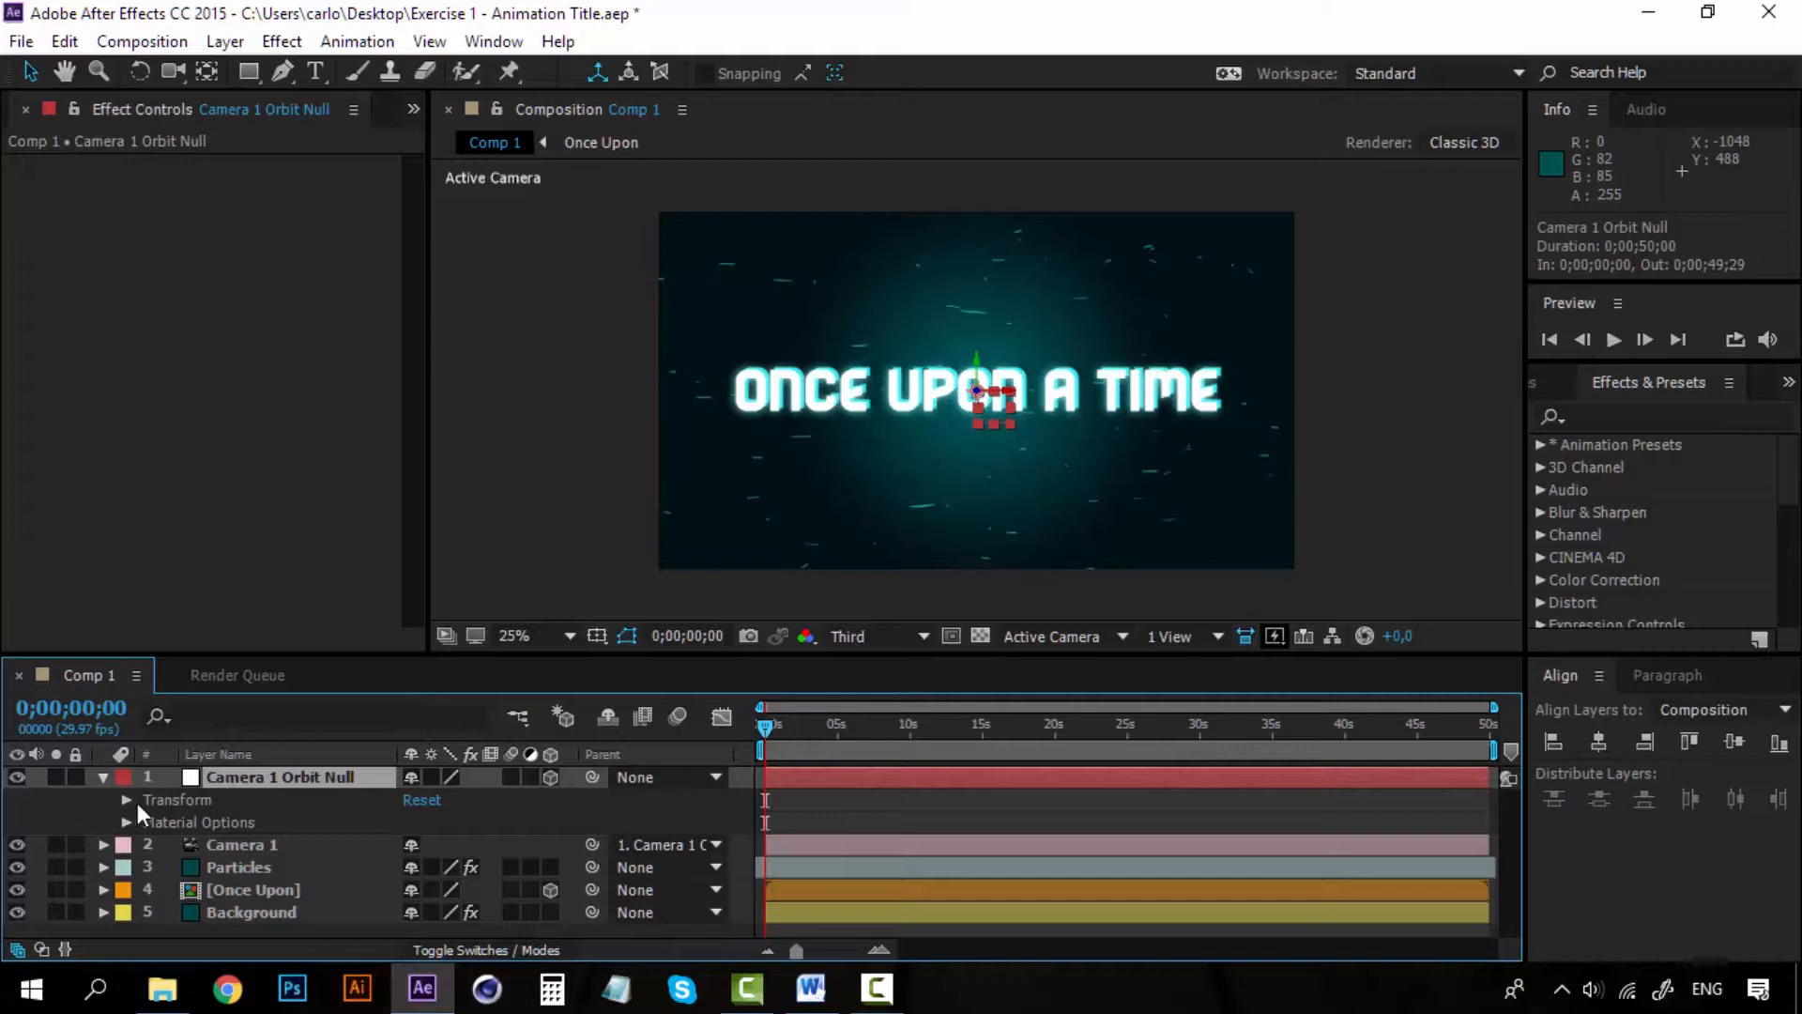
pyautogui.click(222, 798)
pyautogui.click(268, 778)
pyautogui.click(124, 796)
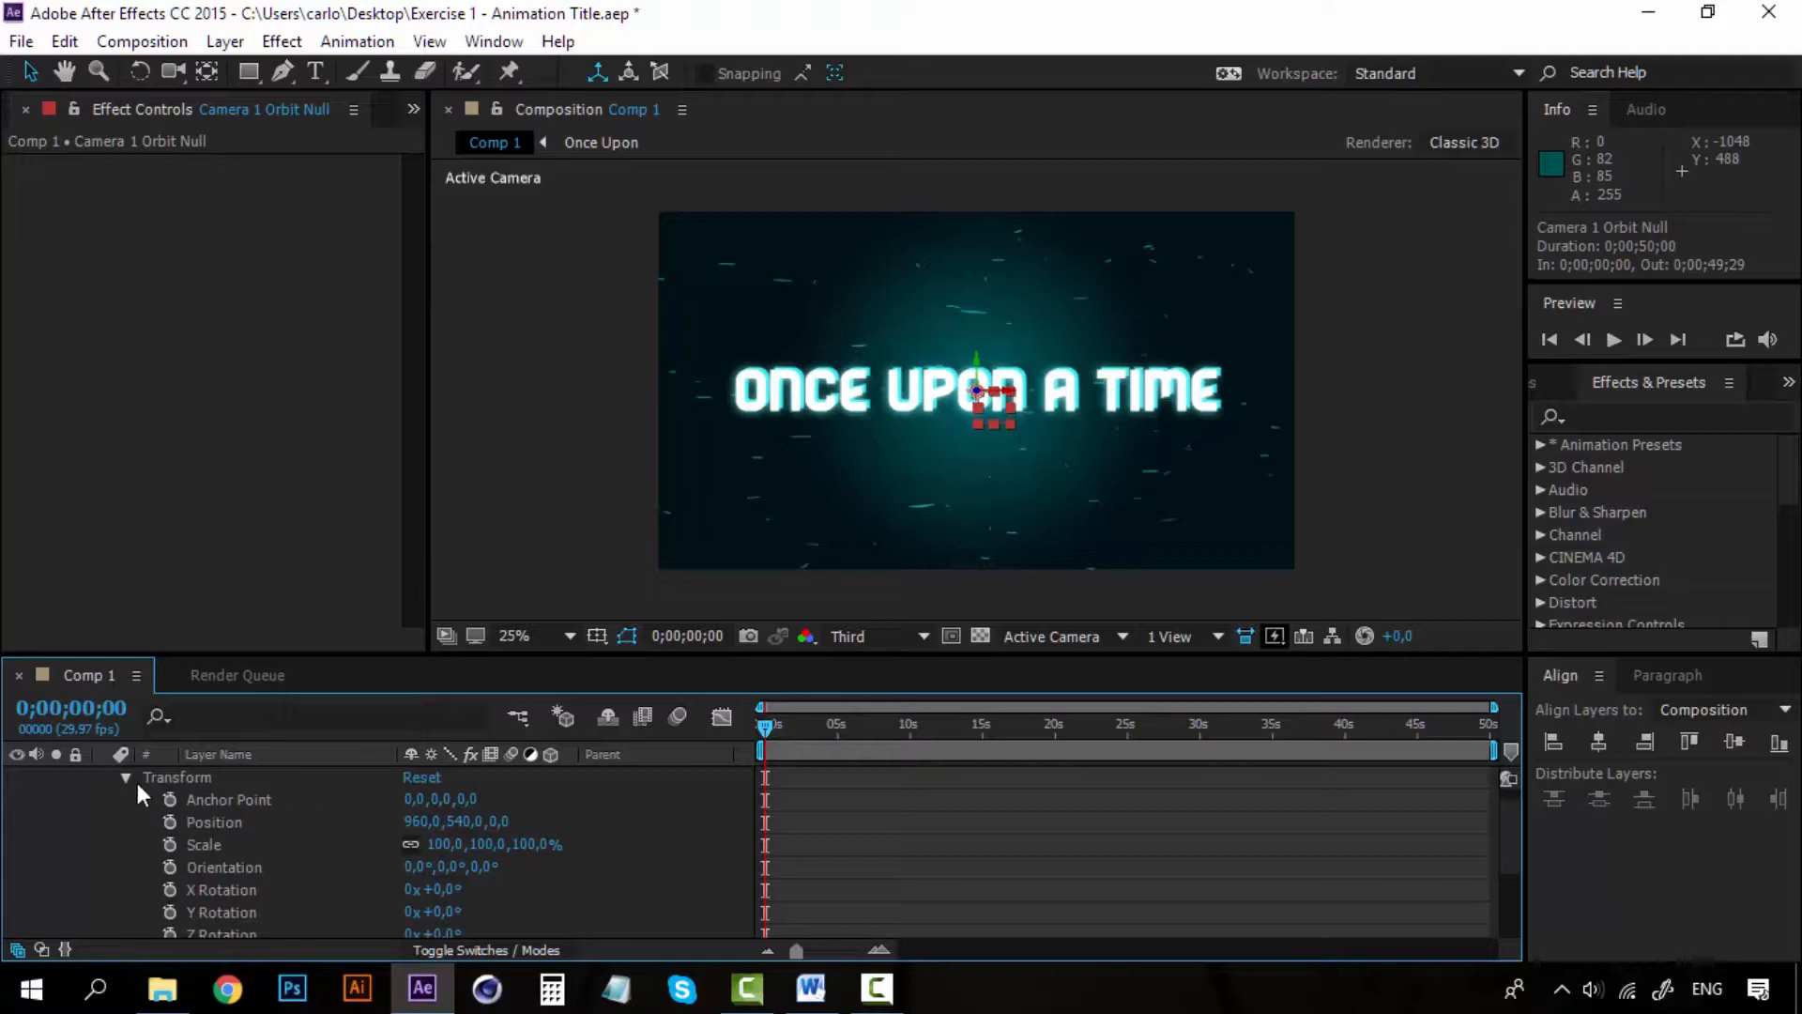
pyautogui.click(128, 779)
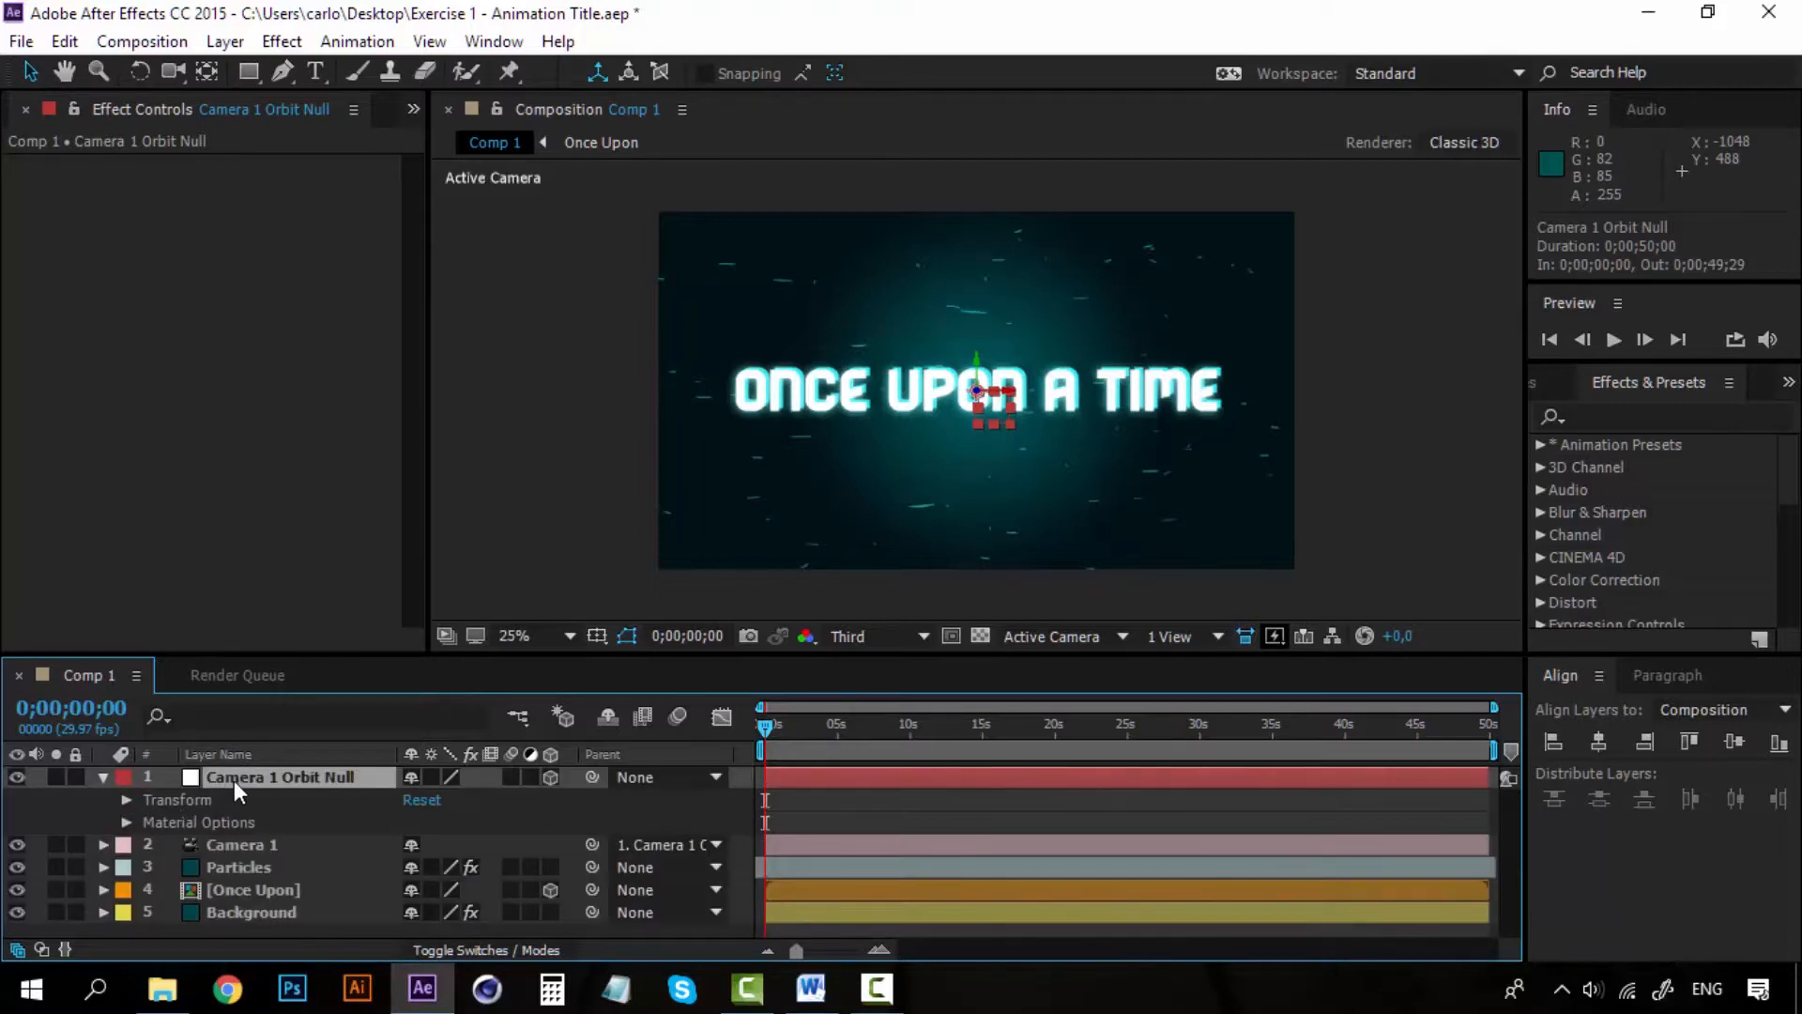
pyautogui.press('p')
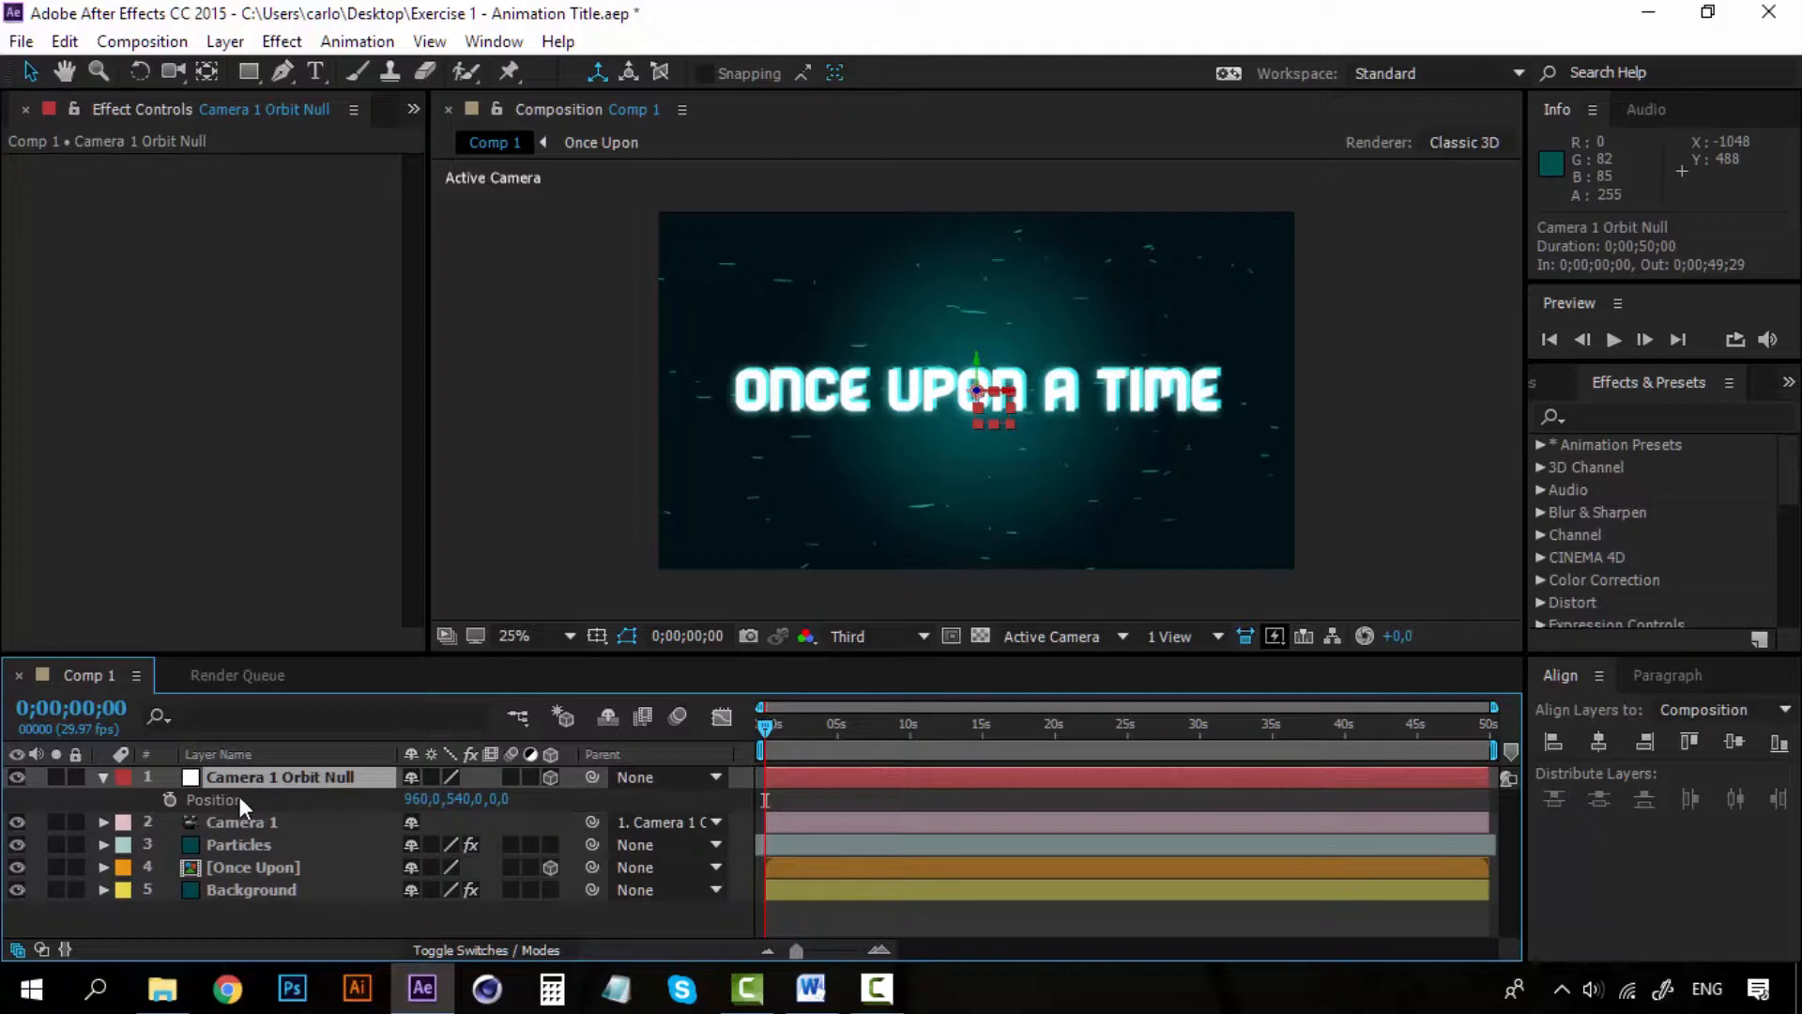
pyautogui.click(169, 799)
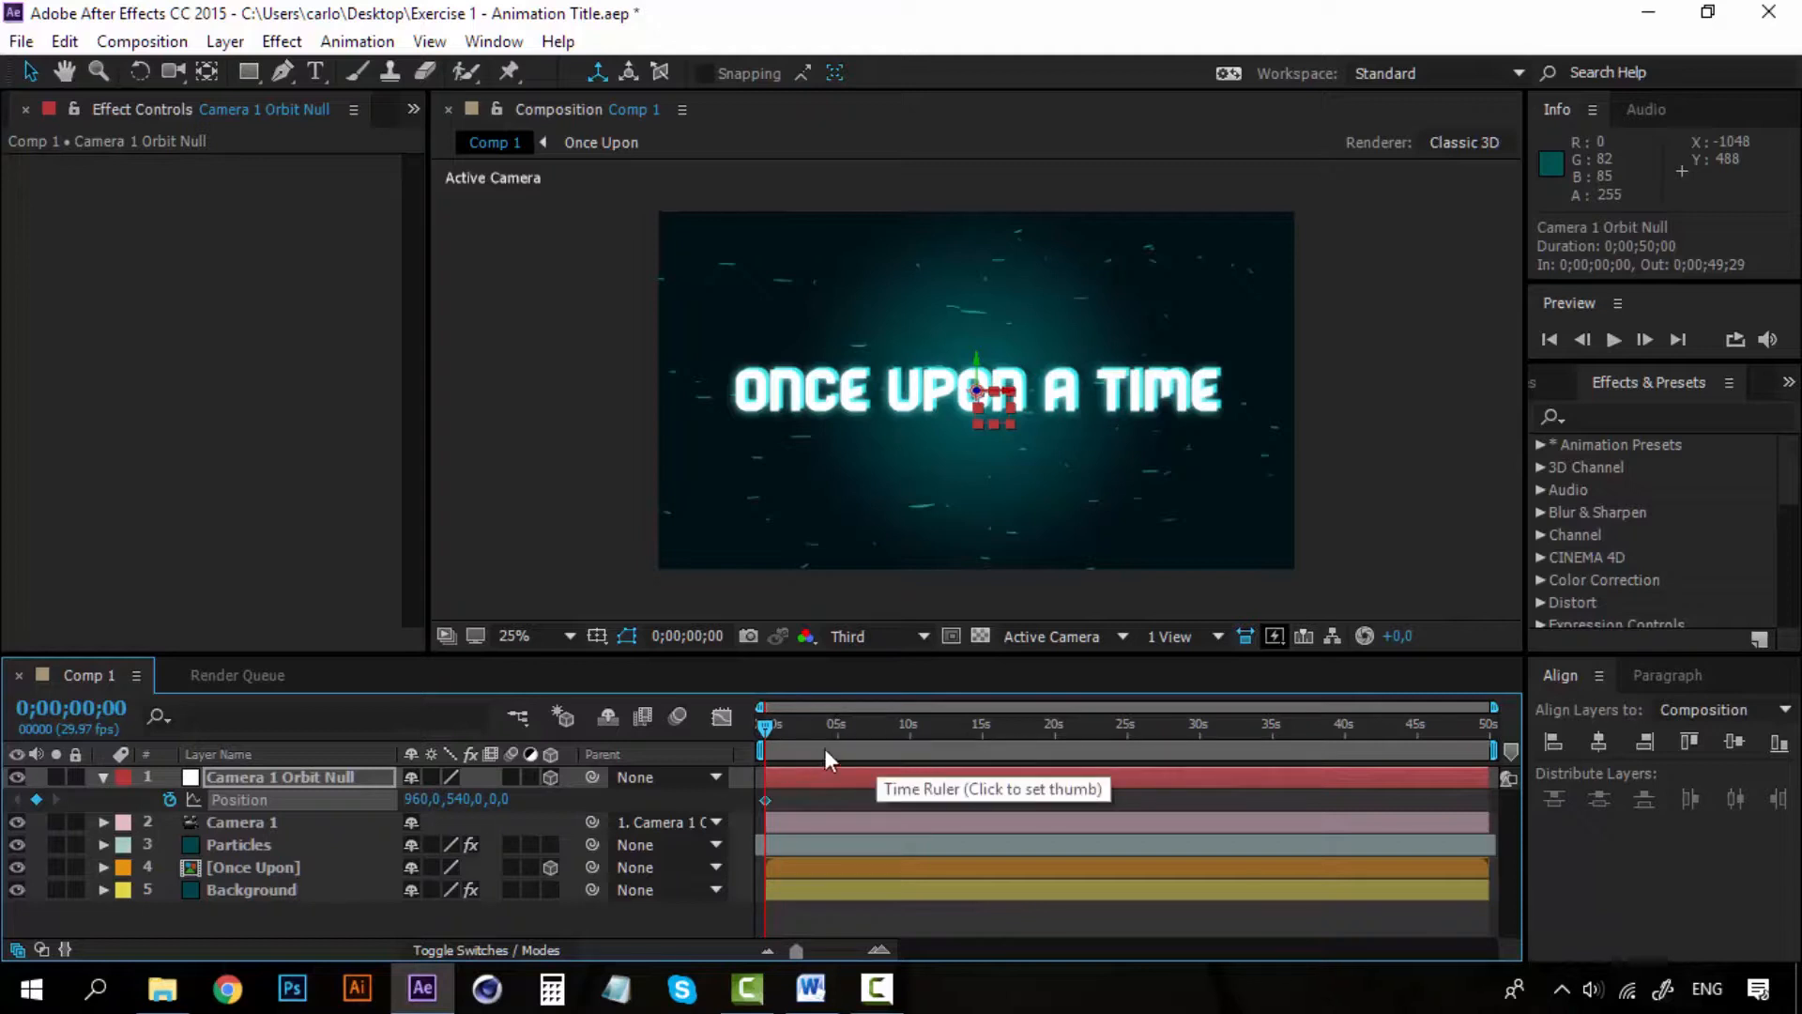
# - Add a second Position keyframe to the Camera 1 Orbit Null at 0;00;00;14 and return to the start of the timeline
pyautogui.click(882, 949)
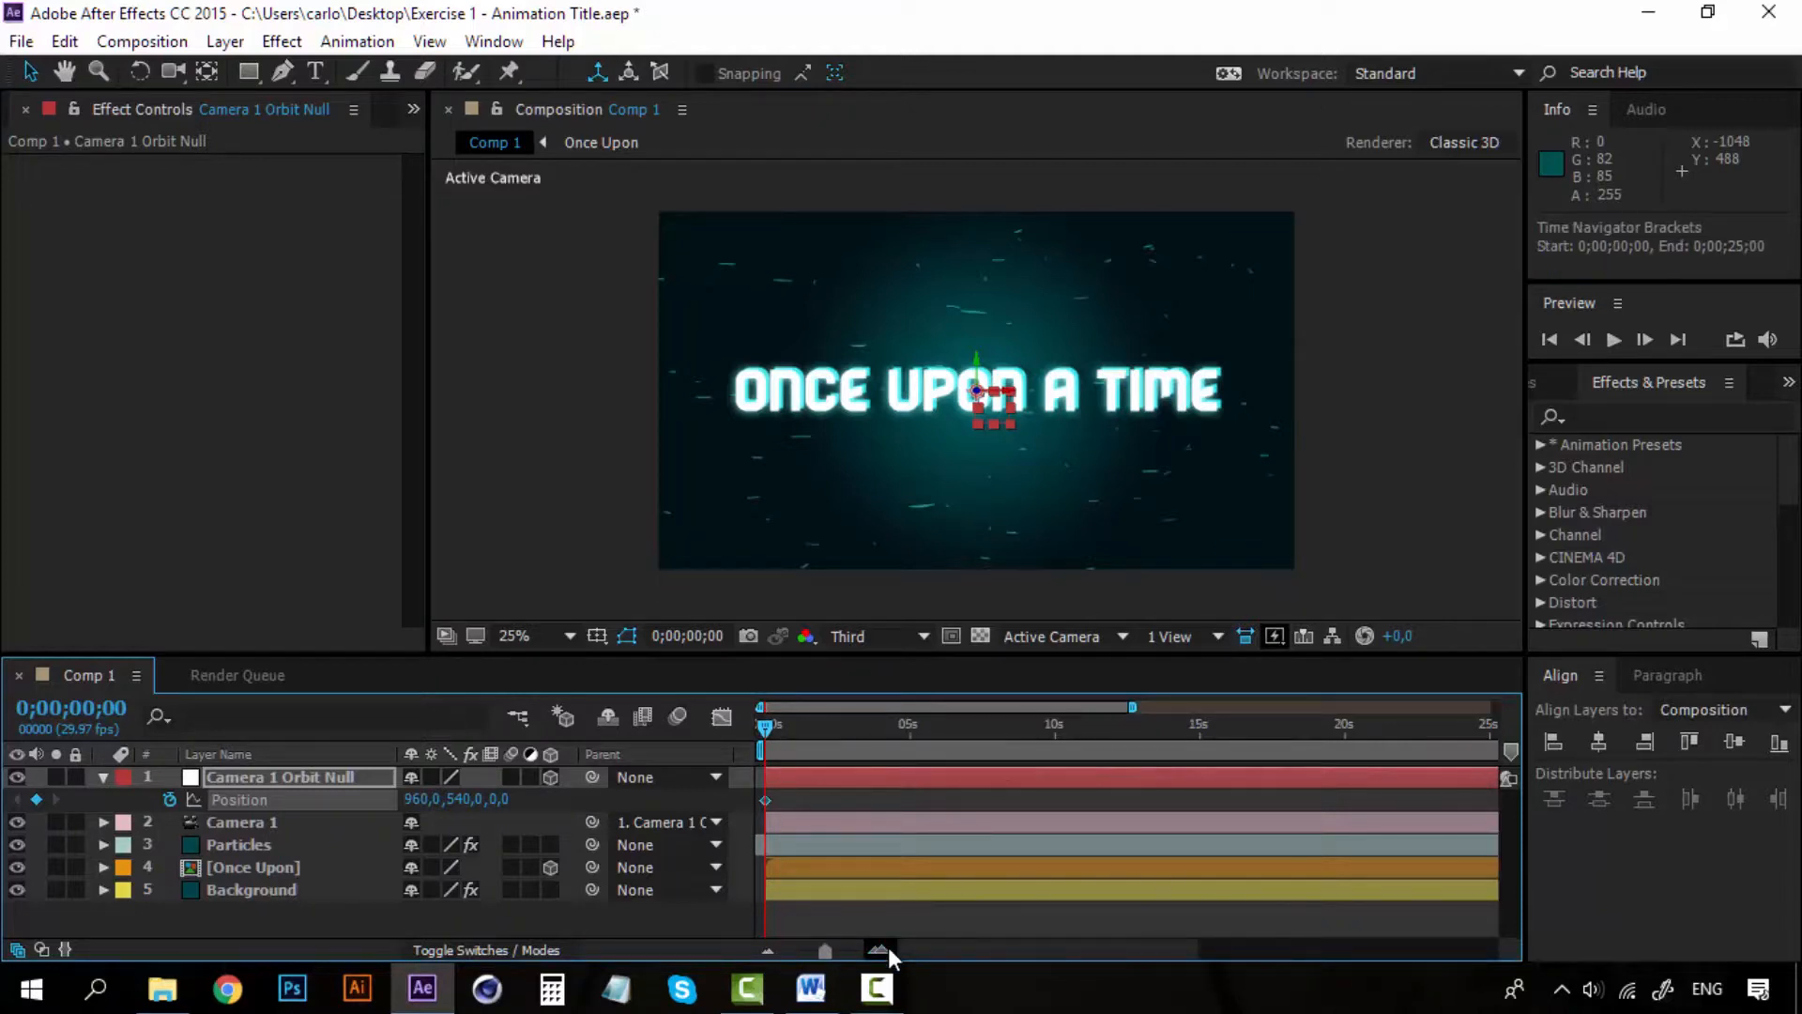
pyautogui.click(888, 949)
pyautogui.click(888, 949)
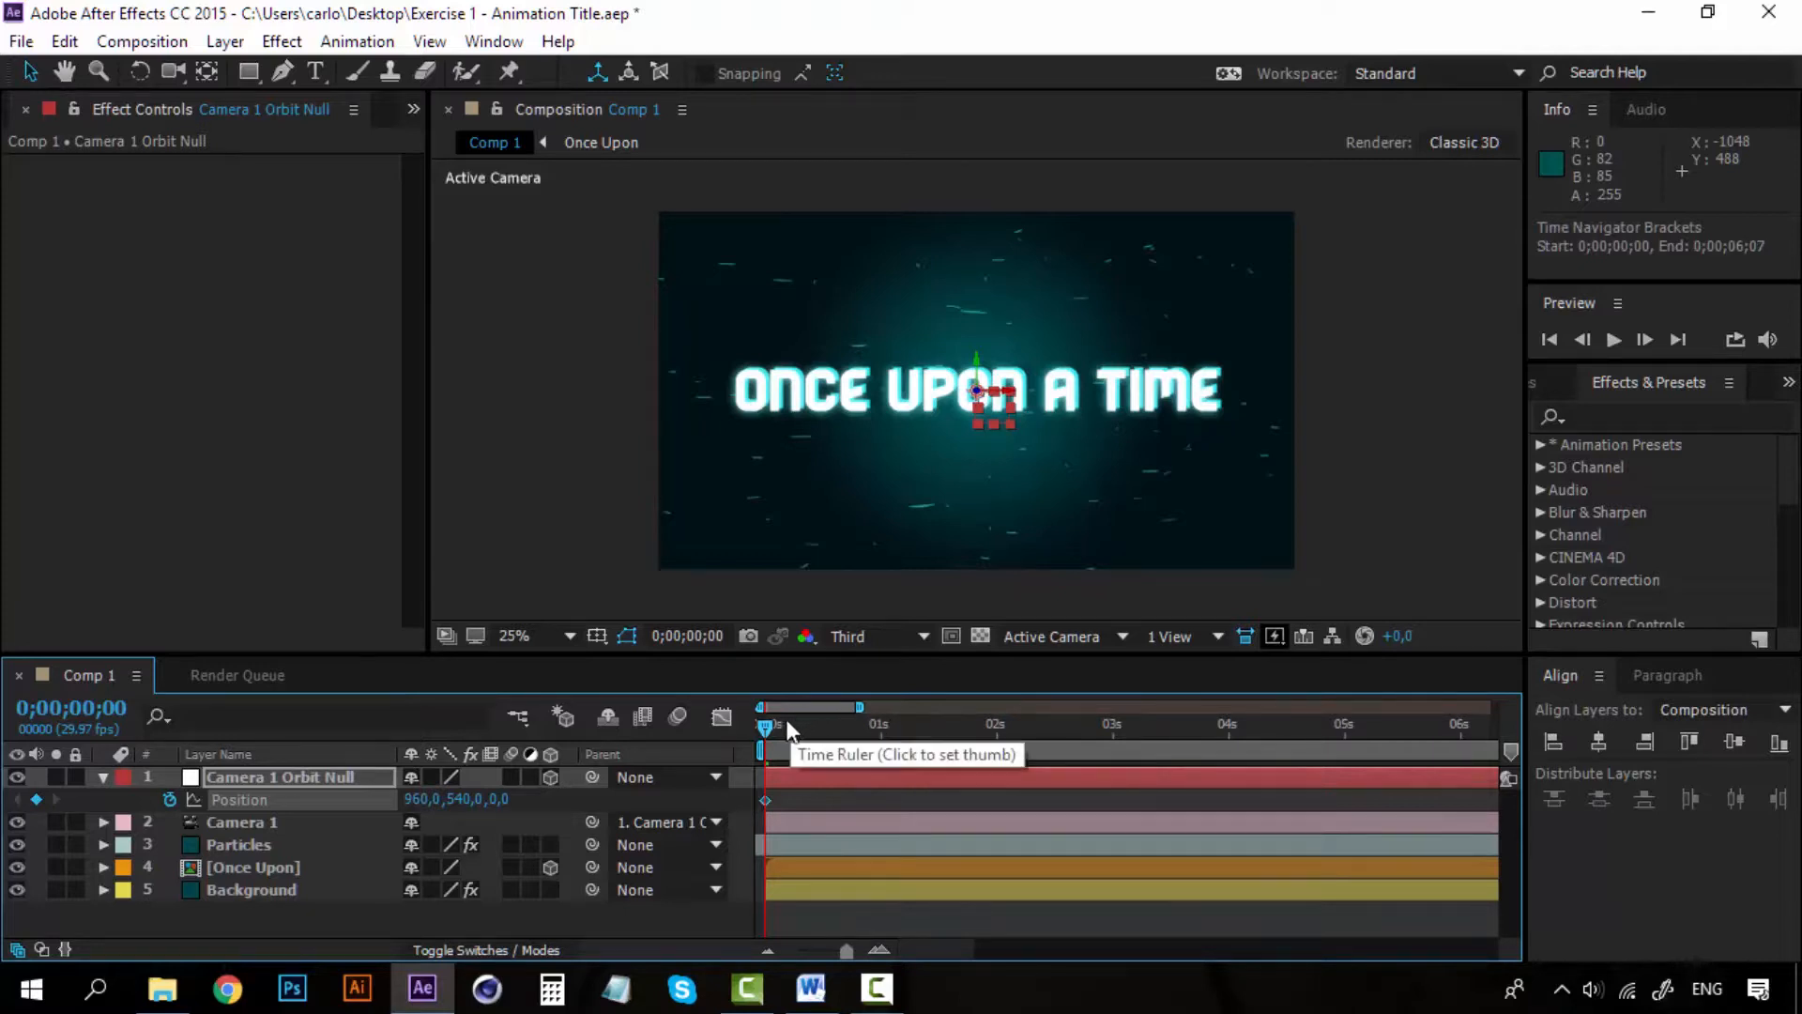
pyautogui.moveTo(764, 731); pyautogui.dragTo(817, 724)
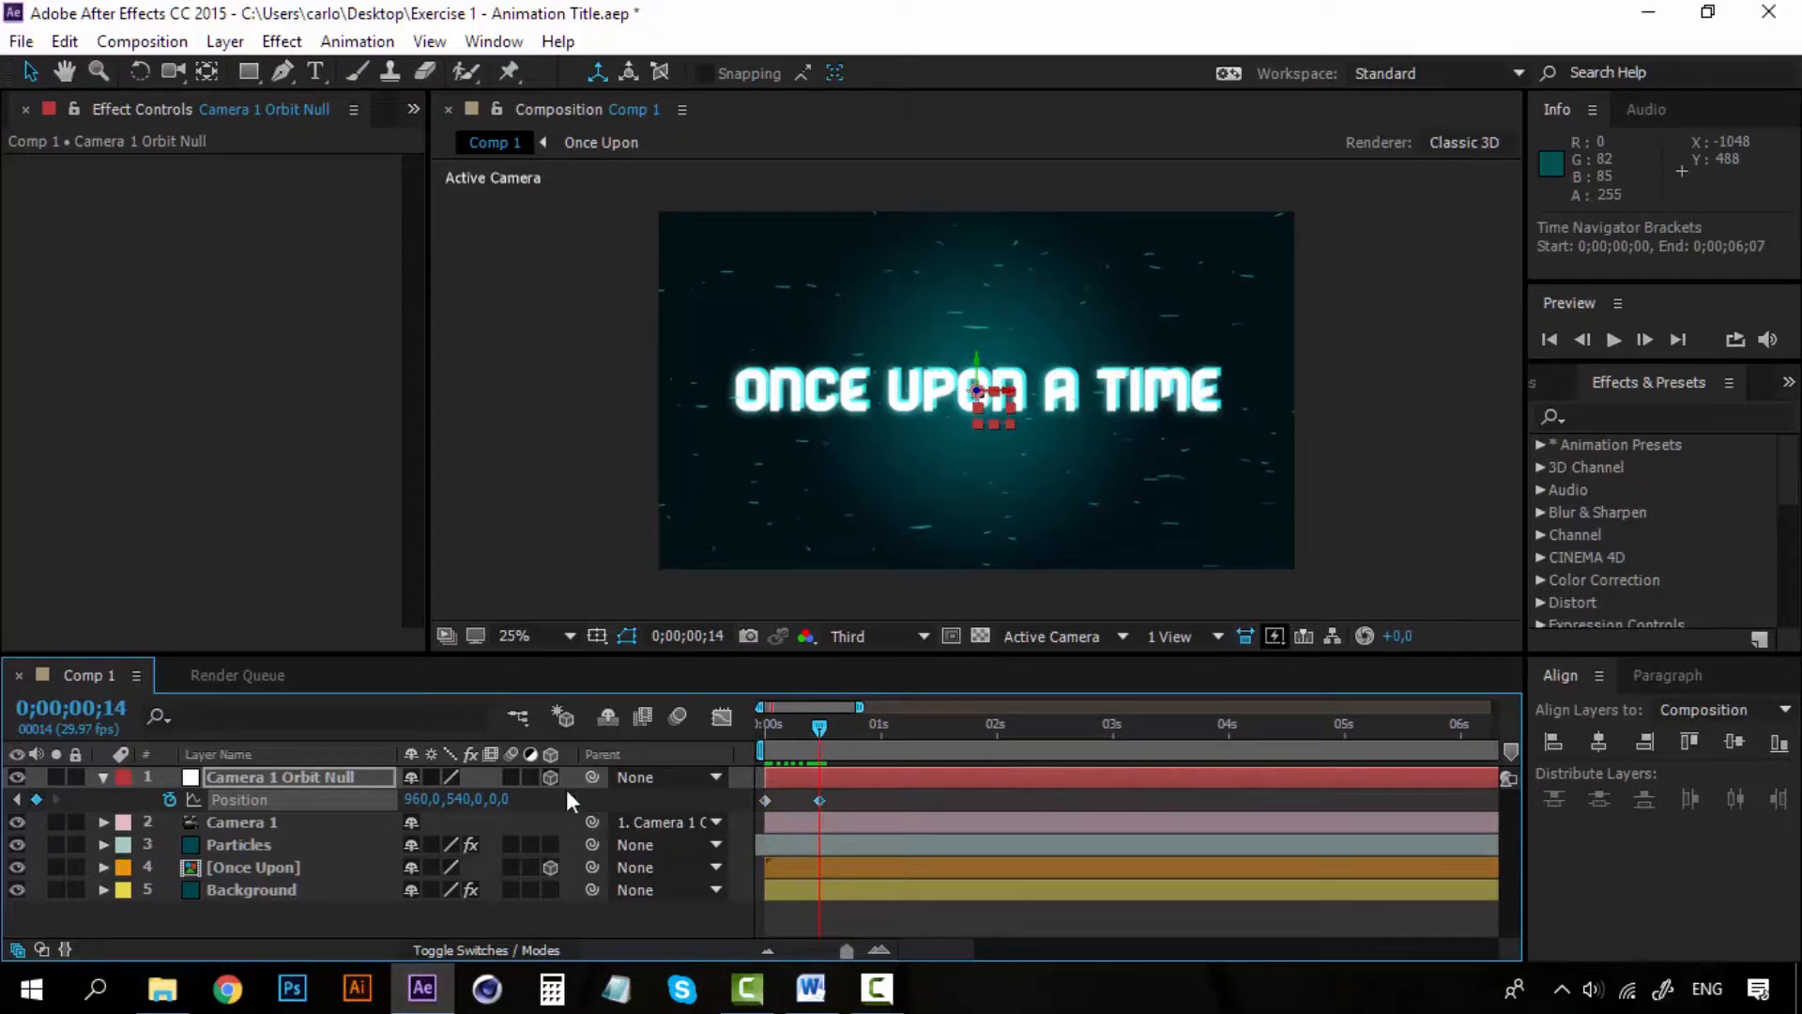
pyautogui.moveTo(818, 730); pyautogui.dragTo(730, 729)
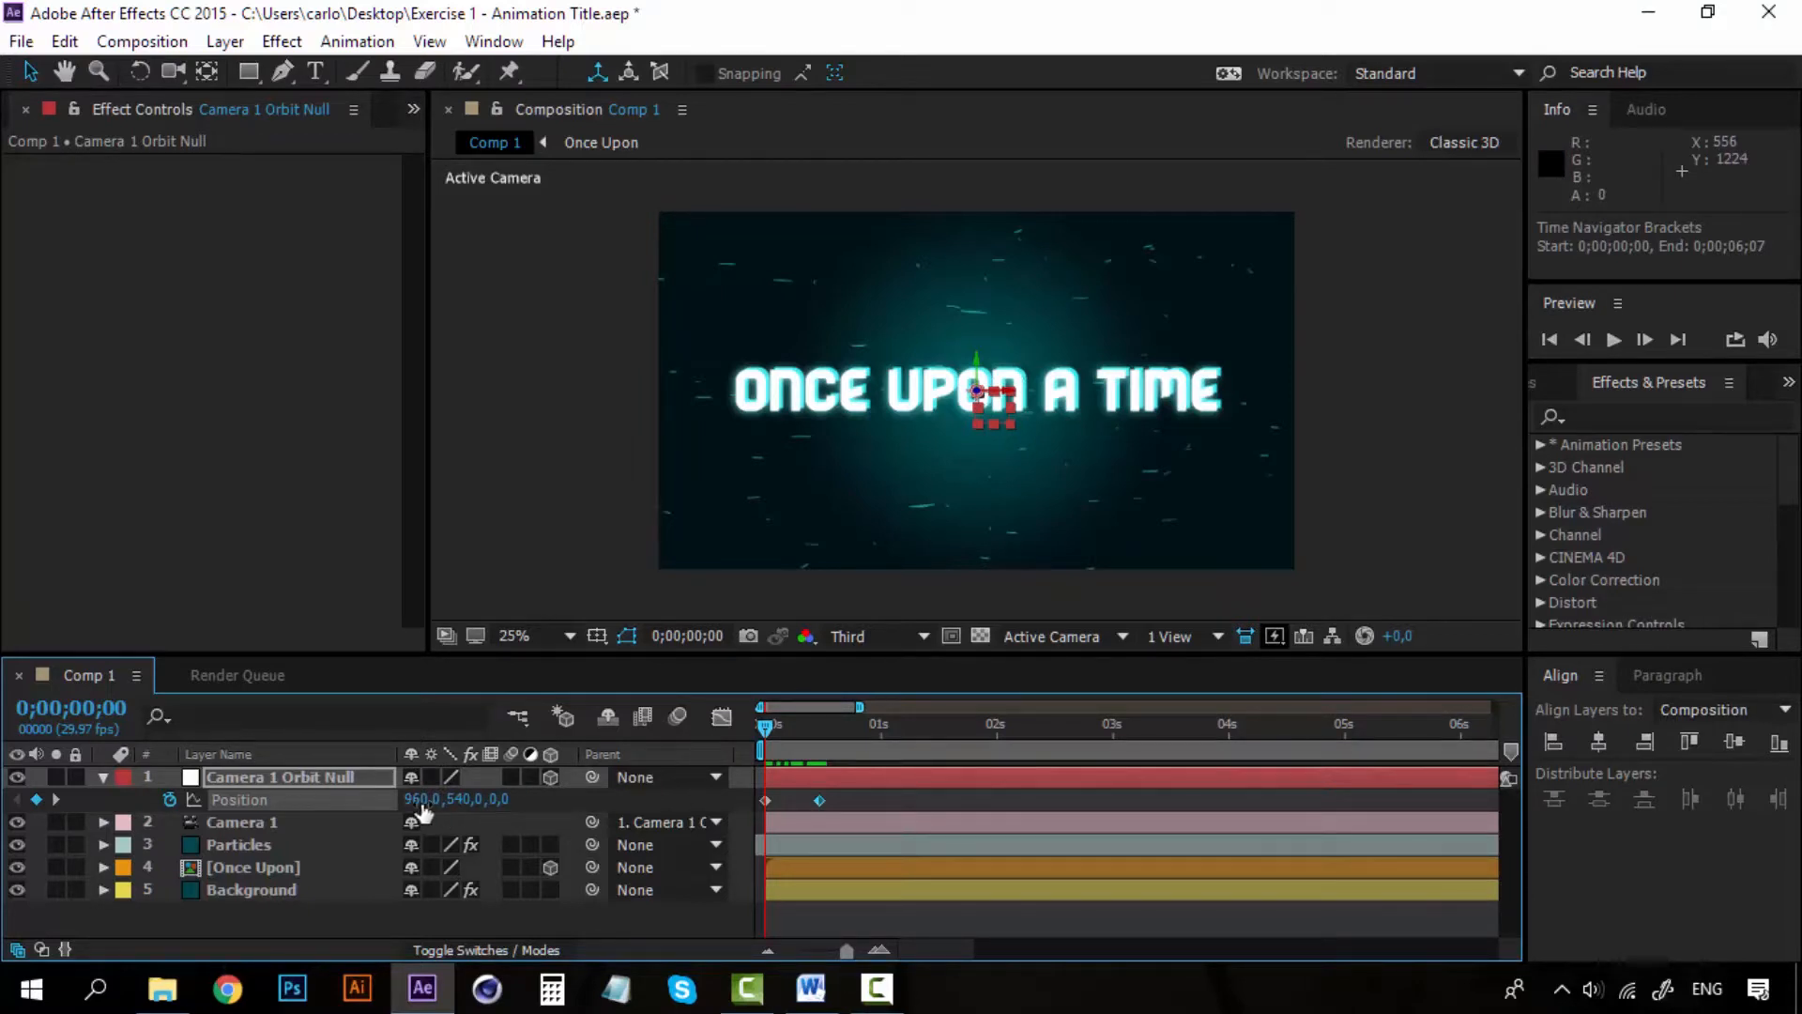
# - Try changing the X and Y Position values of the Camera 1 Orbit Null at 0;00;00;00, undoing both changes
pyautogui.moveTo(438, 801); pyautogui.dragTo(185, 819)
pyautogui.hotkey('ctrl', 'z')
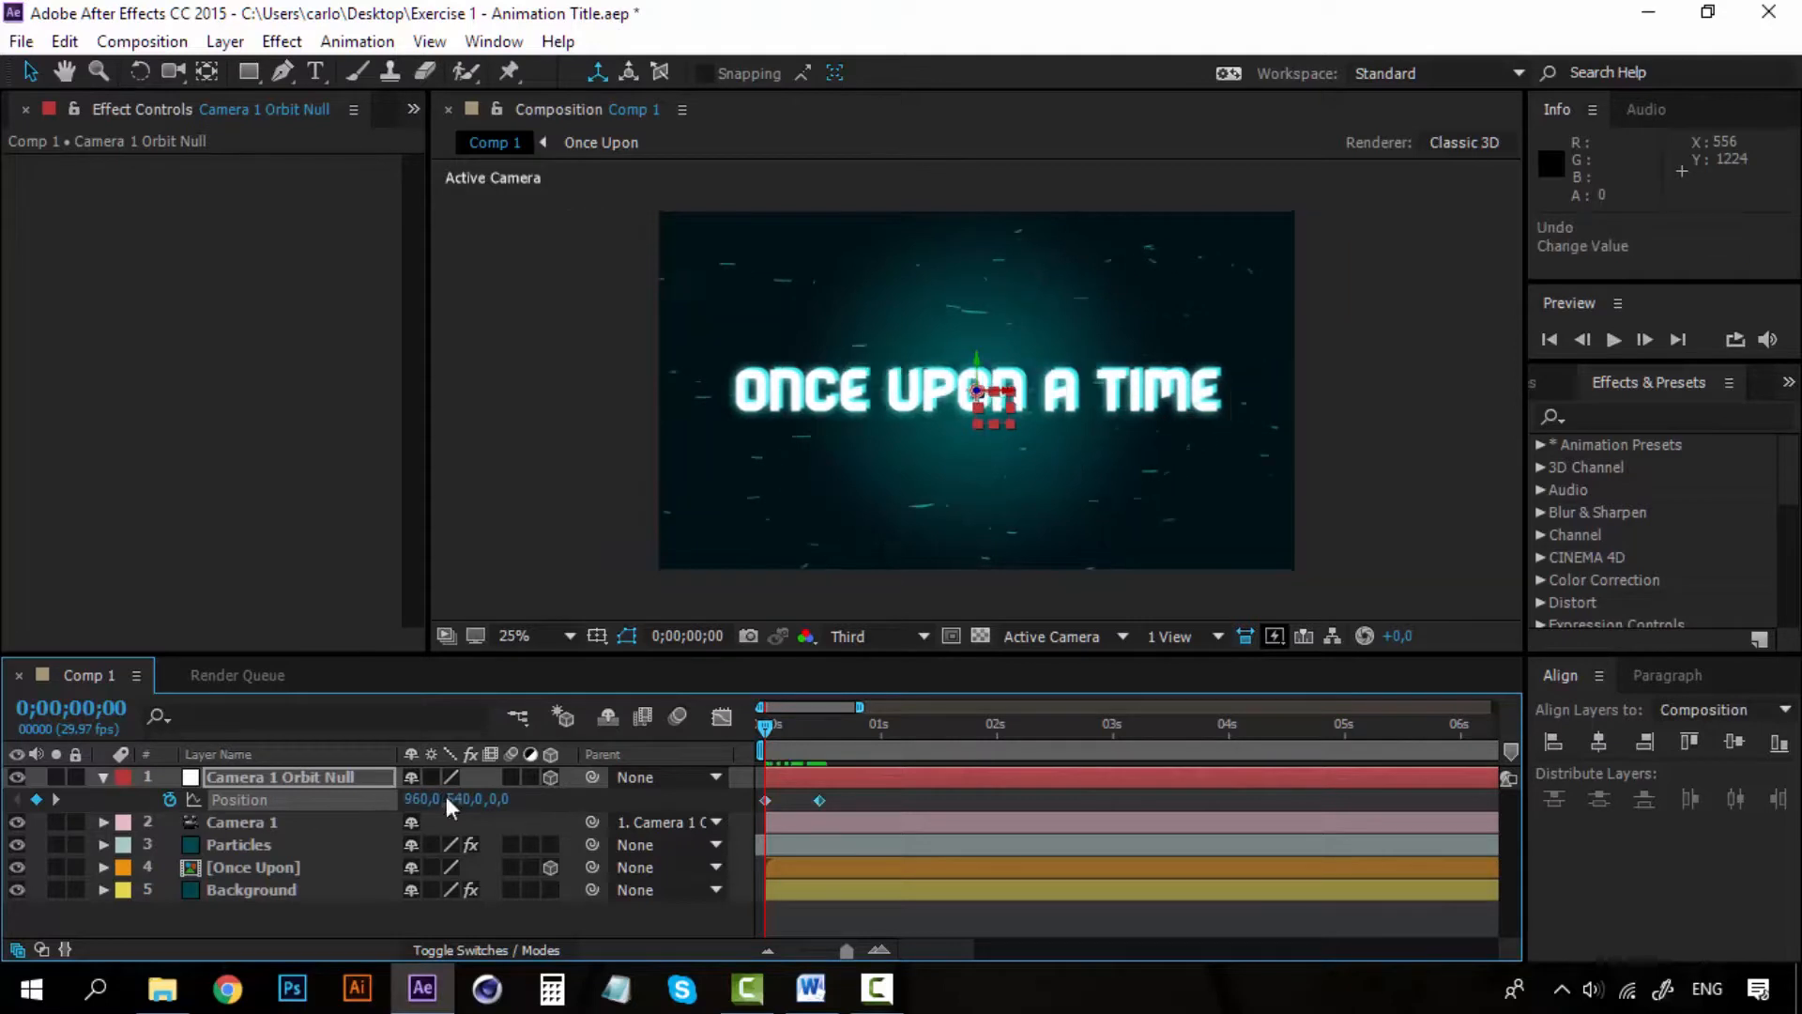
pyautogui.moveTo(458, 813); pyautogui.dragTo(353, 809)
pyautogui.hotkey('ctrl', 'z')
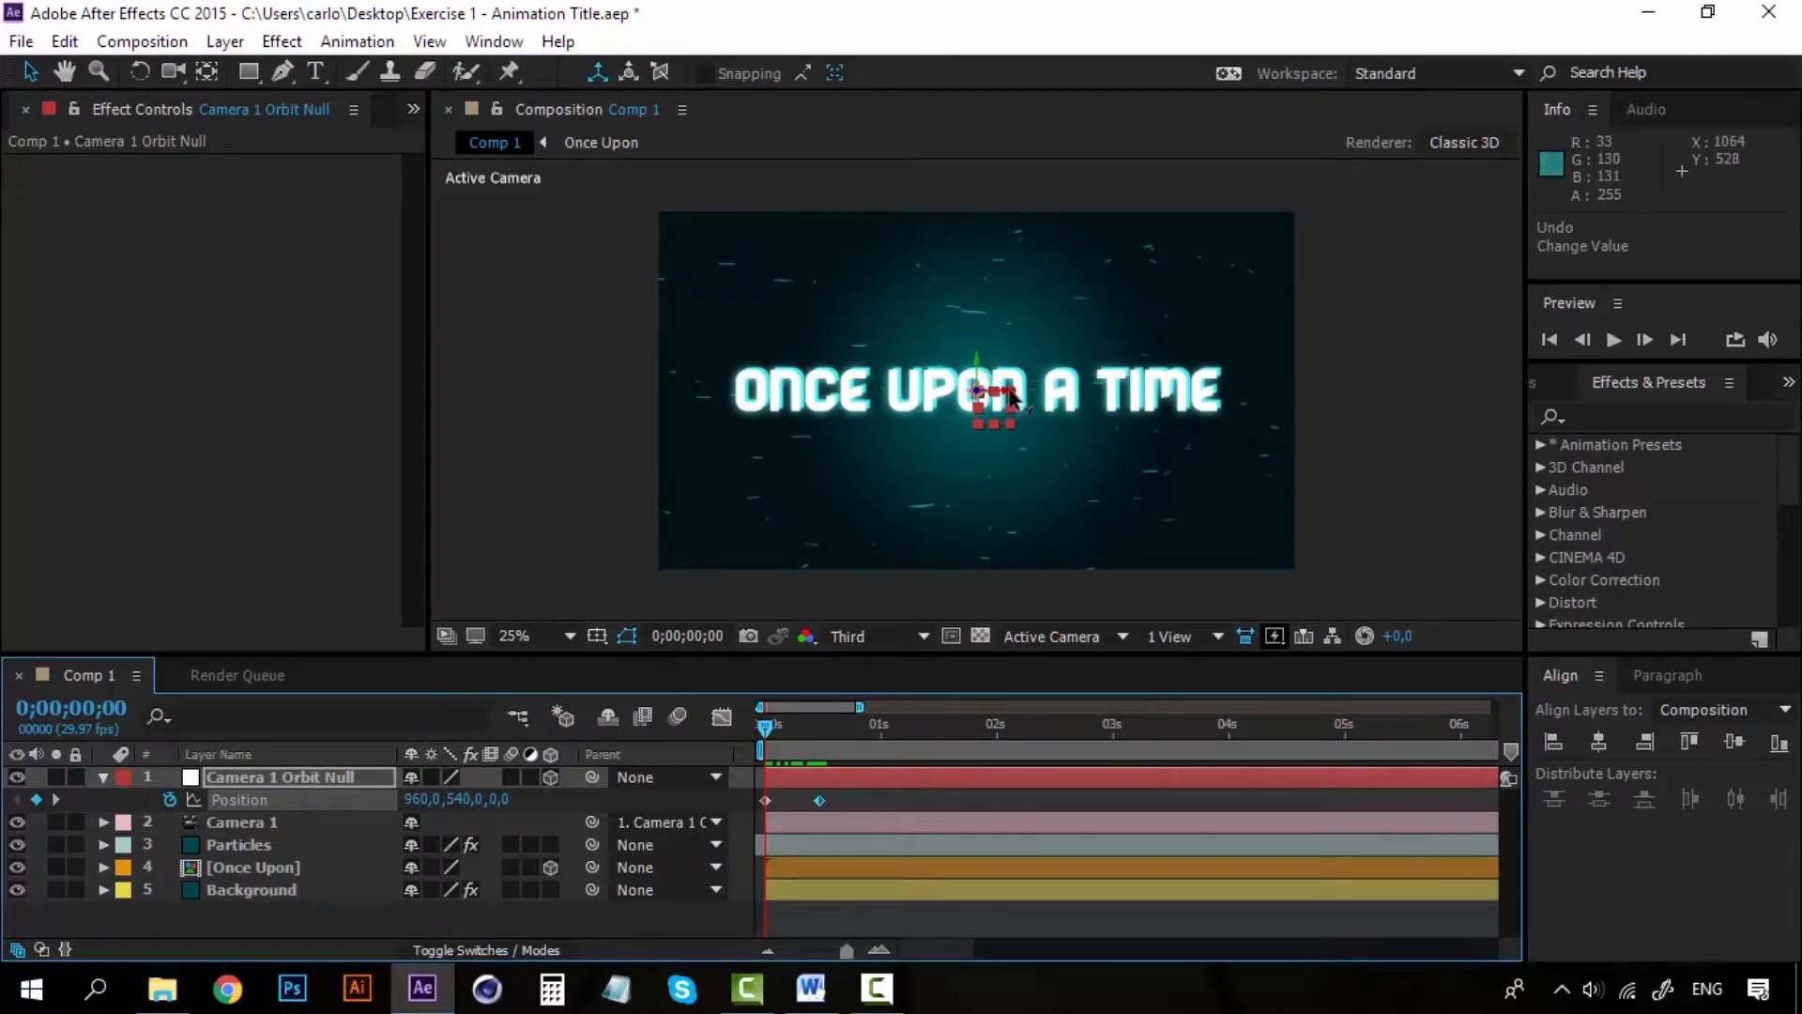
# - Examine the title and the orbit null close up and from Custom View 1, and return to the Active Camera view
pyautogui.press('.')
pyautogui.press('.')
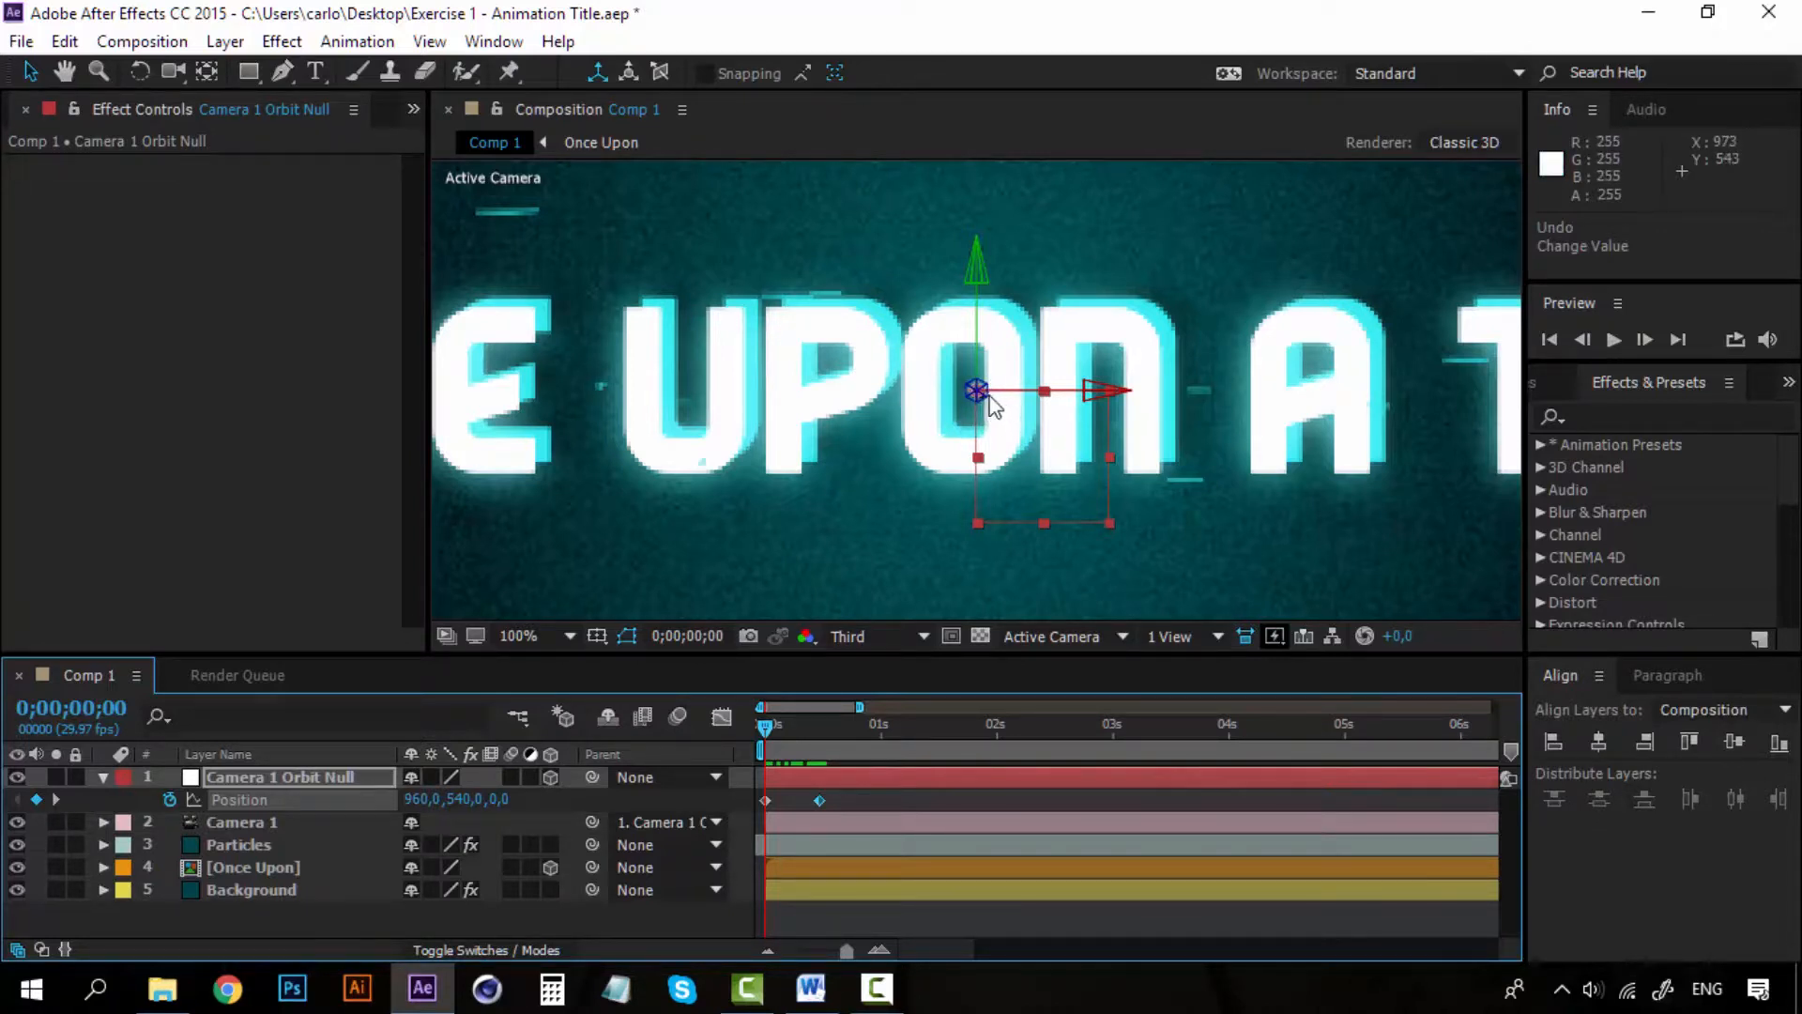
pyautogui.scroll(-4, 1045, 430)
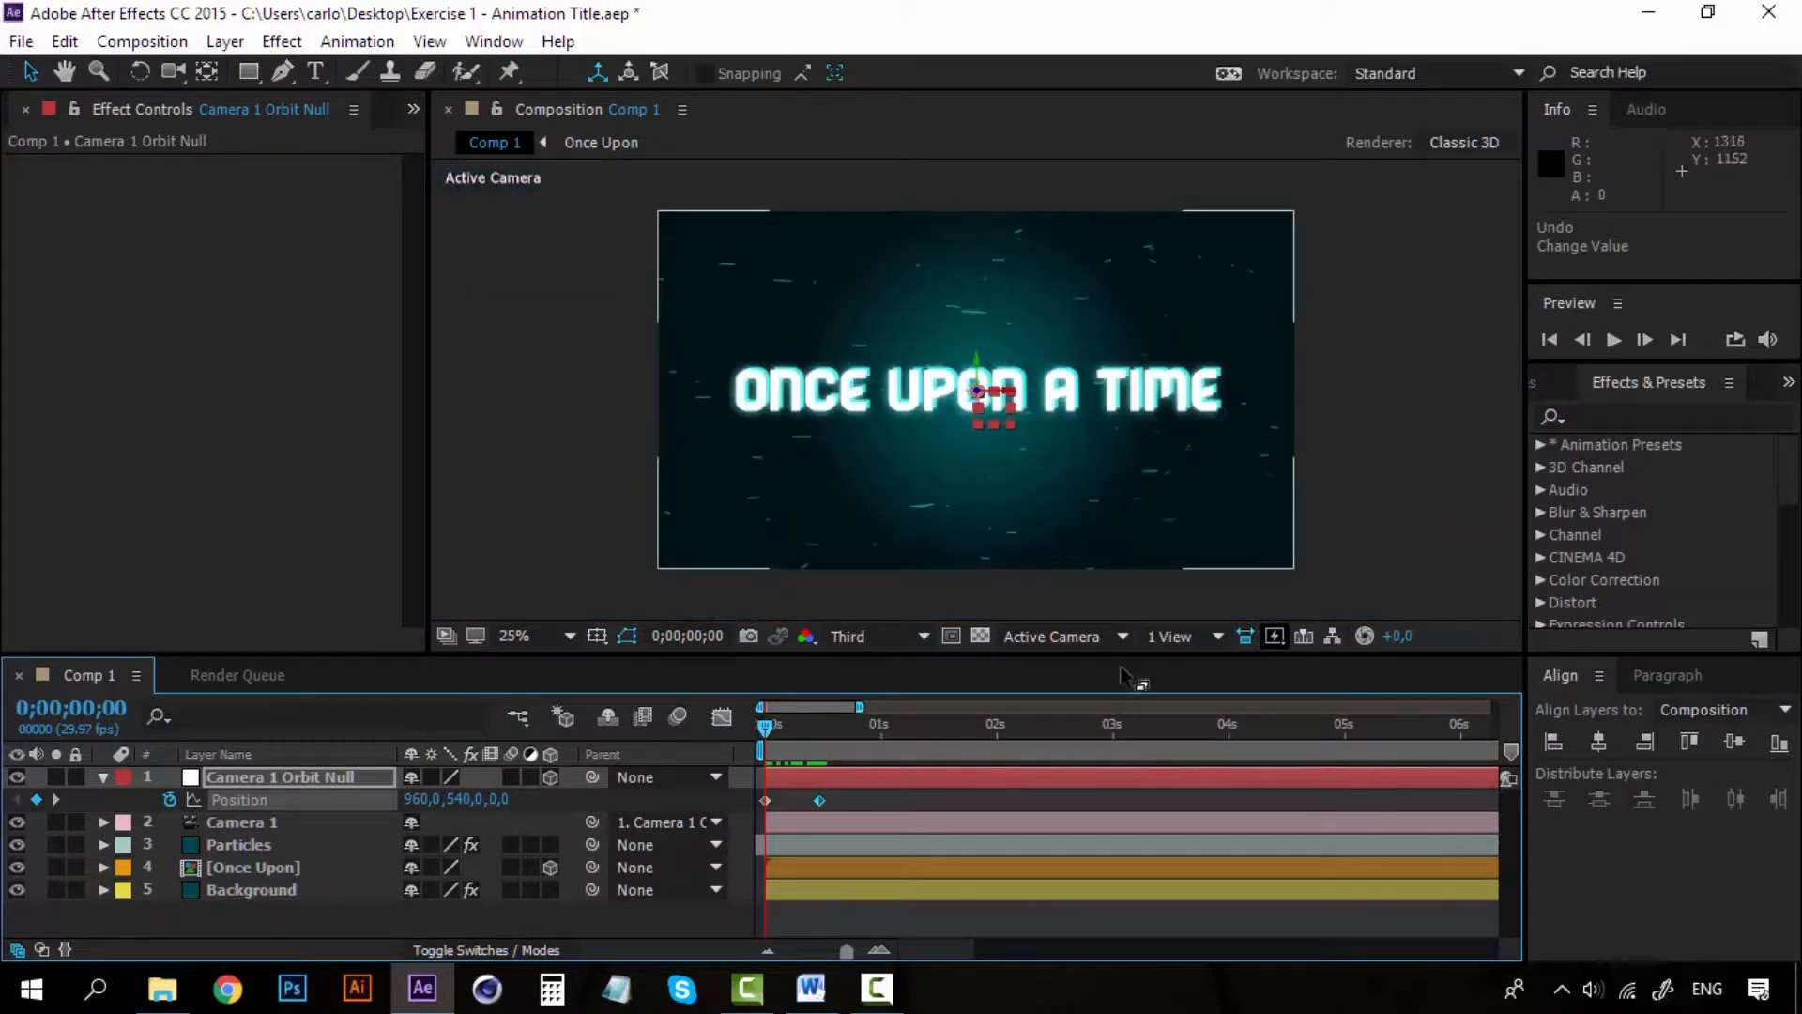
pyautogui.click(1122, 637)
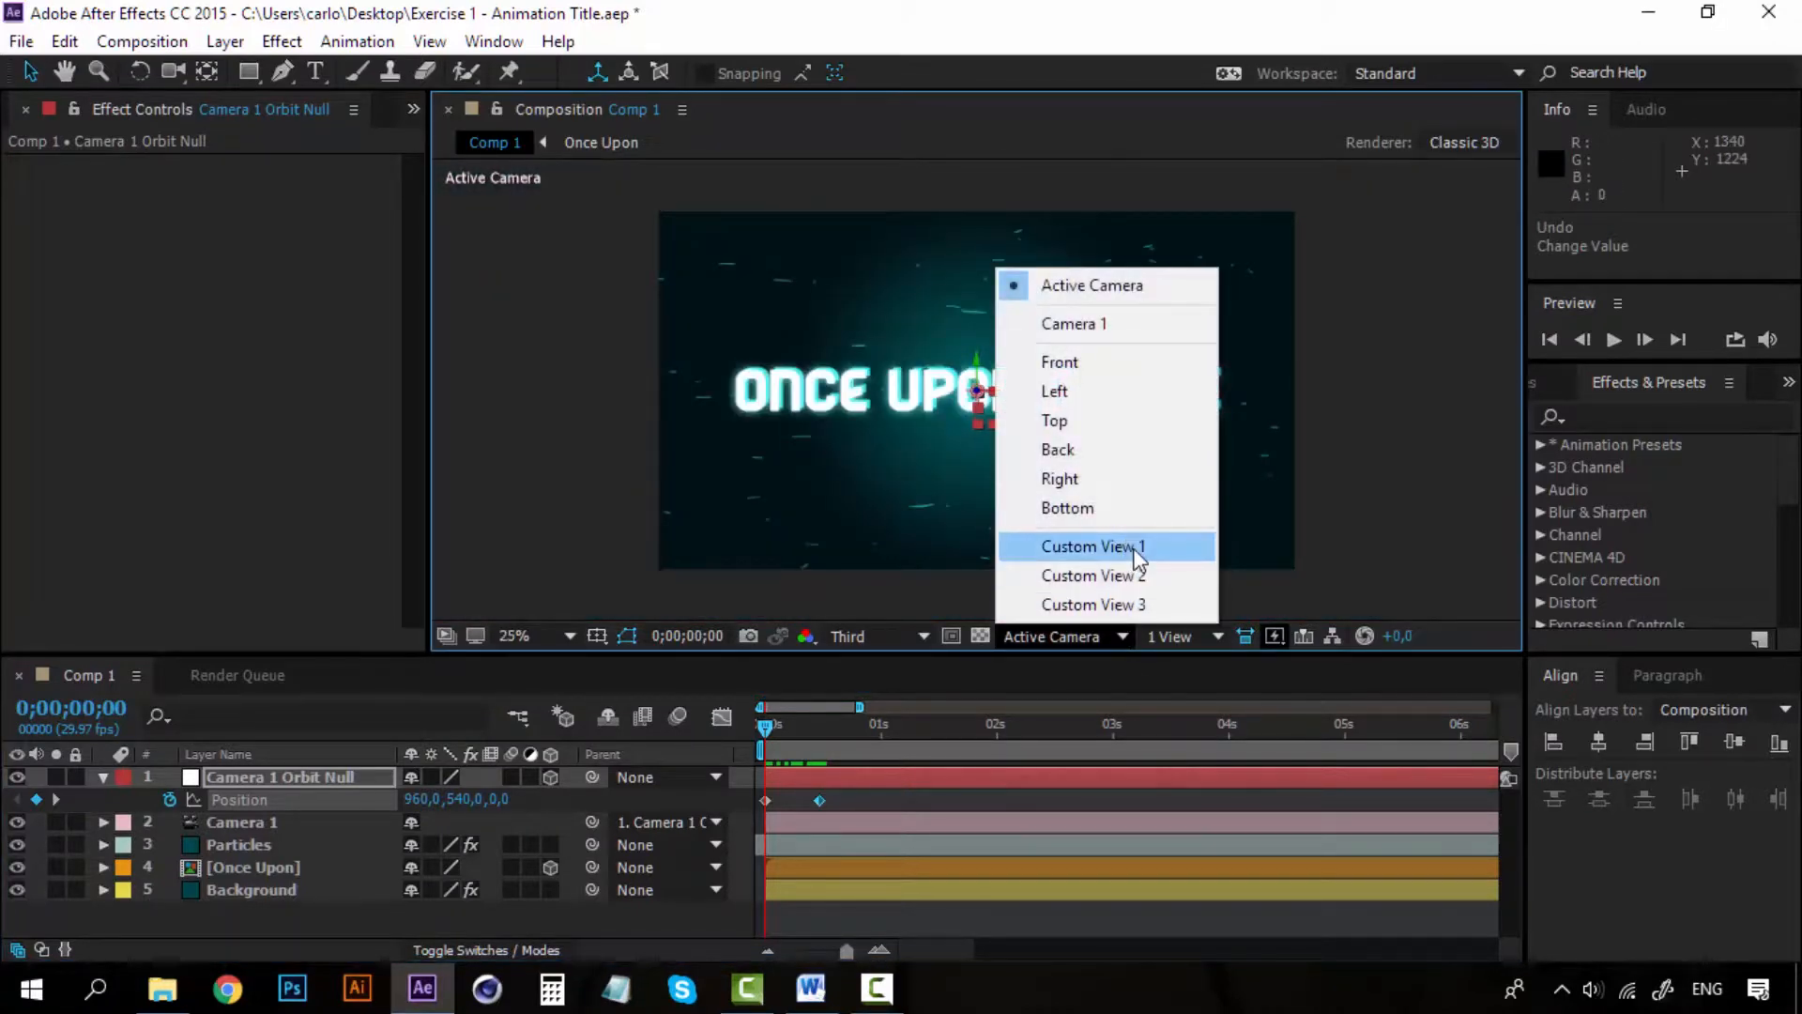
pyautogui.click(1134, 548)
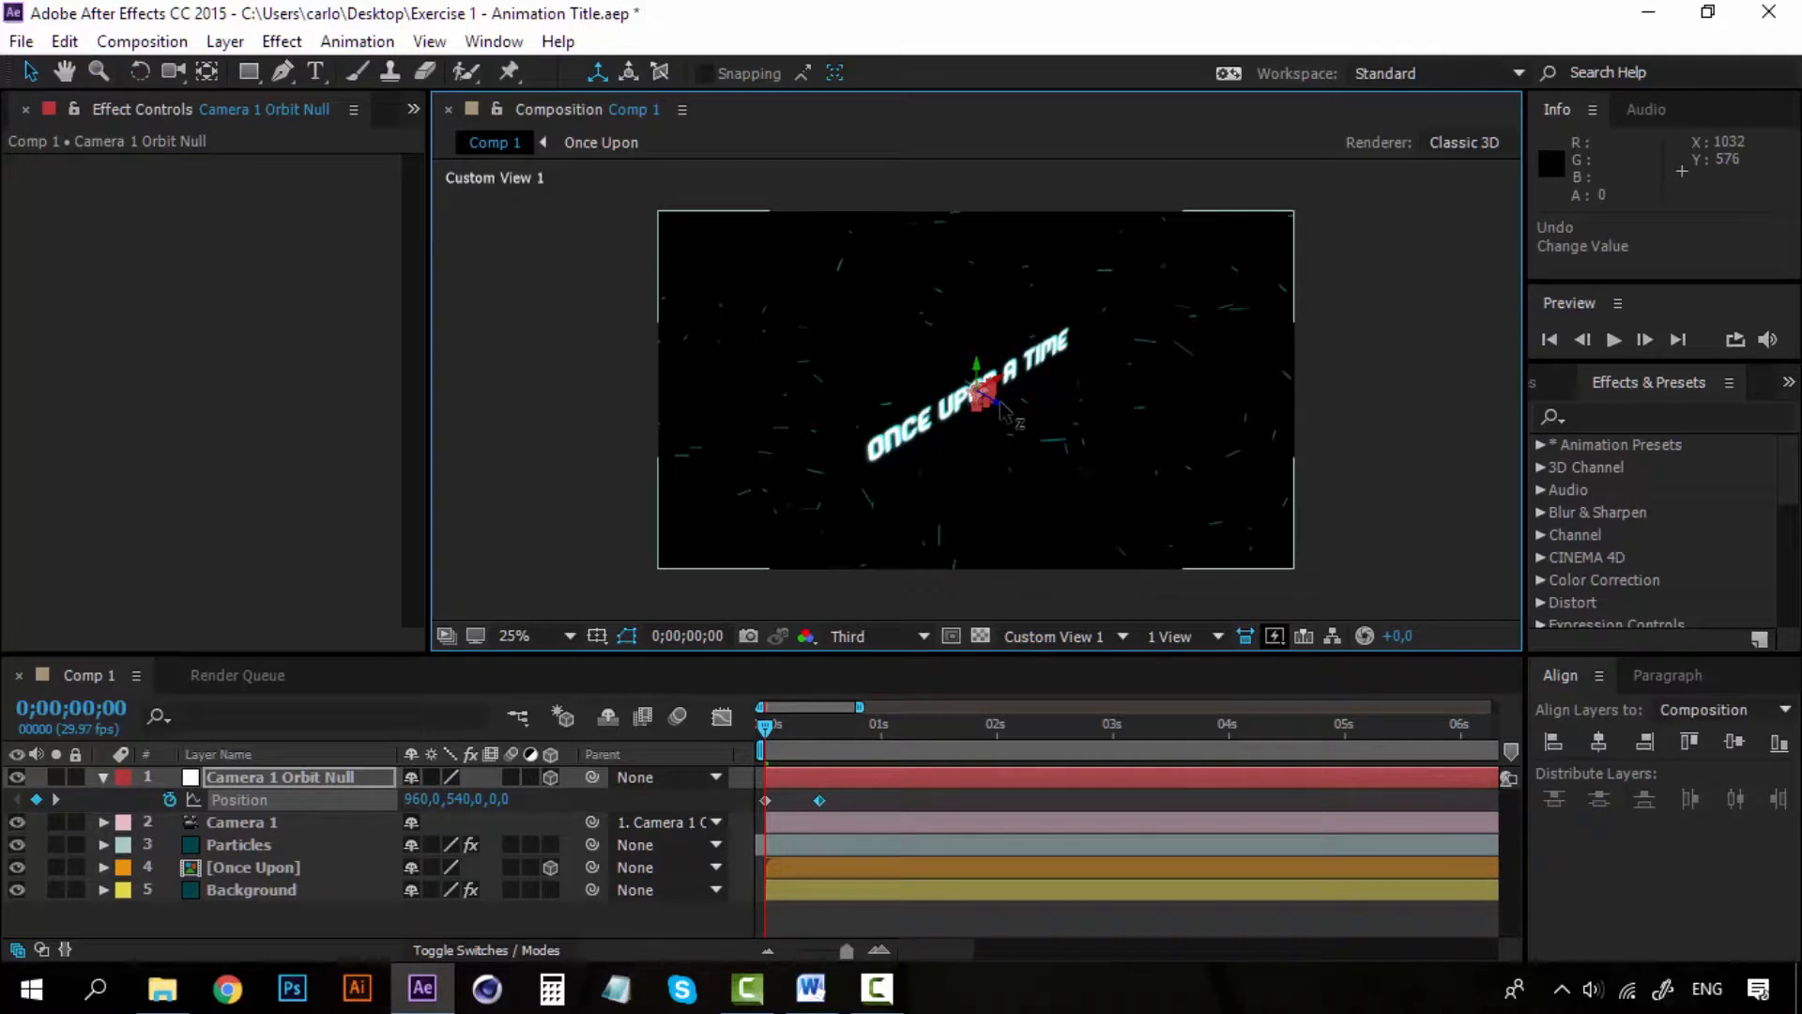
pyautogui.click(1113, 638)
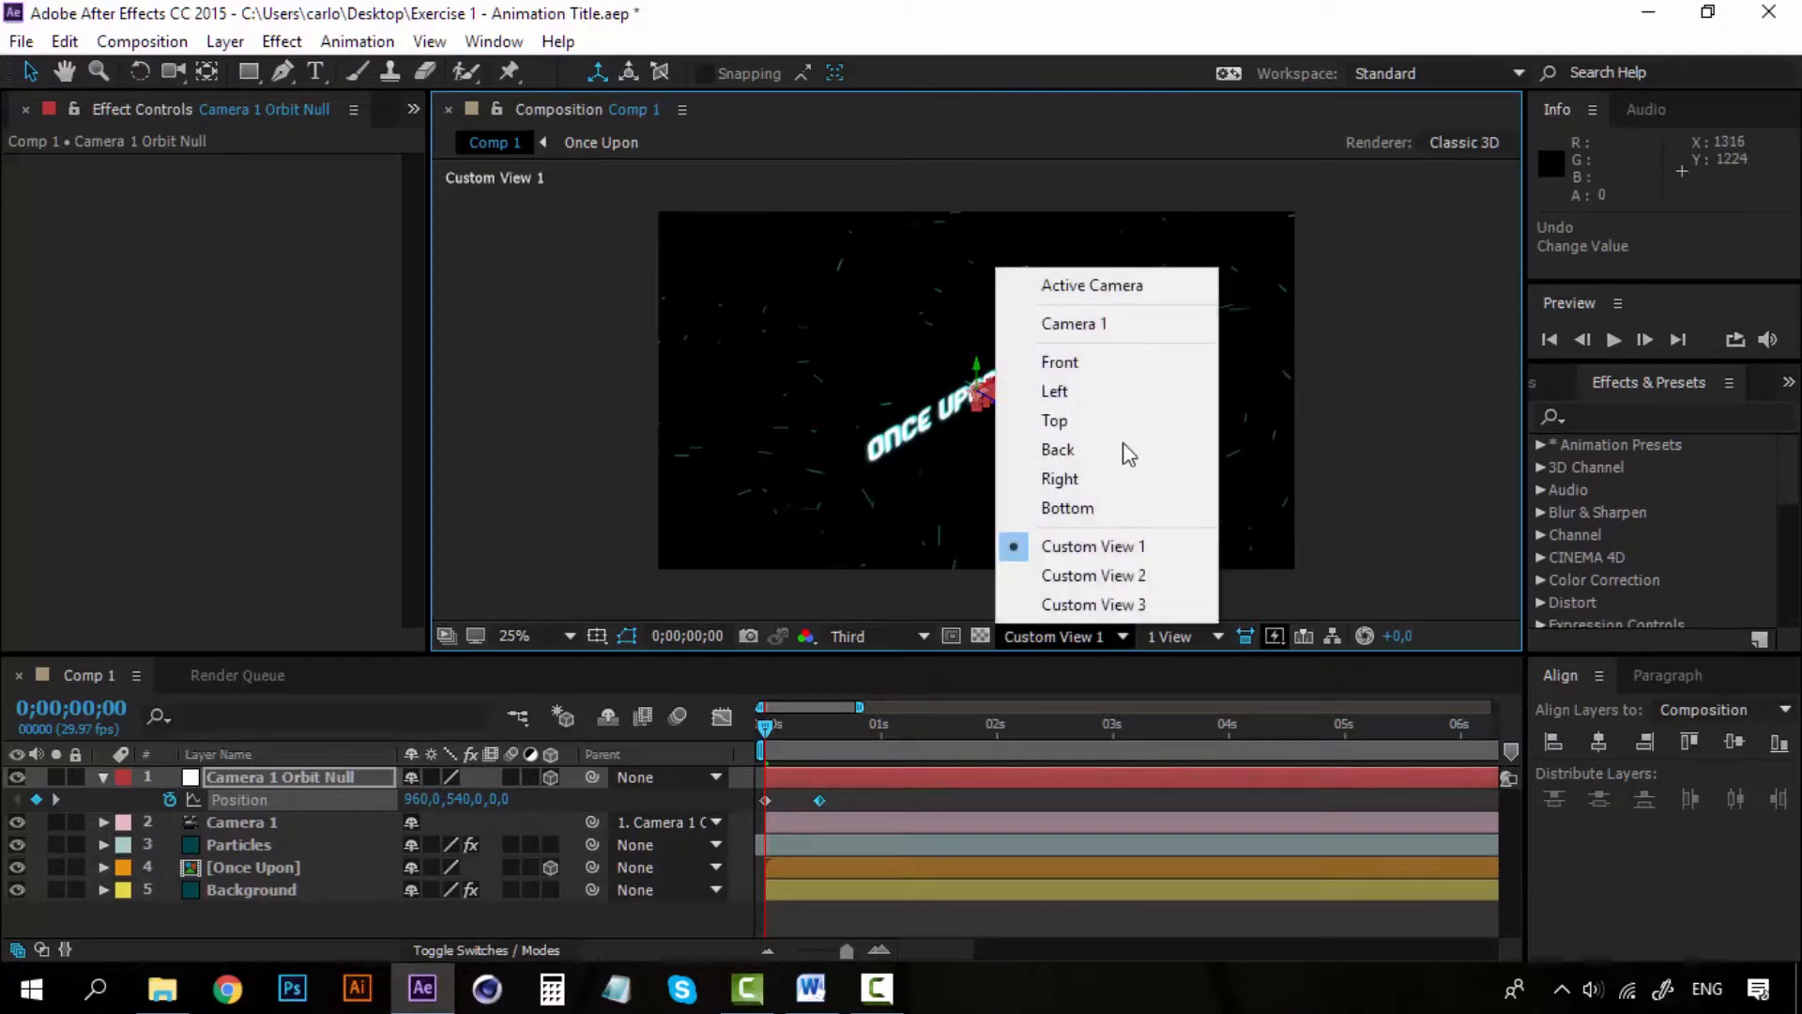
pyautogui.click(1146, 295)
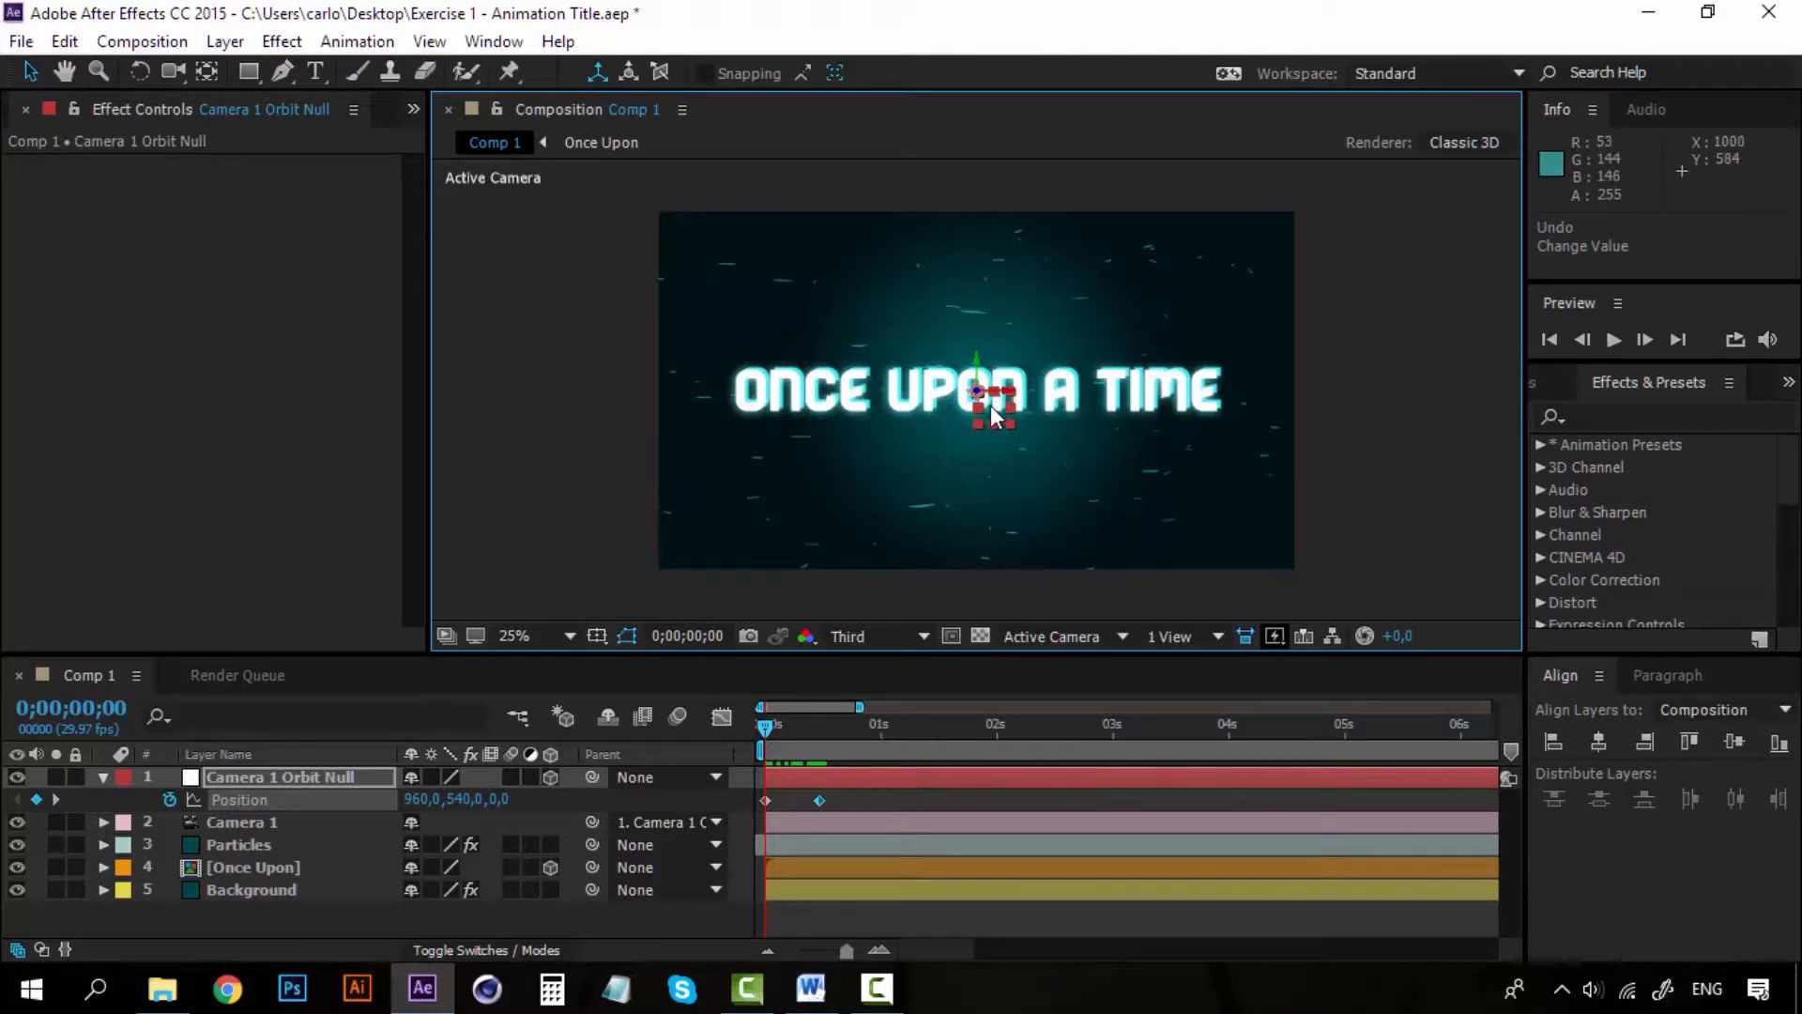
# - Try moving the Camera 1 Orbit Null freely and along its X axis in the composition view, undoing each move
pyautogui.moveTo(990, 406); pyautogui.dragTo(1055, 436)
pyautogui.hotkey('ctrl', 'z')
pyautogui.moveTo(991, 404); pyautogui.dragTo(1055, 407)
pyautogui.hotkey('ctrl', 'z')
pyautogui.moveTo(1007, 398); pyautogui.dragTo(1206, 394)
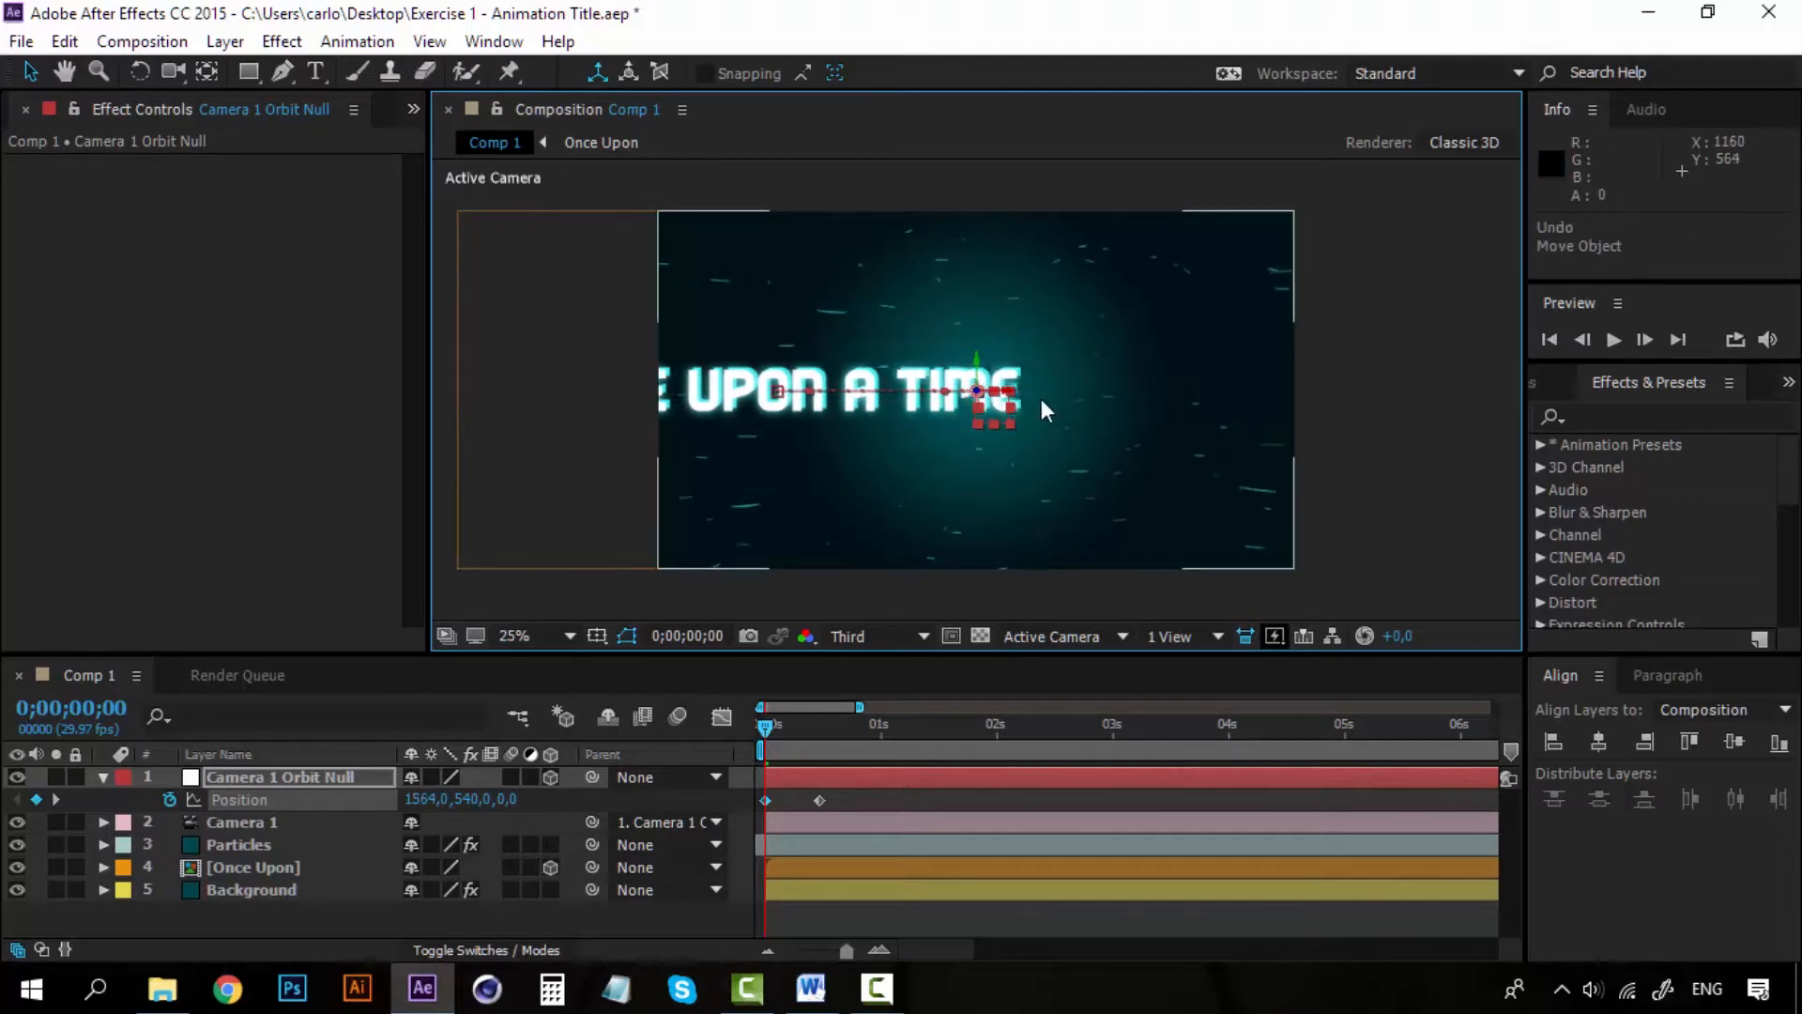
pyautogui.hotkey('ctrl', 'z')
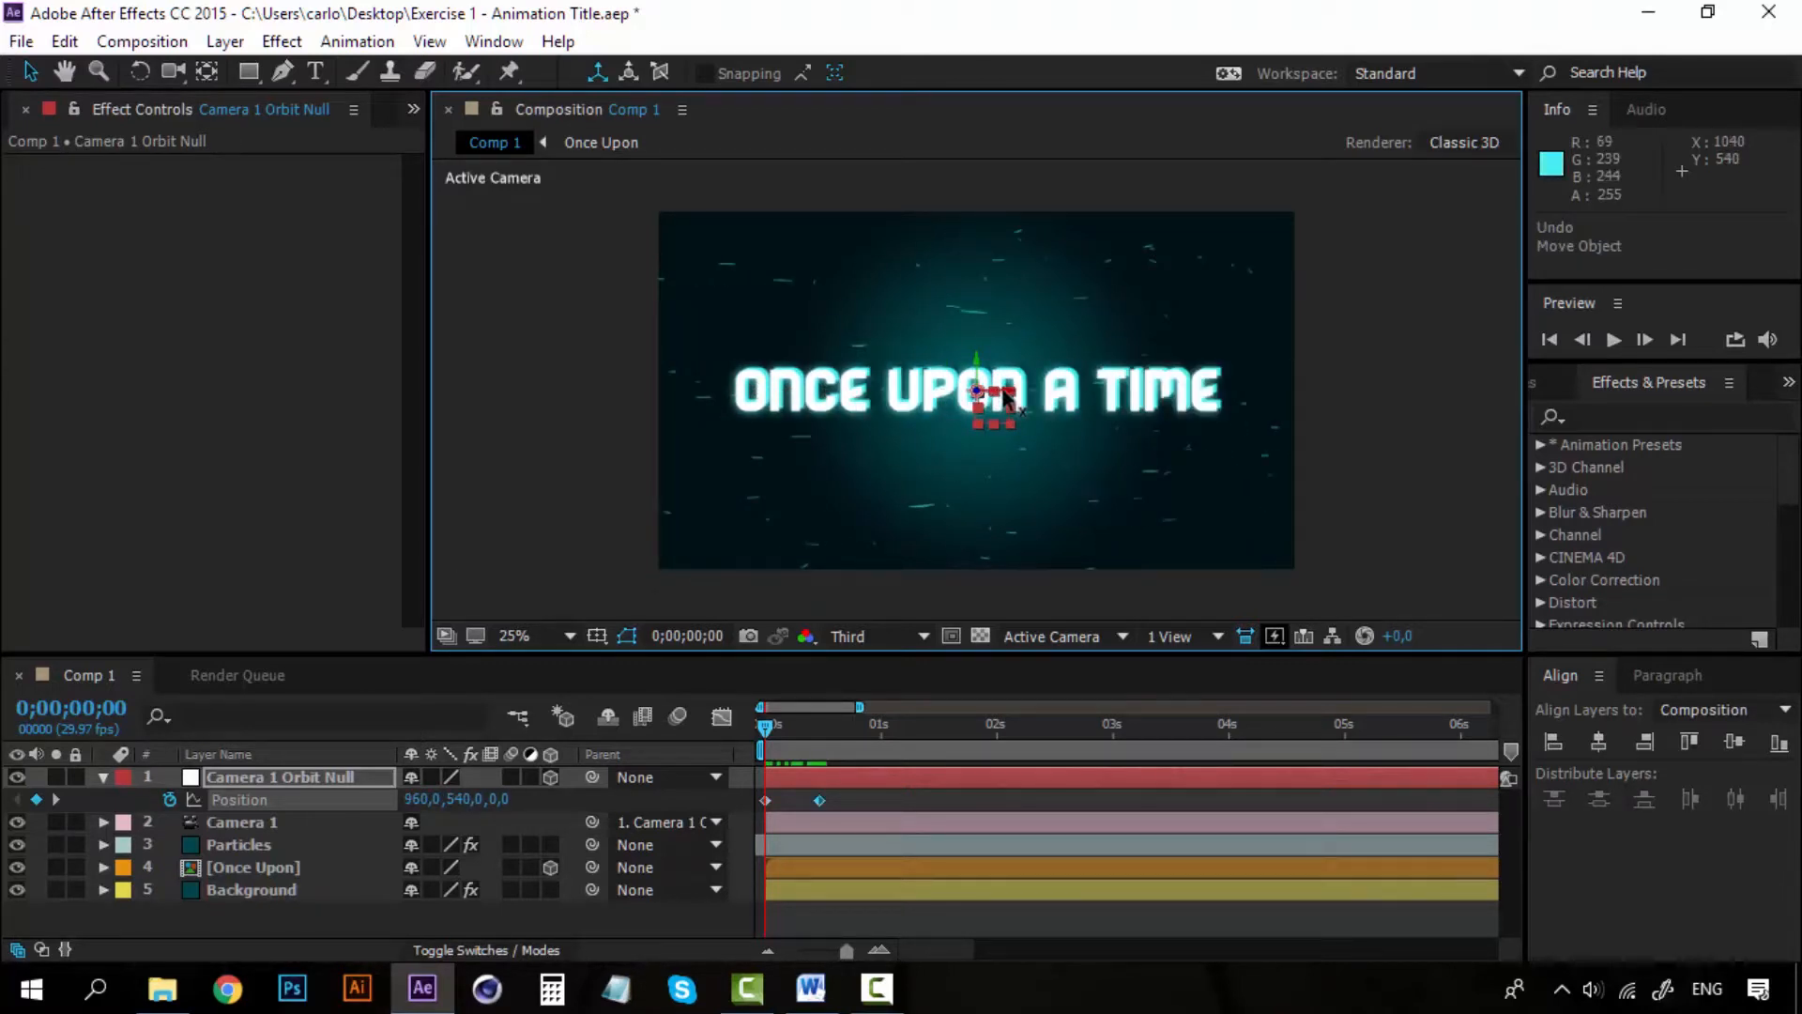
# - Move the Camera 1 Orbit Null along its X axis to about 3120 at 0;00;00;00 and preview the camera move
pyautogui.moveTo(1009, 398); pyautogui.dragTo(1718, 390)
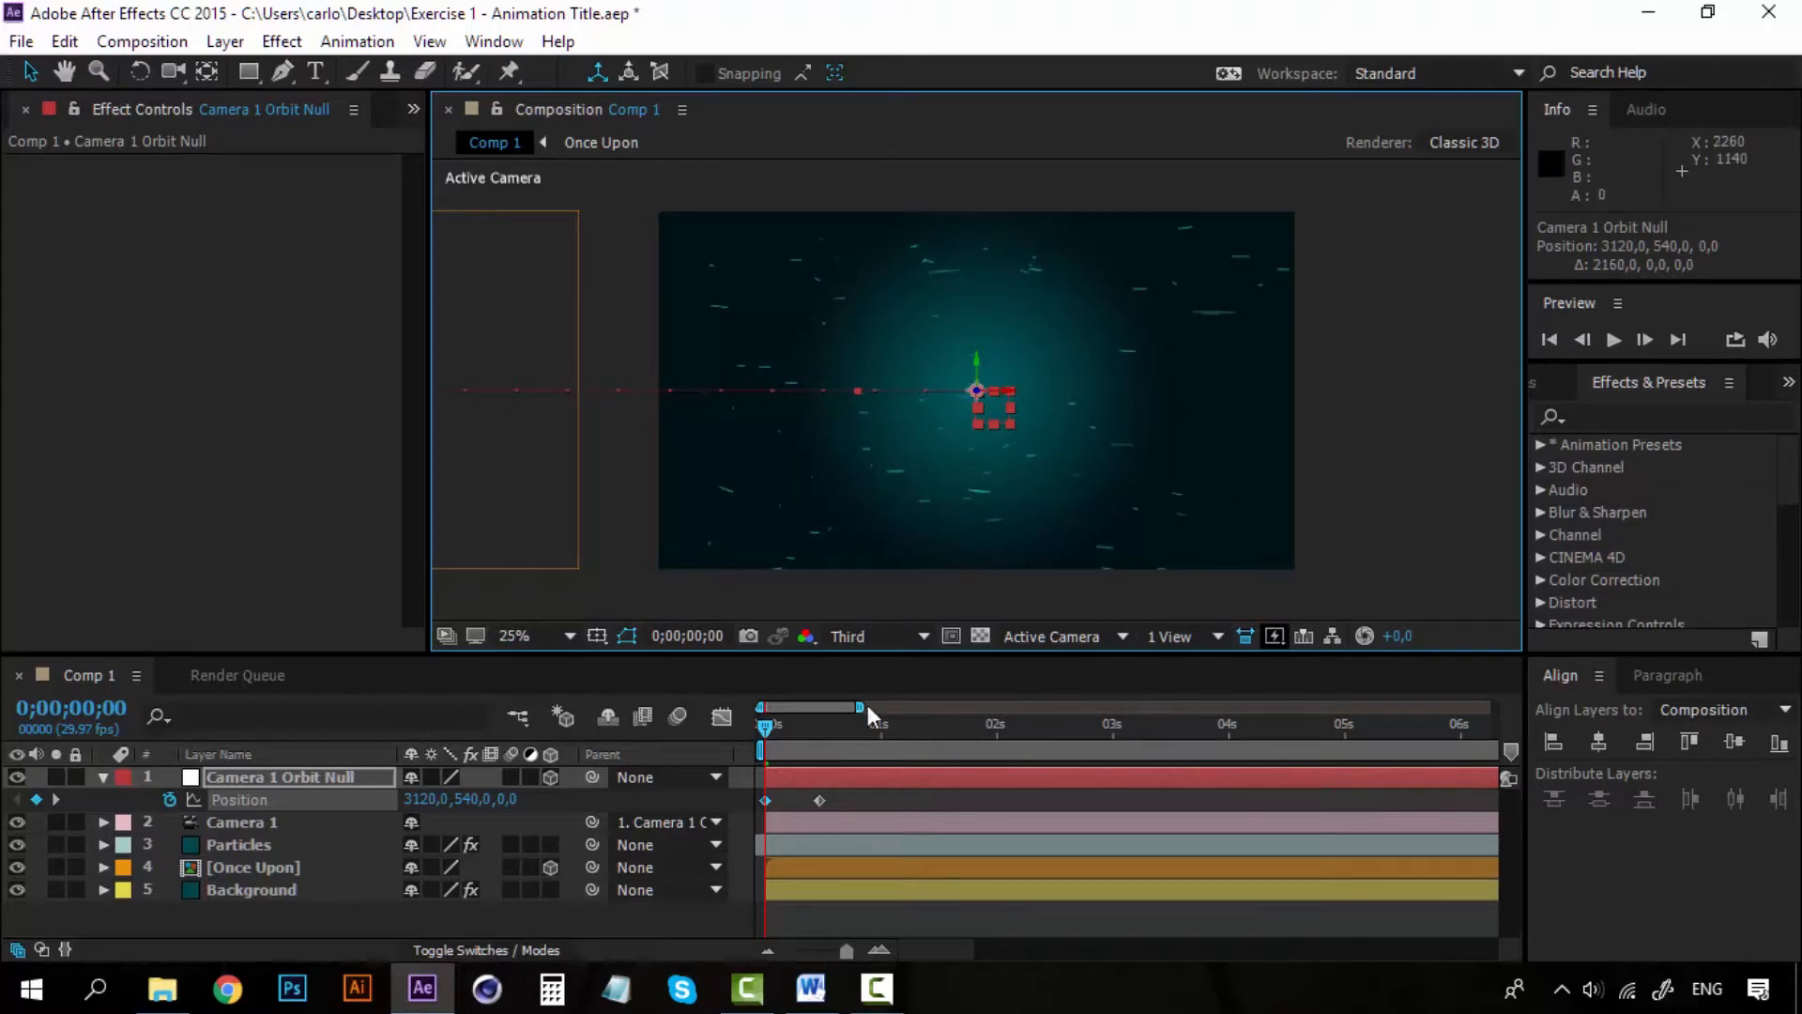
pyautogui.press('space')
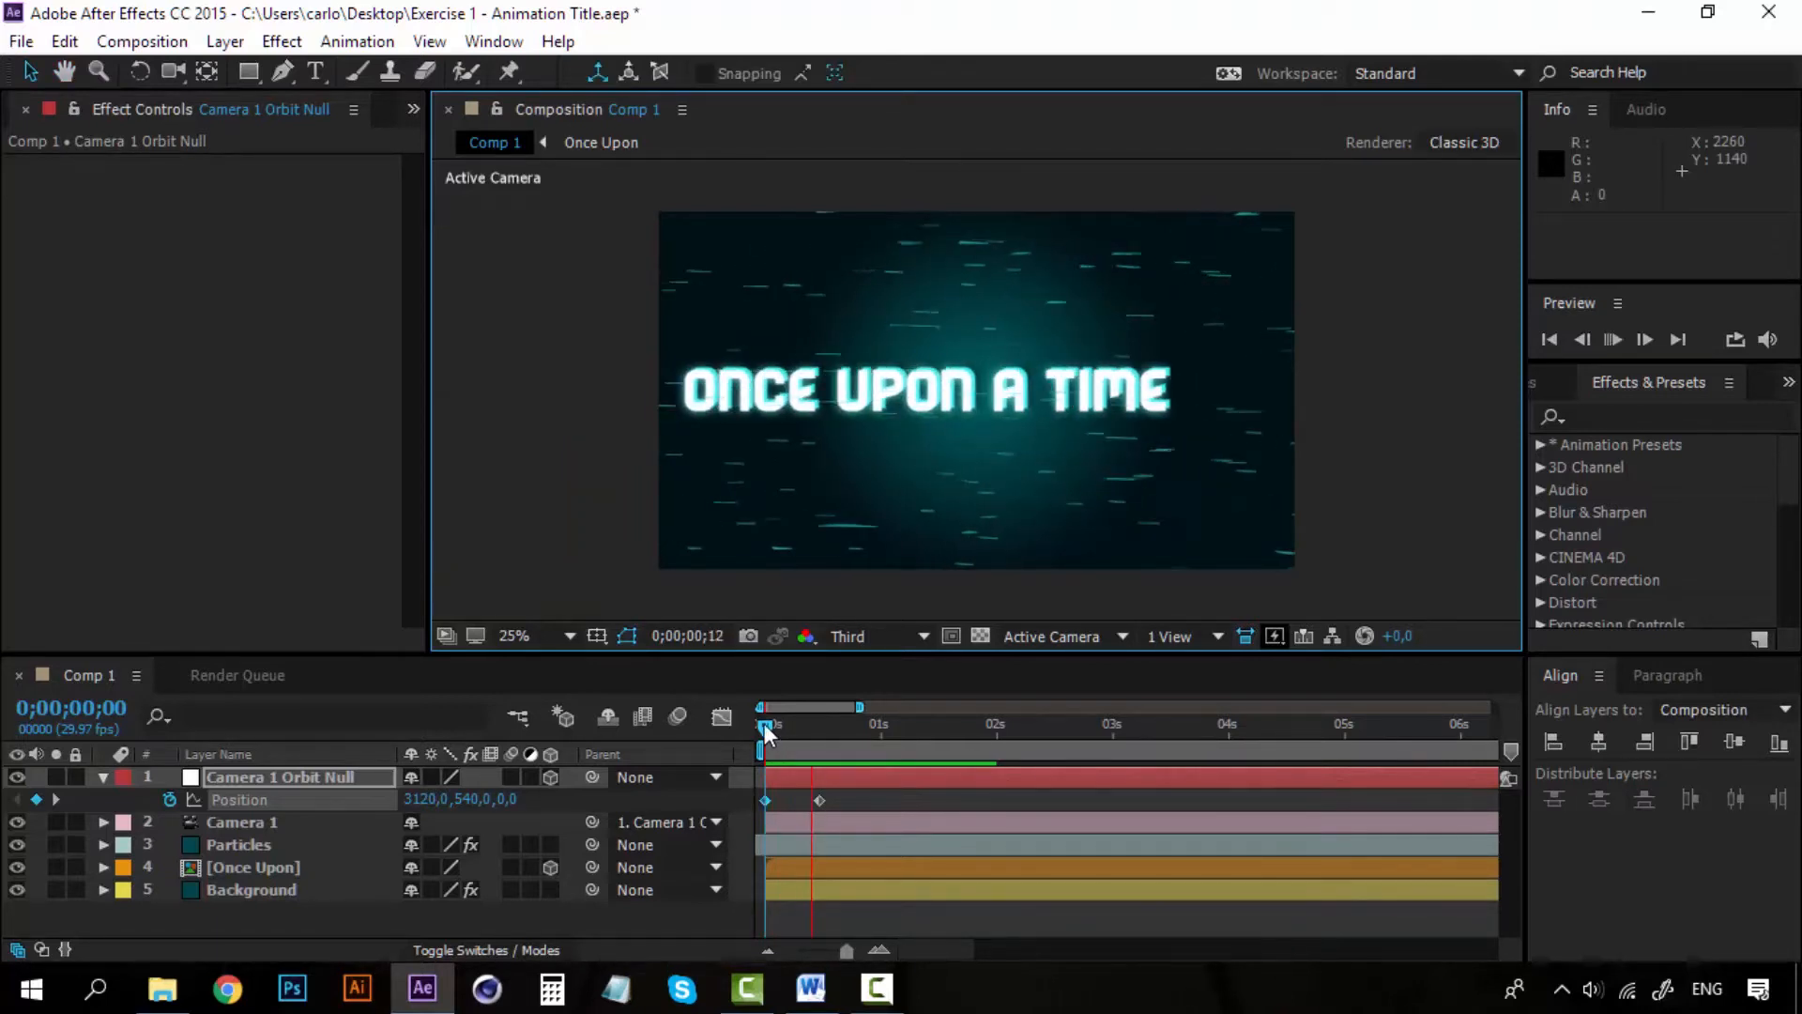
pyautogui.press('space')
pyautogui.press('space')
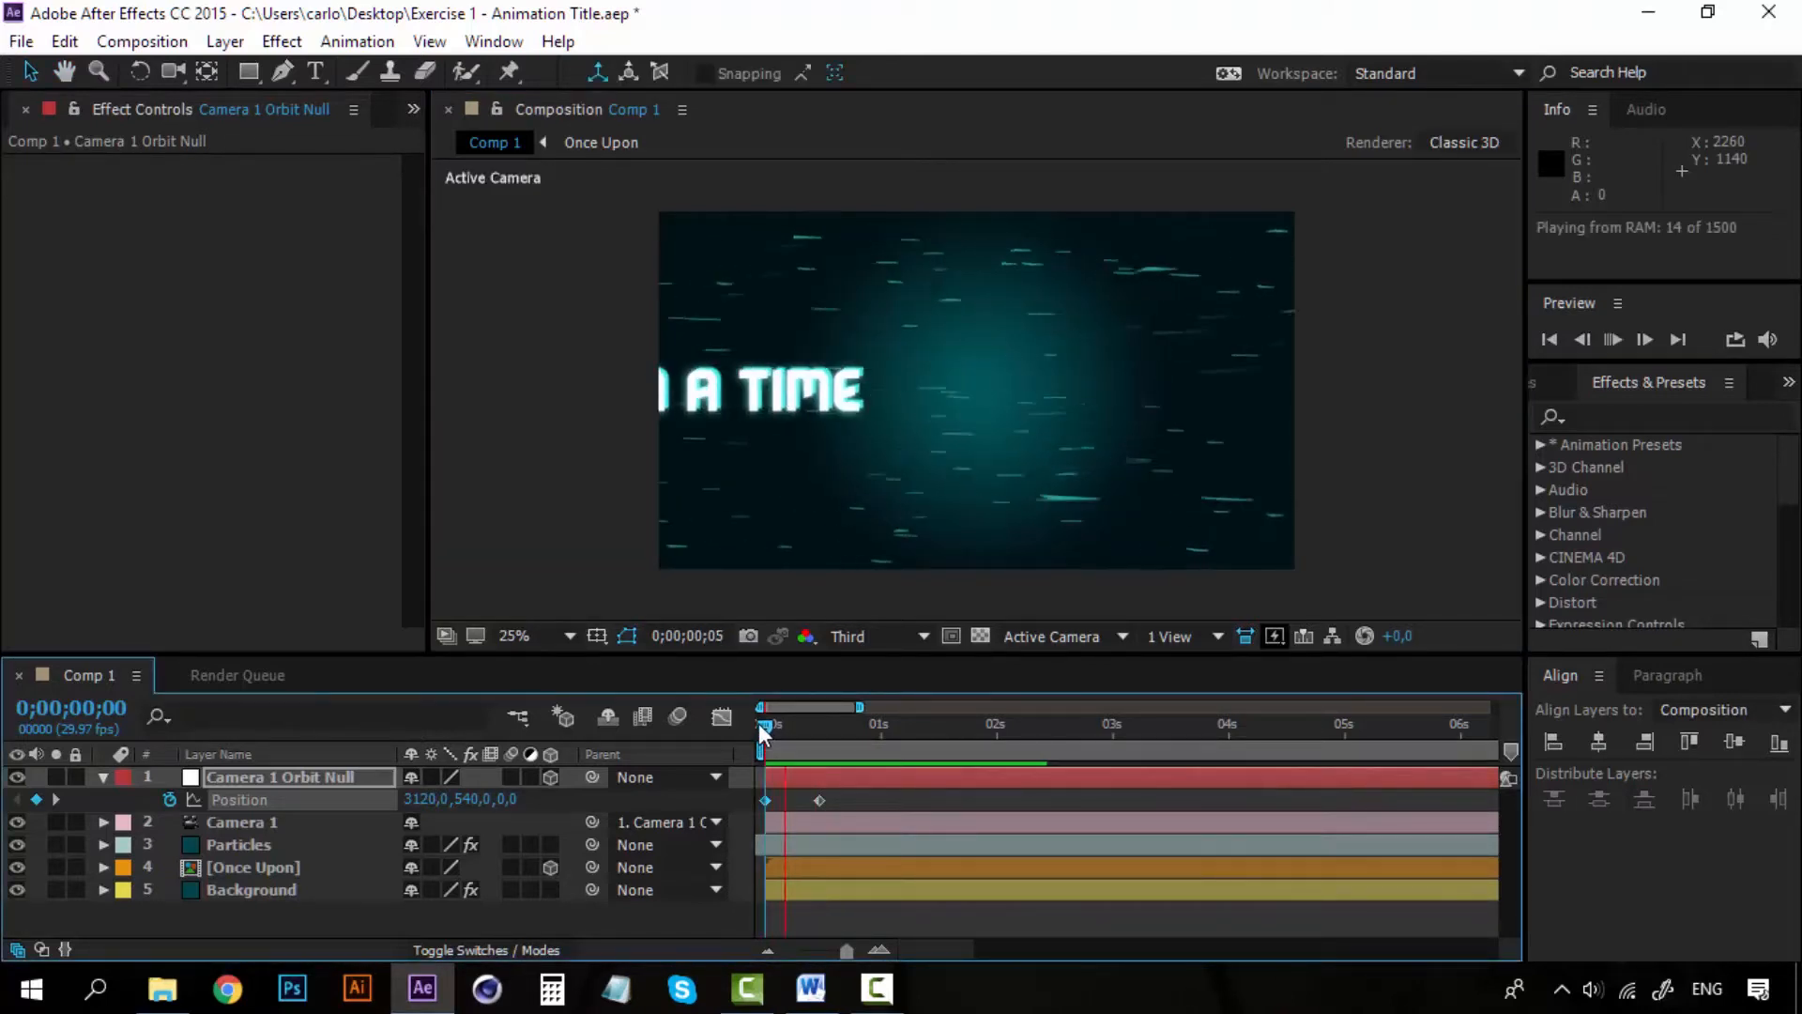
pyautogui.press('space')
pyautogui.press('space')
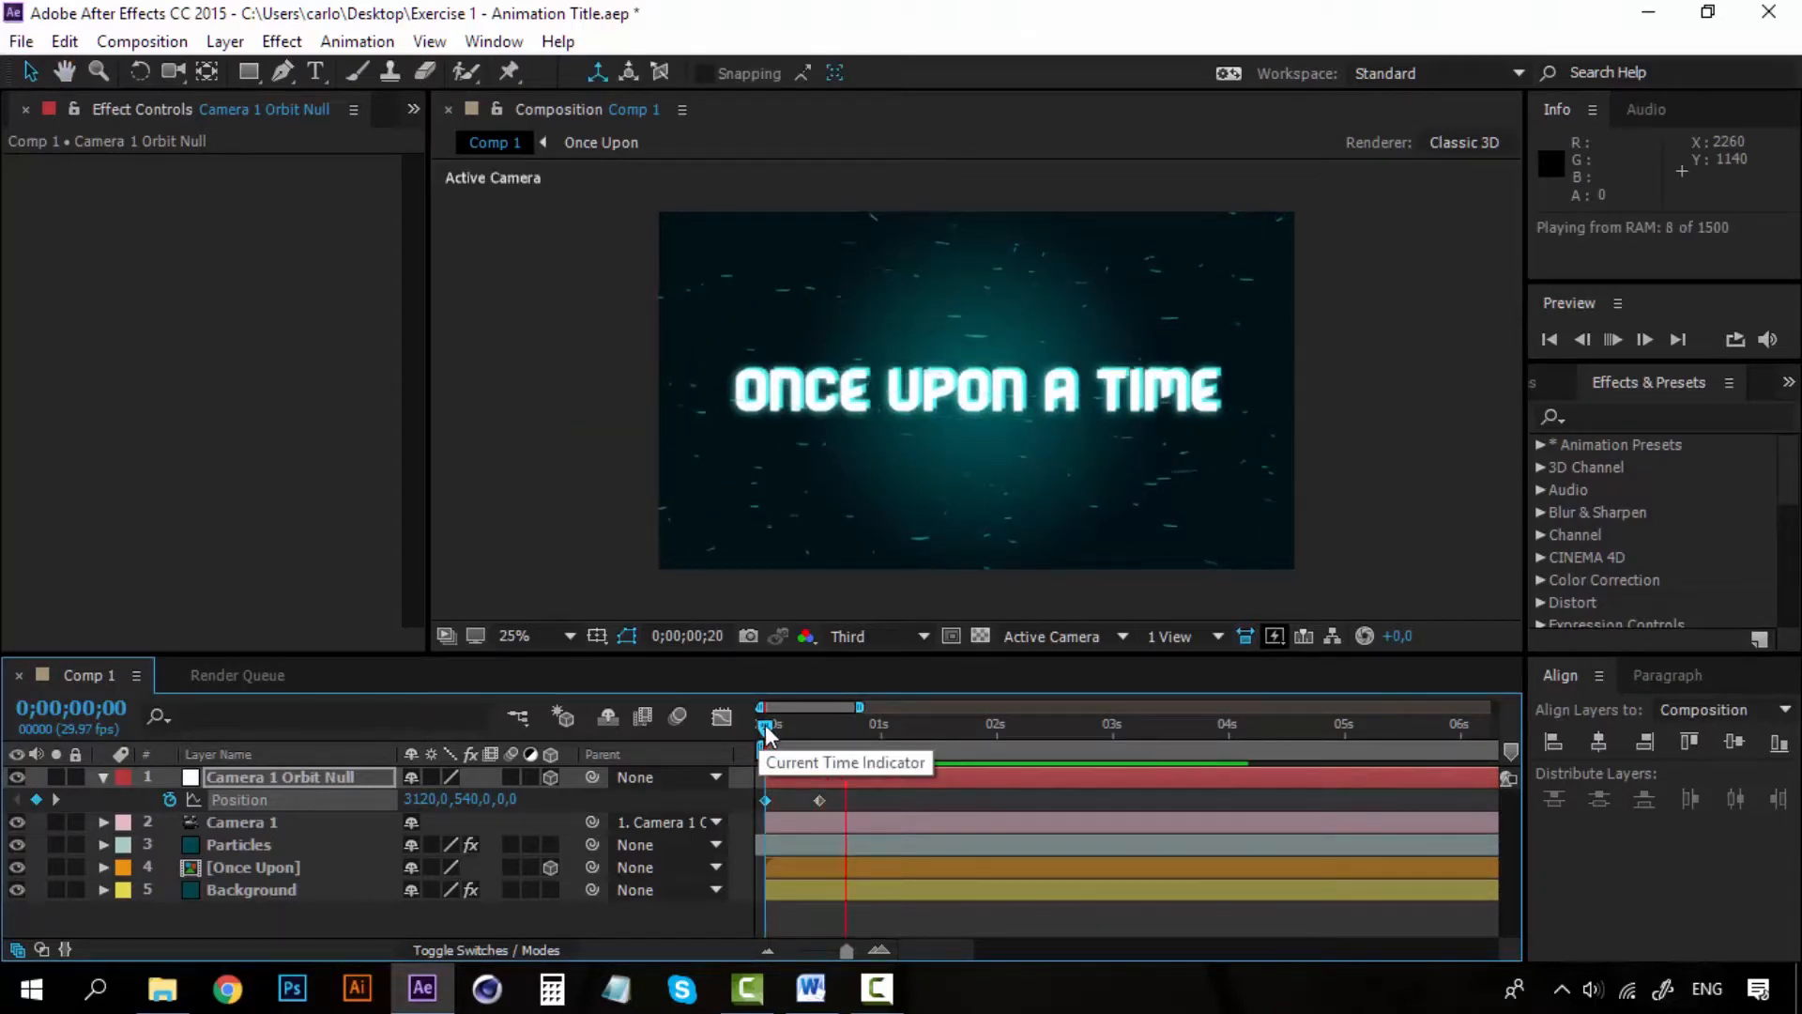
pyautogui.press('space')
pyautogui.press('space')
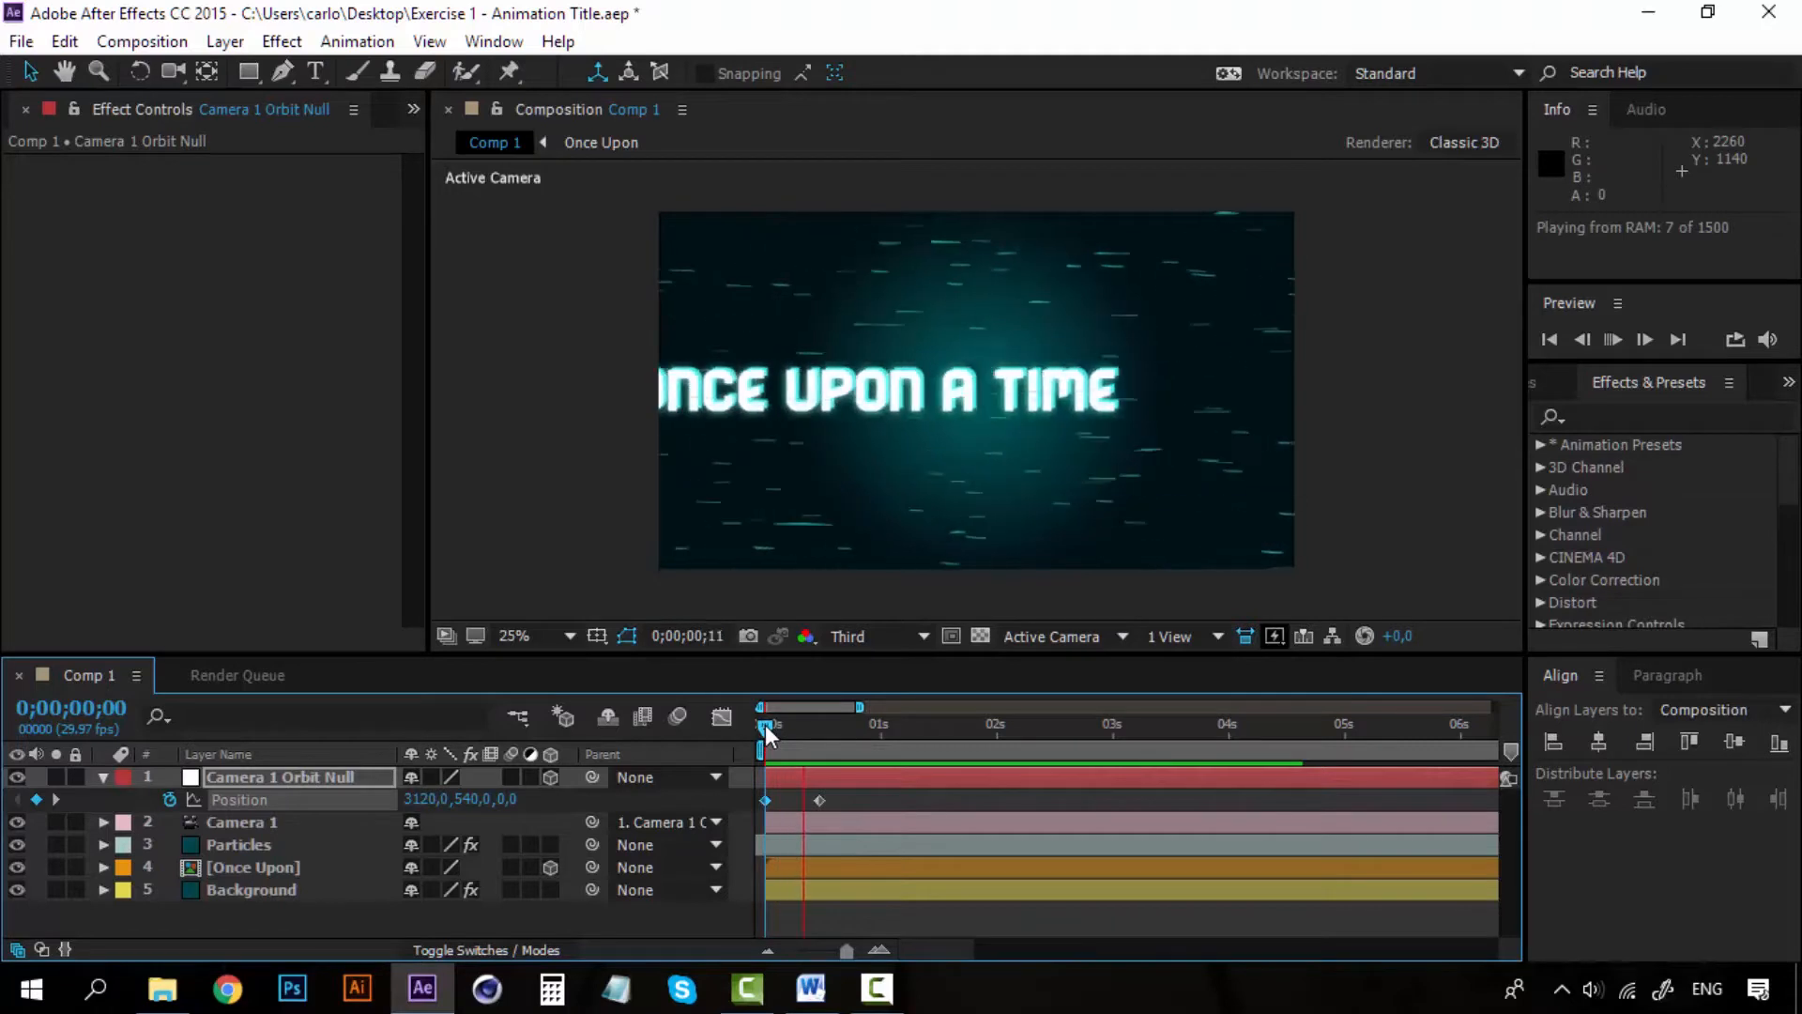
pyautogui.press('space')
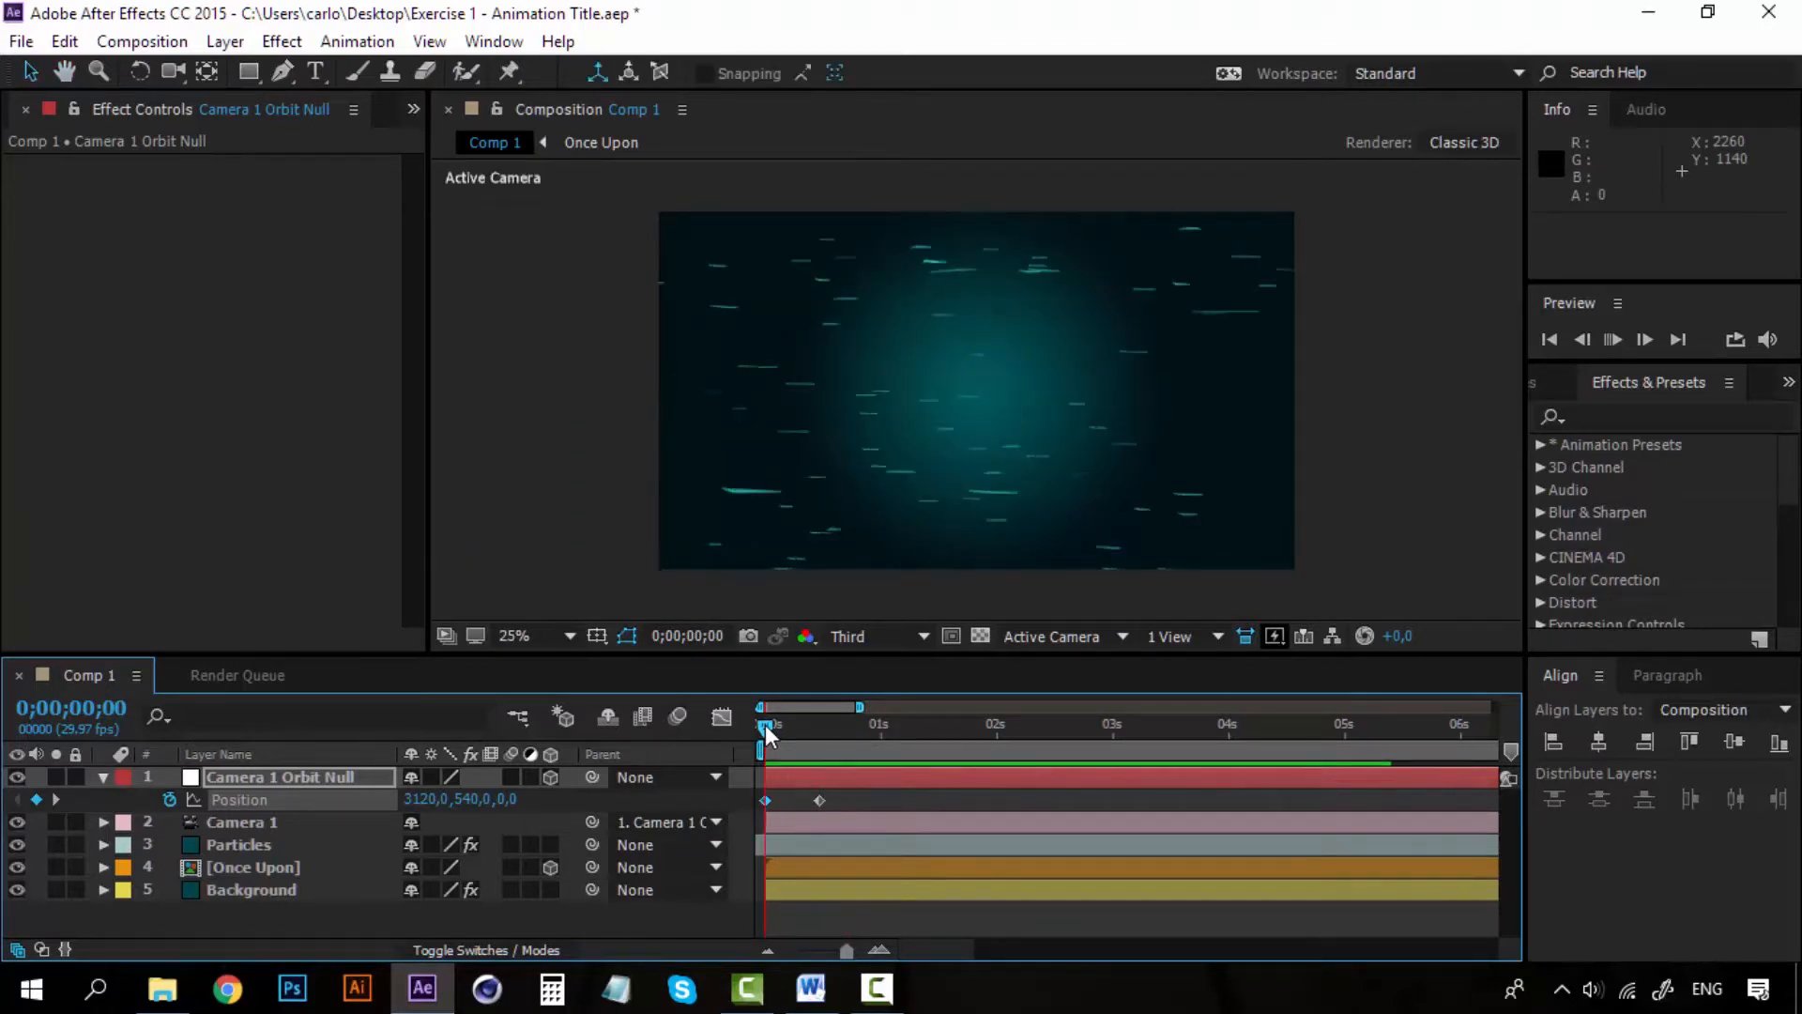
pyautogui.press('space')
pyautogui.press('space')
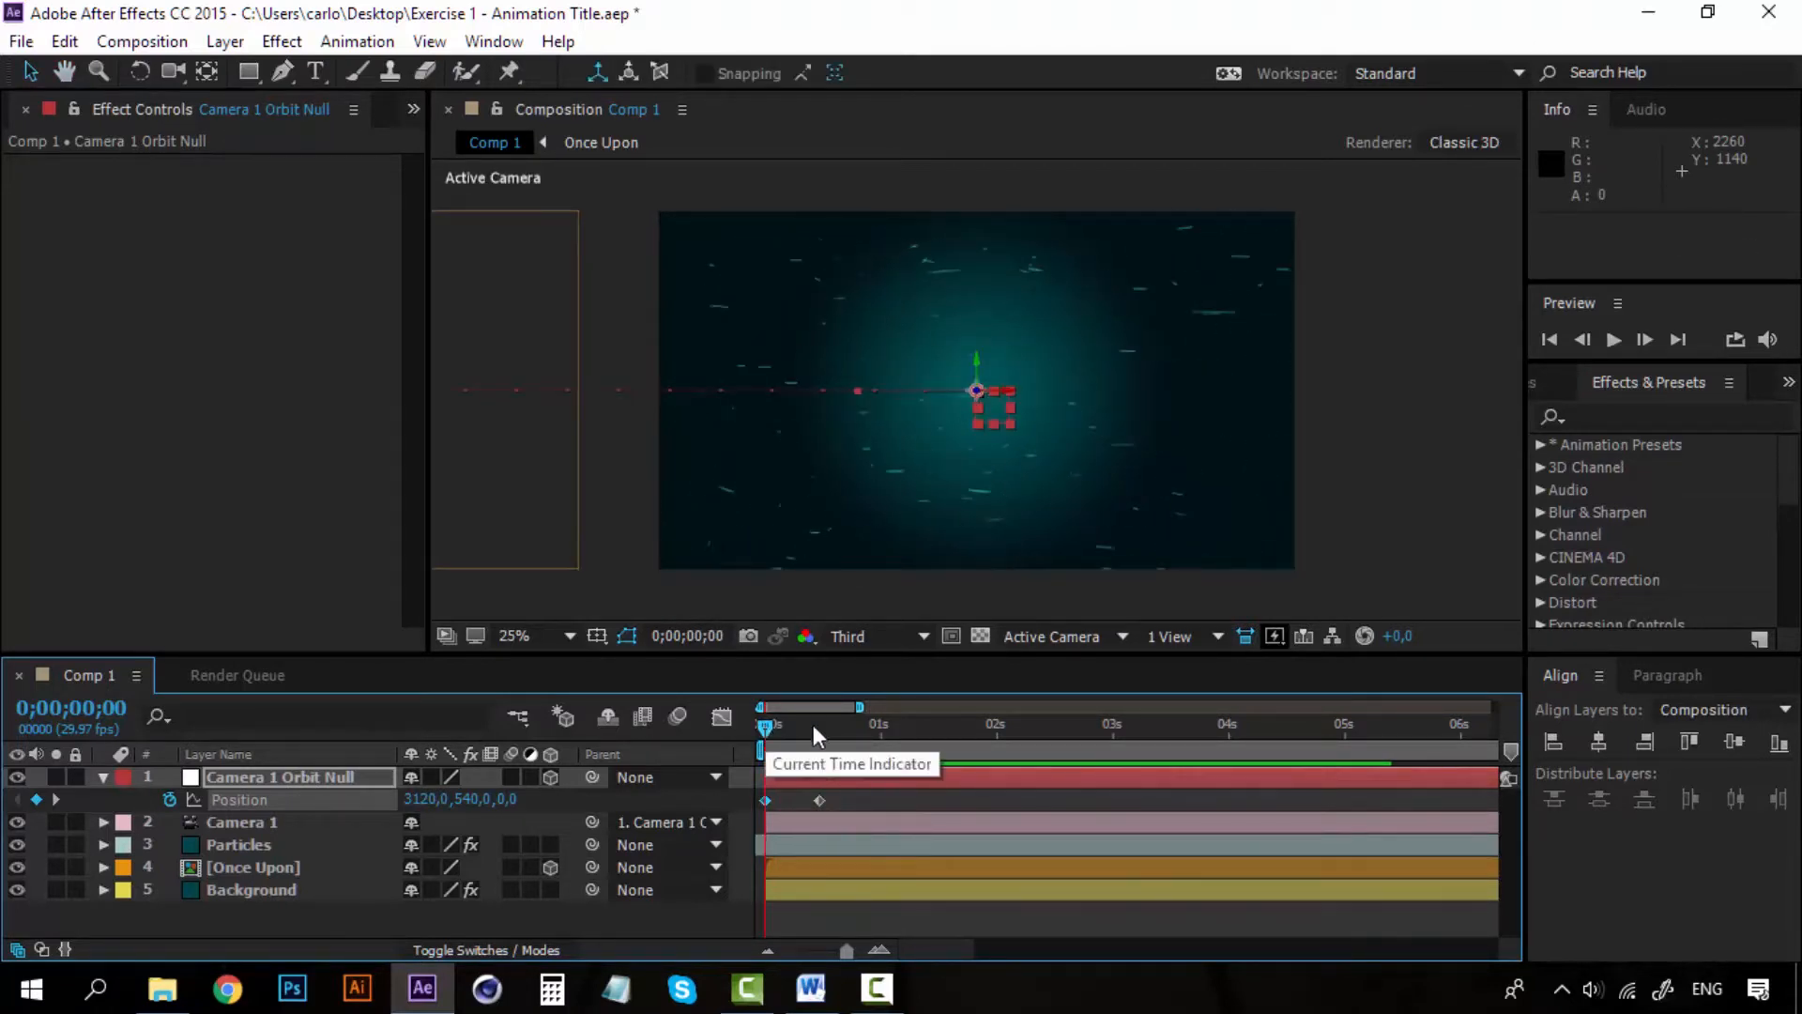
# - Set the composition view's resolution to Full and preview the camera move from the start of the timeline
pyautogui.click(933, 639)
pyautogui.click(899, 701)
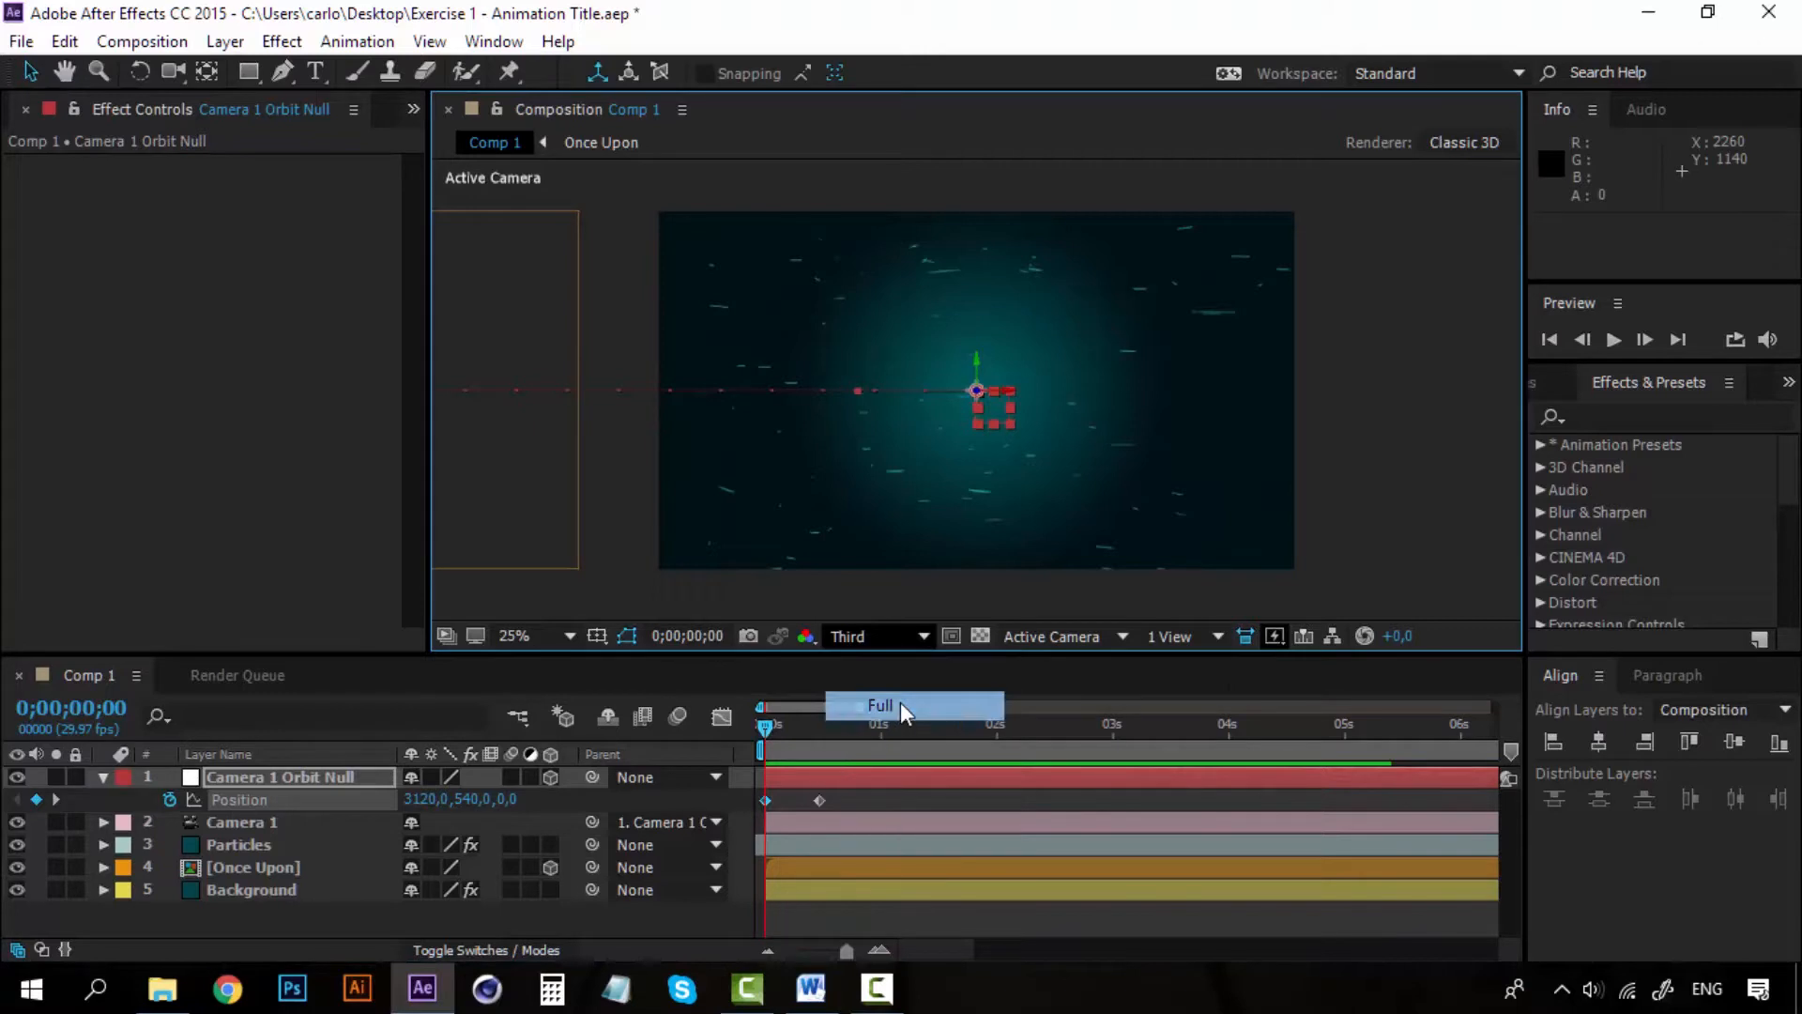
pyautogui.click(764, 729)
pyautogui.press('space')
pyautogui.press('space')
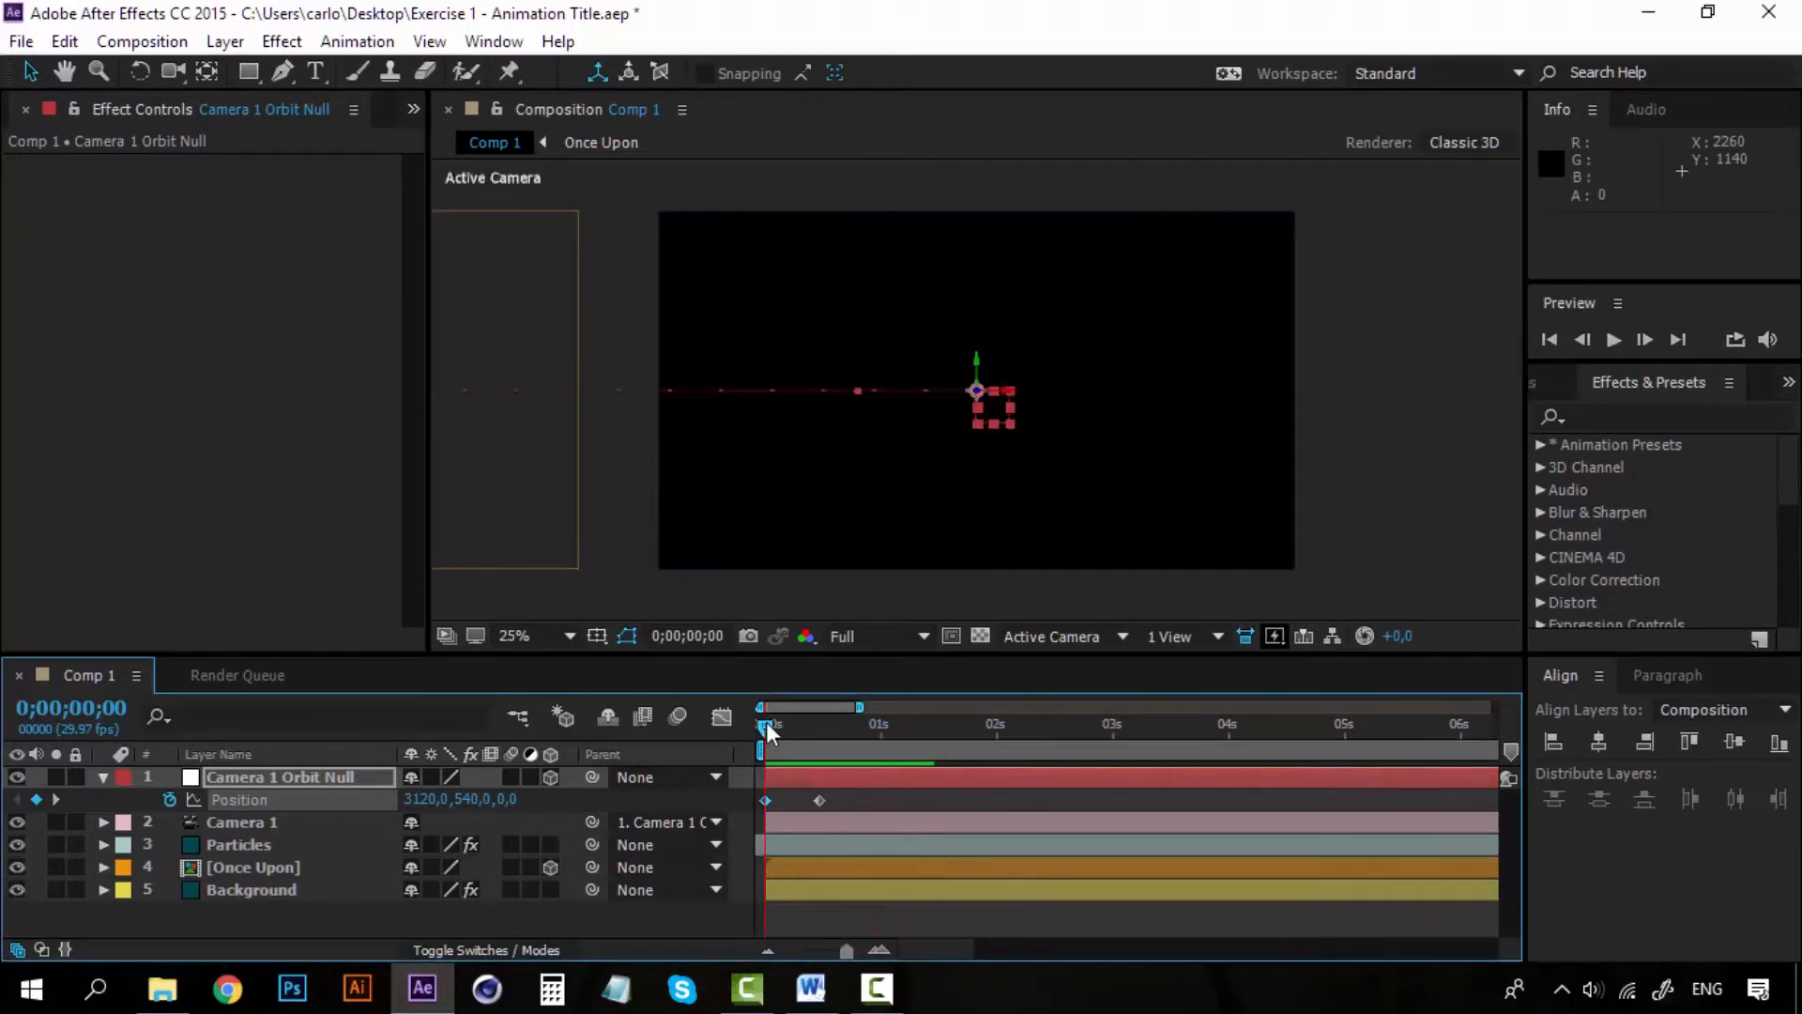
pyautogui.press('space')
pyautogui.press('space')
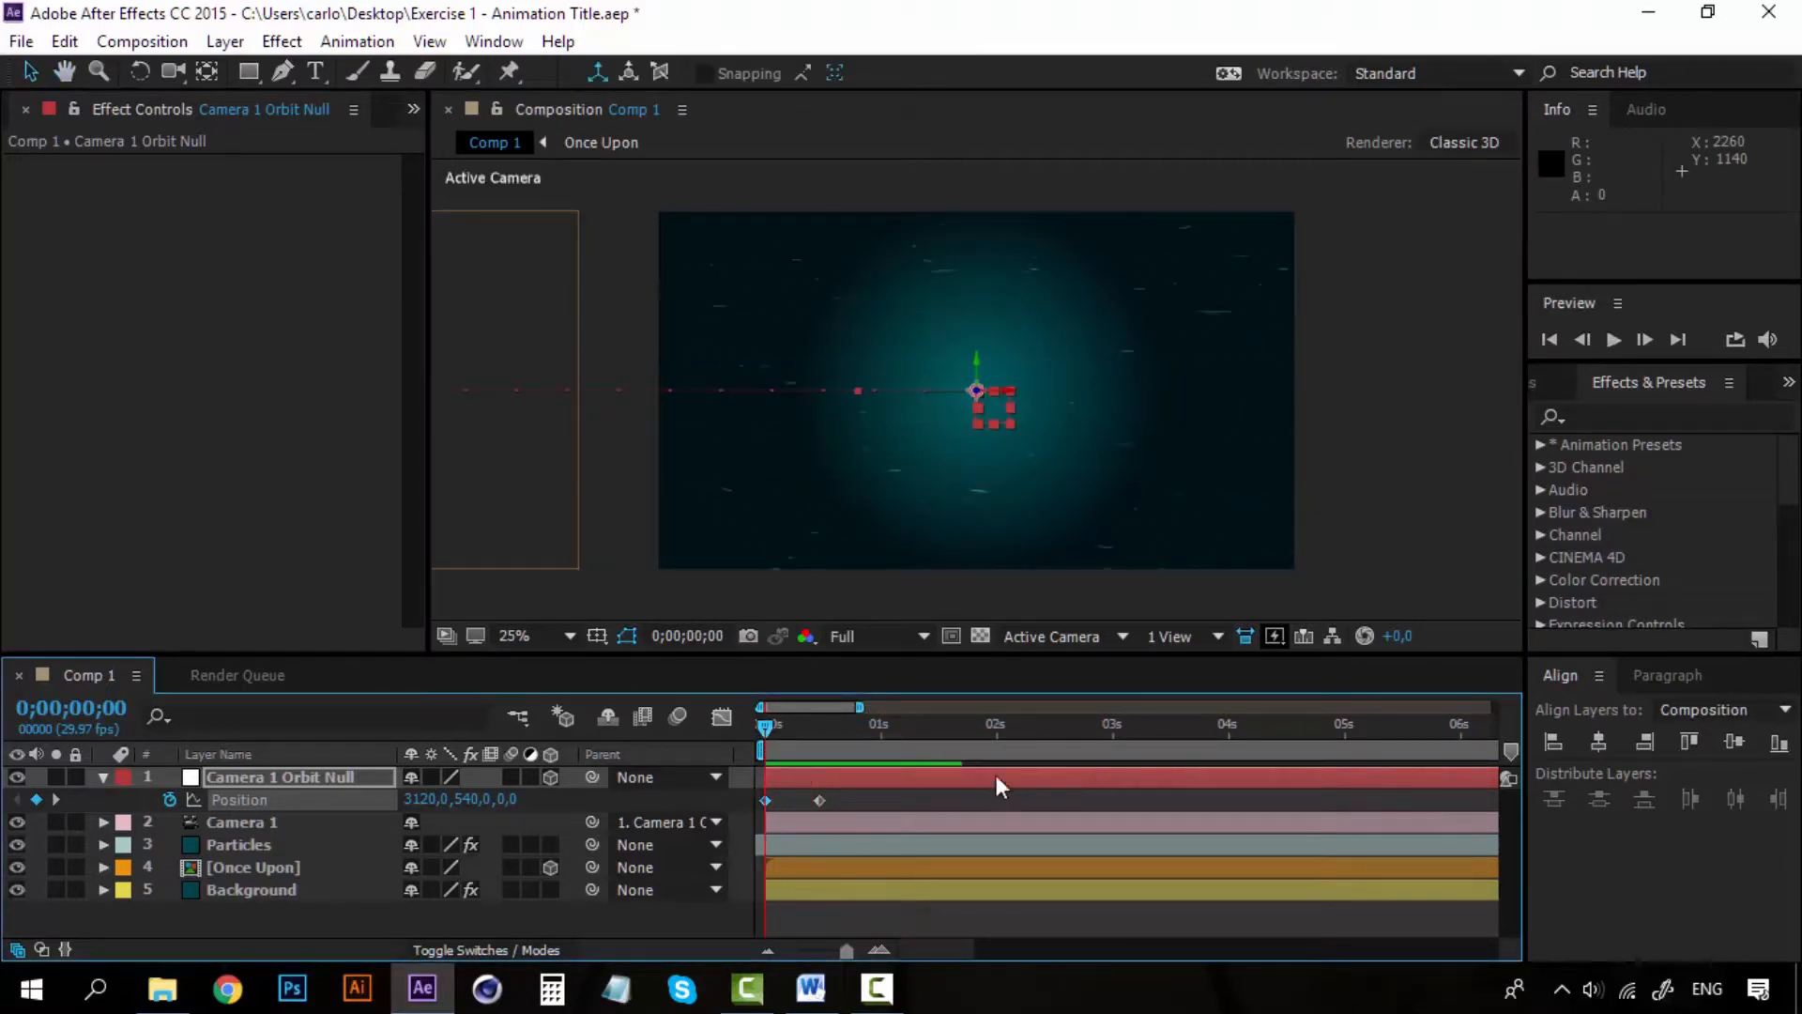
pyautogui.press('space')
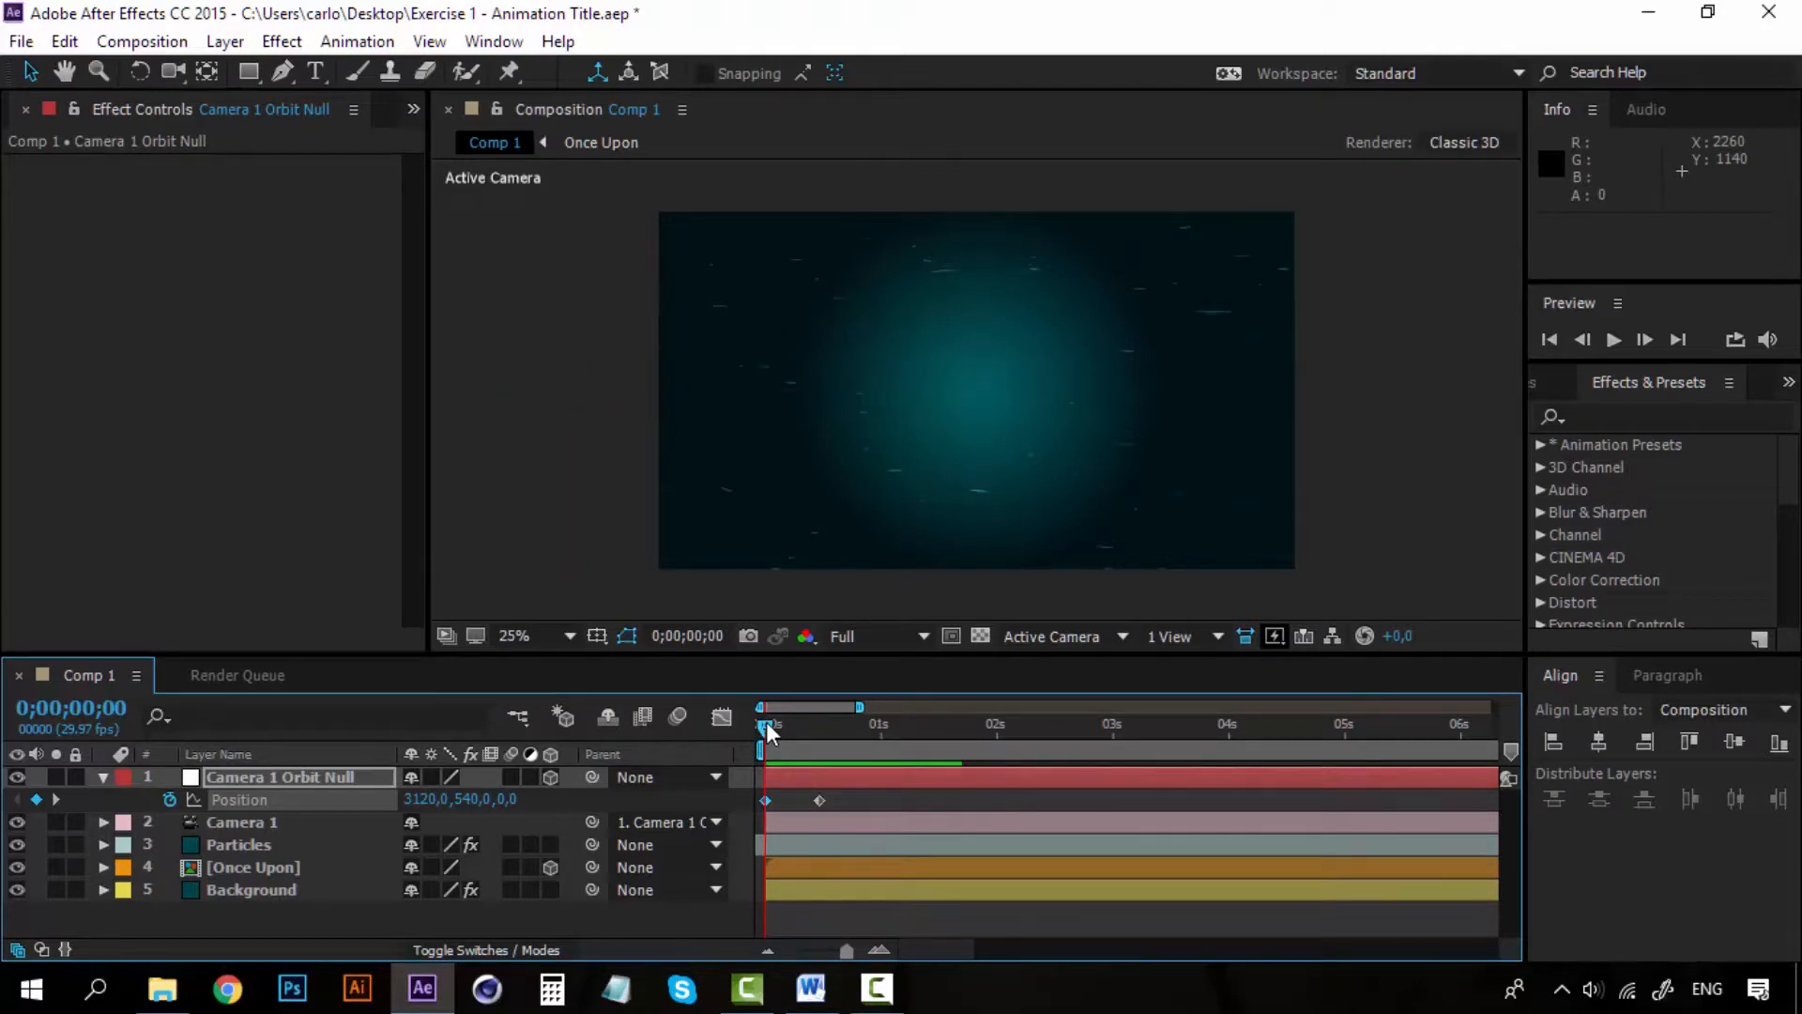
pyautogui.press('space')
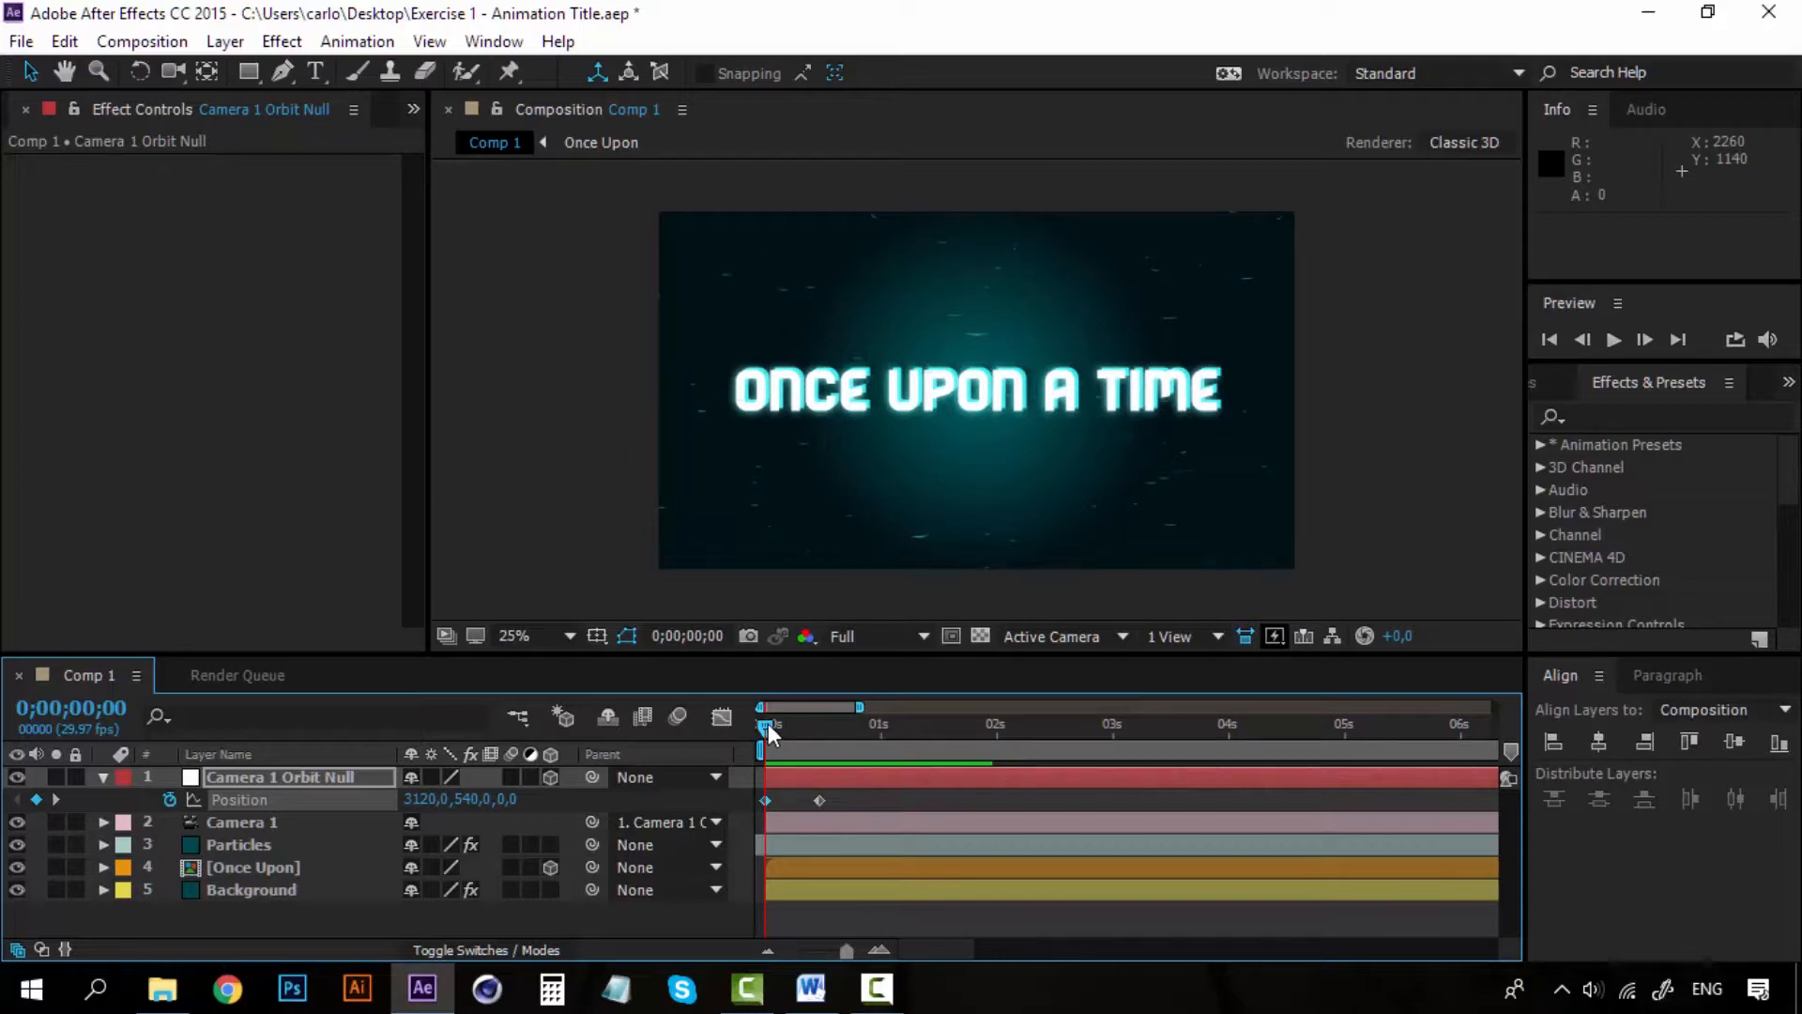
# - Preview the title's entrance several times at Third resolution
pyautogui.press('space')
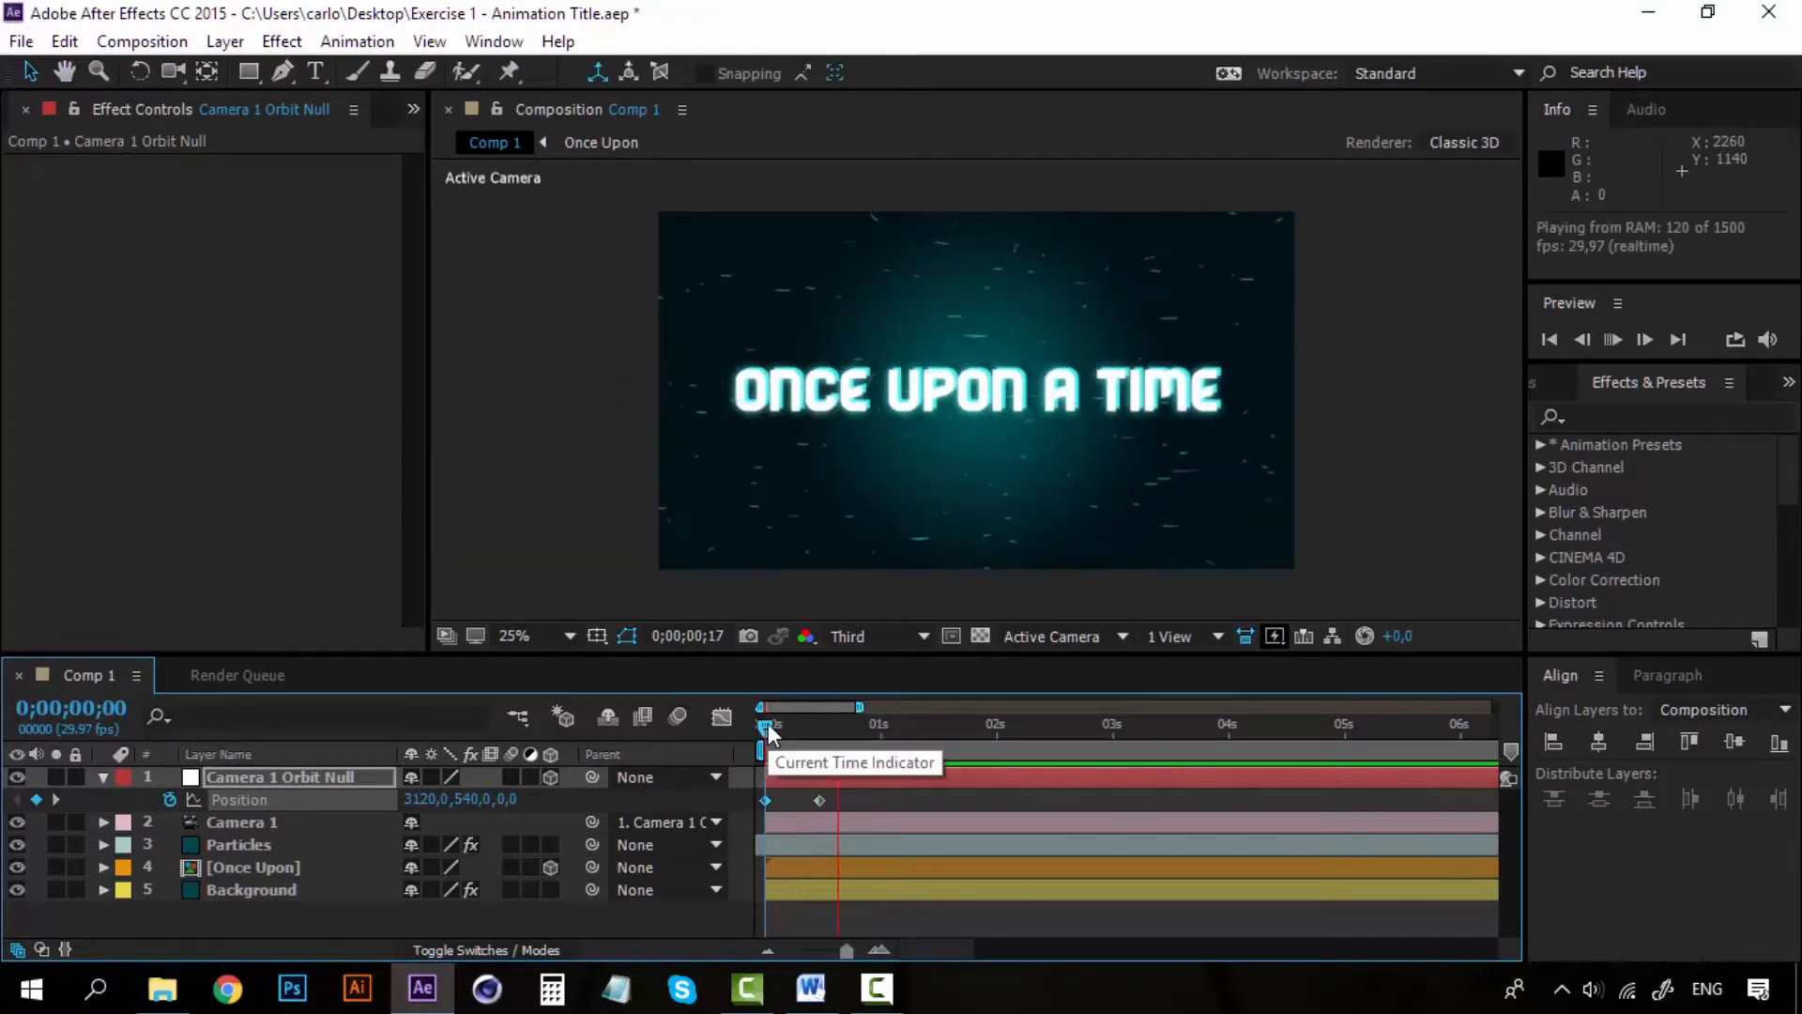
pyautogui.press('space')
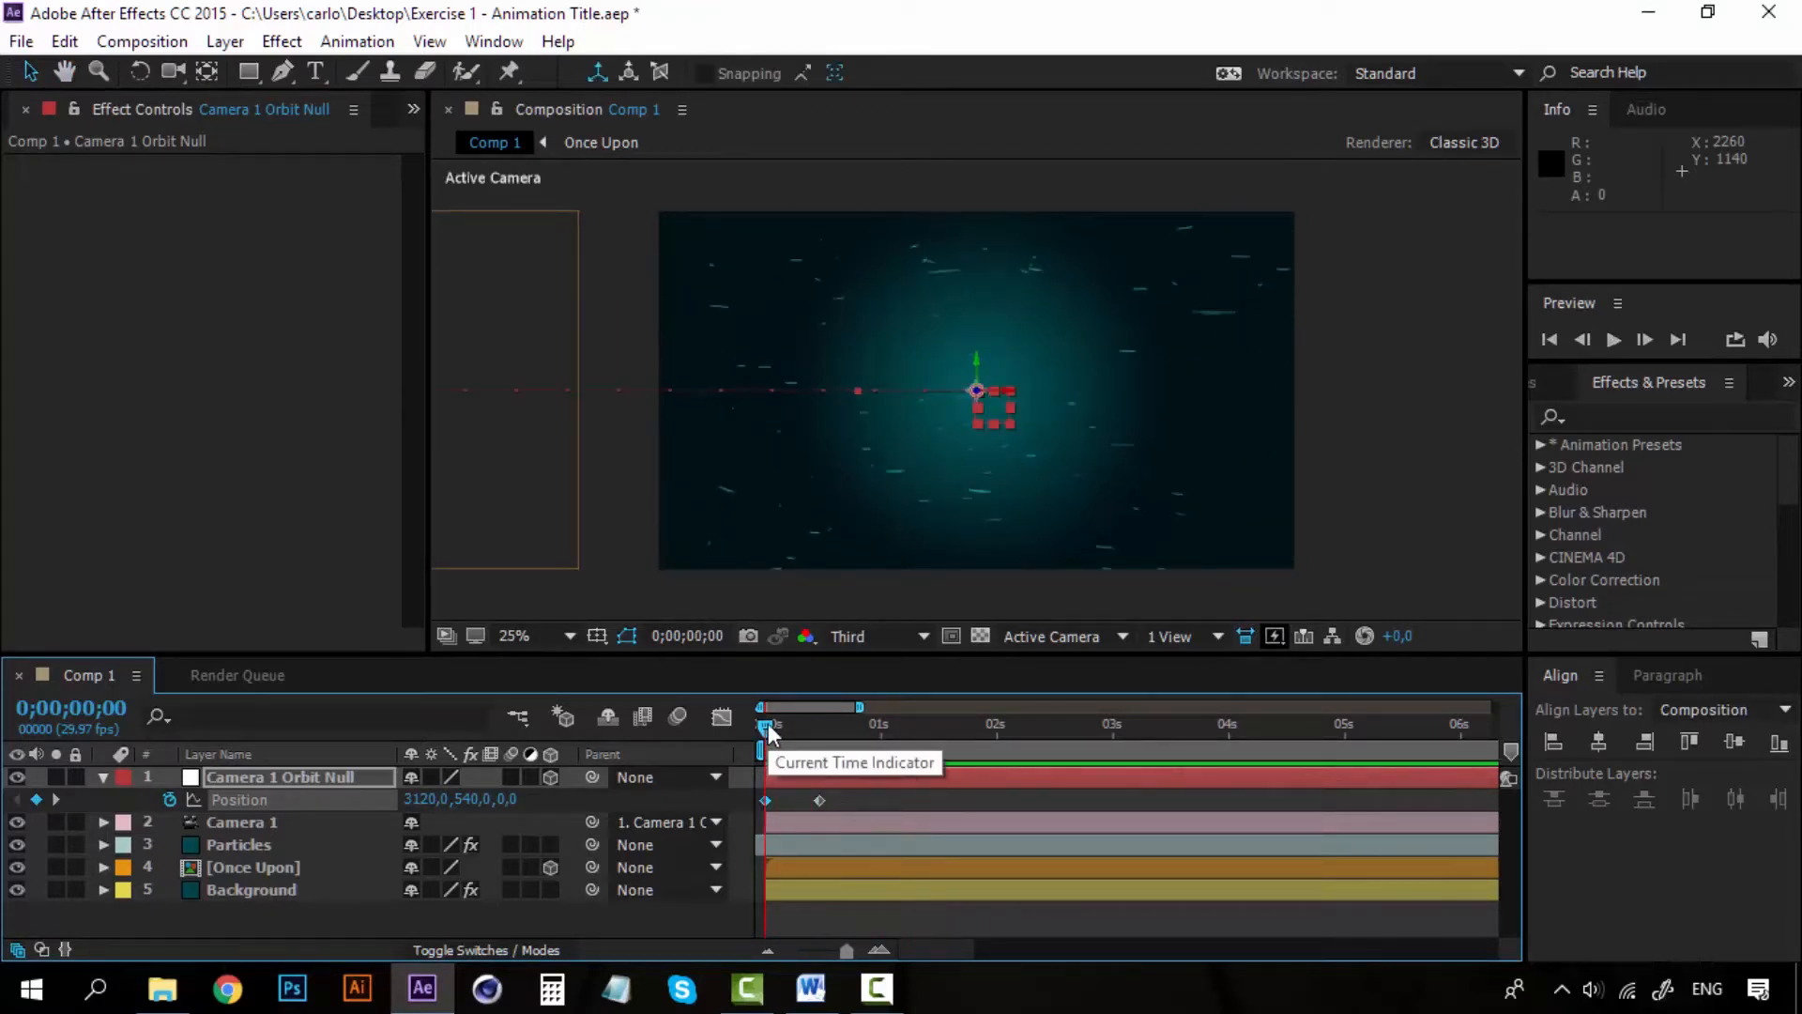
pyautogui.press('space')
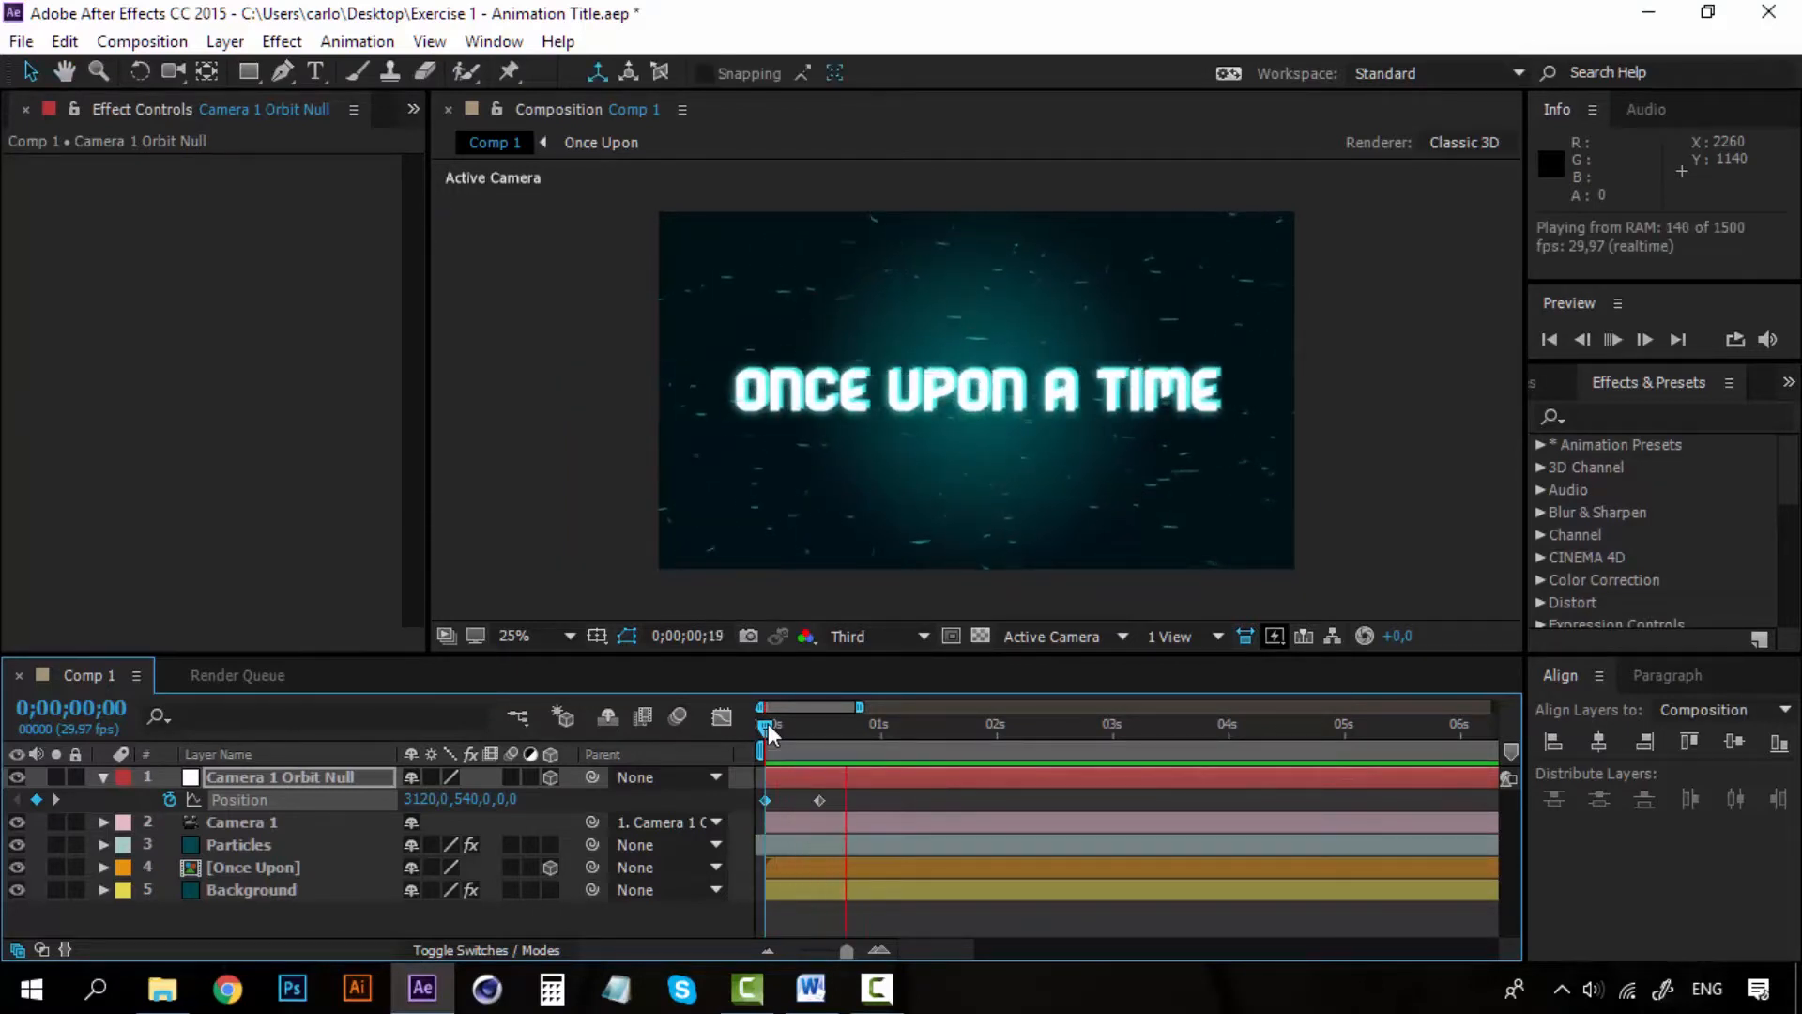
pyautogui.press('space')
pyautogui.press('space')
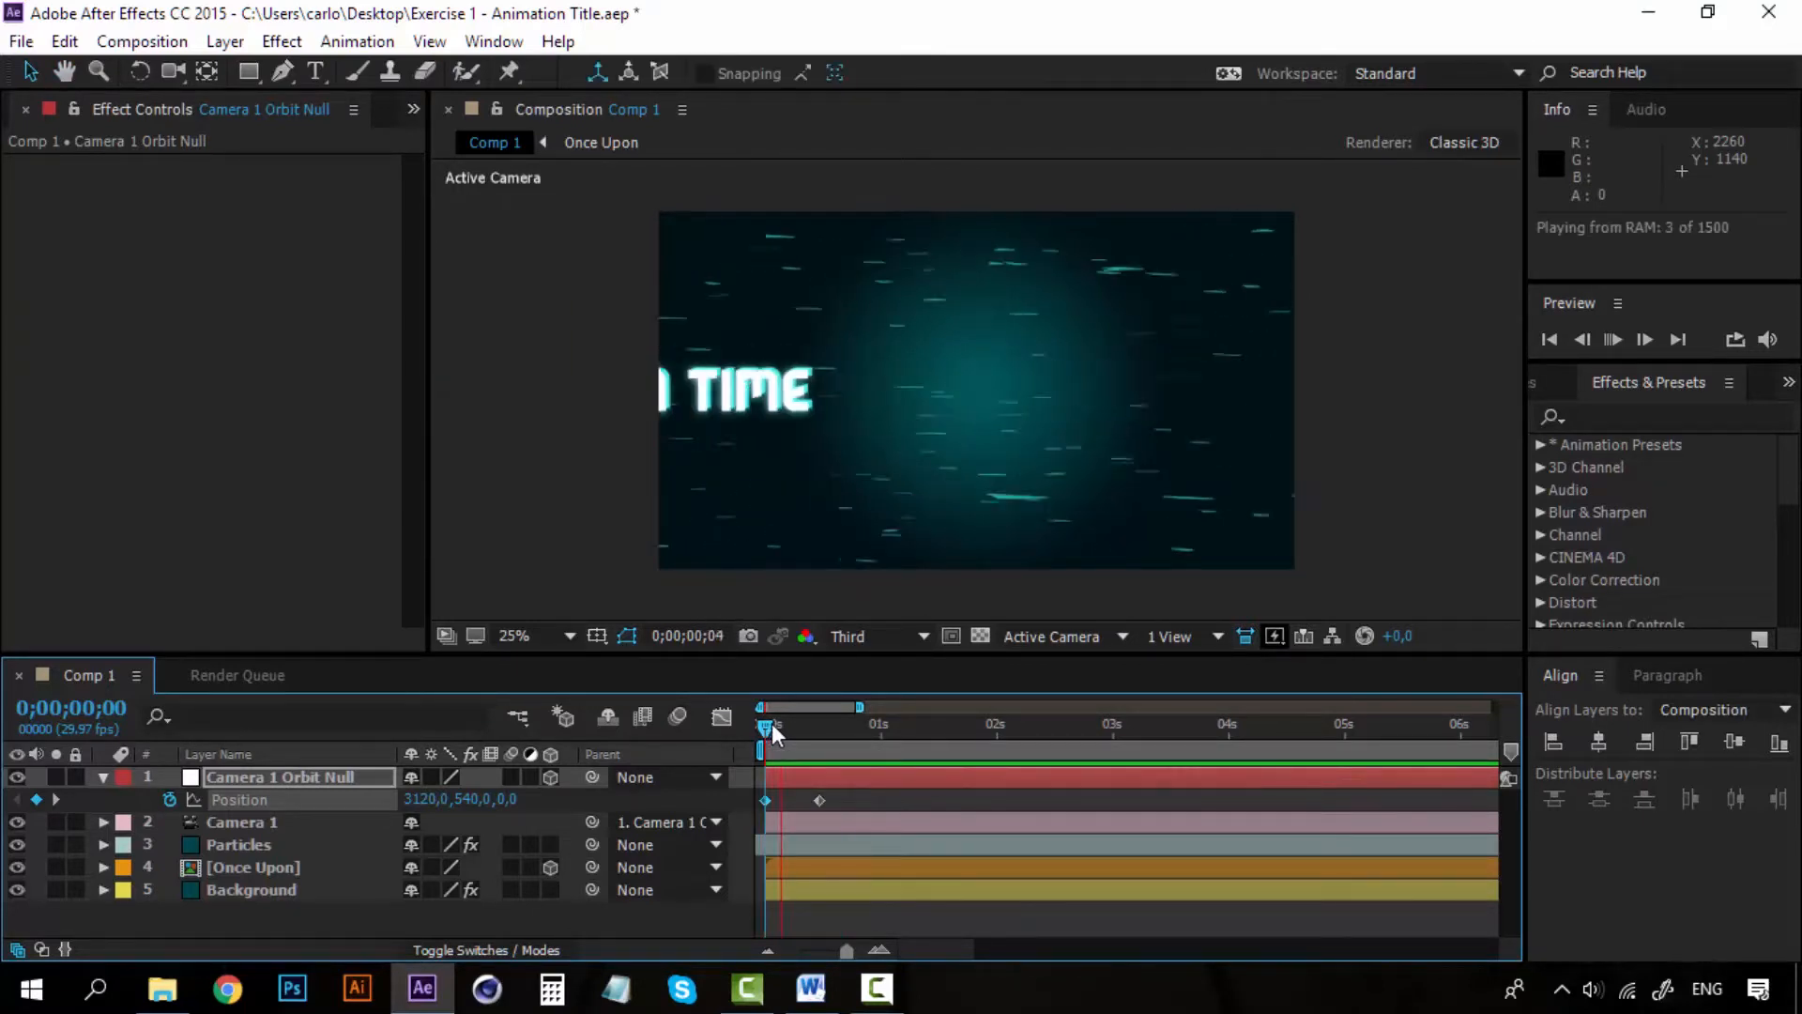
pyautogui.press('space')
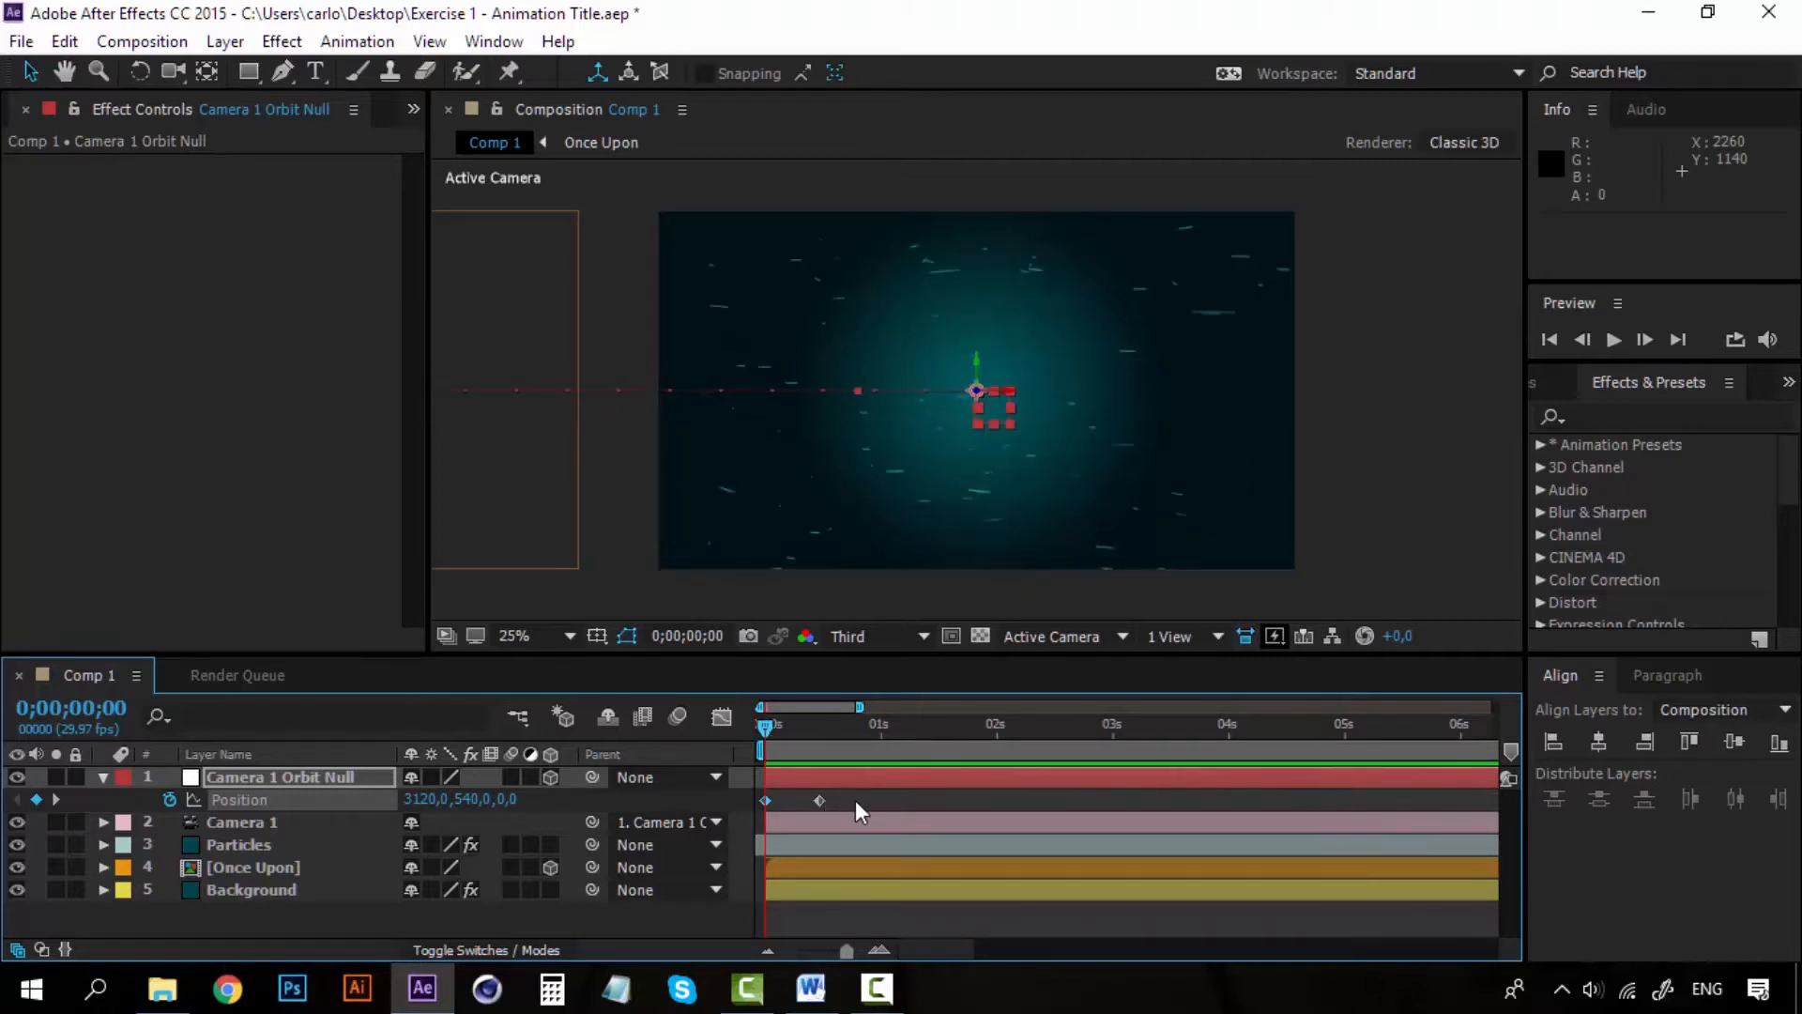
# - Move the second Position keyframe of the Camera 1 Orbit Null to 0;00;01;00 and preview the slower camera move
pyautogui.click(819, 800)
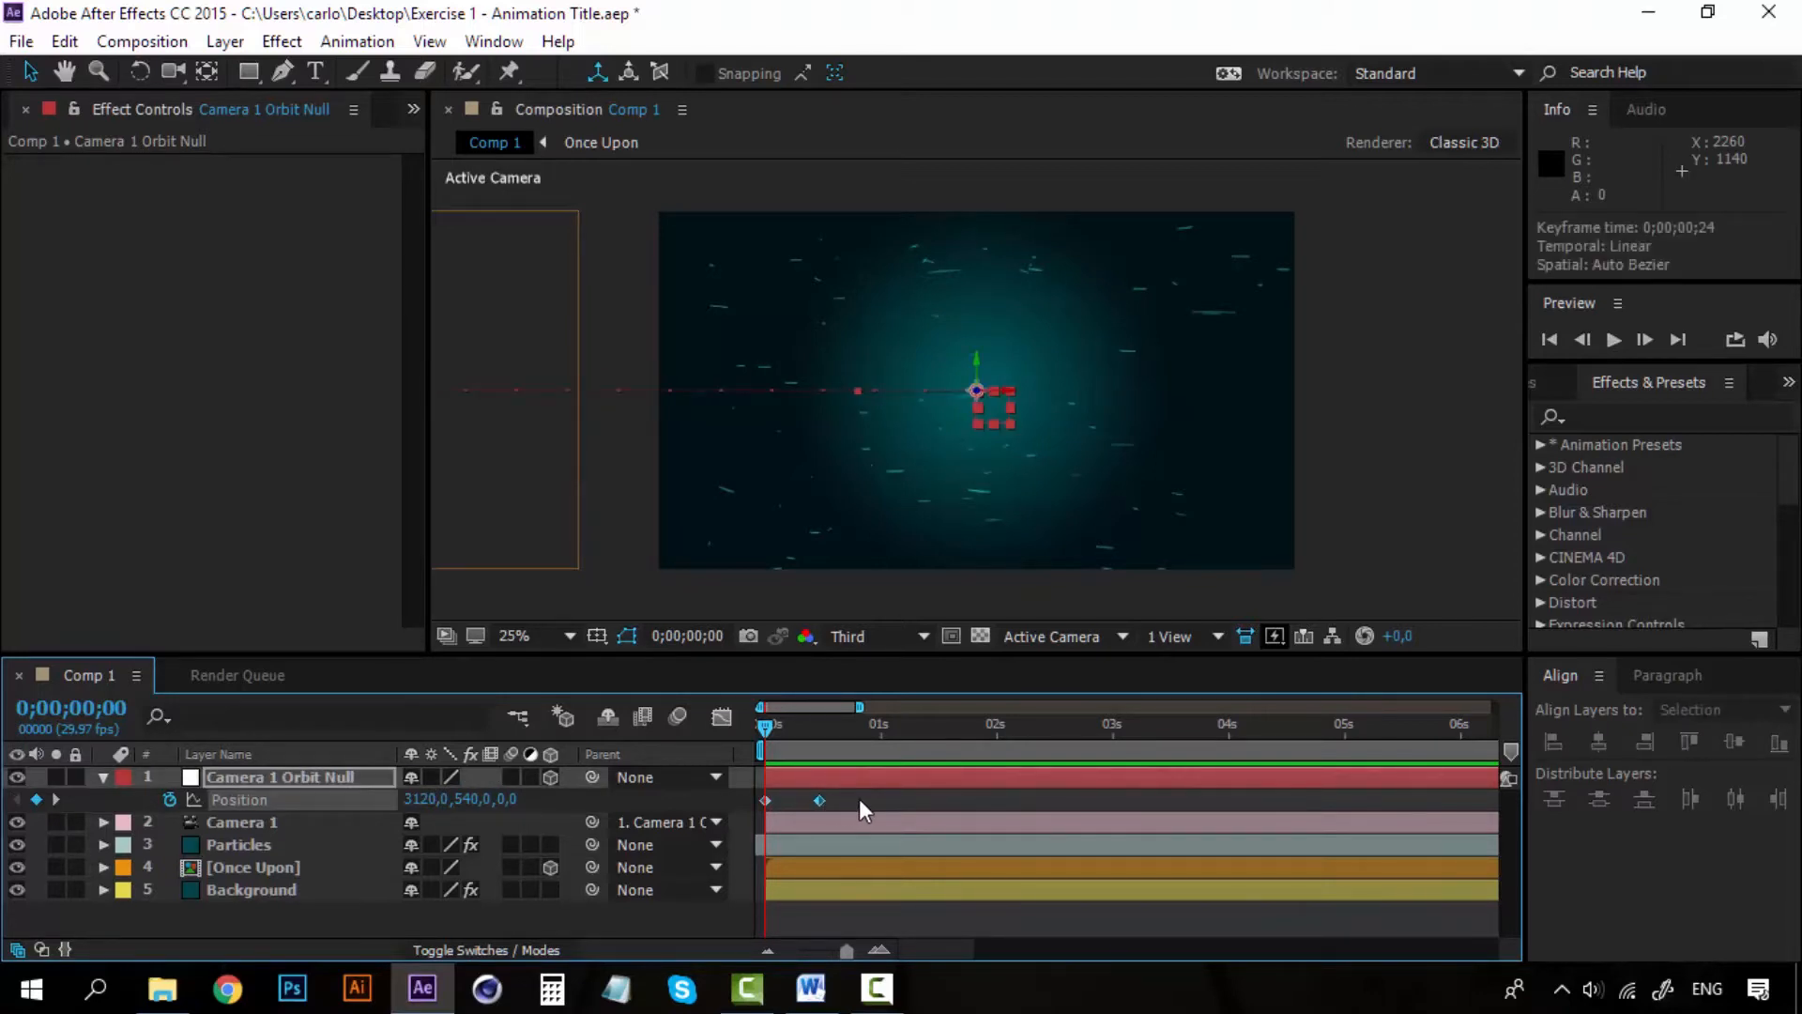
pyautogui.moveTo(819, 801); pyautogui.dragTo(881, 801)
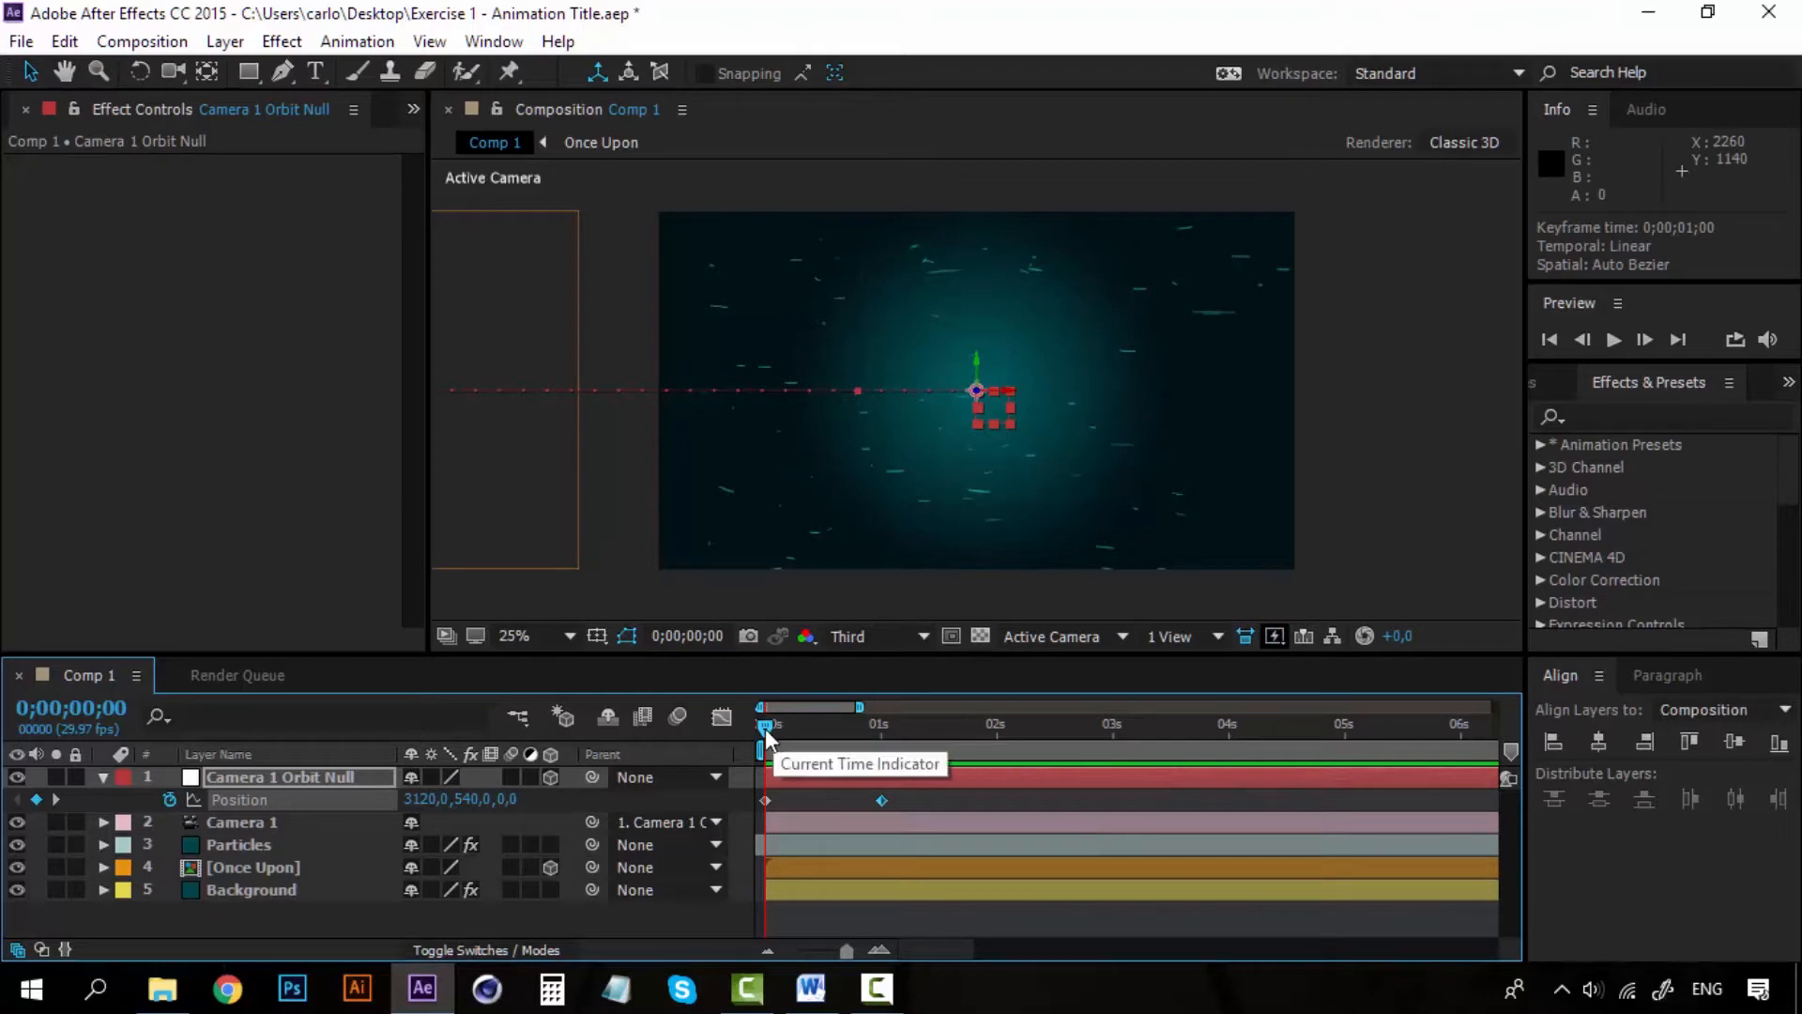
pyautogui.press('space')
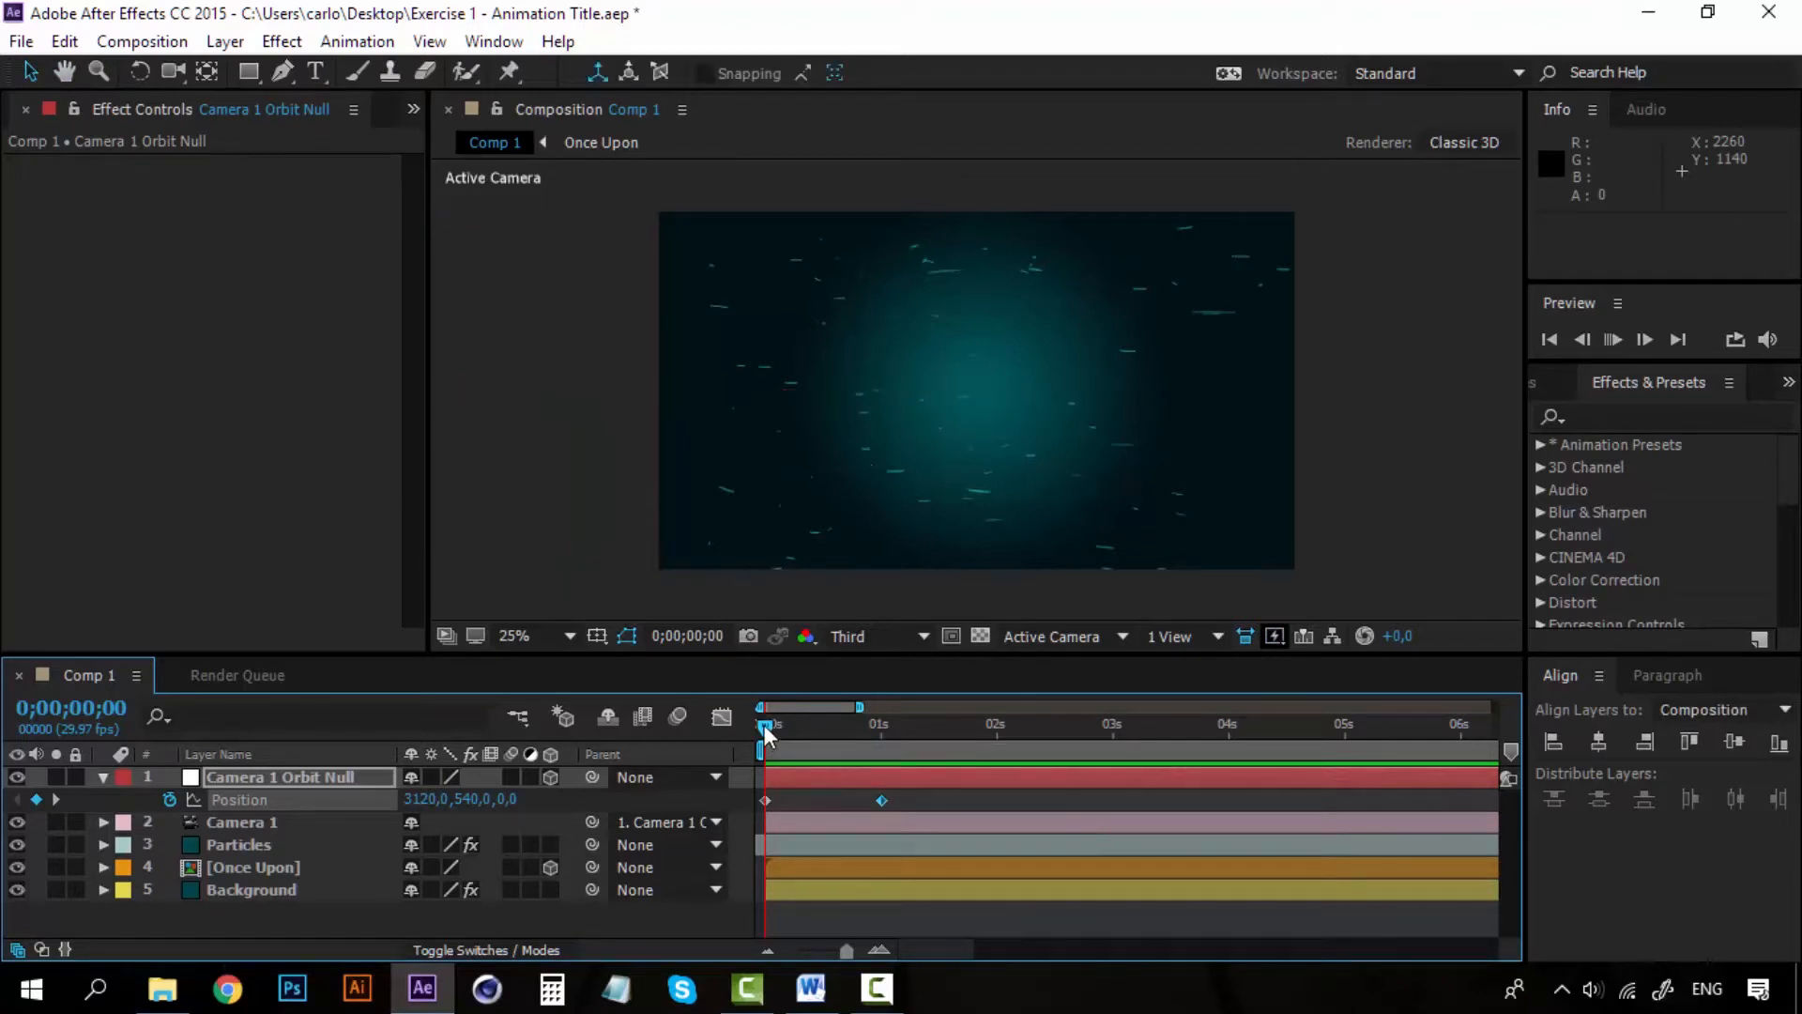
pyautogui.press('space')
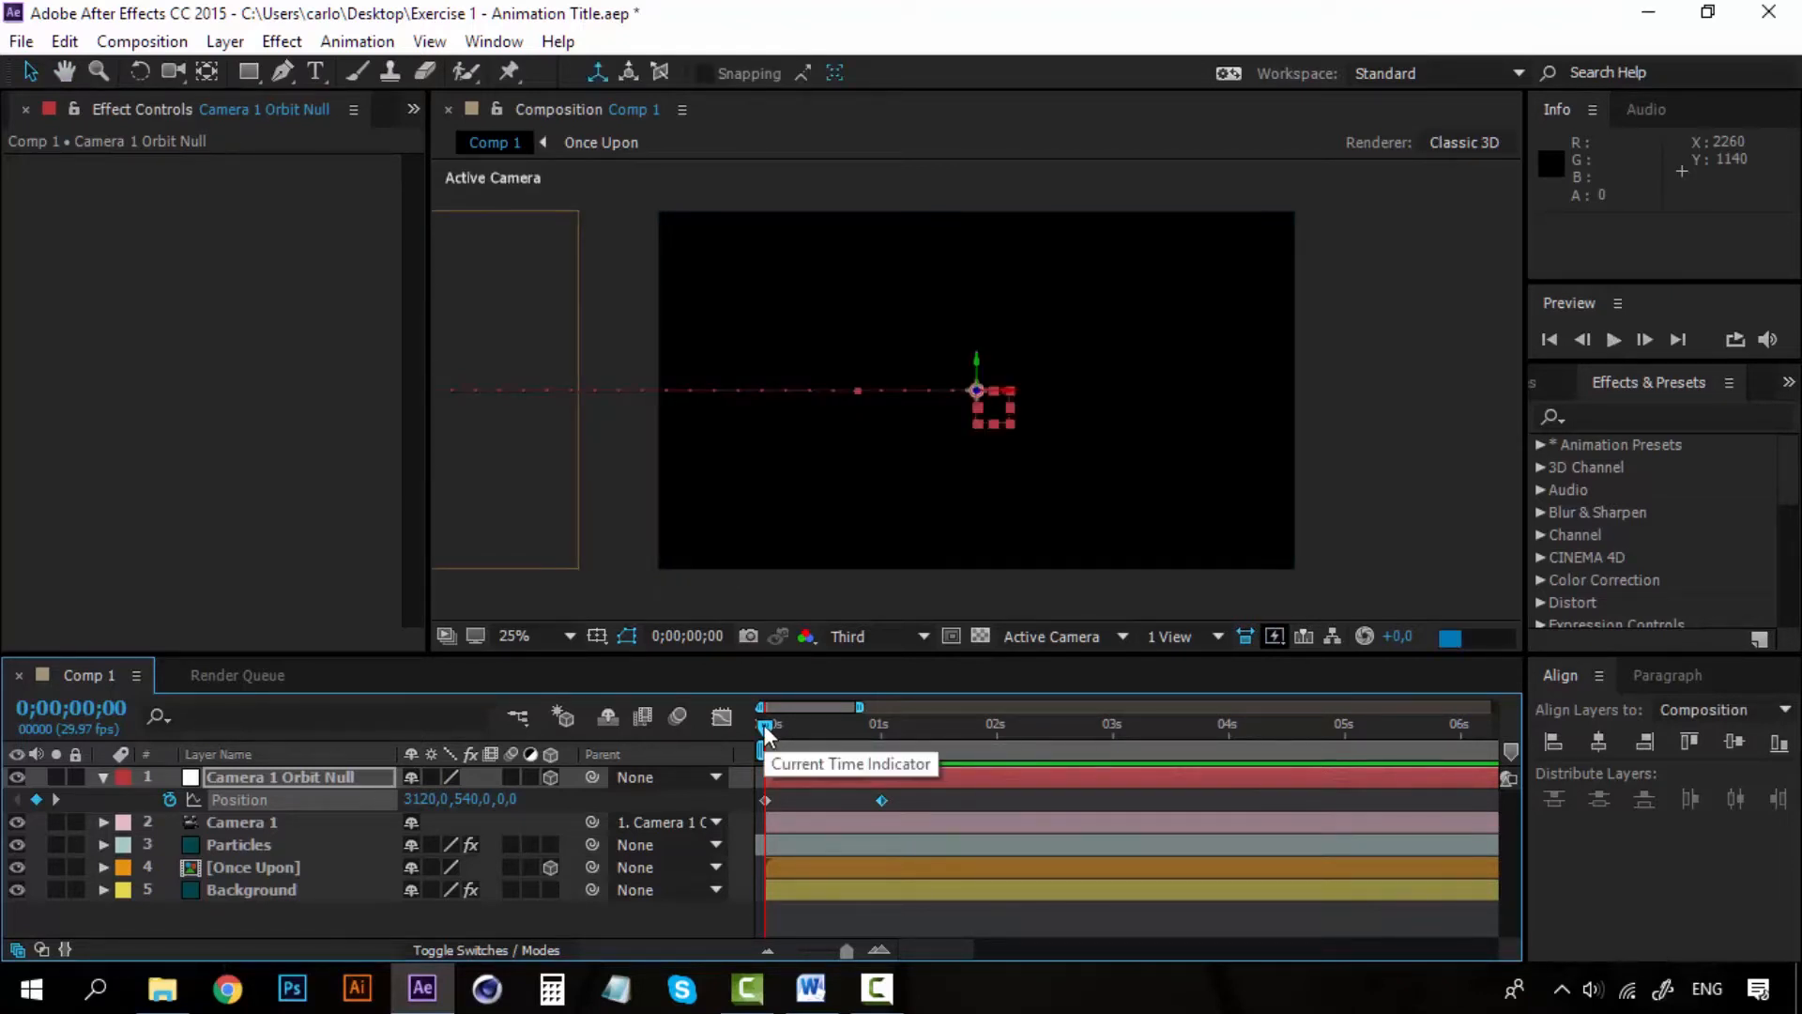
pyautogui.press('space')
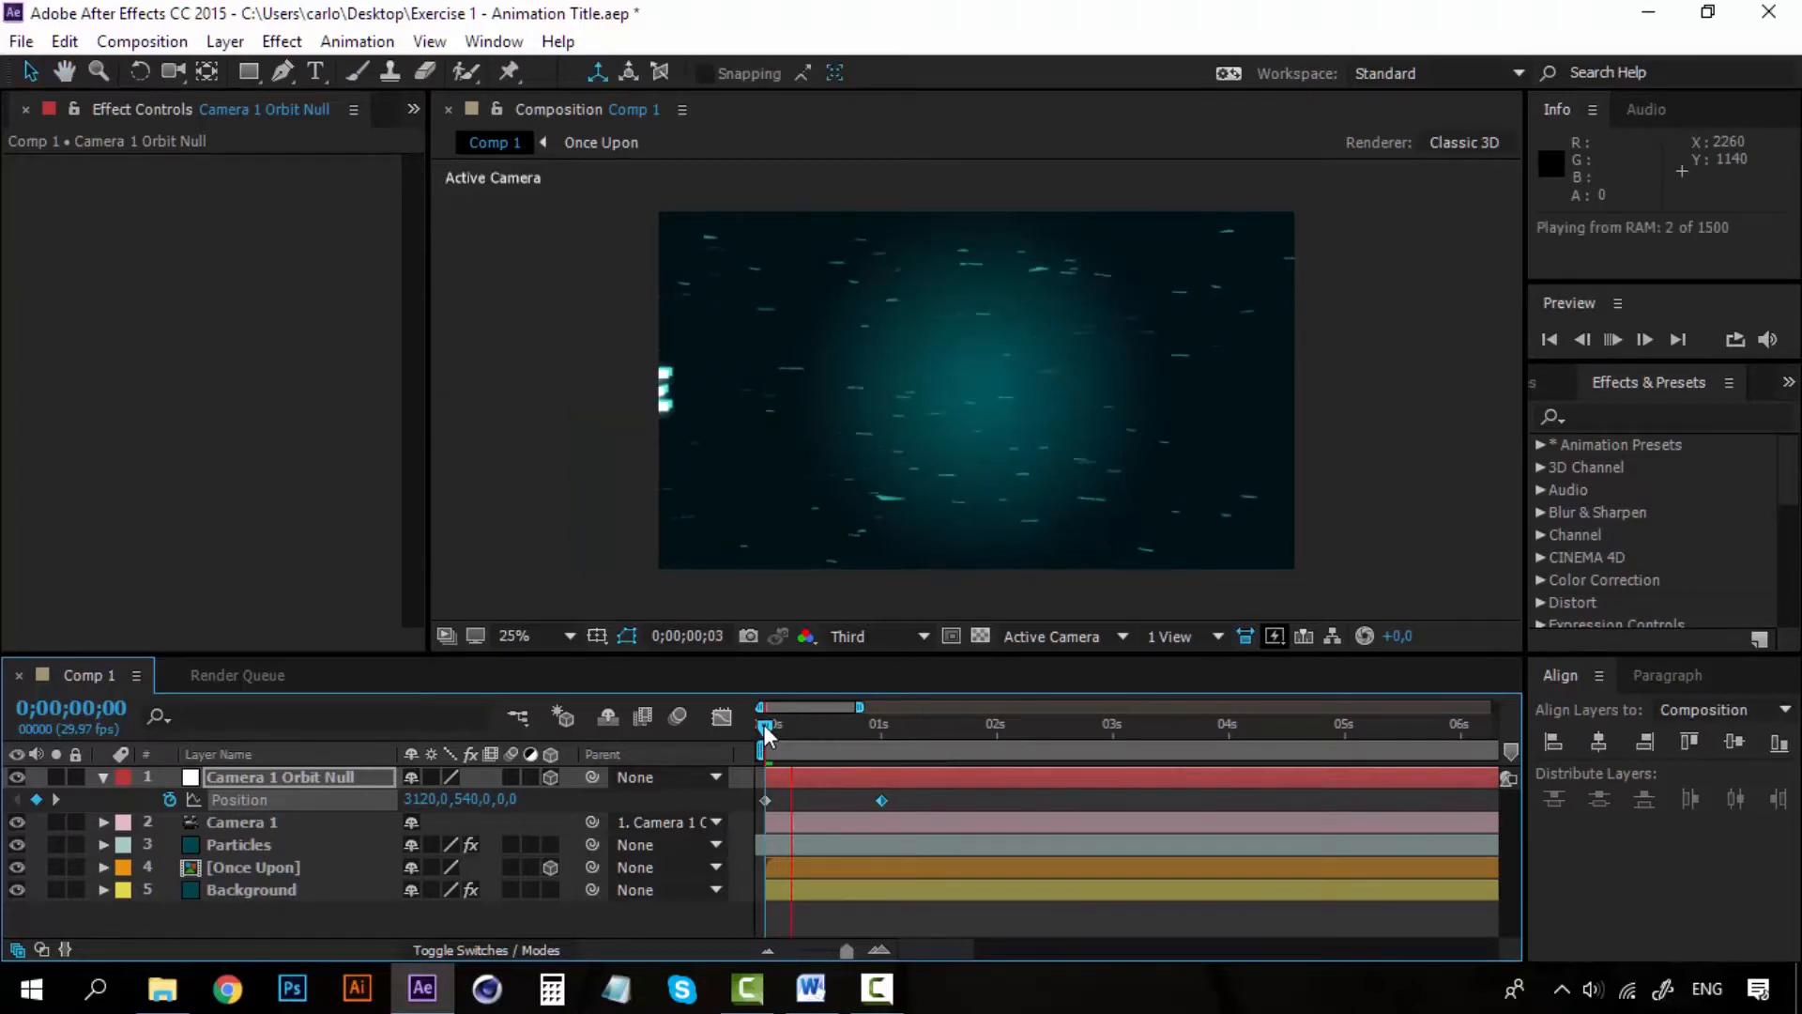
pyautogui.press('space')
pyautogui.press('space')
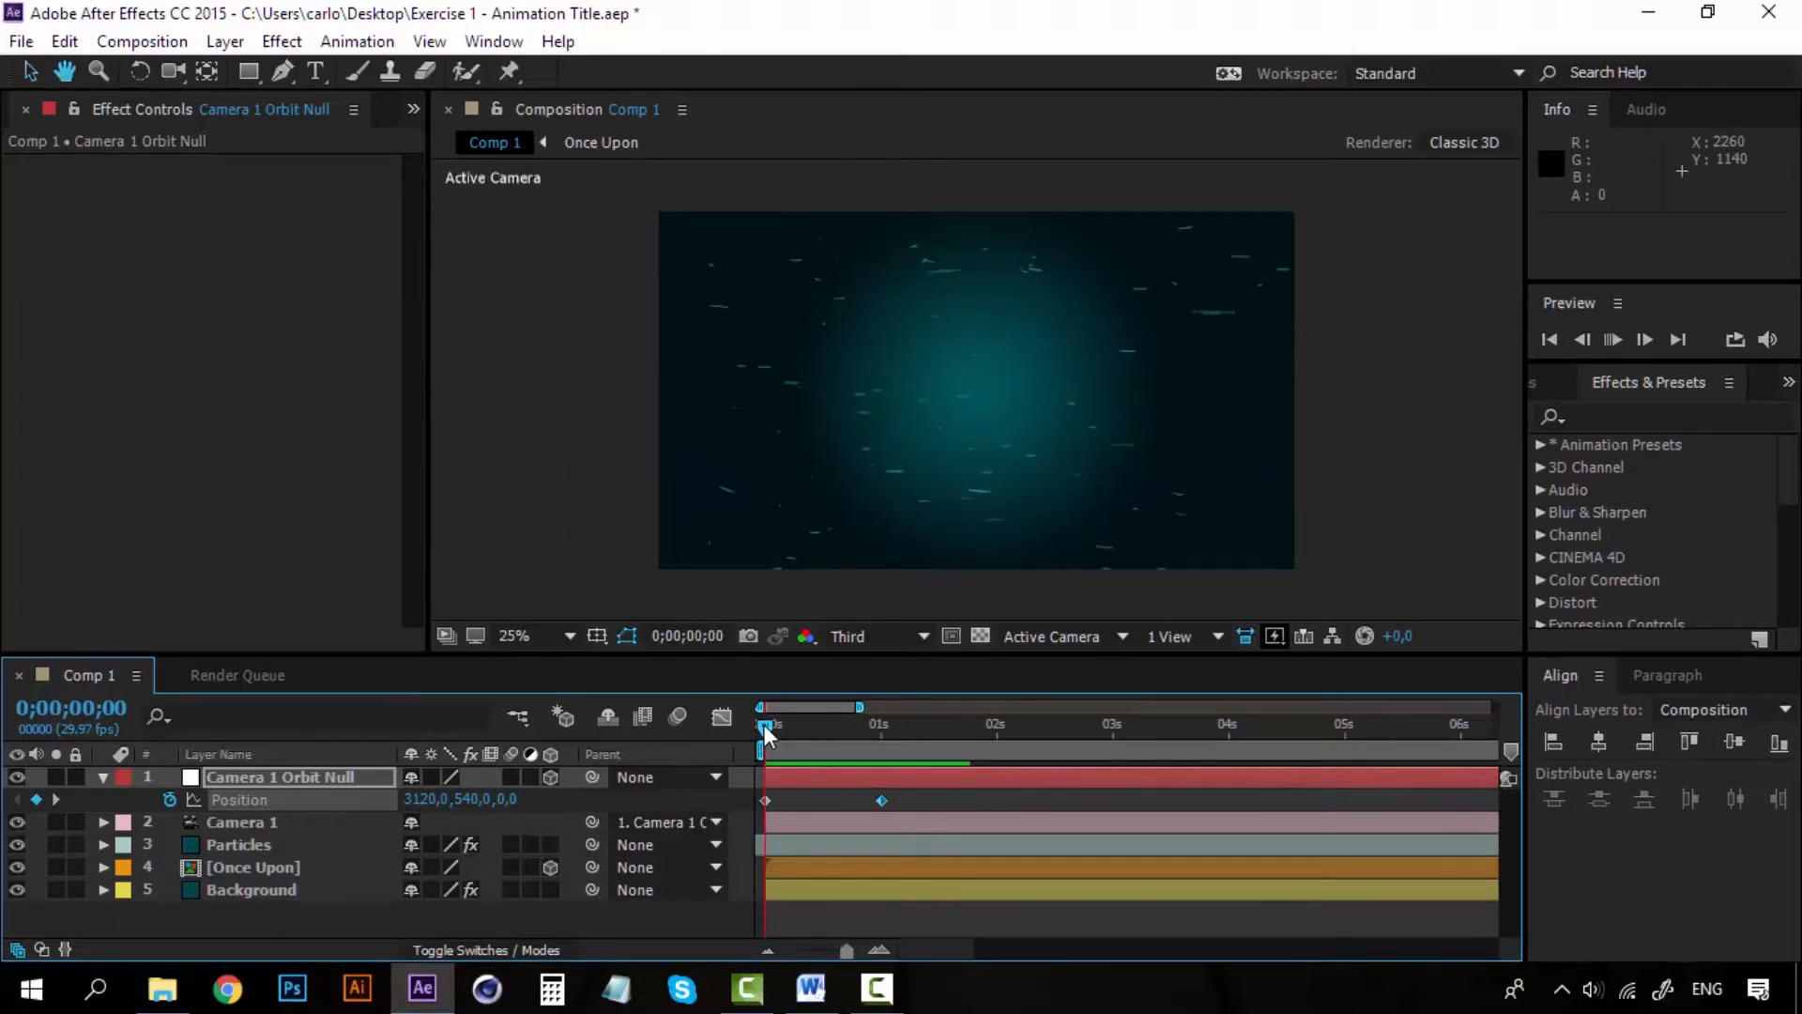
pyautogui.press('space')
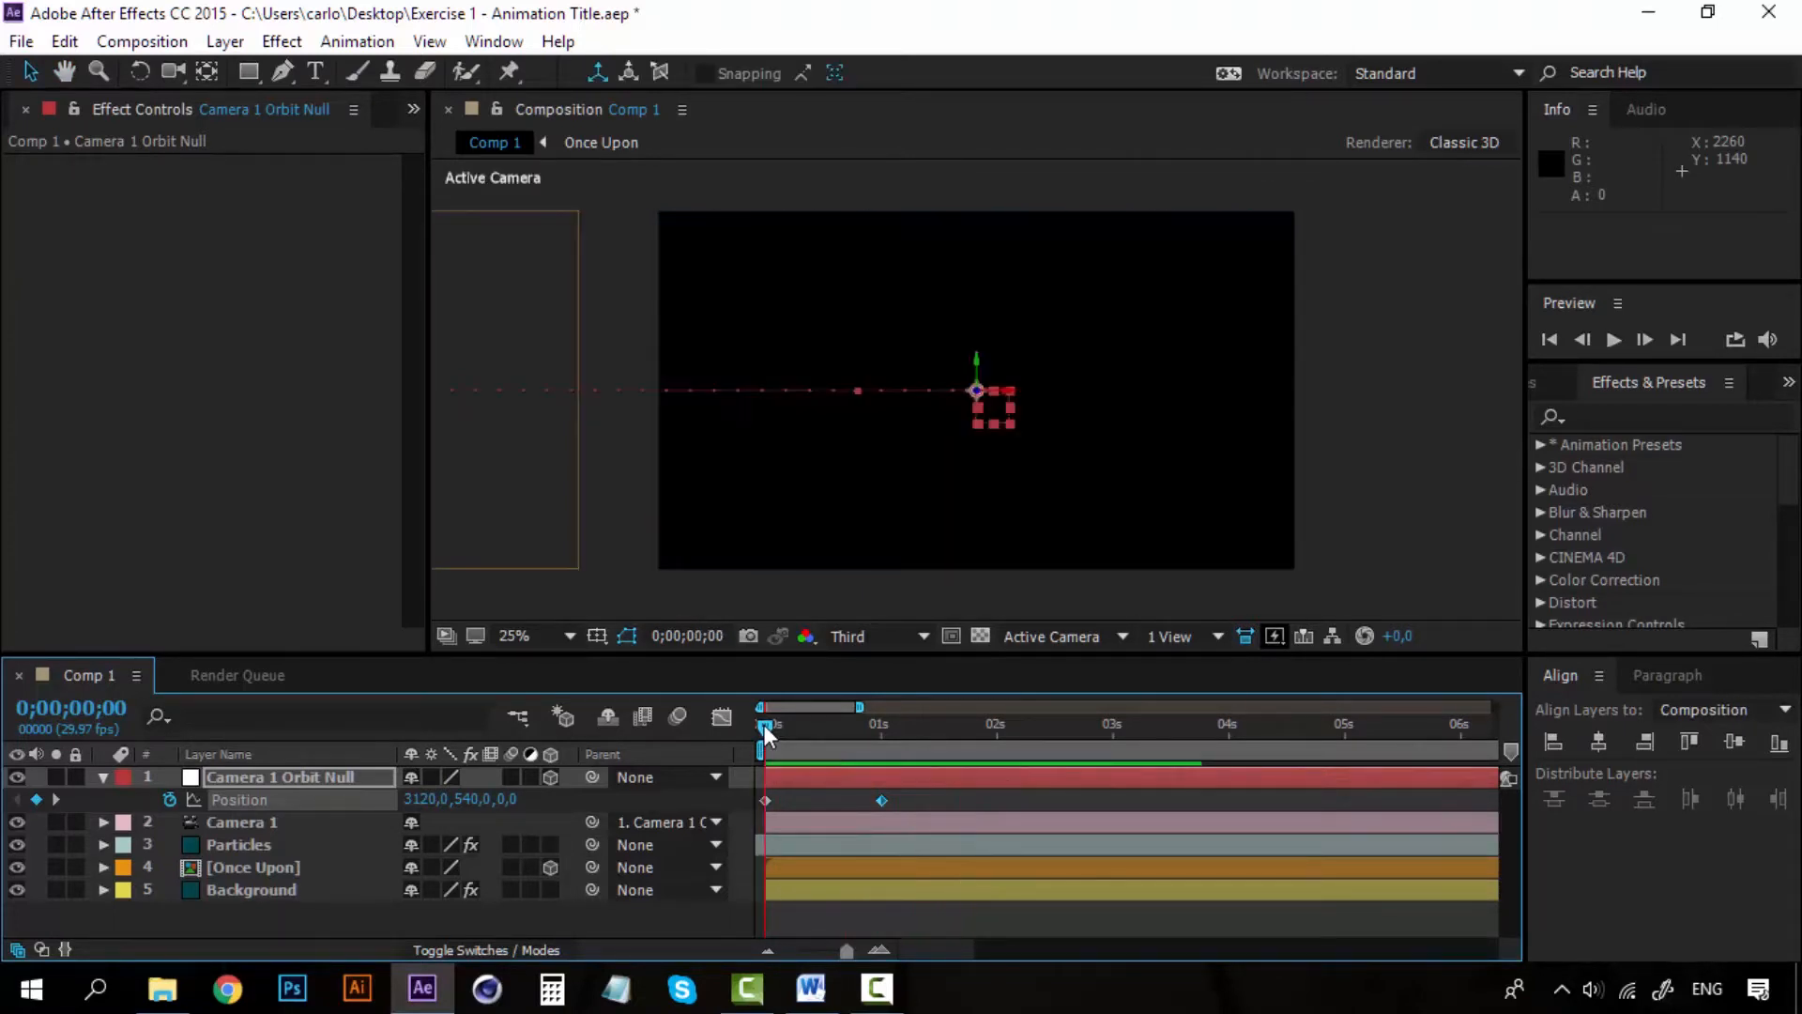
pyautogui.press('space')
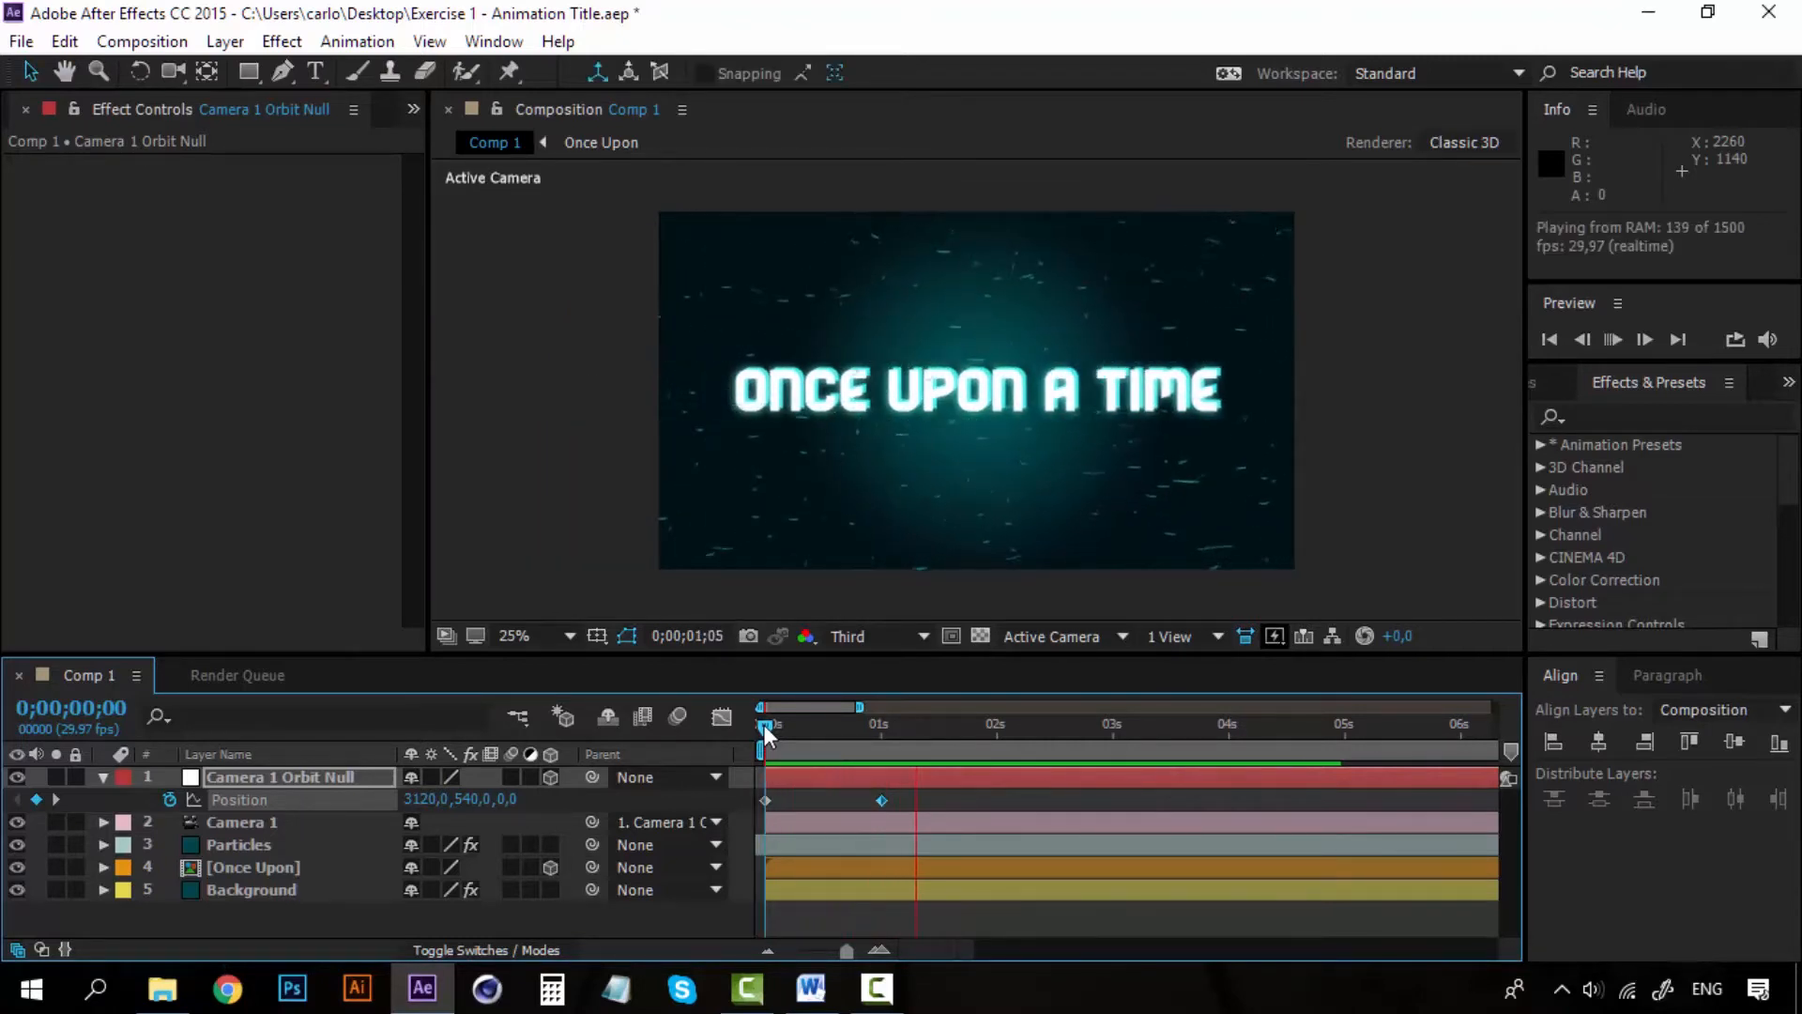
# - Replay the slower camera move from the start of the timeline several times
pyautogui.press('space')
pyautogui.press('space')
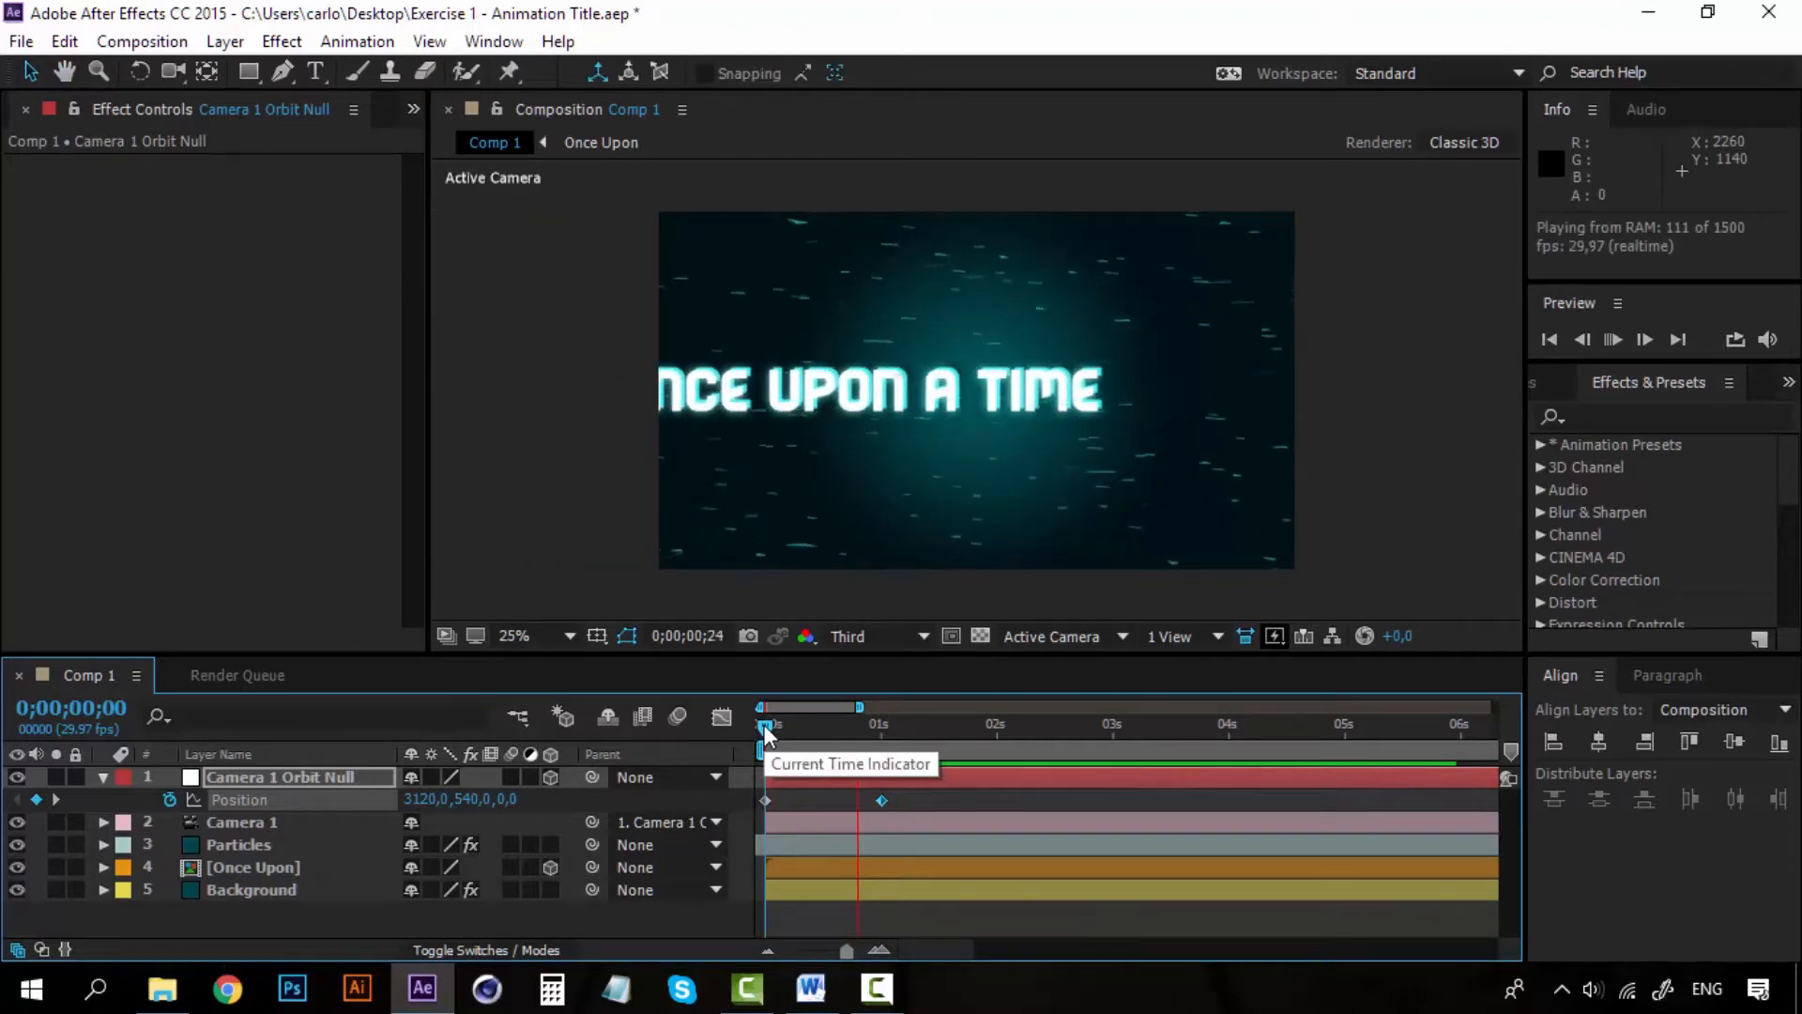
pyautogui.press('space')
pyautogui.press('space')
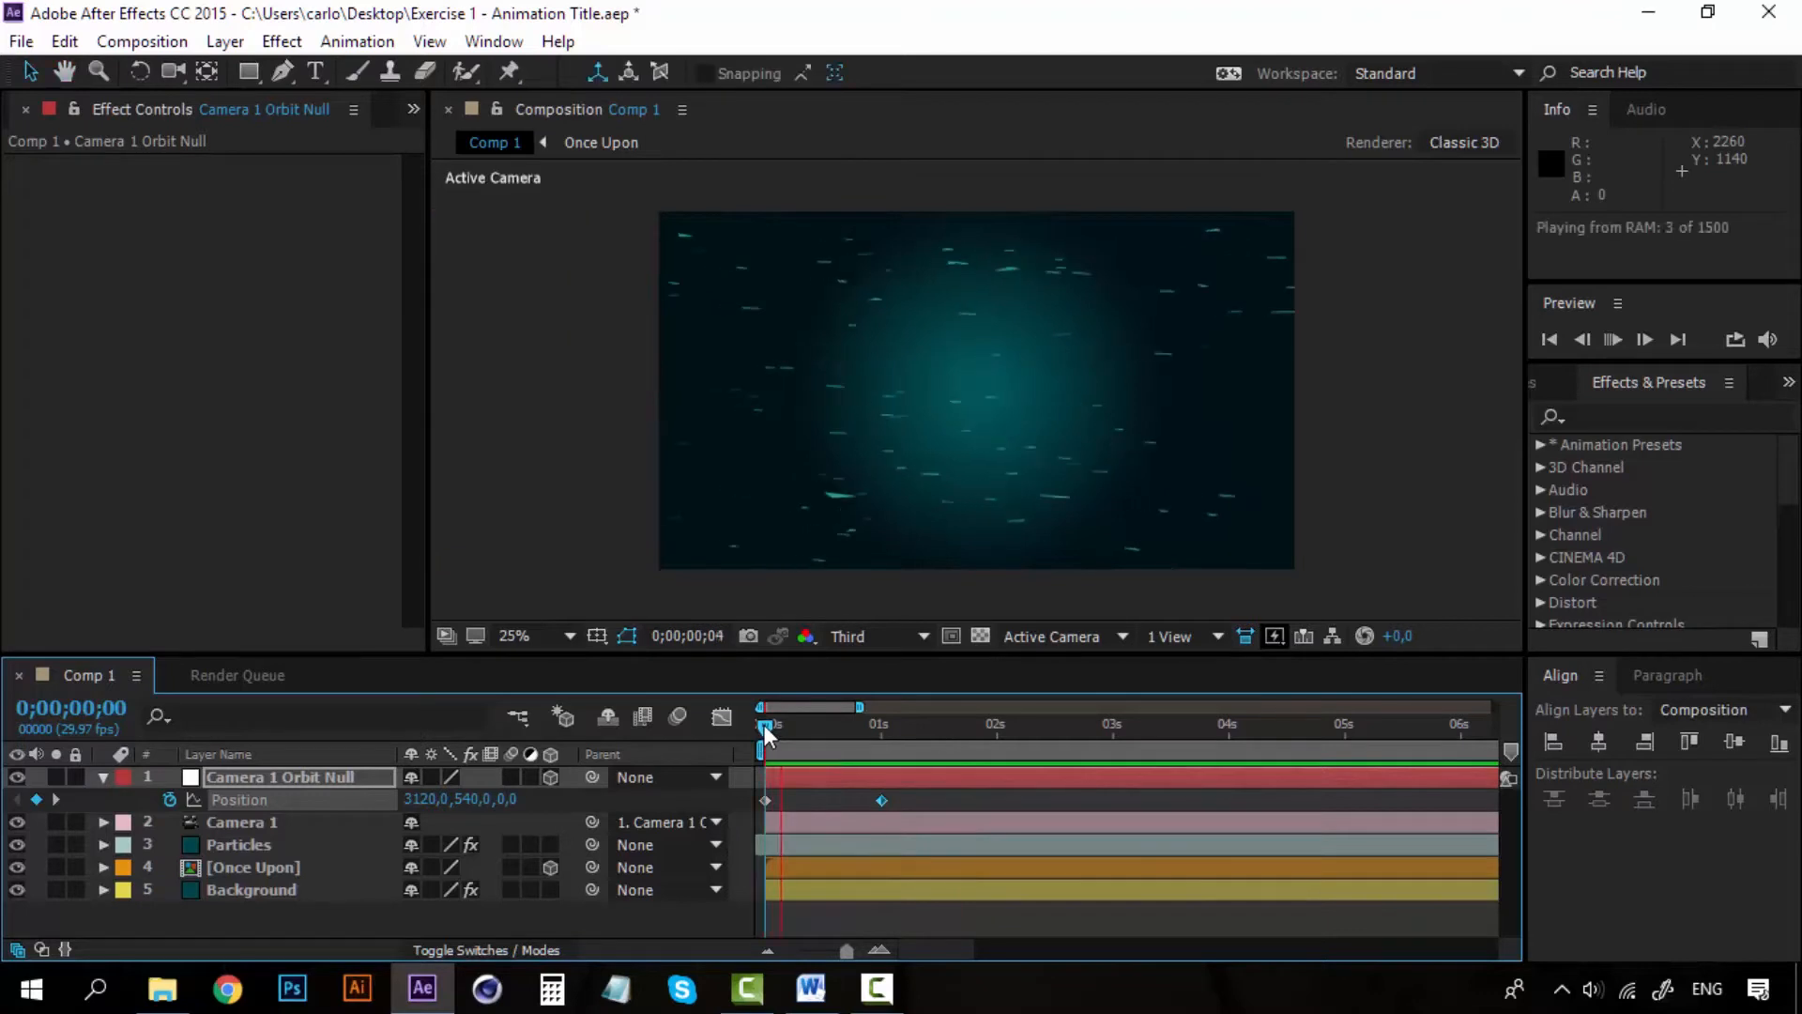
pyautogui.press('space')
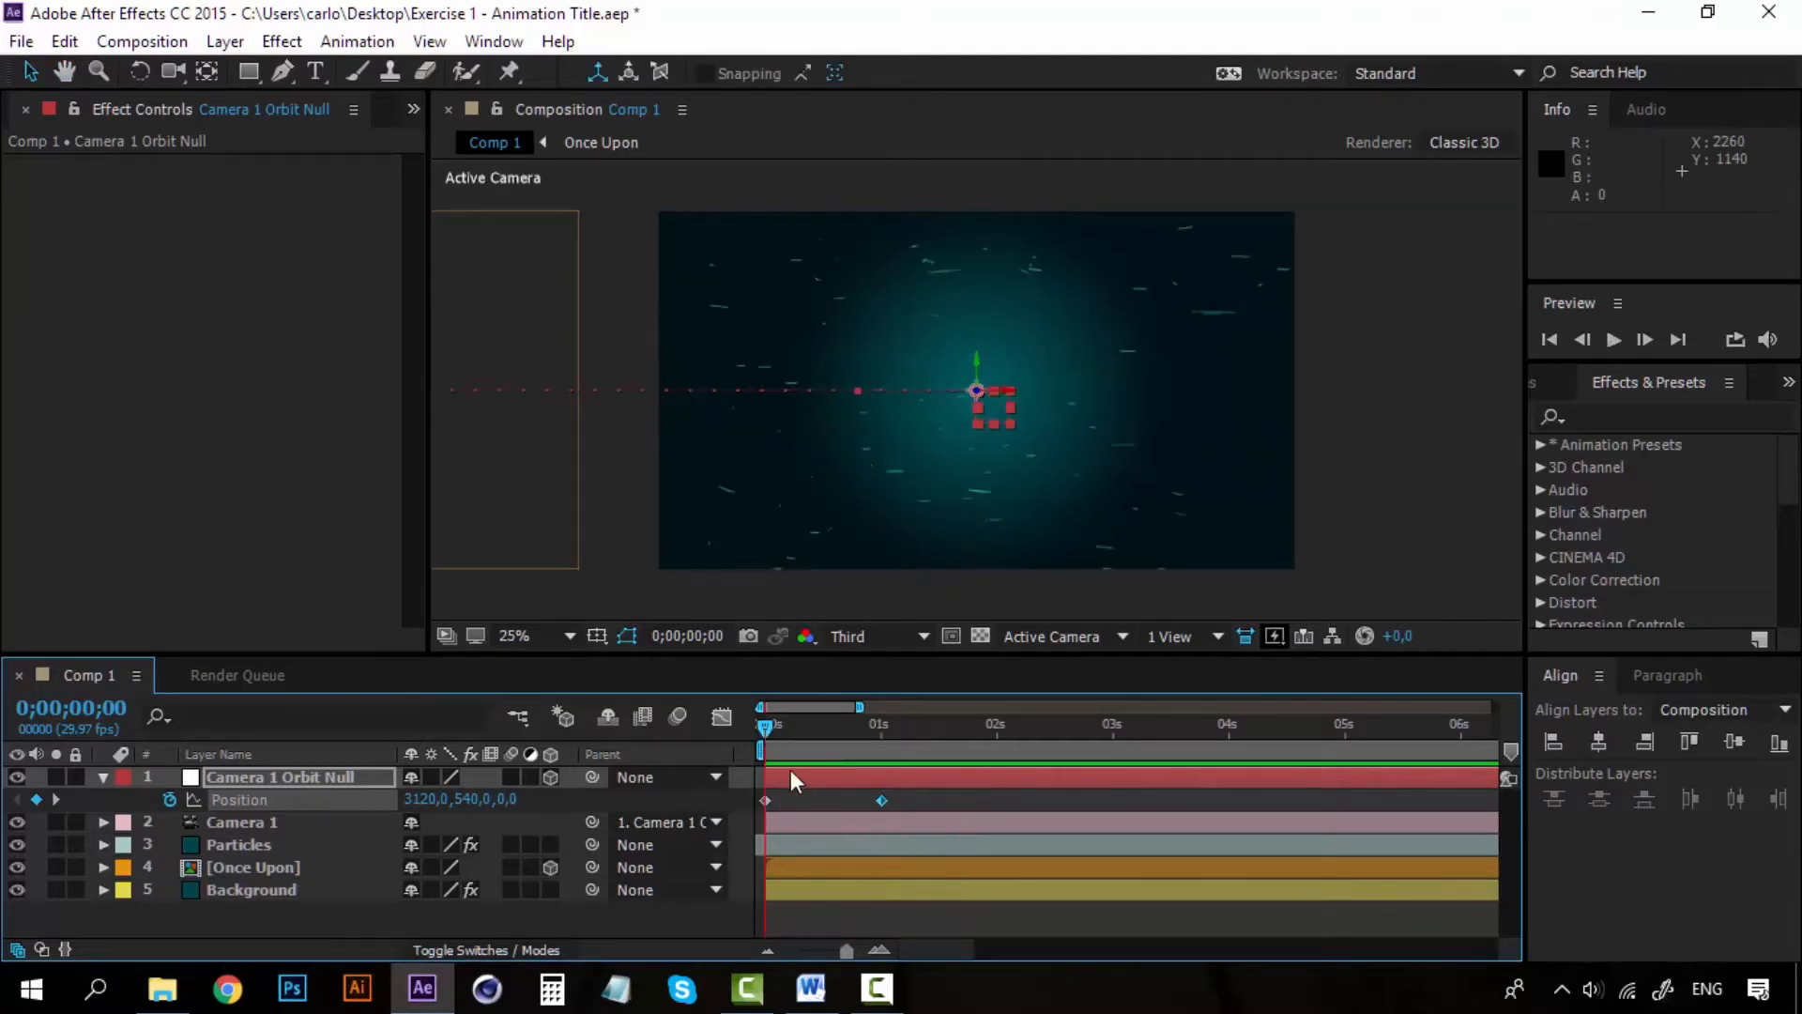
# - Apply Easy Ease to the Camera 1 Orbit Null's second Position keyframe at 0;00;01;00
pyautogui.click(916, 806)
pyautogui.click(882, 800)
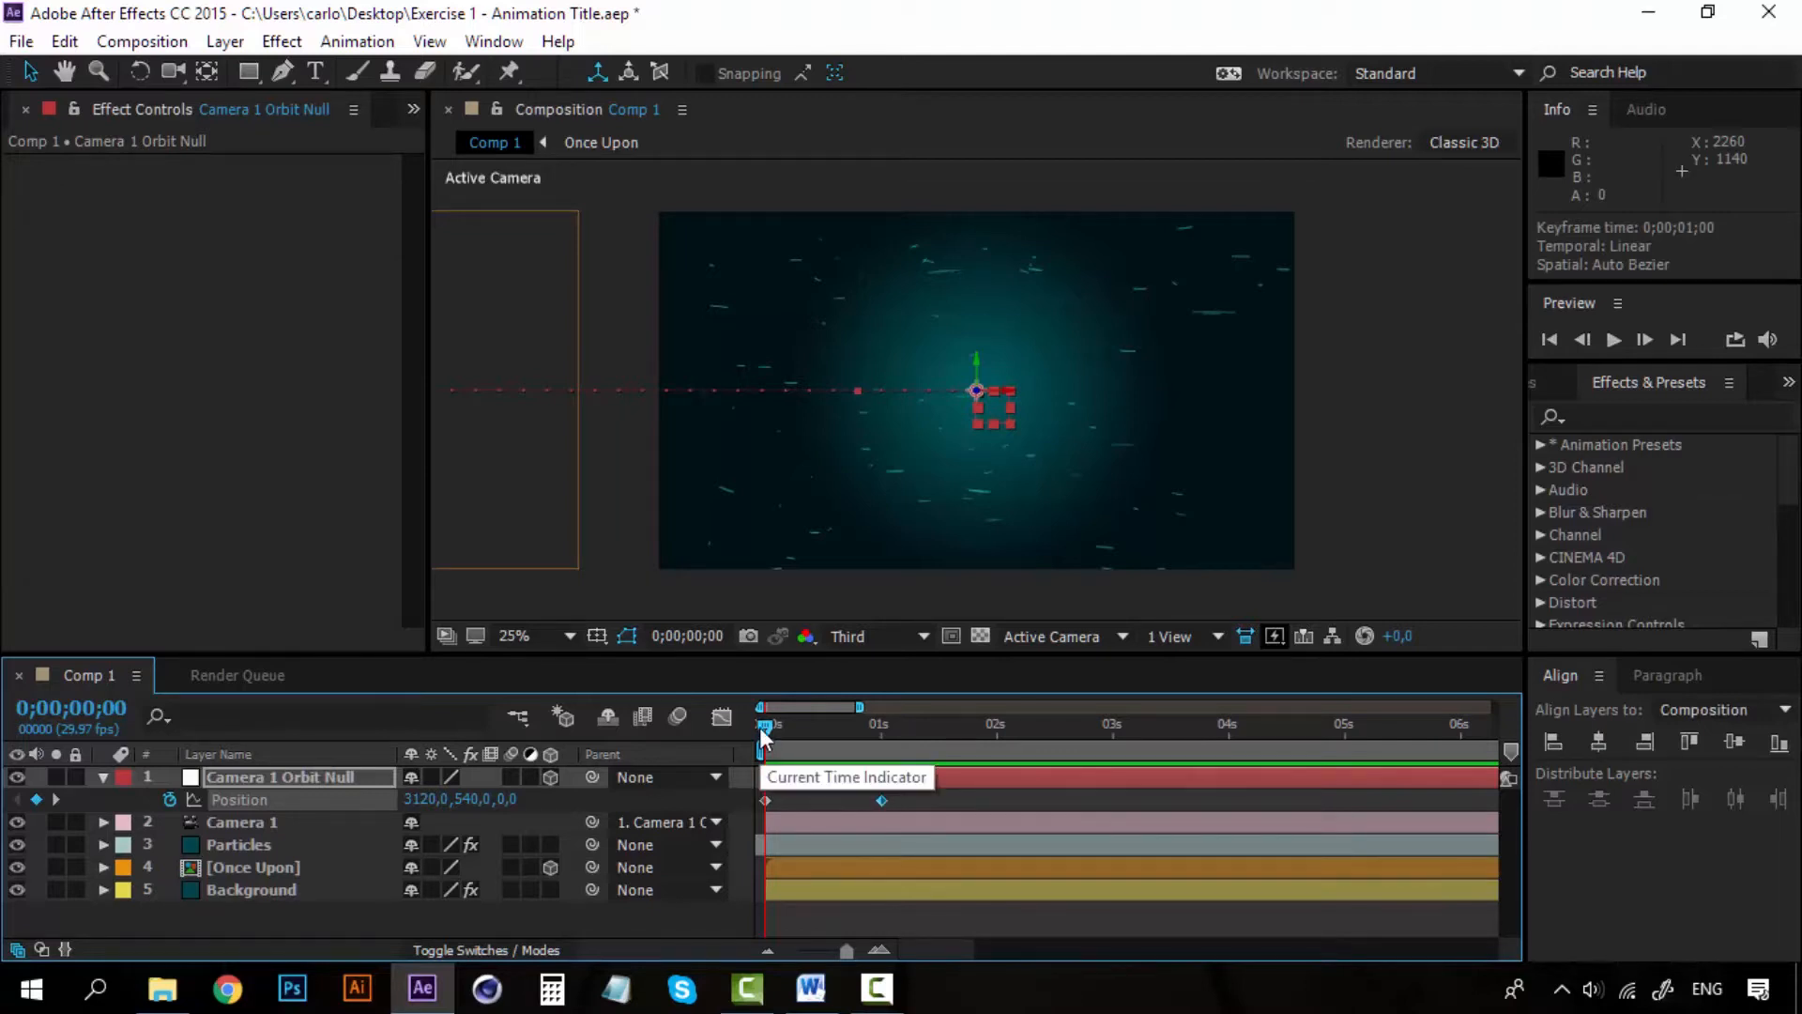
pyautogui.moveTo(765, 726); pyautogui.dragTo(849, 736)
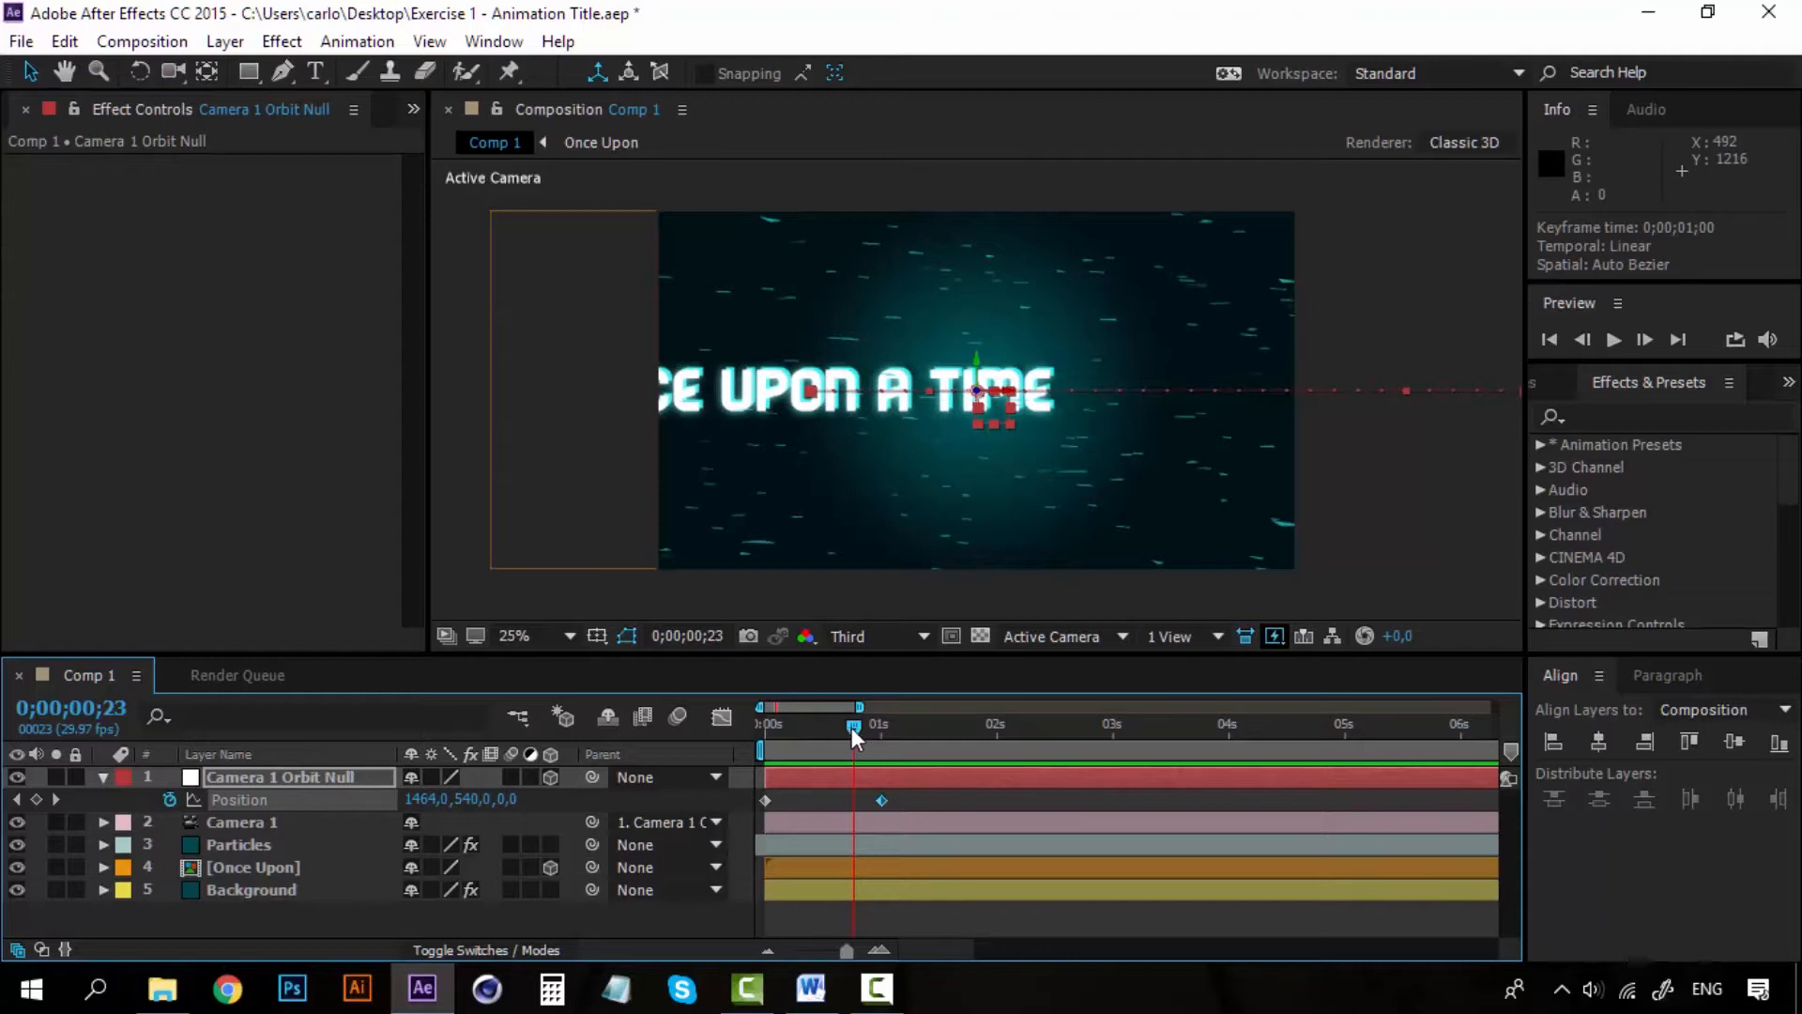
pyautogui.moveTo(852, 728)
pyautogui.mouseDown()
pyautogui.moveTo(887, 728)
pyautogui.moveTo(752, 723)
pyautogui.moveTo(882, 723)
pyautogui.mouseUp()
pyautogui.moveTo(880, 726); pyautogui.dragTo(884, 785)
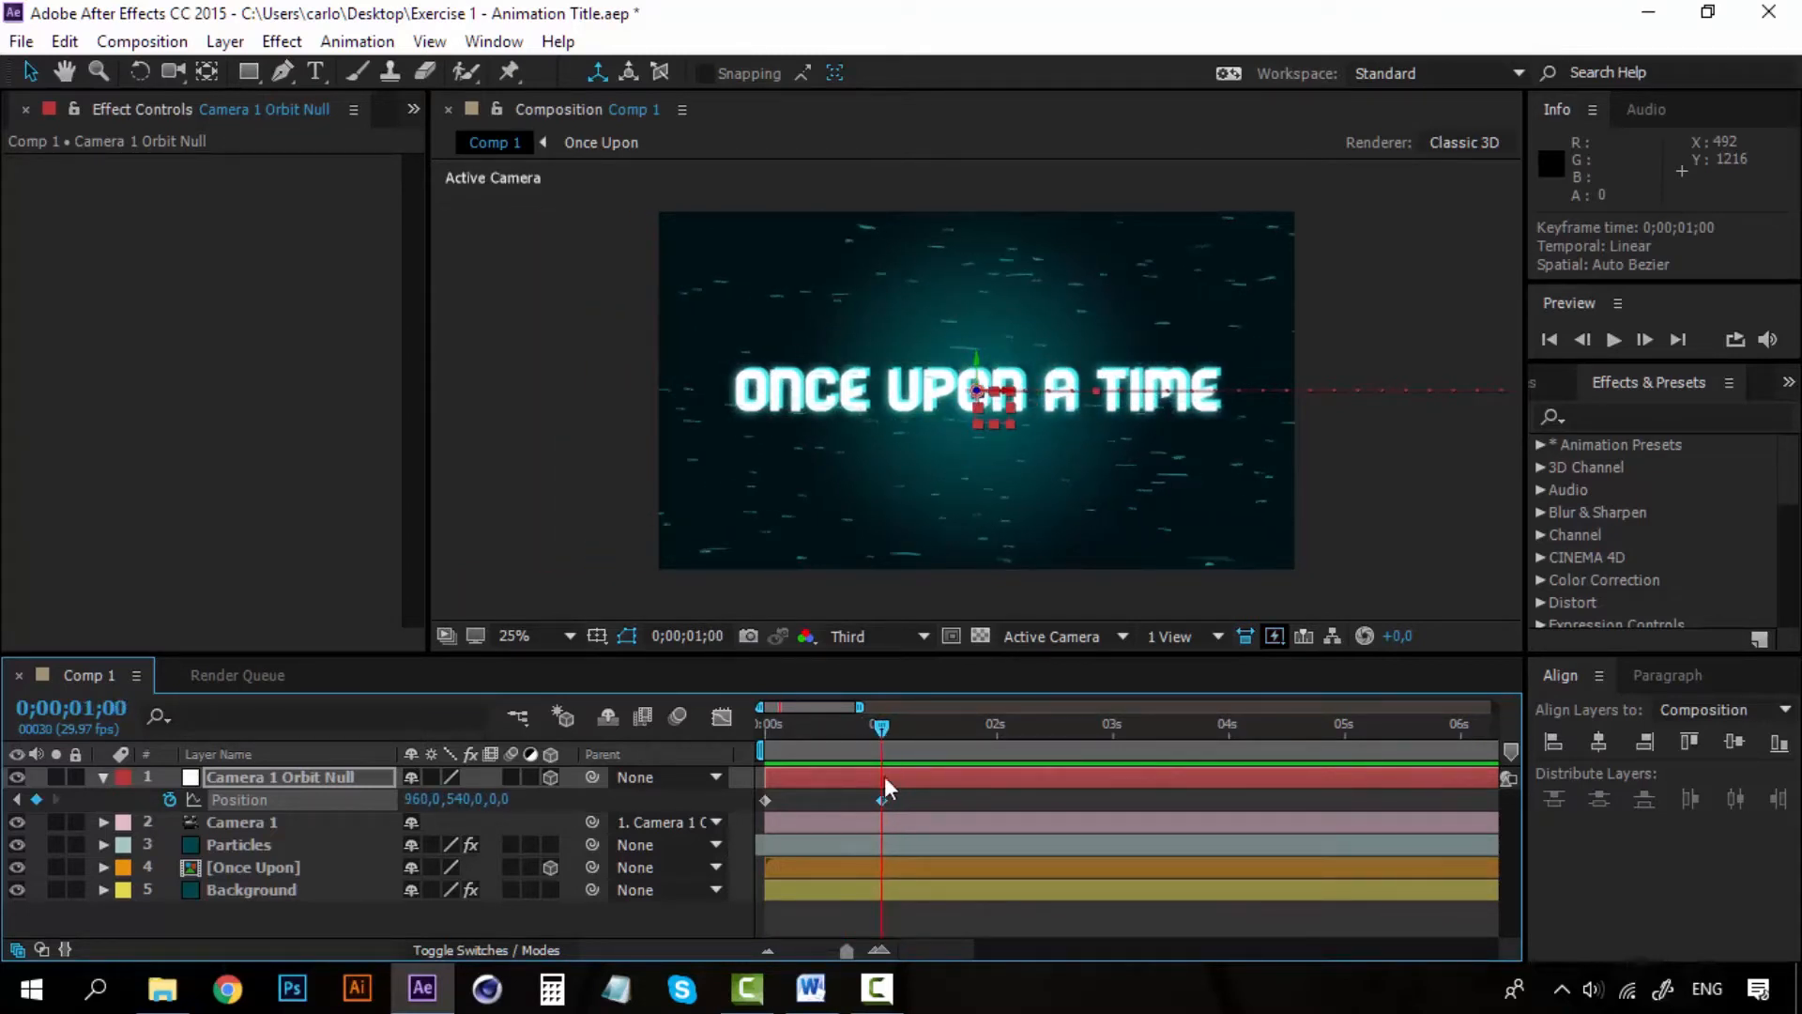
pyautogui.rightClick(885, 796)
pyautogui.moveTo(1085, 777)
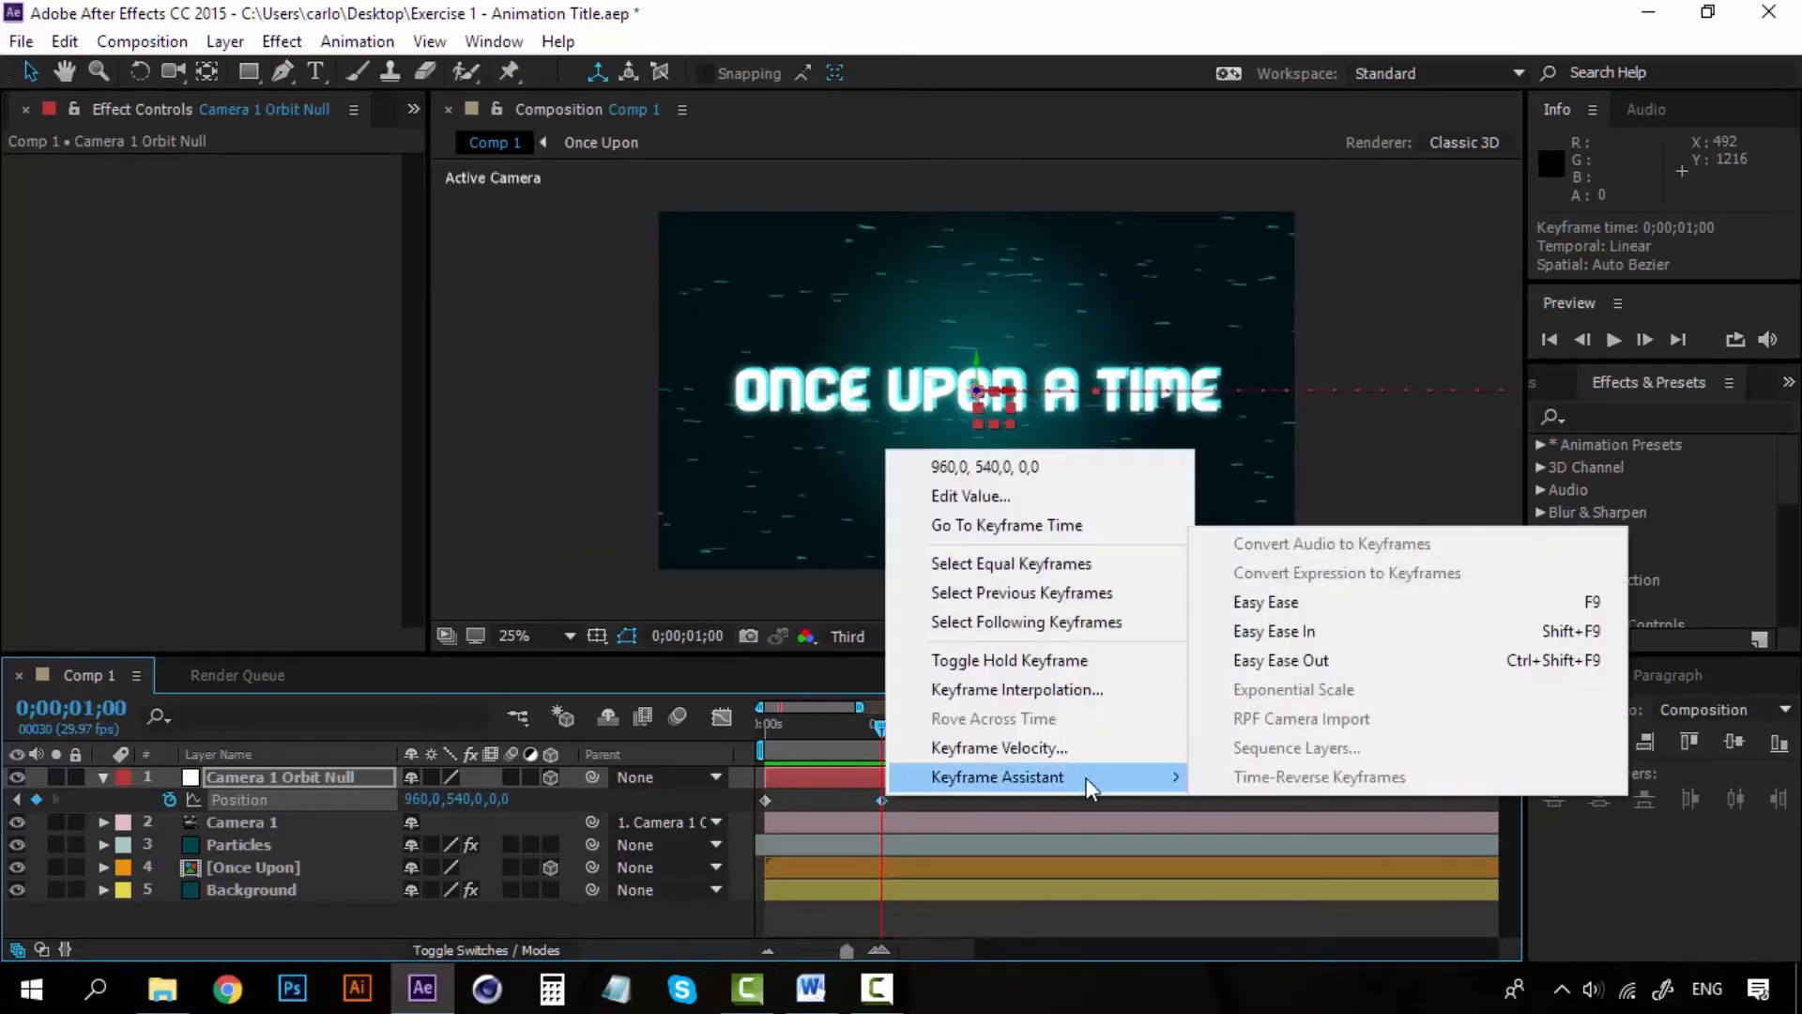
pyautogui.click(1287, 607)
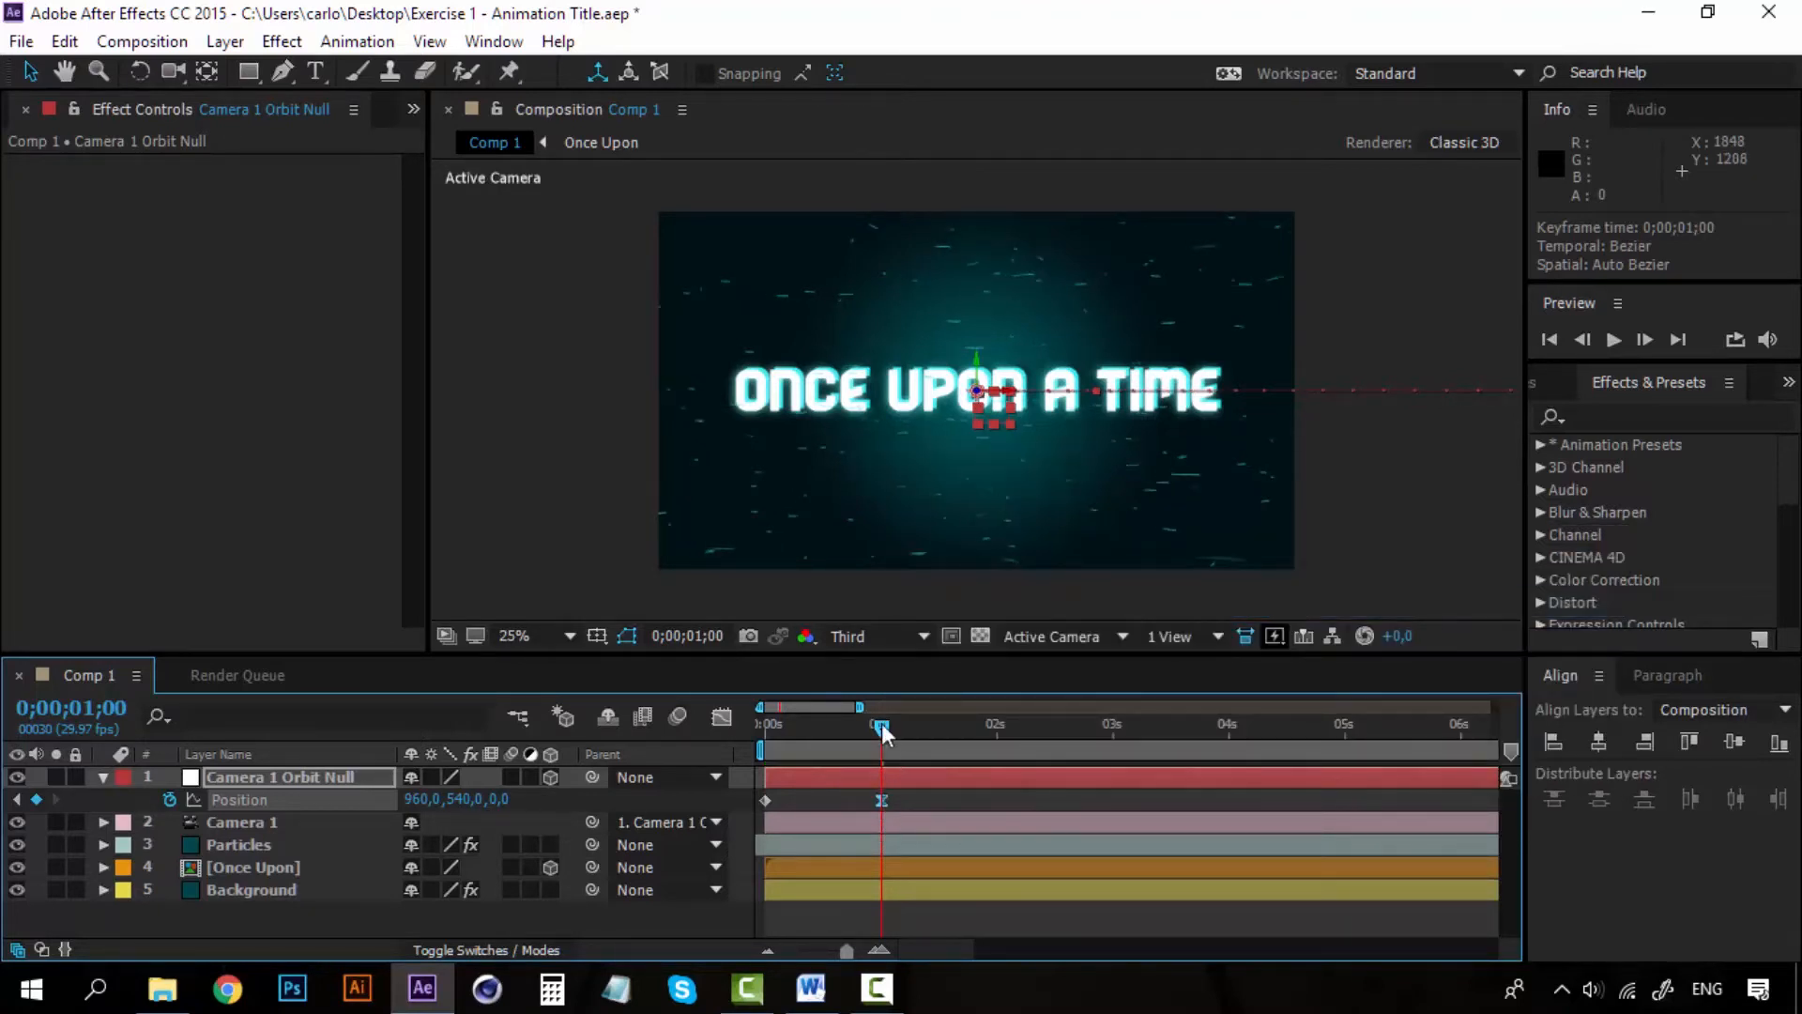
# - Preview the eased camera move from the start and scrub through it to 0;00;01;00
pyautogui.moveTo(882, 726); pyautogui.dragTo(736, 725)
pyautogui.press('space')
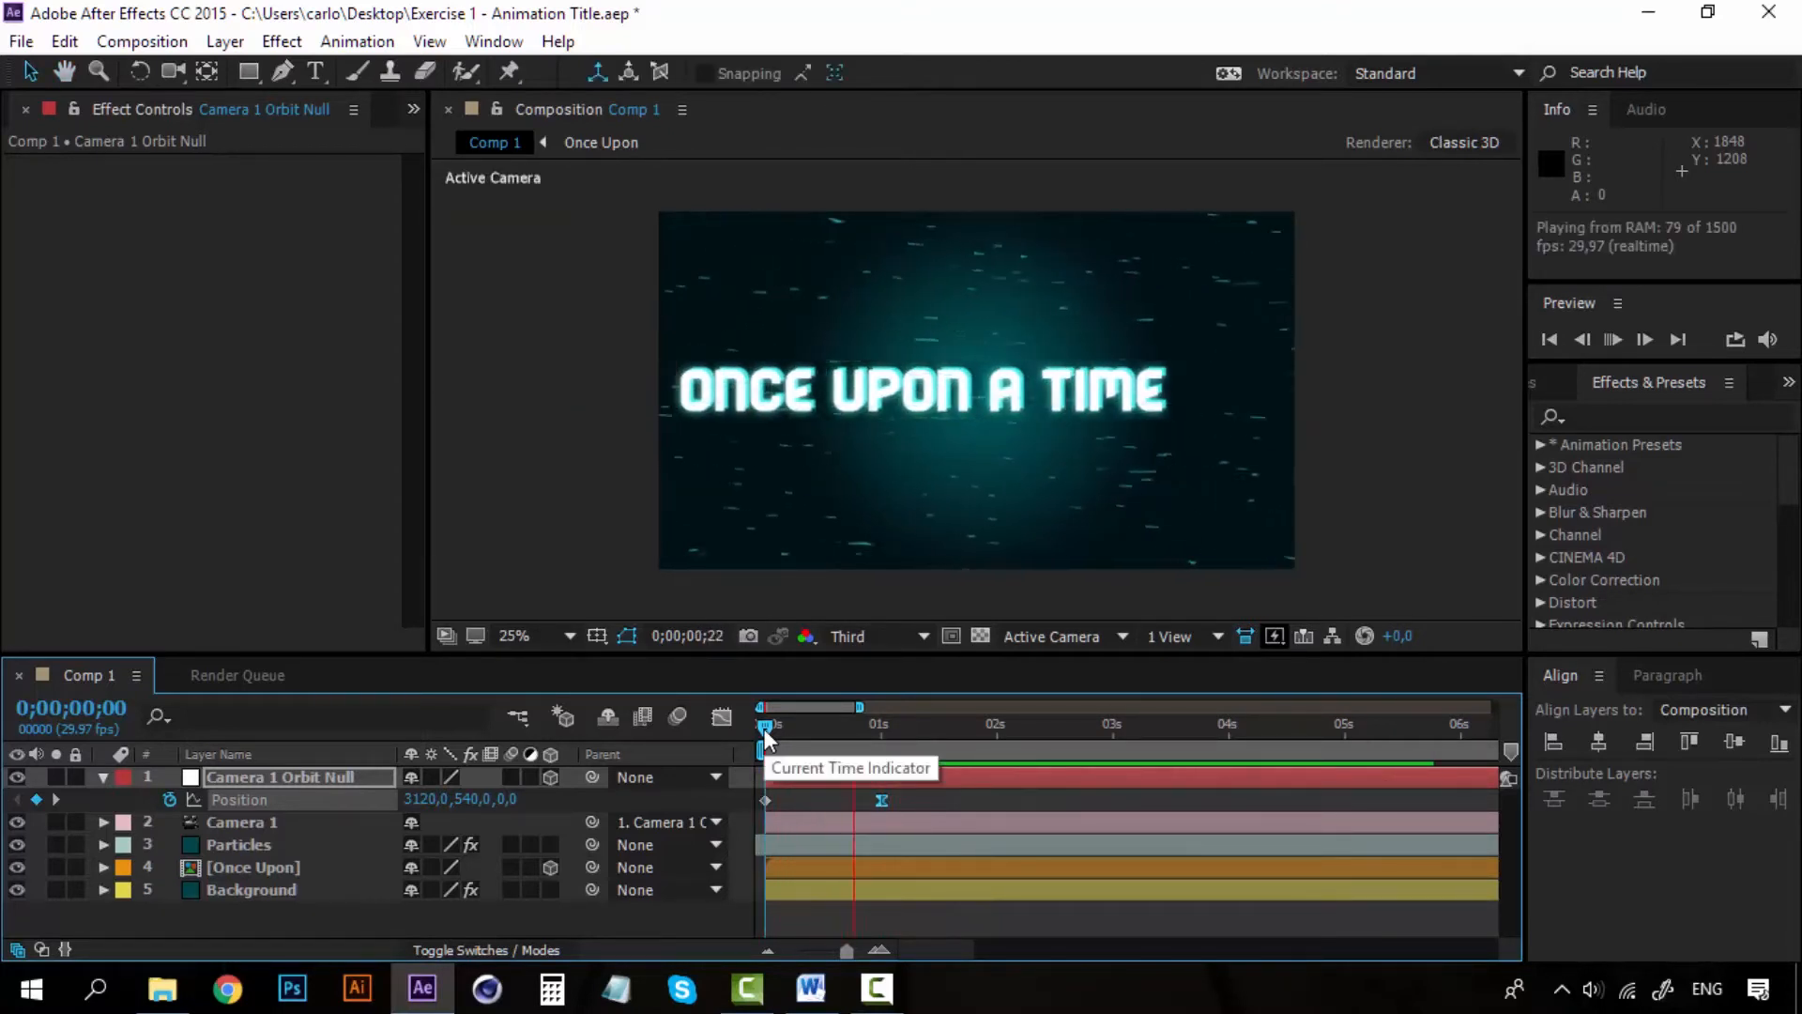
pyautogui.press('space')
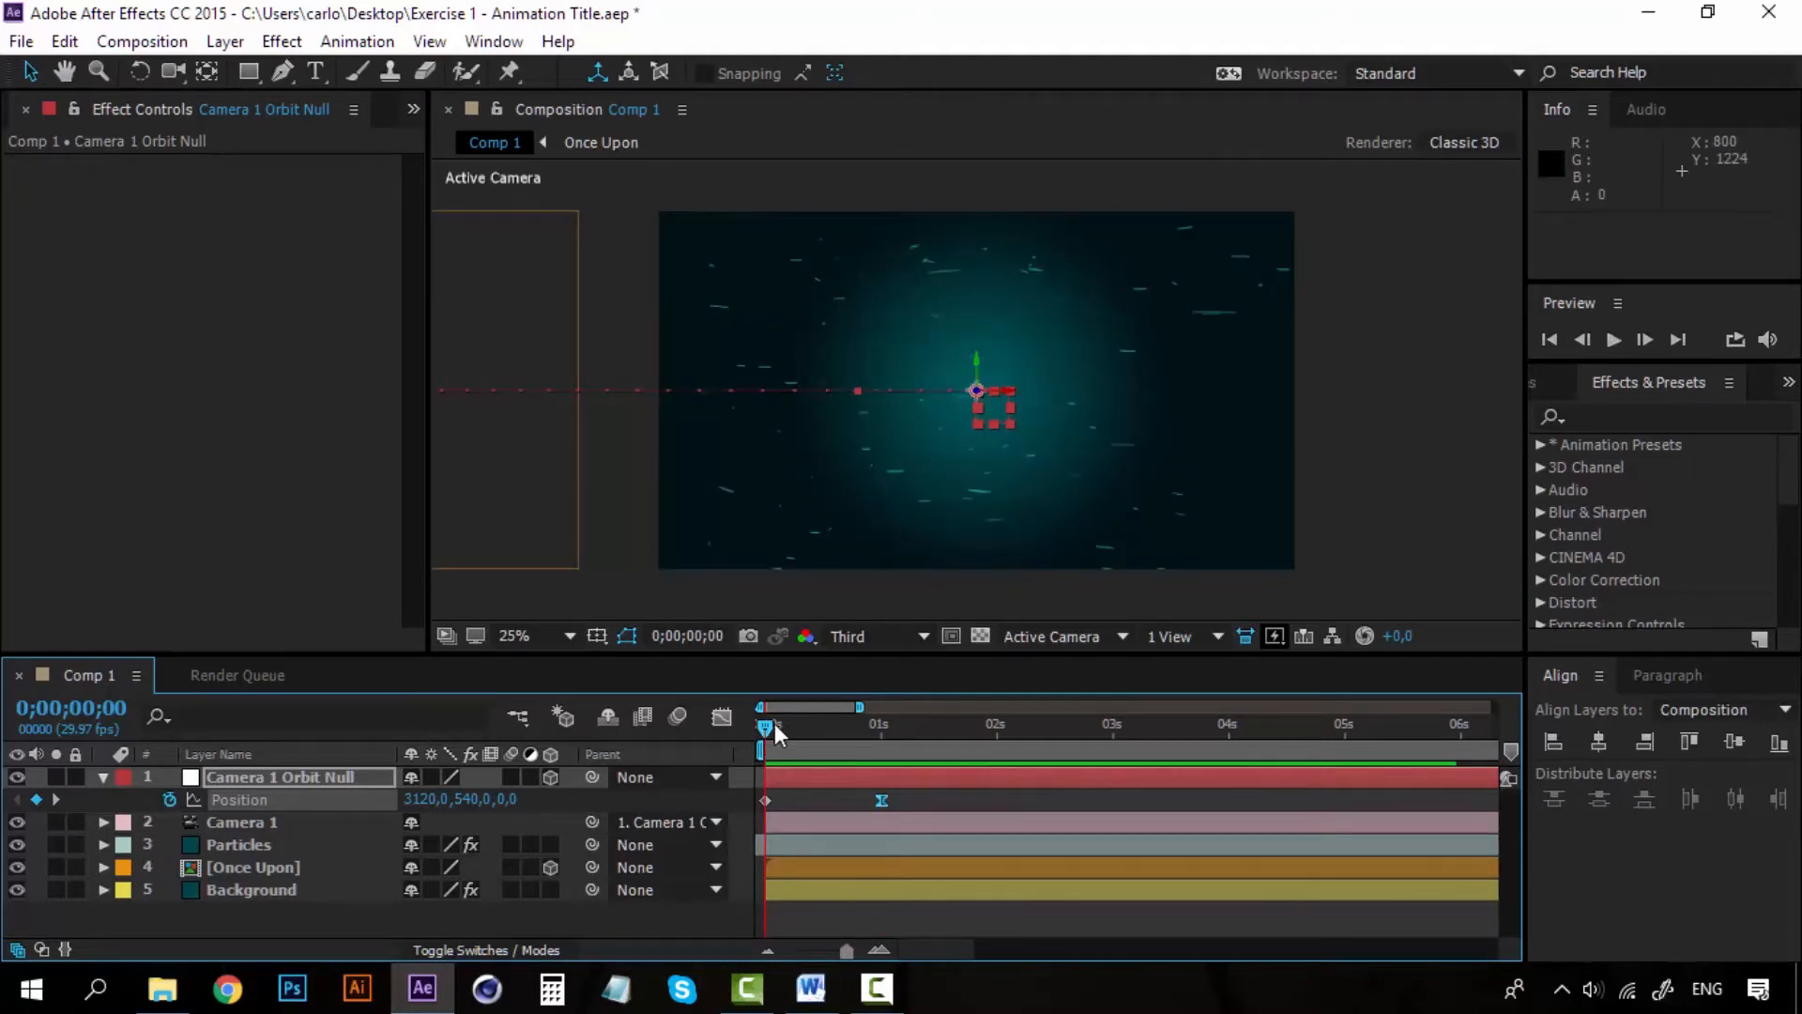
pyautogui.moveTo(768, 725); pyautogui.dragTo(816, 728)
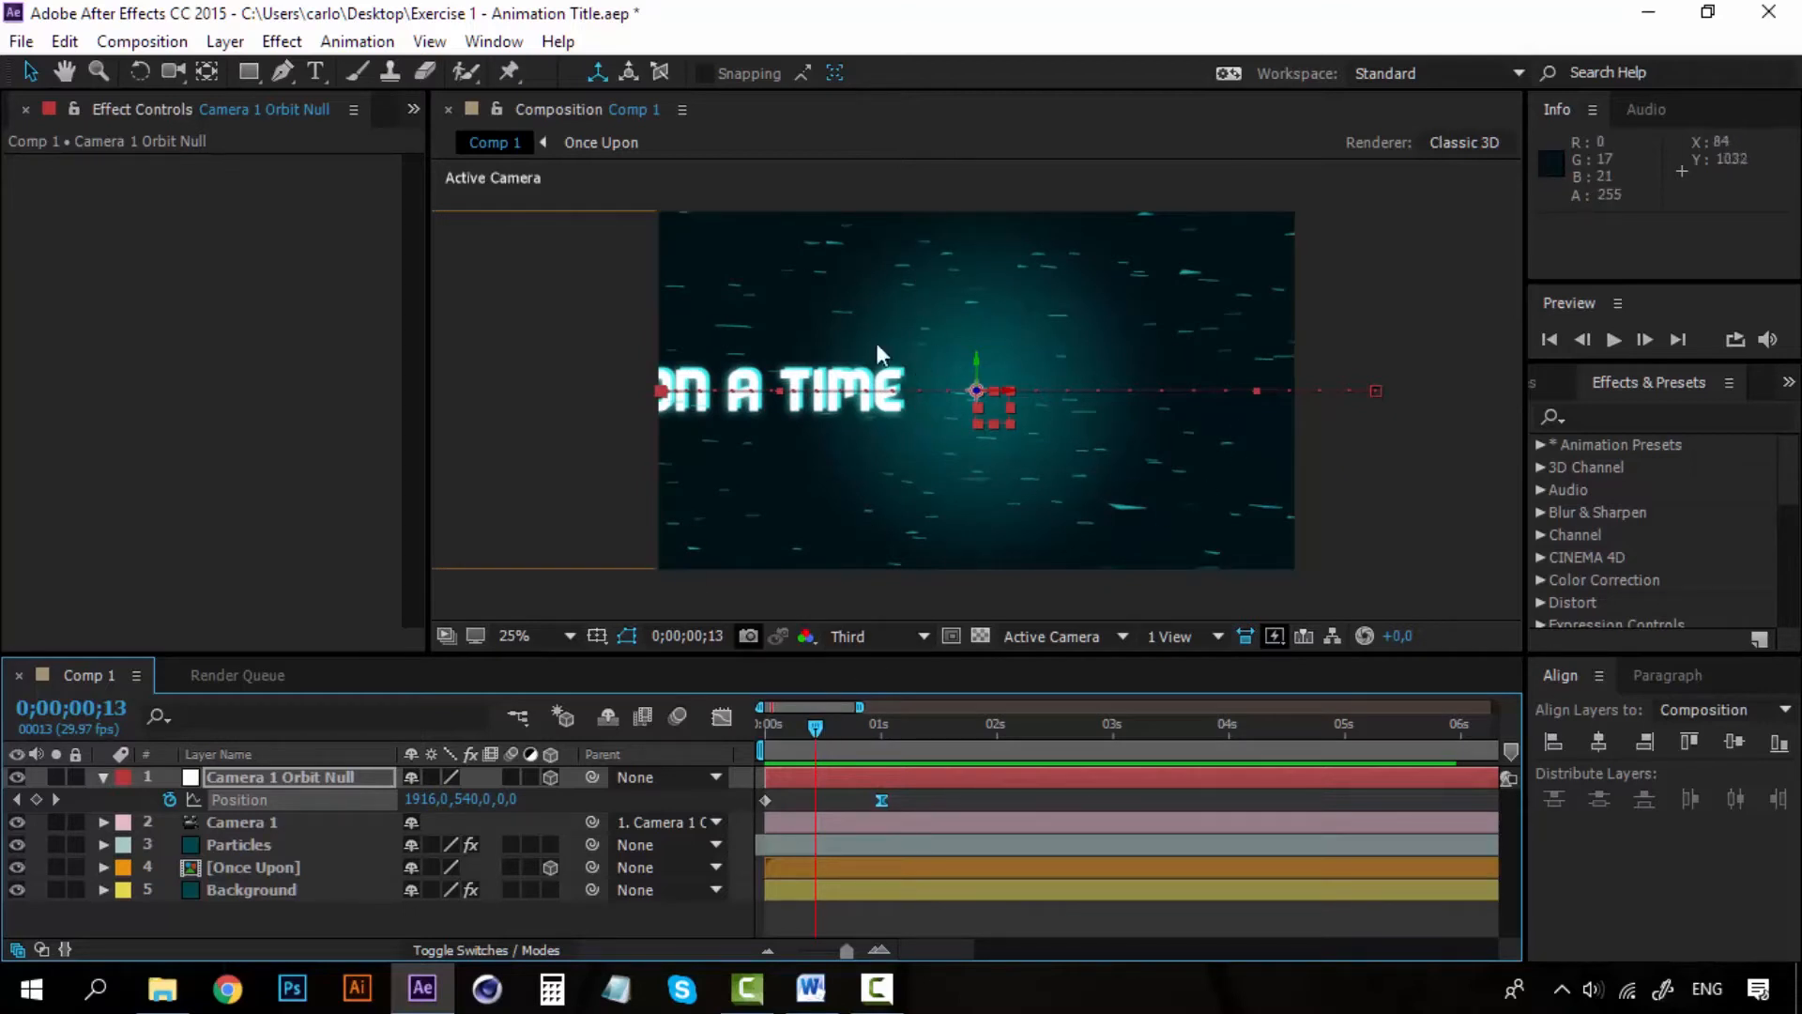
pyautogui.moveTo(830, 728); pyautogui.dragTo(884, 710)
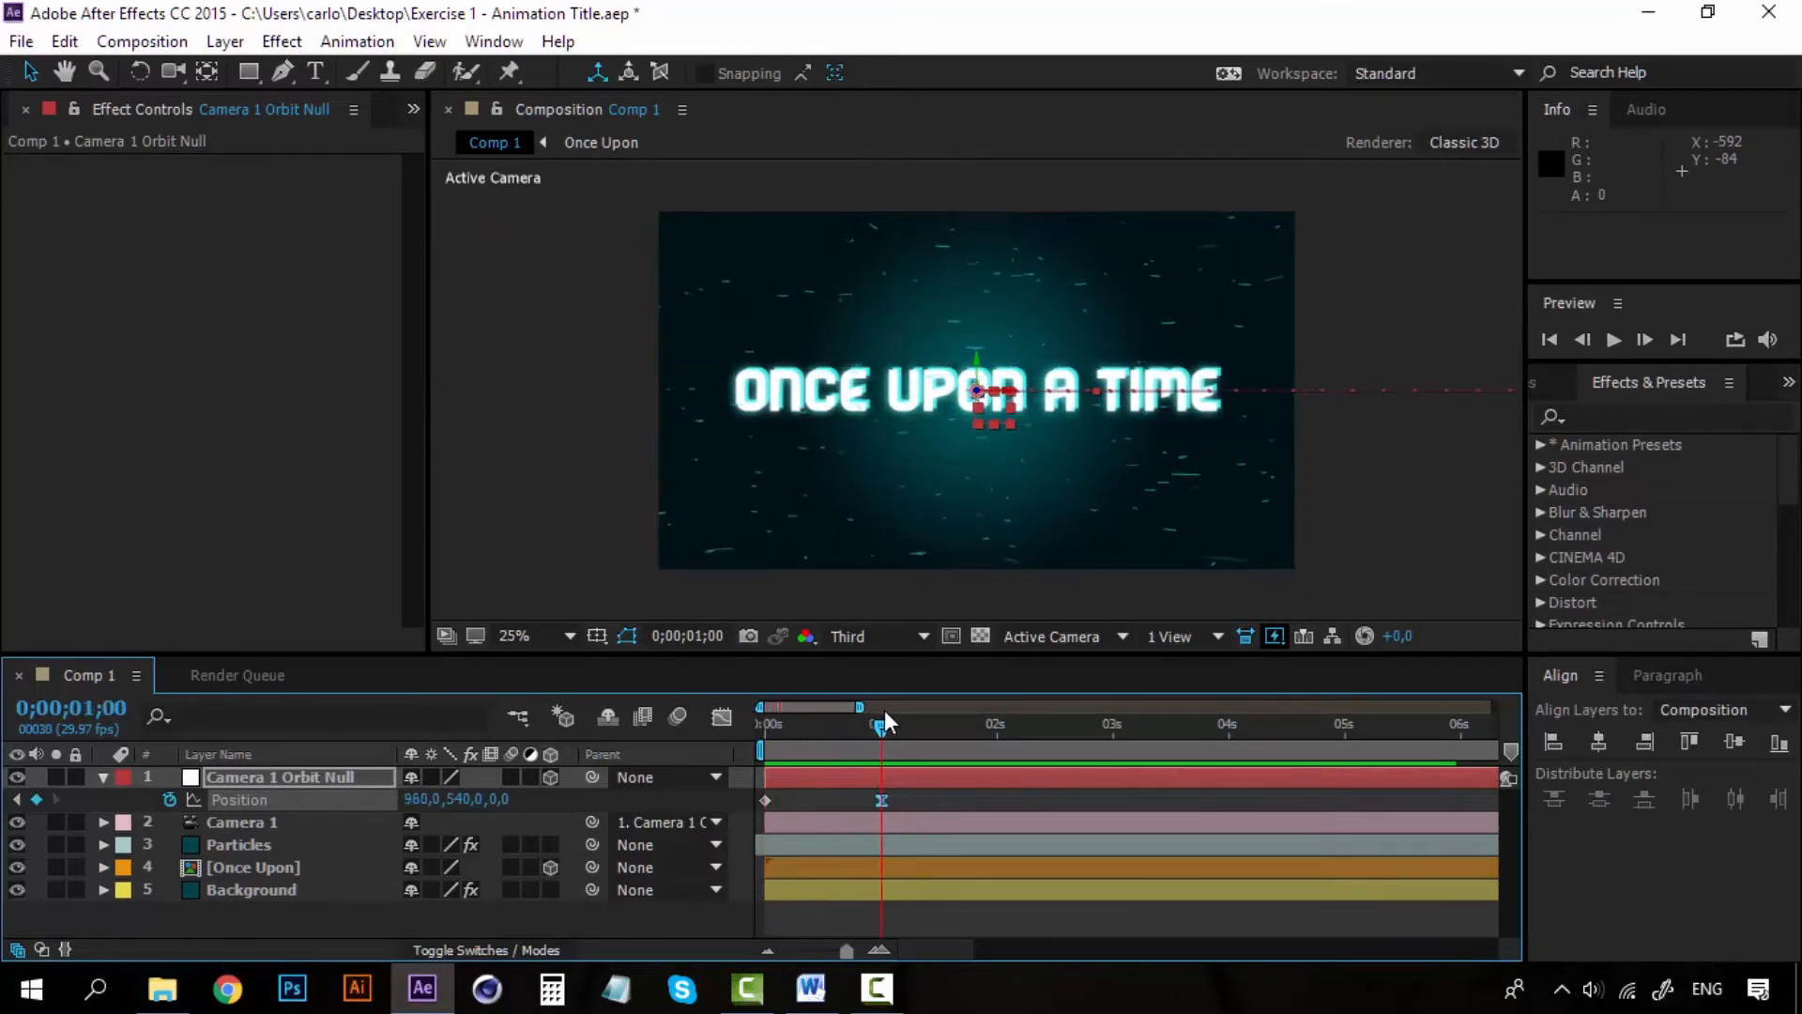
# - Return to 0;00;00;00, collapse the Camera 1 Orbit Null's properties and add a new adjustment layer above it
pyautogui.click(234, 771)
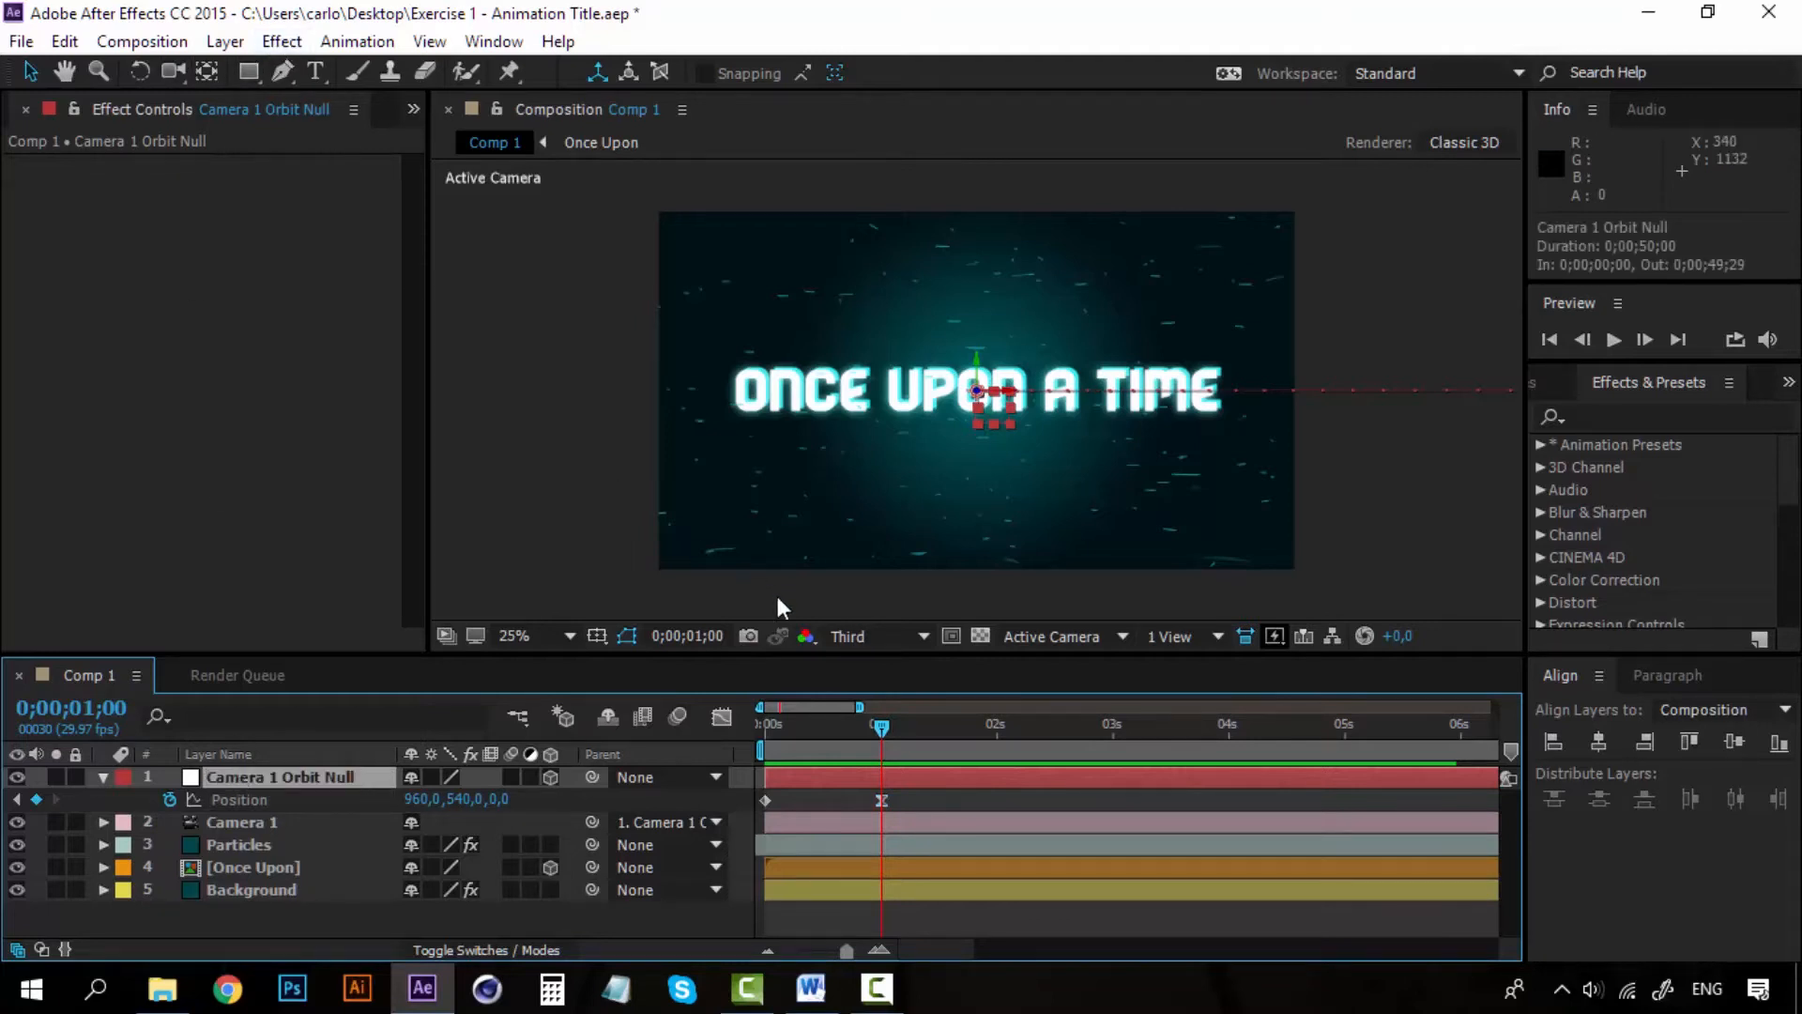
pyautogui.moveTo(877, 728)
pyautogui.mouseDown()
pyautogui.moveTo(744, 718)
pyautogui.moveTo(880, 724)
pyautogui.mouseUp()
pyautogui.moveTo(886, 738); pyautogui.dragTo(740, 734)
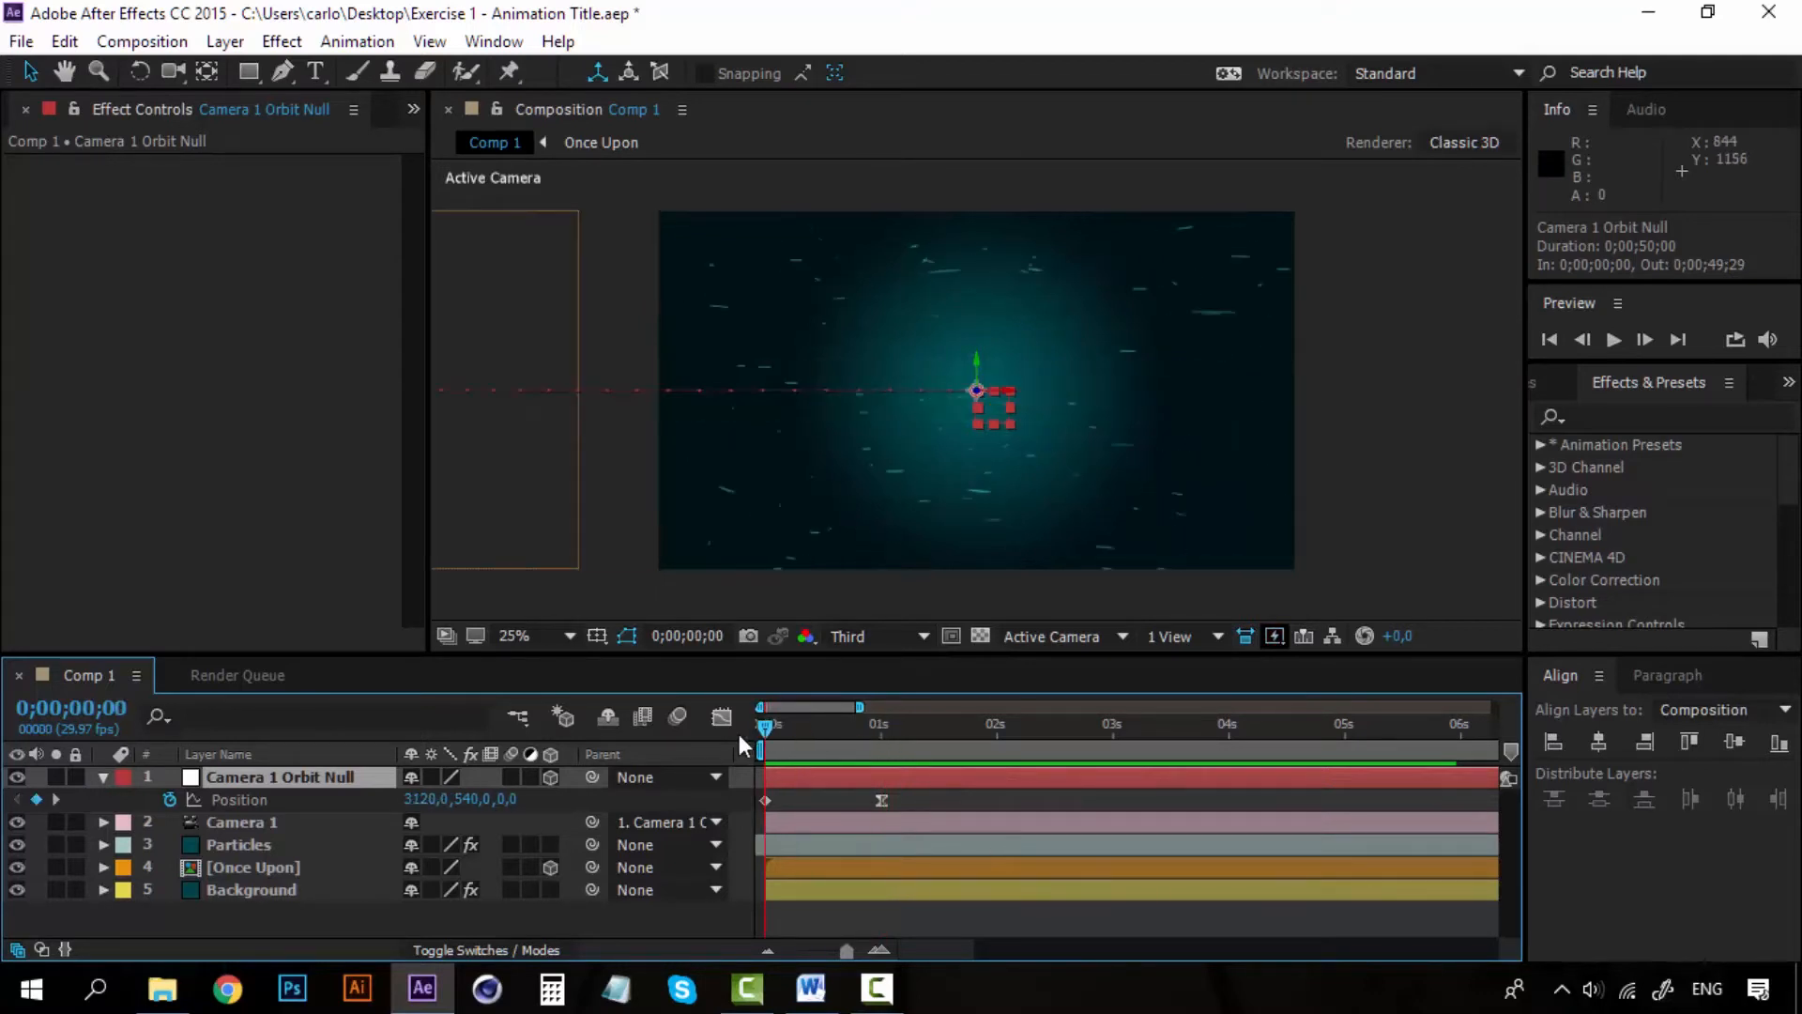
pyautogui.click(103, 776)
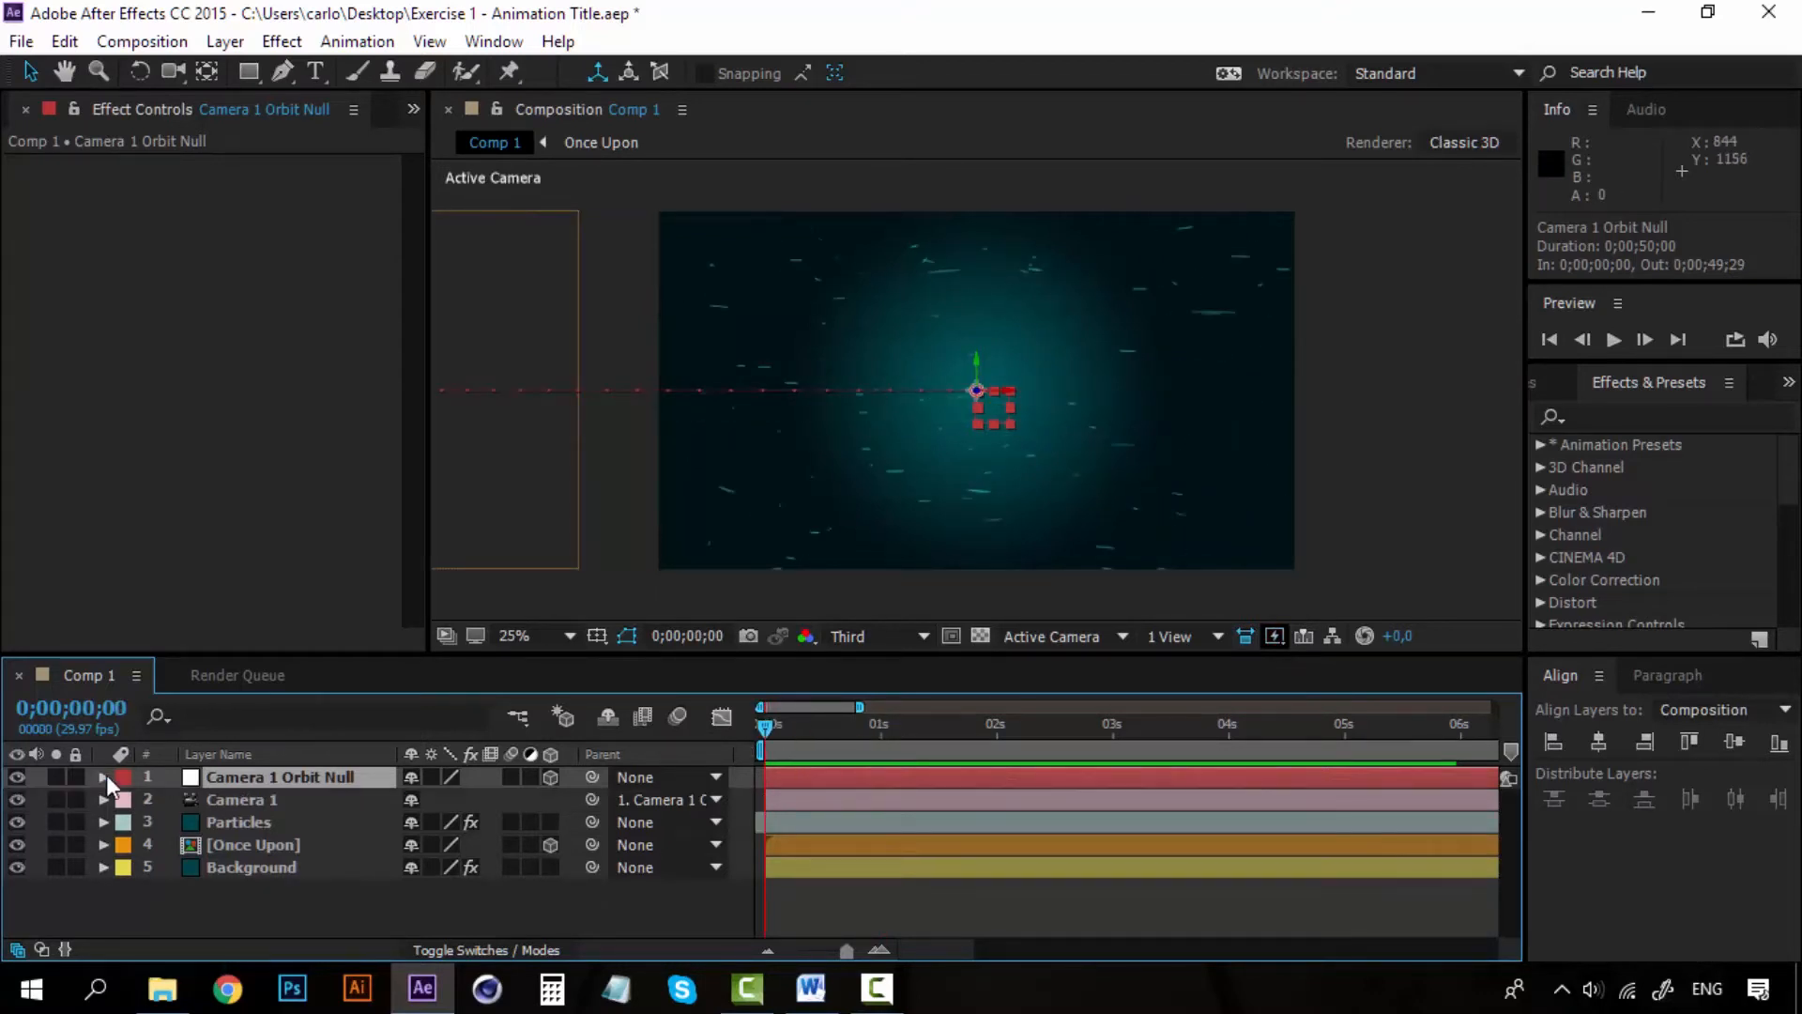
pyautogui.click(225, 42)
pyautogui.moveTo(246, 55)
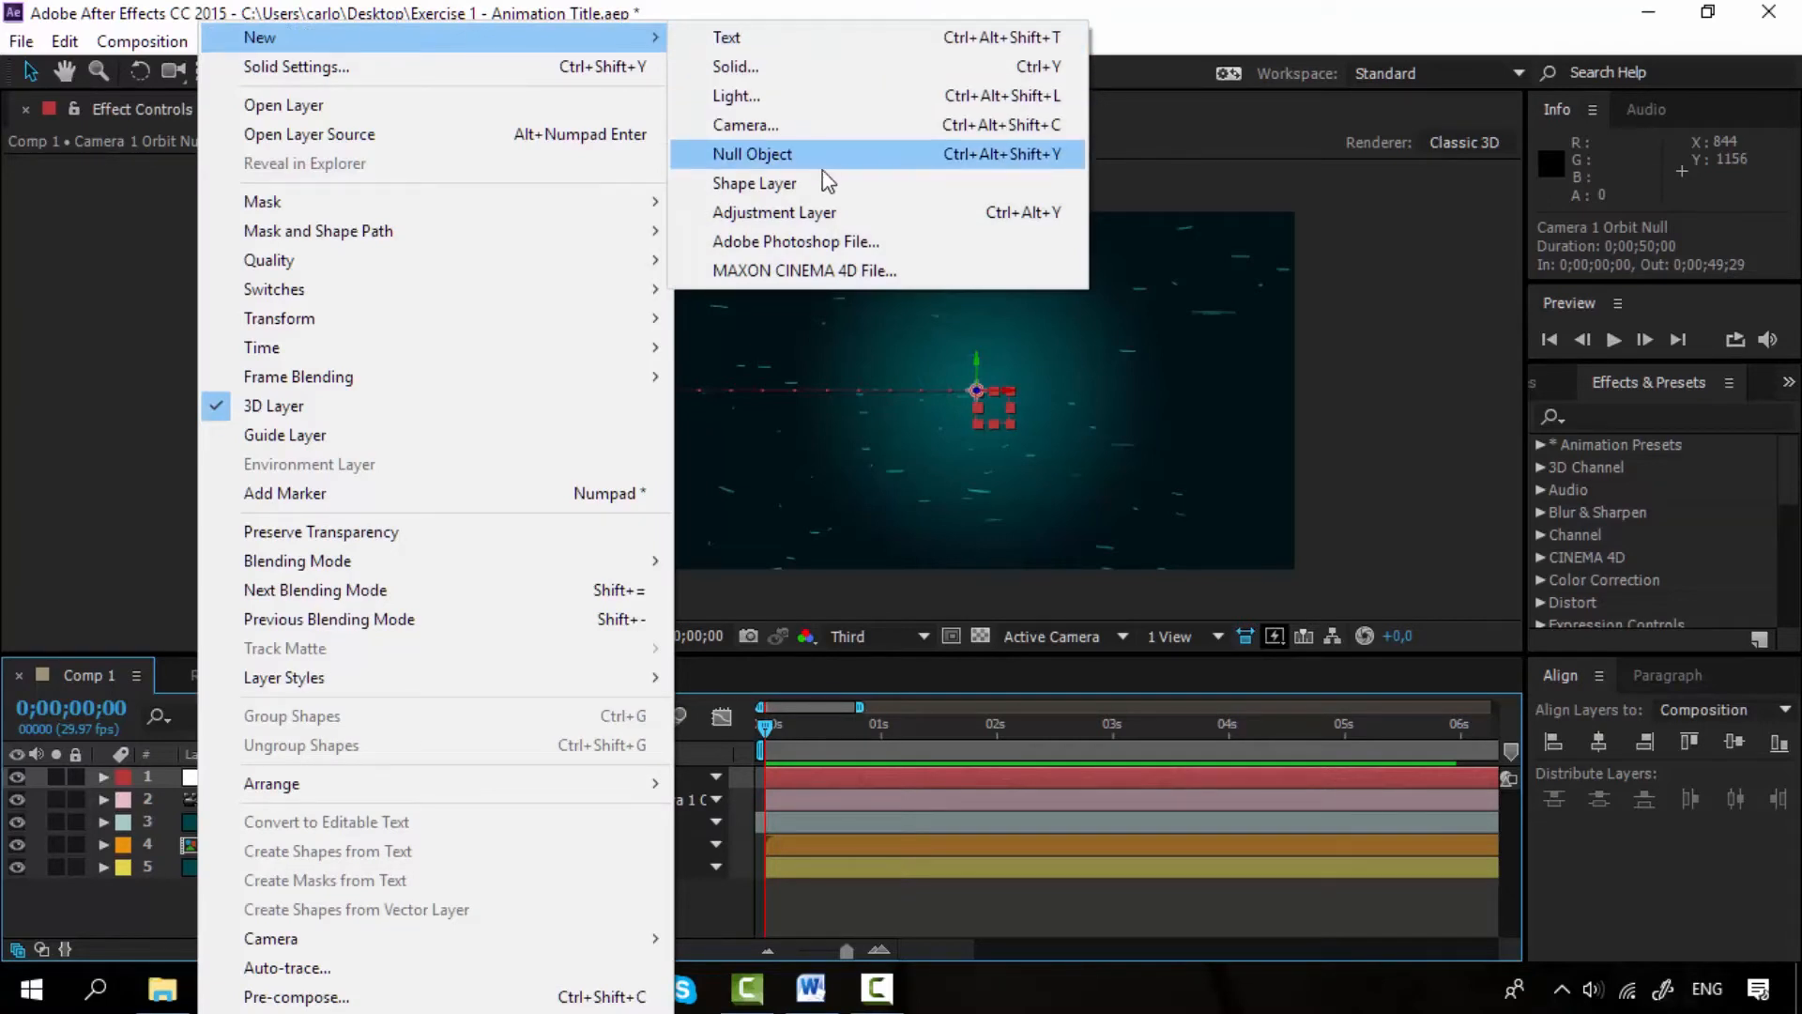
pyautogui.click(809, 210)
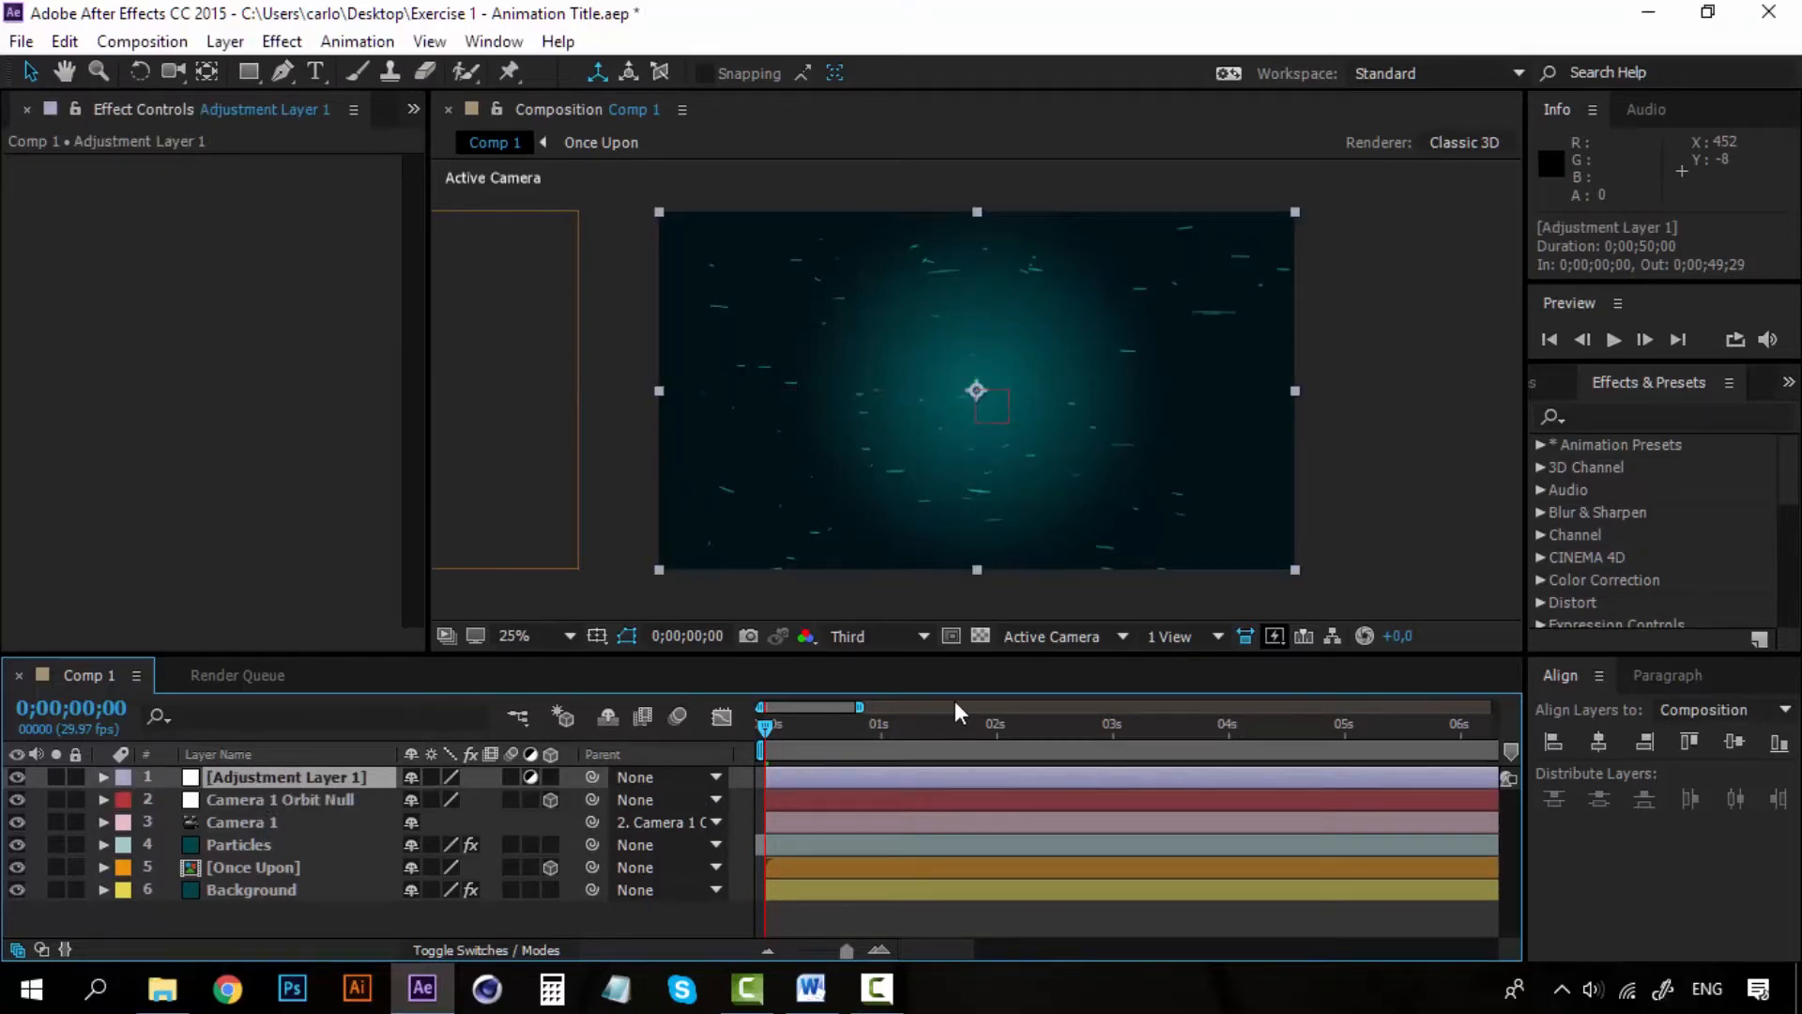
# - Find the CC Force Motion Blur effect by searching for "force" and apply it to Adjustment Layer 1
pyautogui.moveTo(871, 724); pyautogui.dragTo(886, 724)
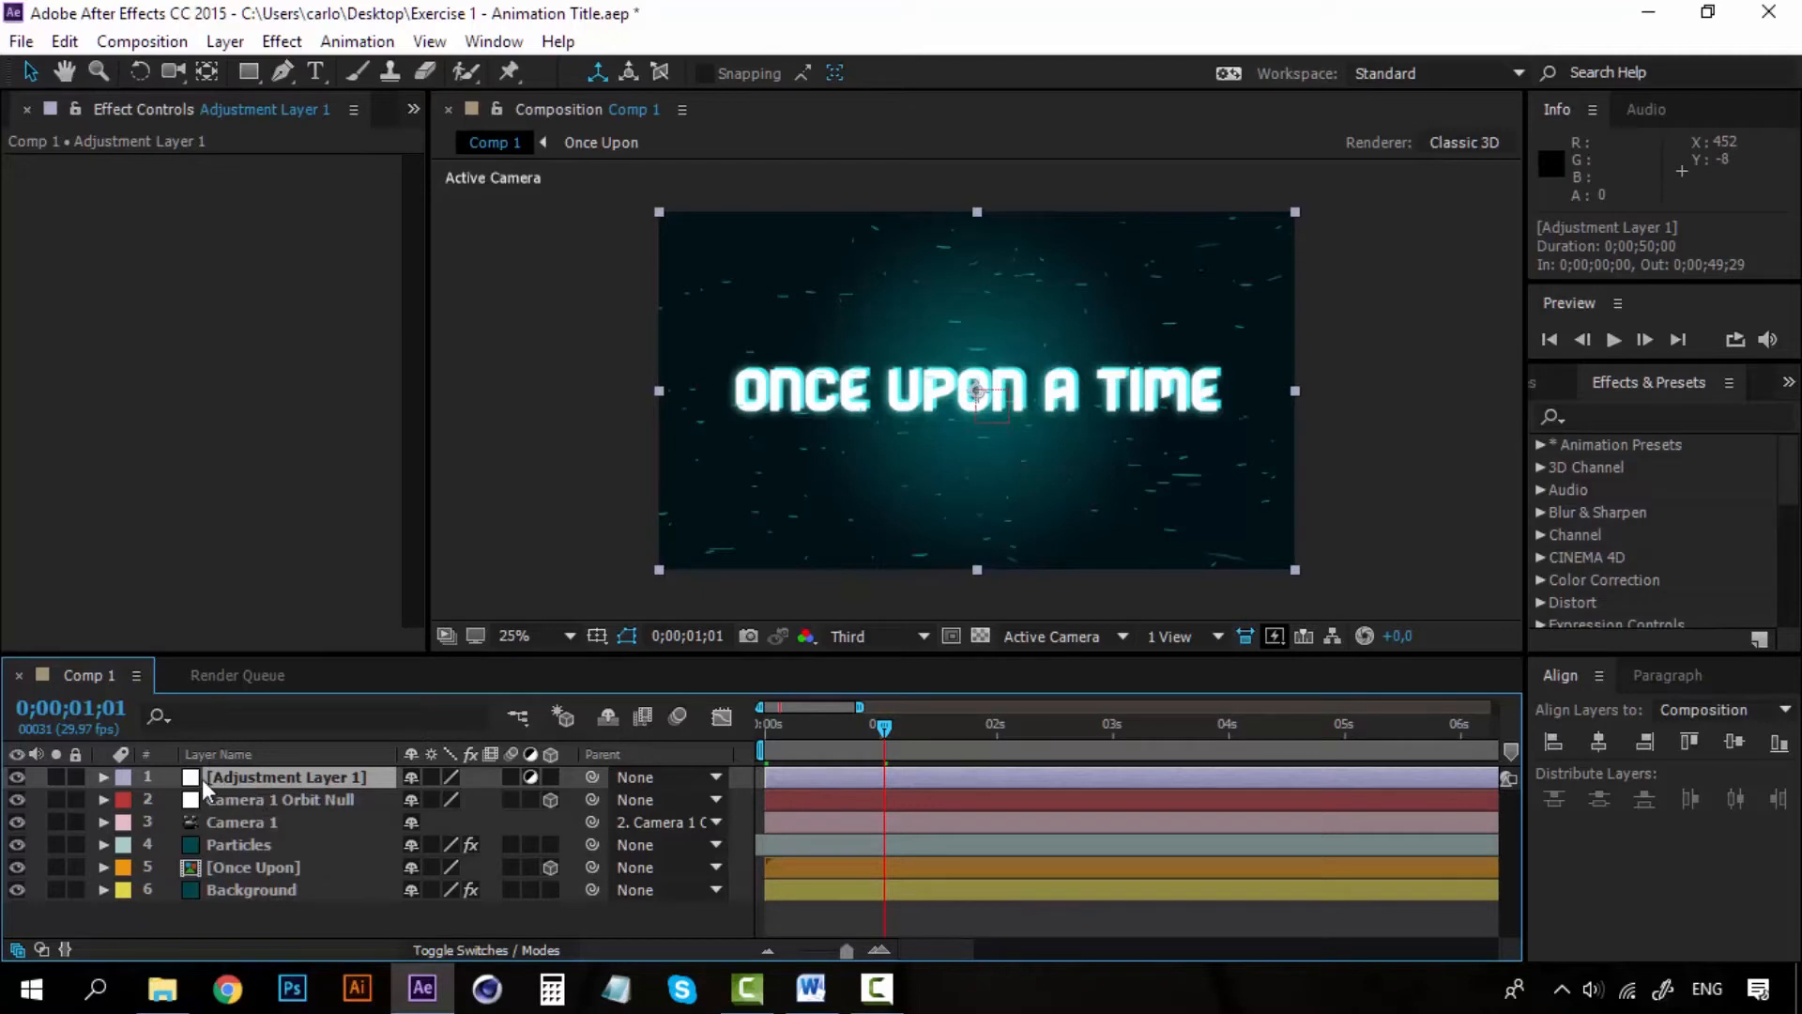
pyautogui.click(1657, 416)
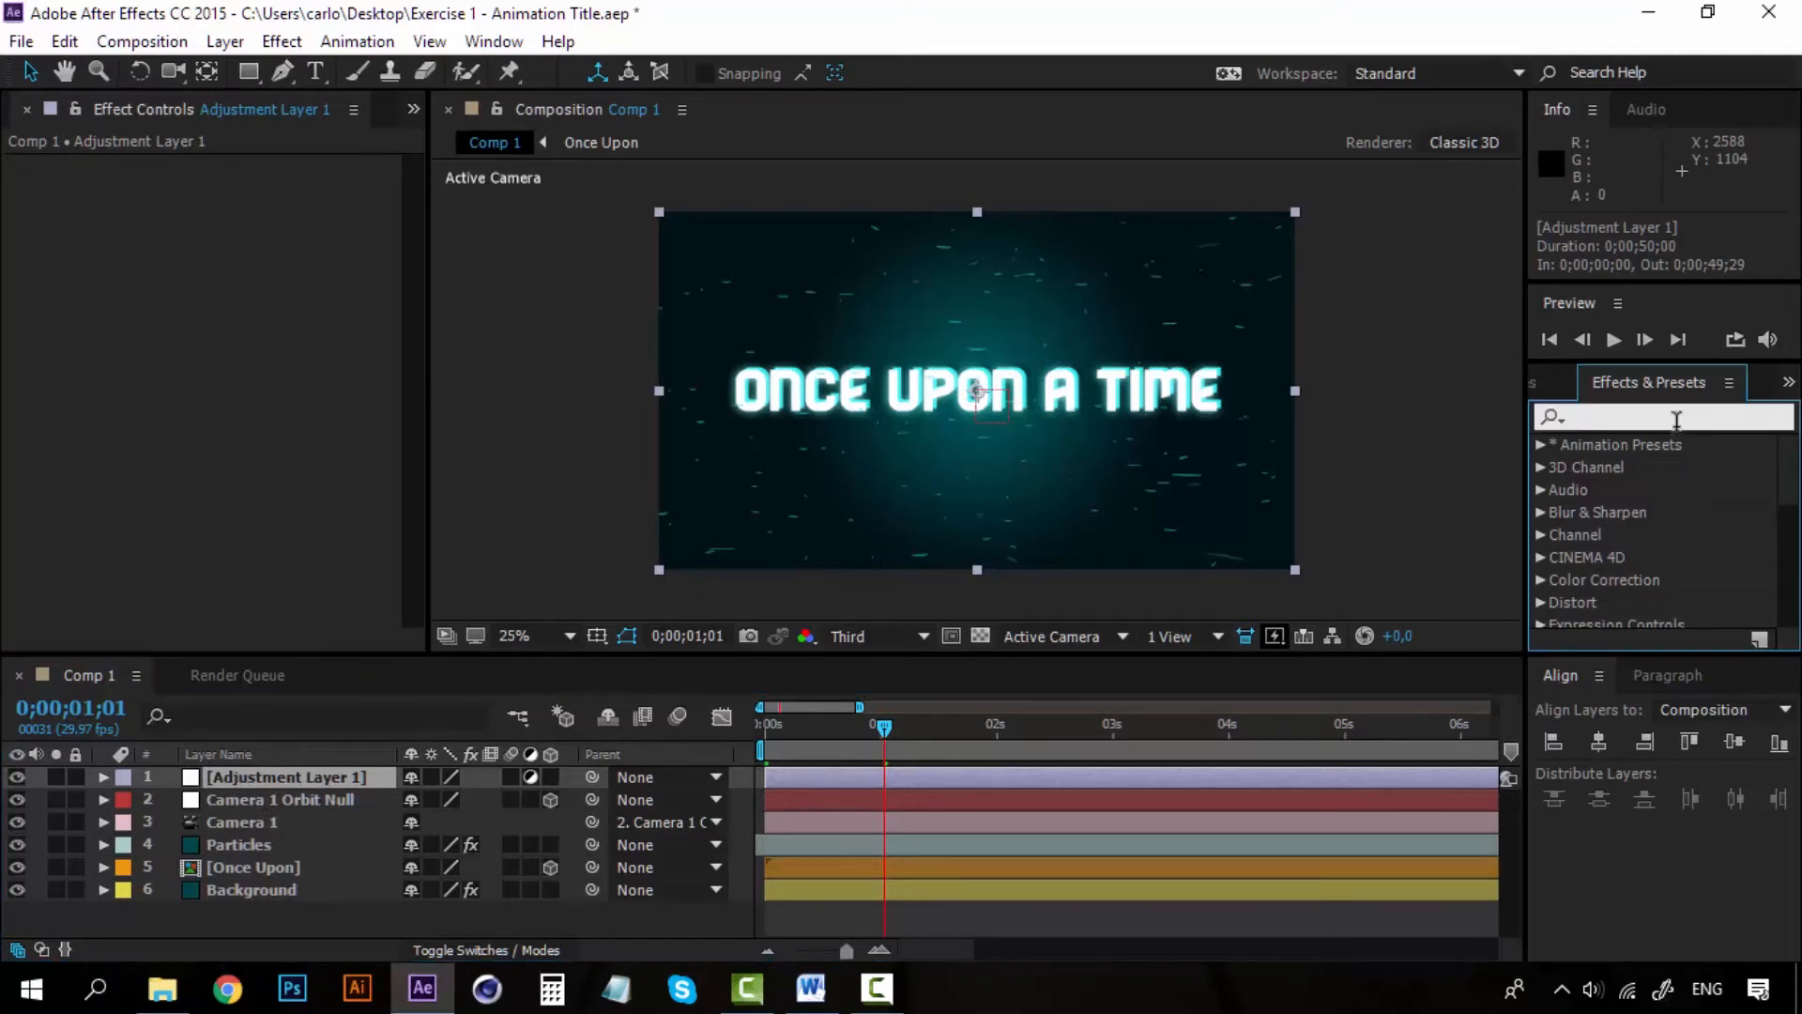
pyautogui.write('force')
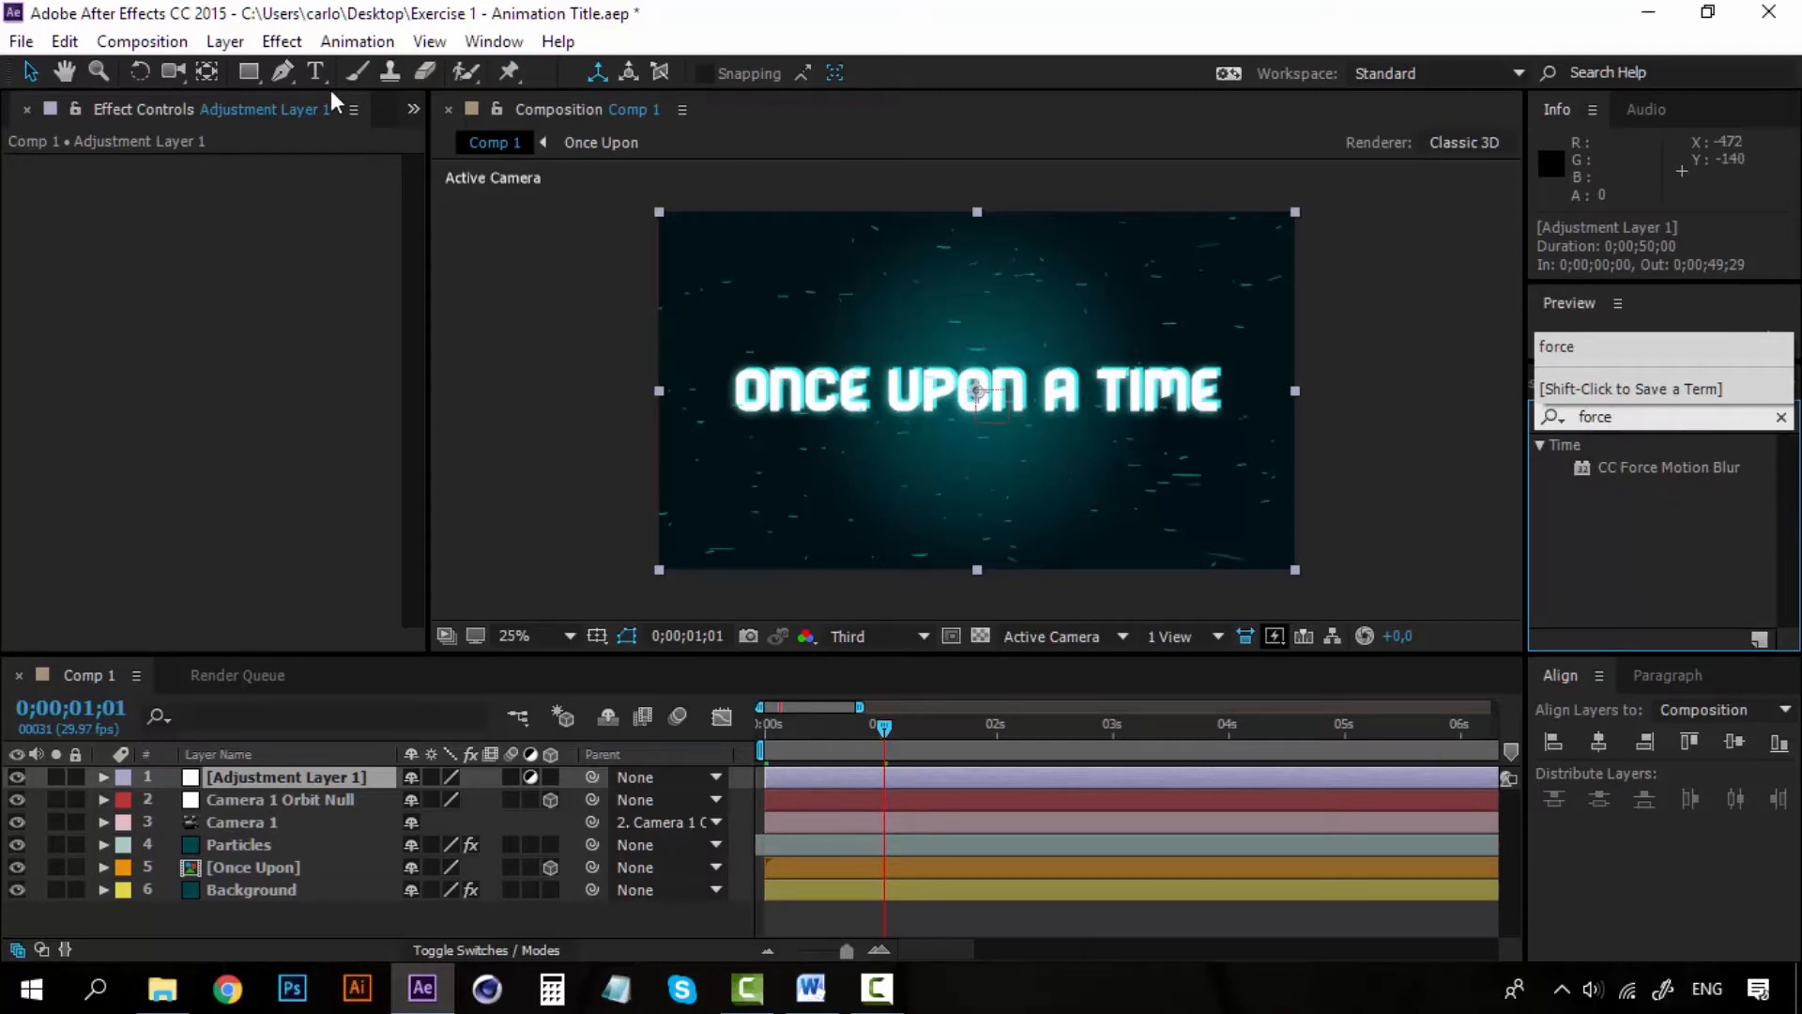
pyautogui.click(282, 42)
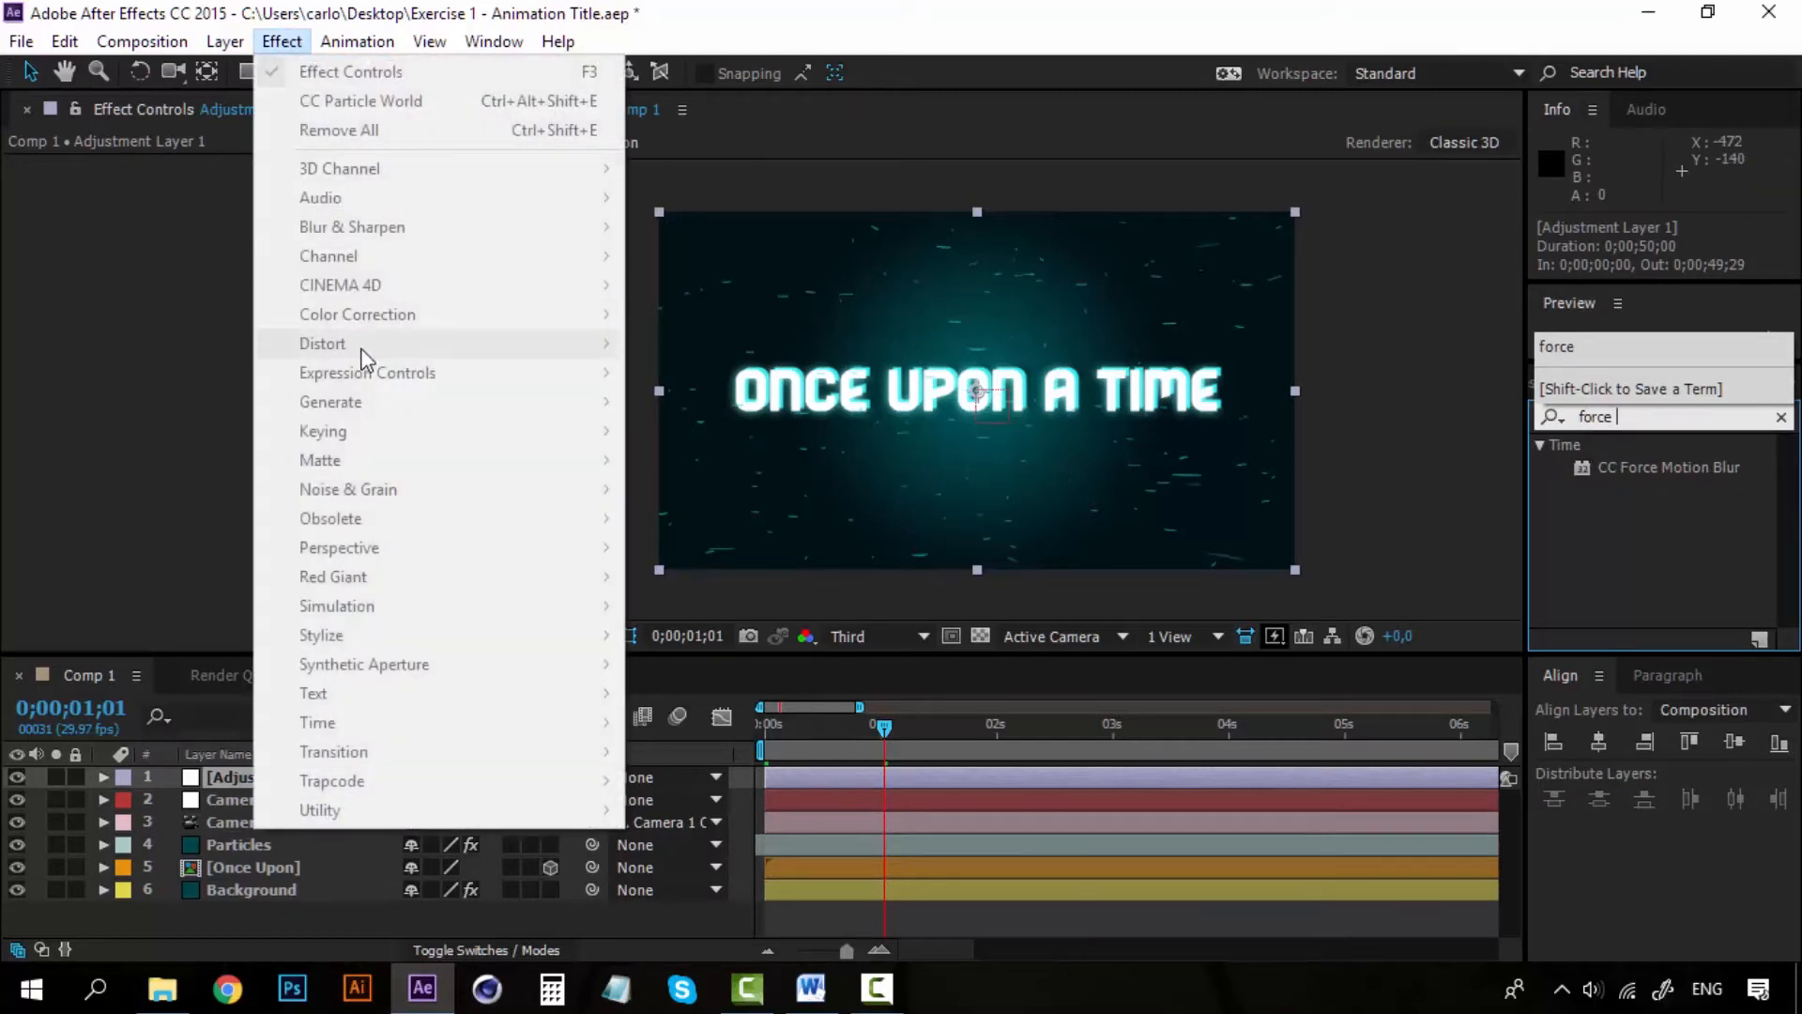
pyautogui.click(1660, 524)
pyautogui.click(1643, 415)
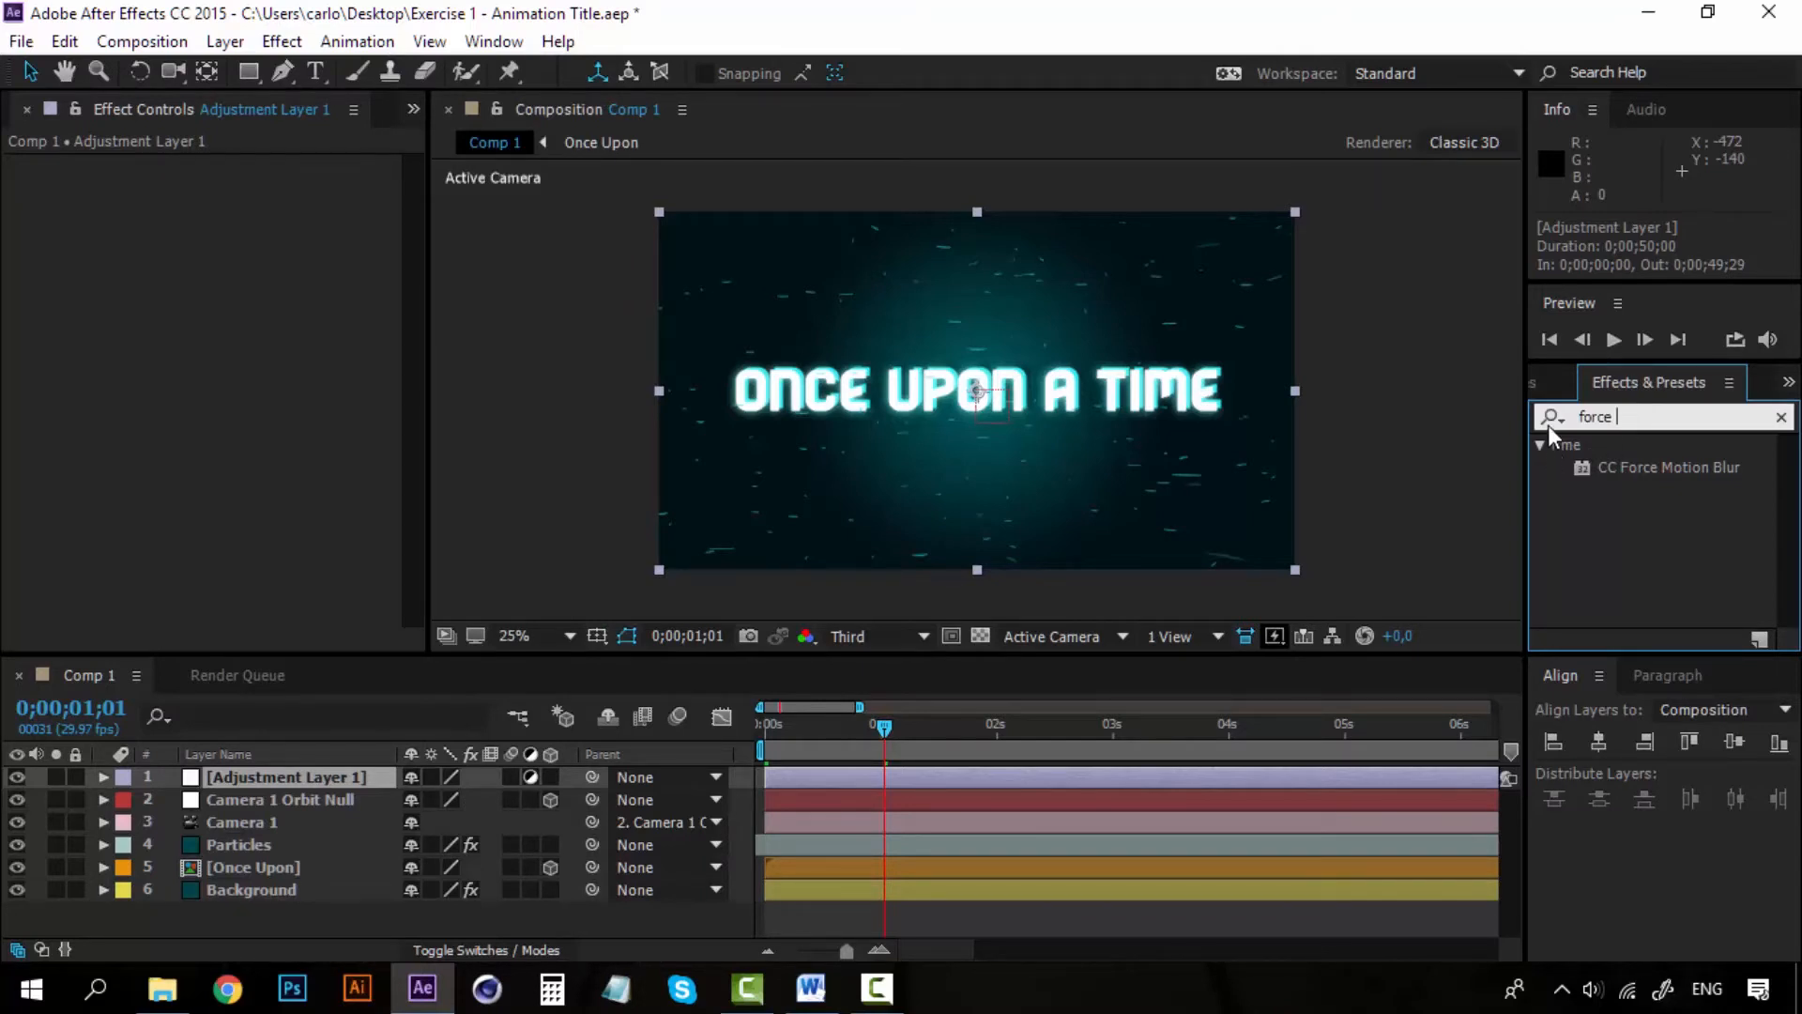
pyautogui.click(1653, 465)
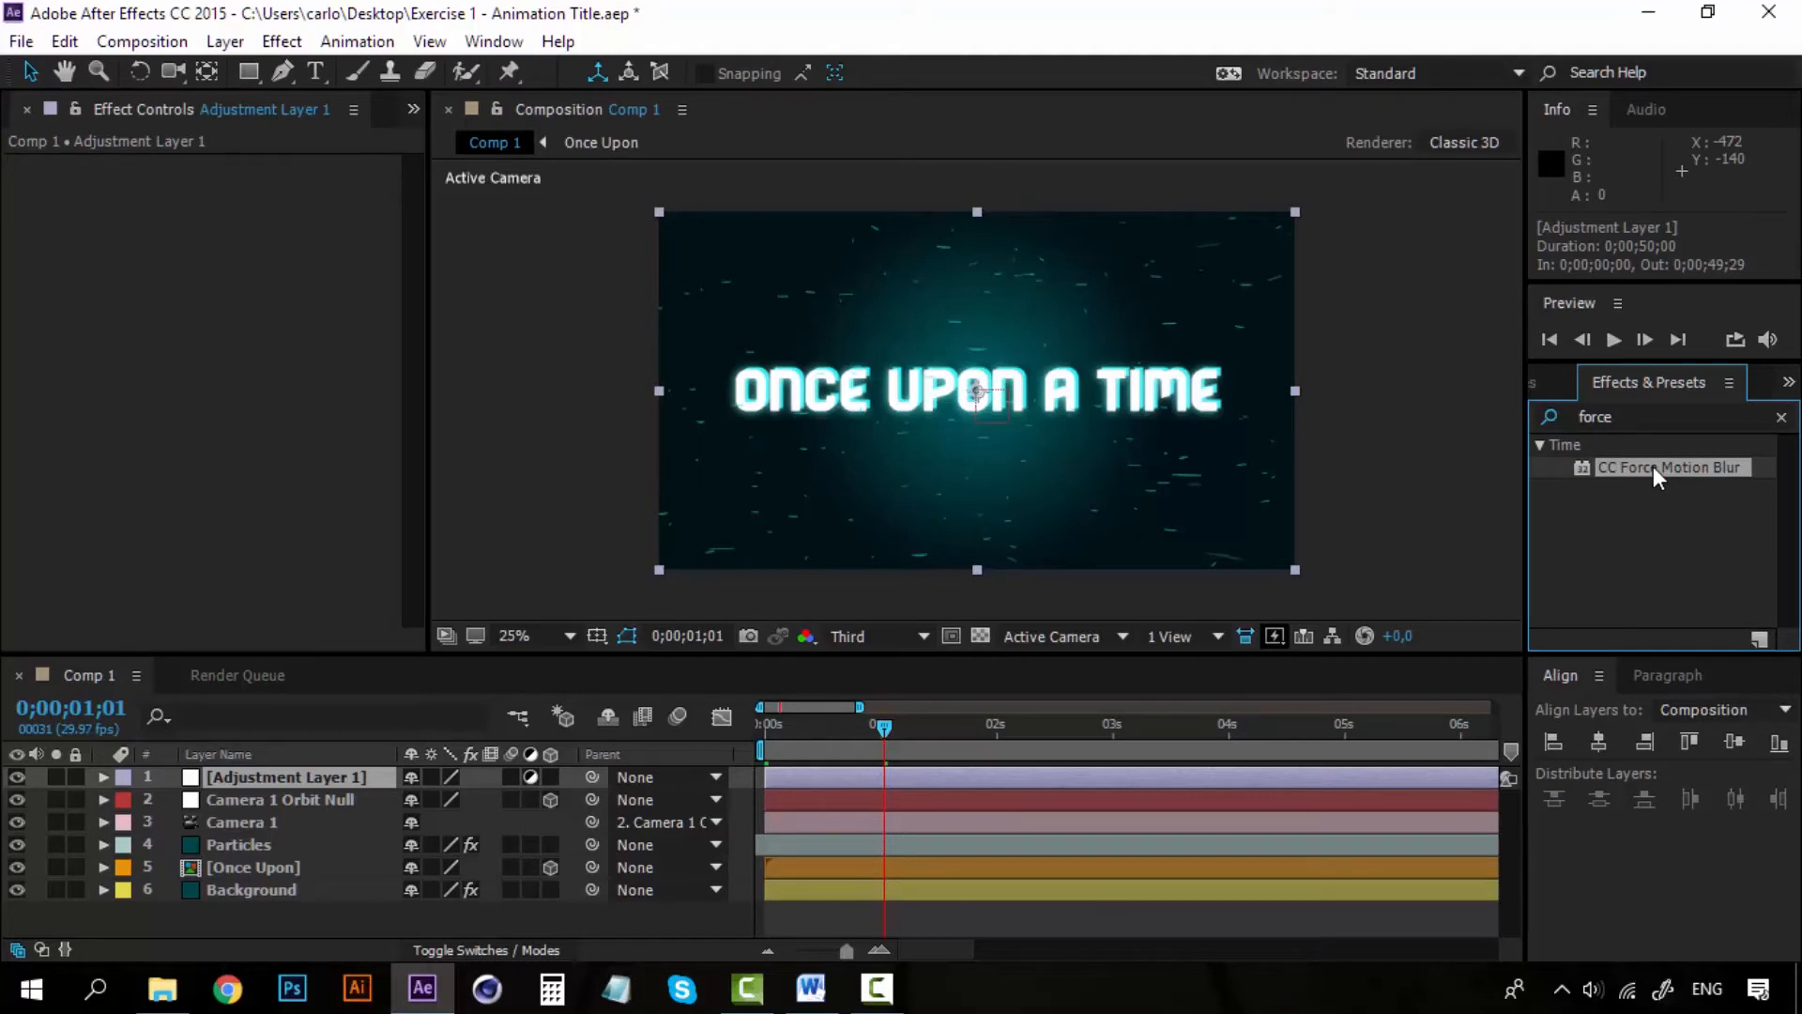
pyautogui.moveTo(1653, 466); pyautogui.dragTo(520, 505)
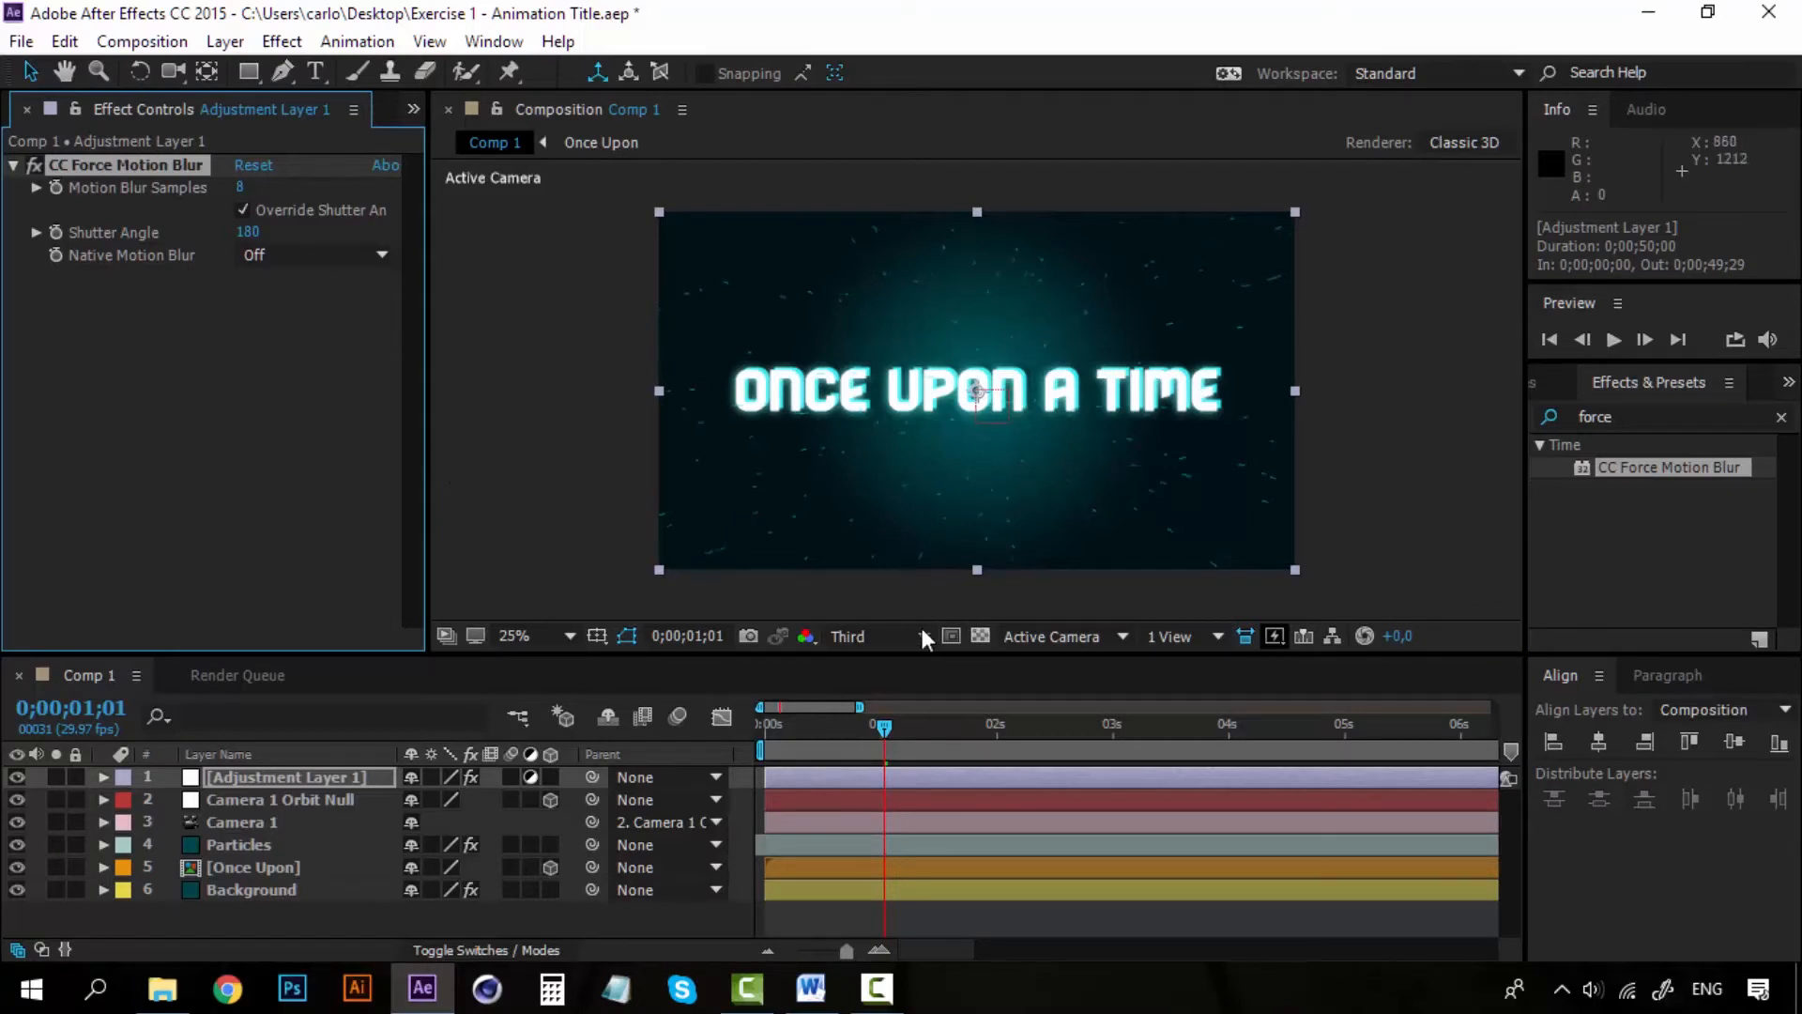
# - Preview the title's entrance with the motion blur several times from the start of the timeline
pyautogui.moveTo(882, 723); pyautogui.dragTo(767, 730)
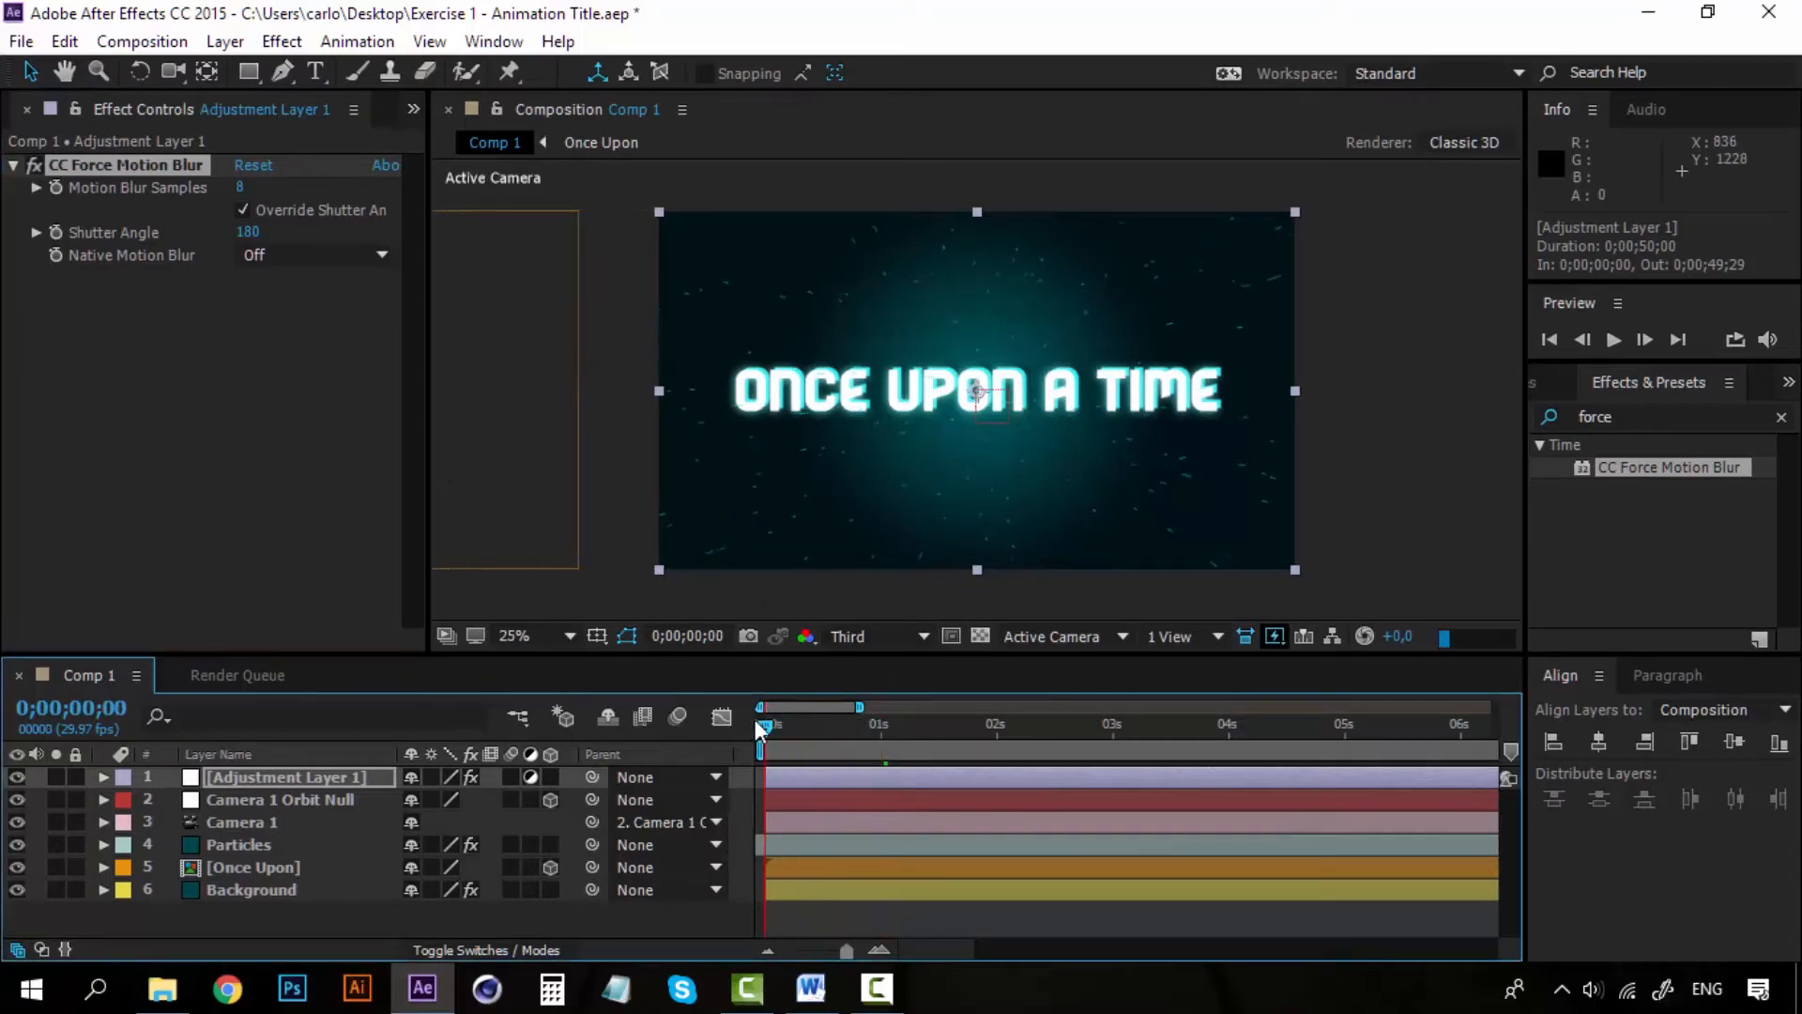
pyautogui.press('space')
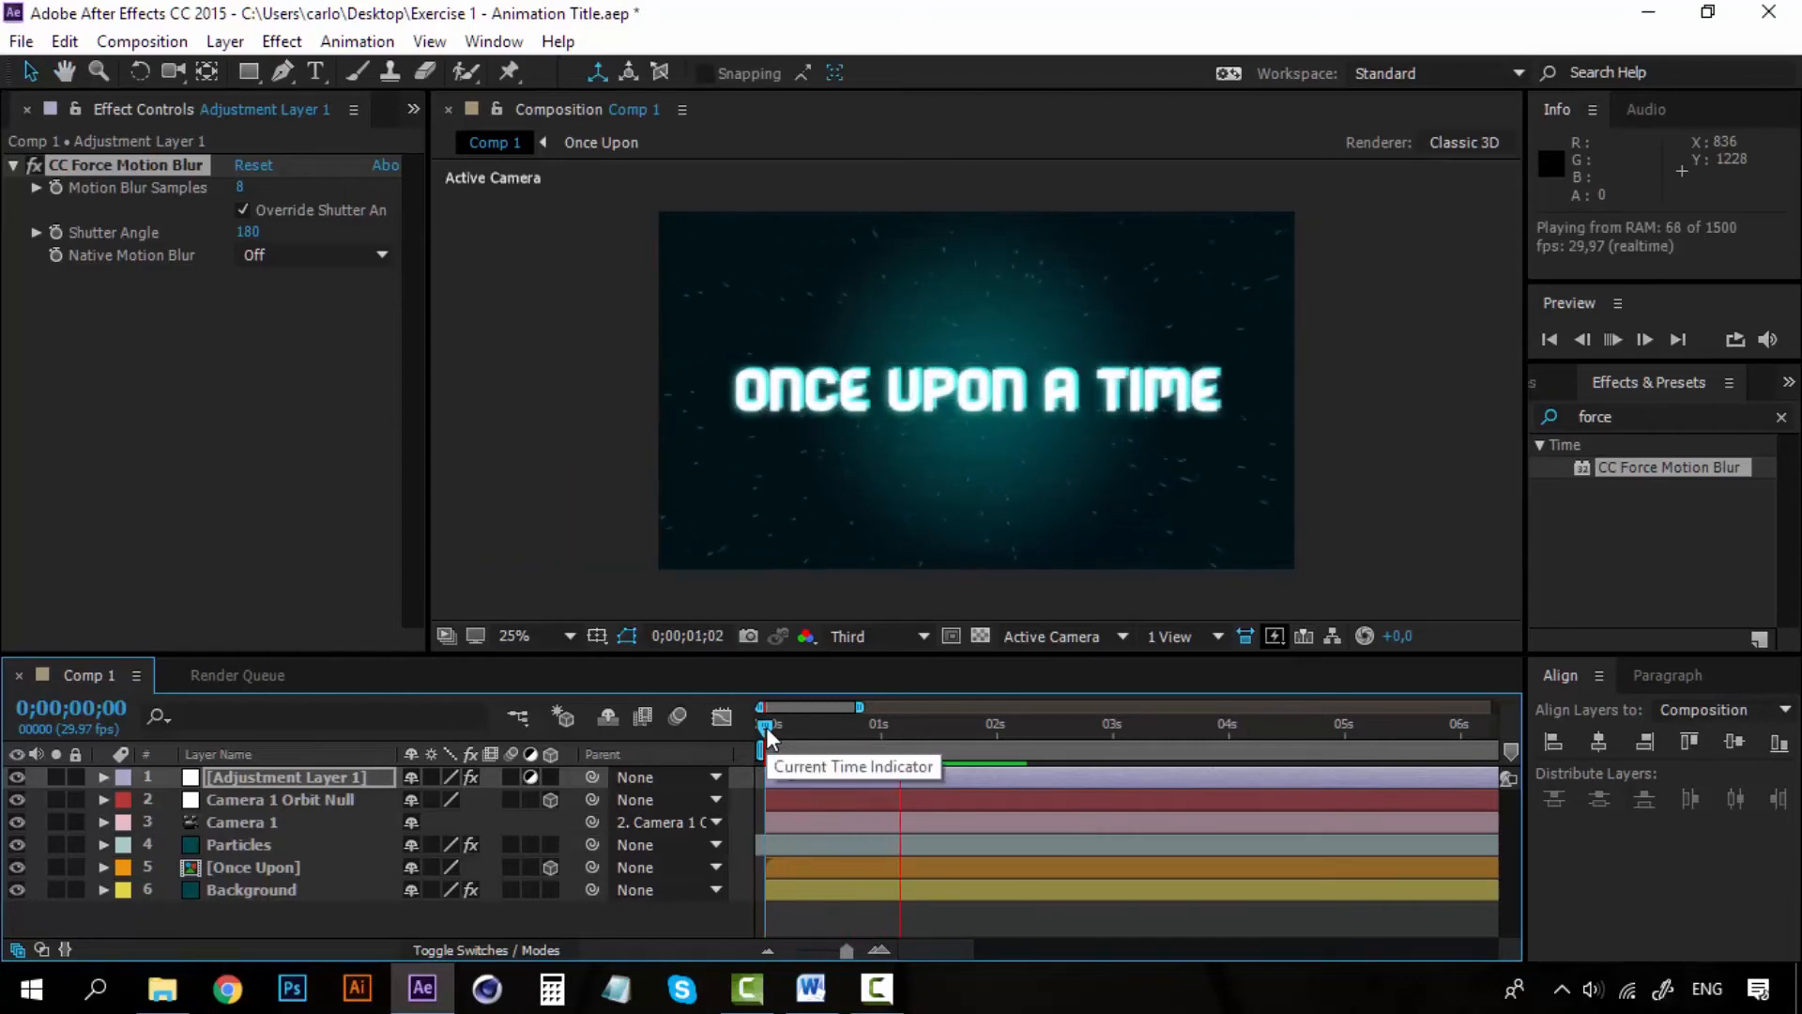
pyautogui.press('space')
pyautogui.press('space')
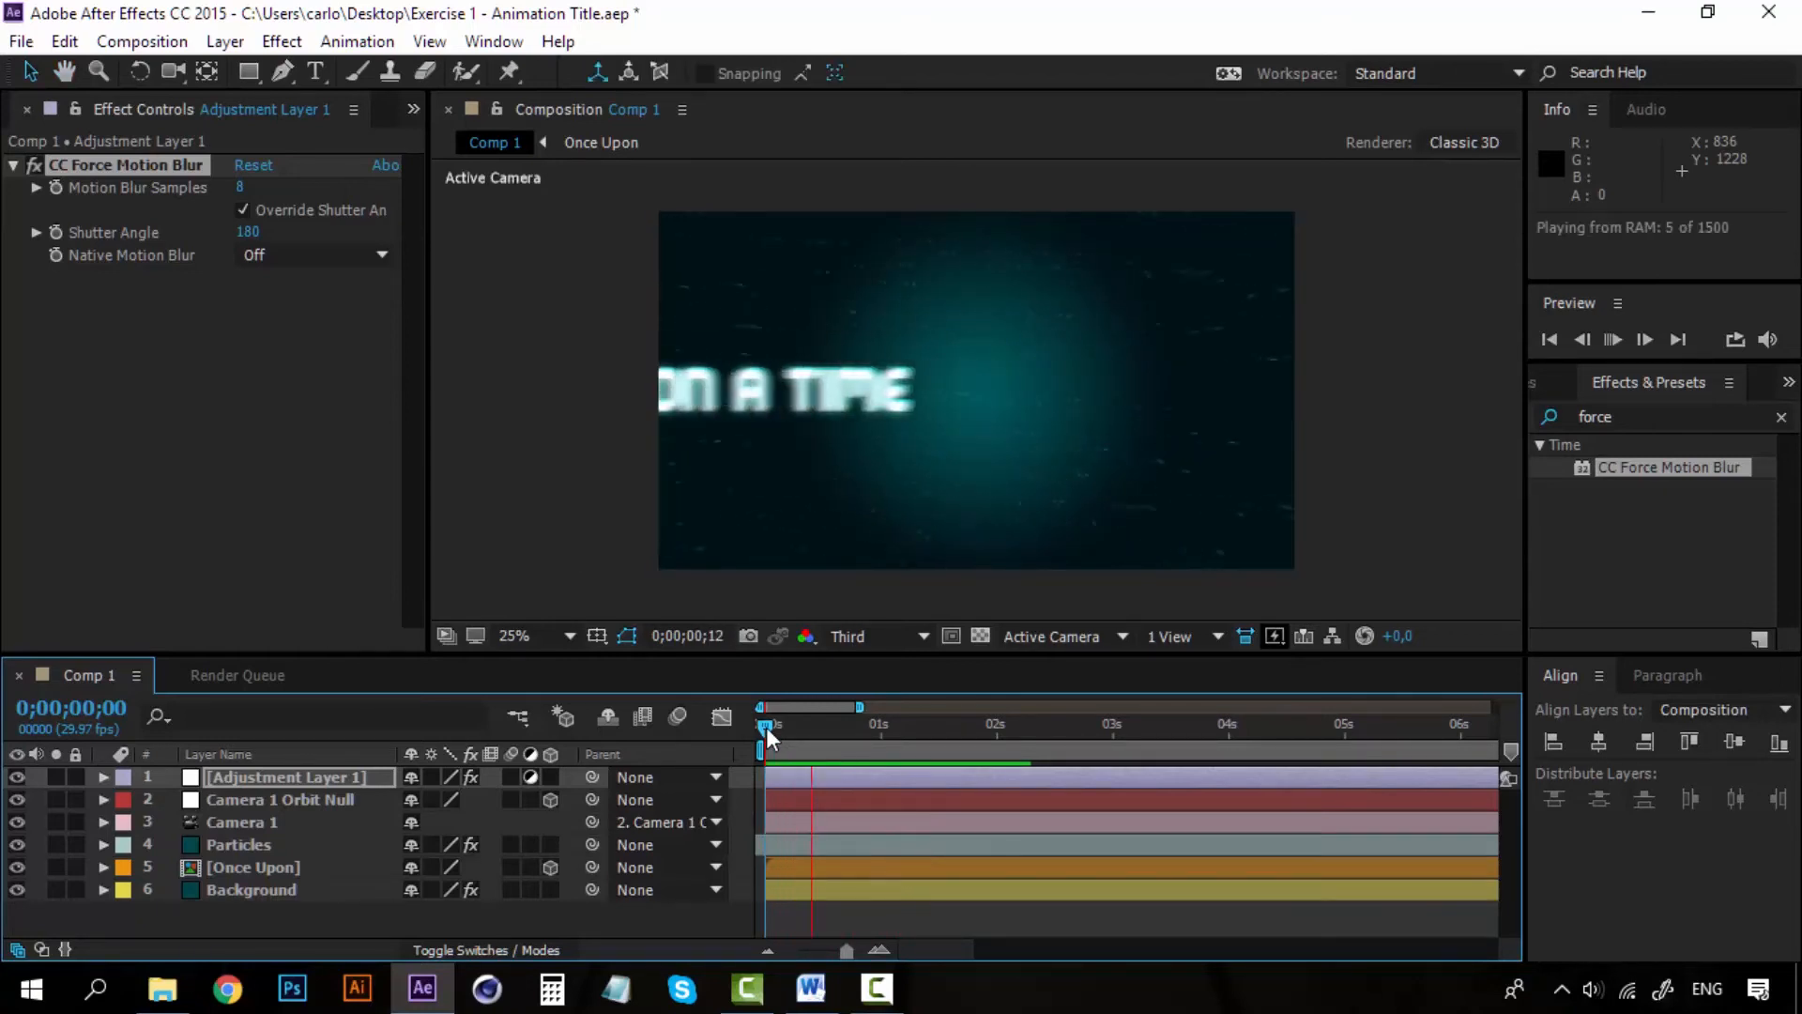
pyautogui.press('space')
pyautogui.press('space')
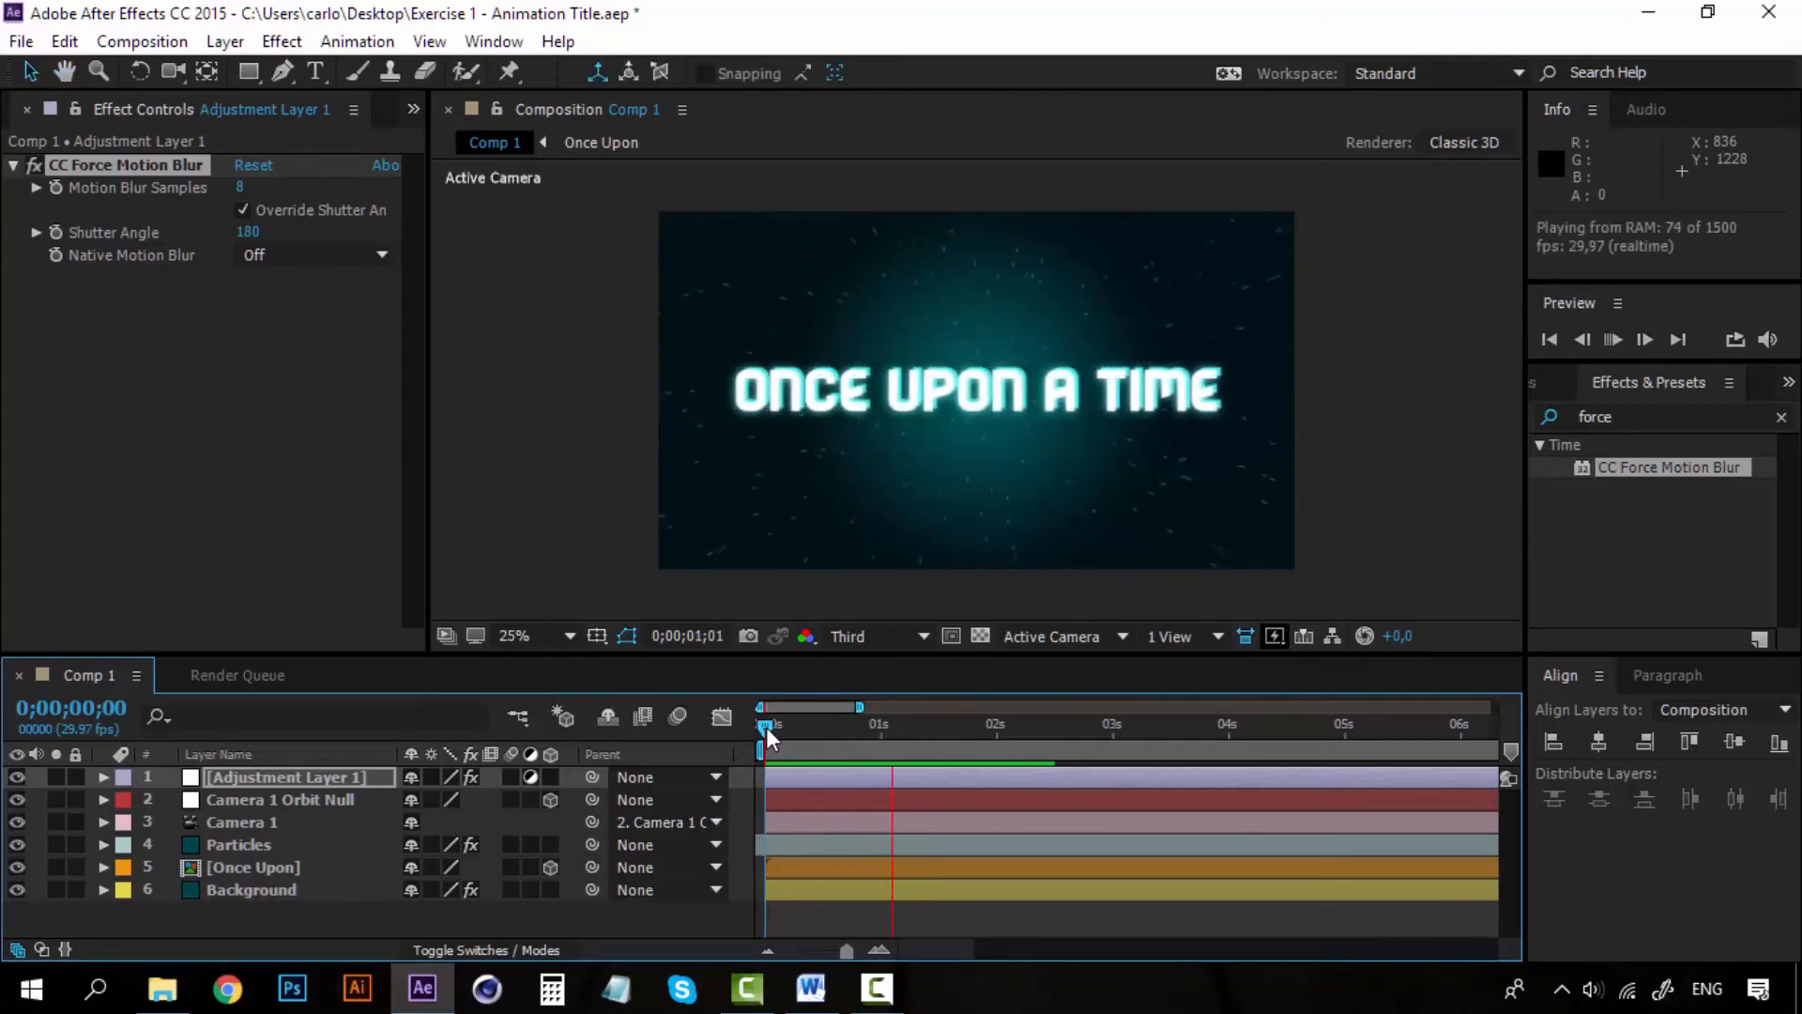
pyautogui.press('space')
pyautogui.press('space')
pyautogui.press('space')
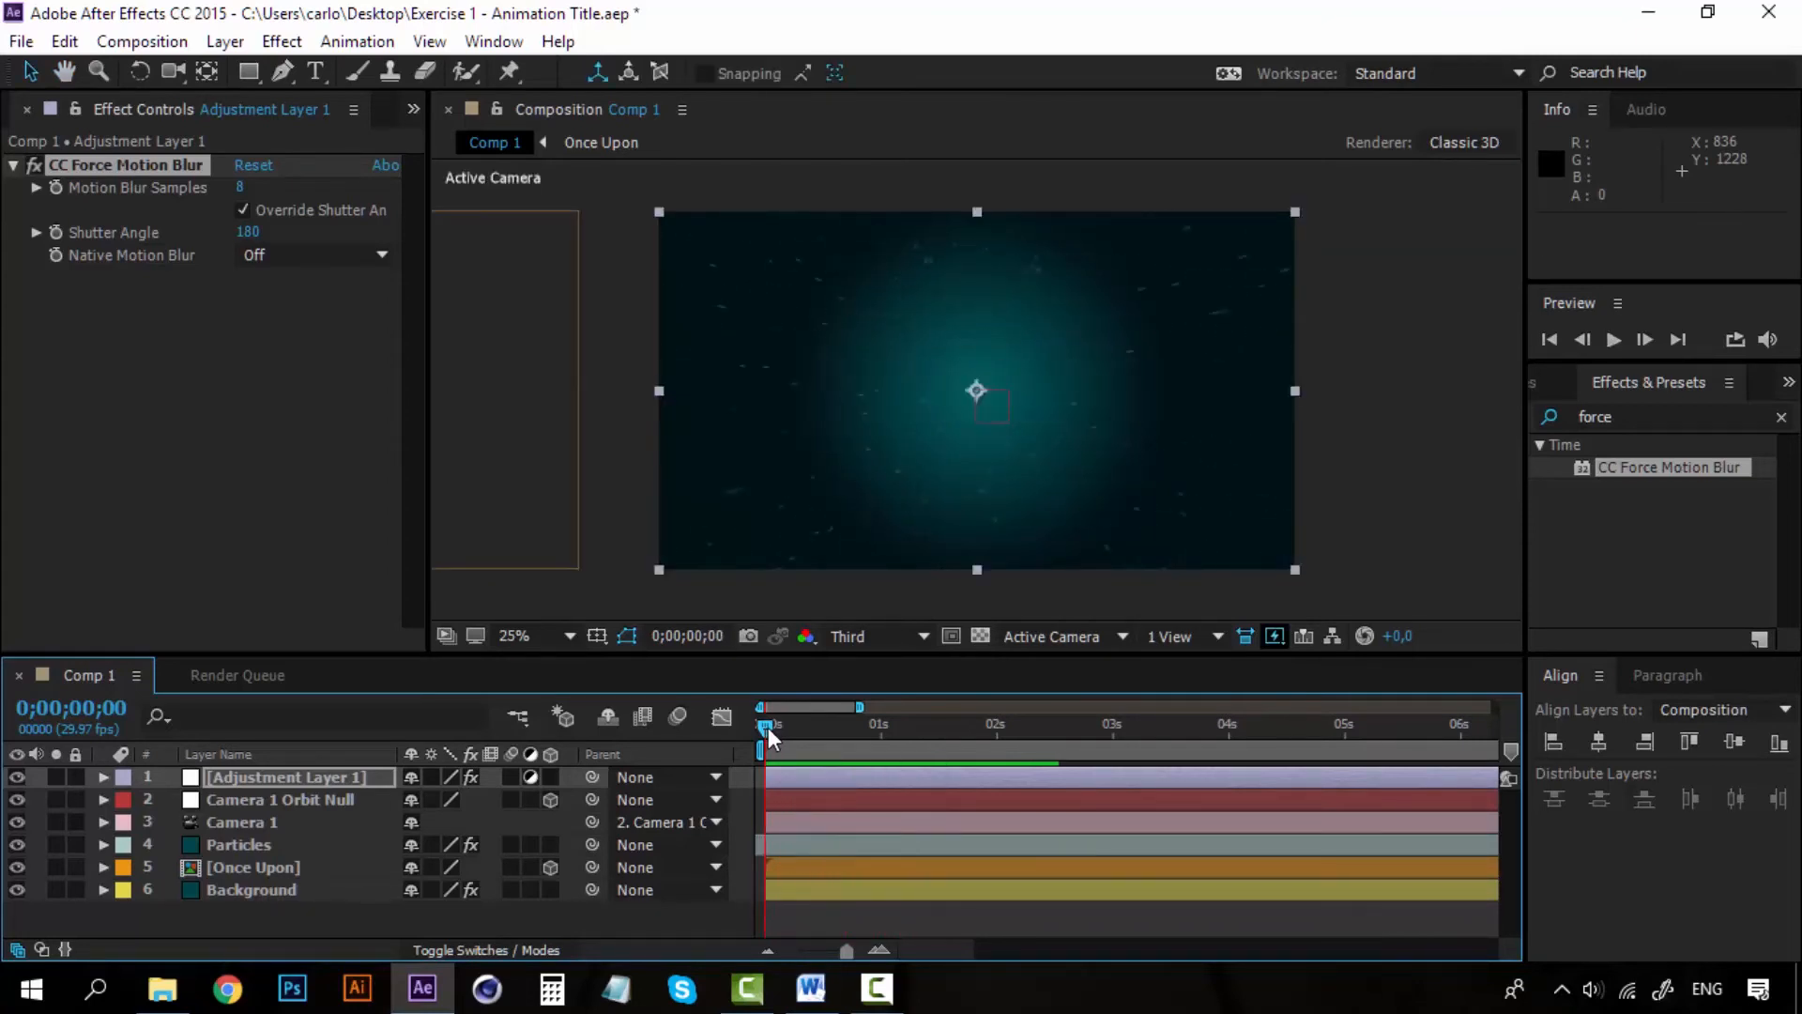
# - Compare the frame at 0;00;00;08 with and without the motion blur by toggling Adjustment Layer 1's visibility
pyautogui.moveTo(767, 728); pyautogui.dragTo(791, 727)
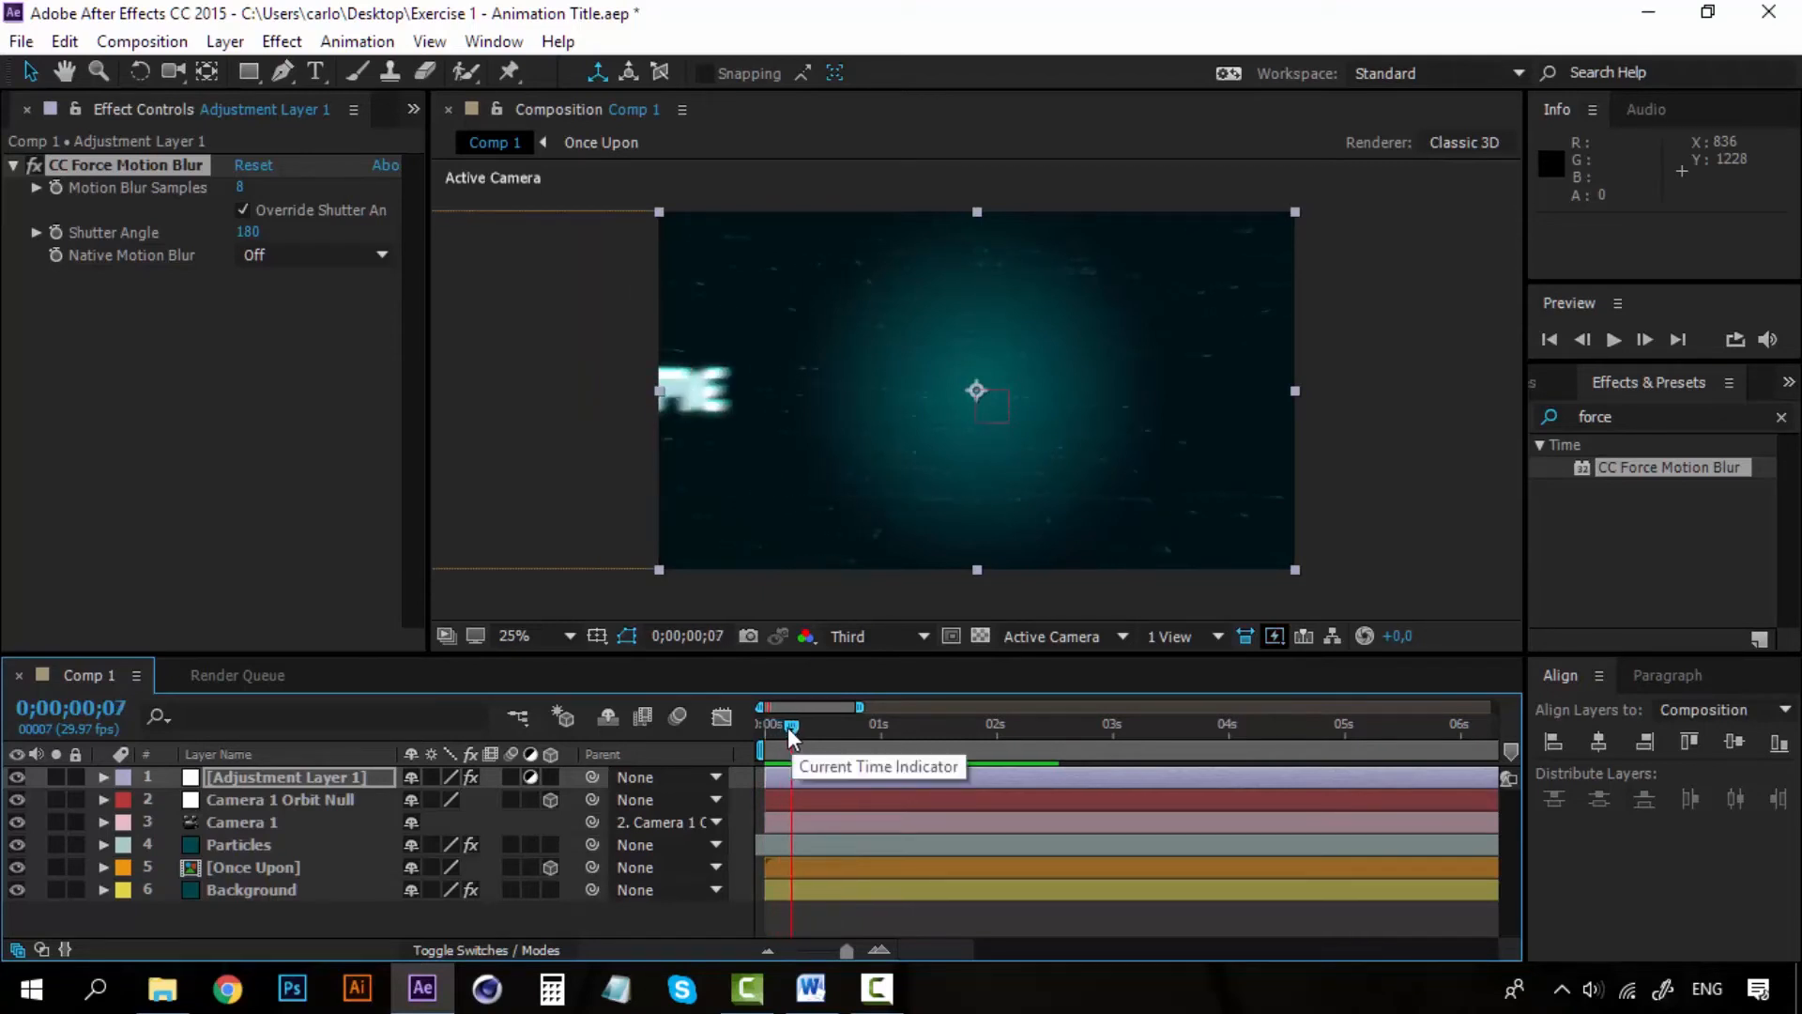
pyautogui.press('pagedown')
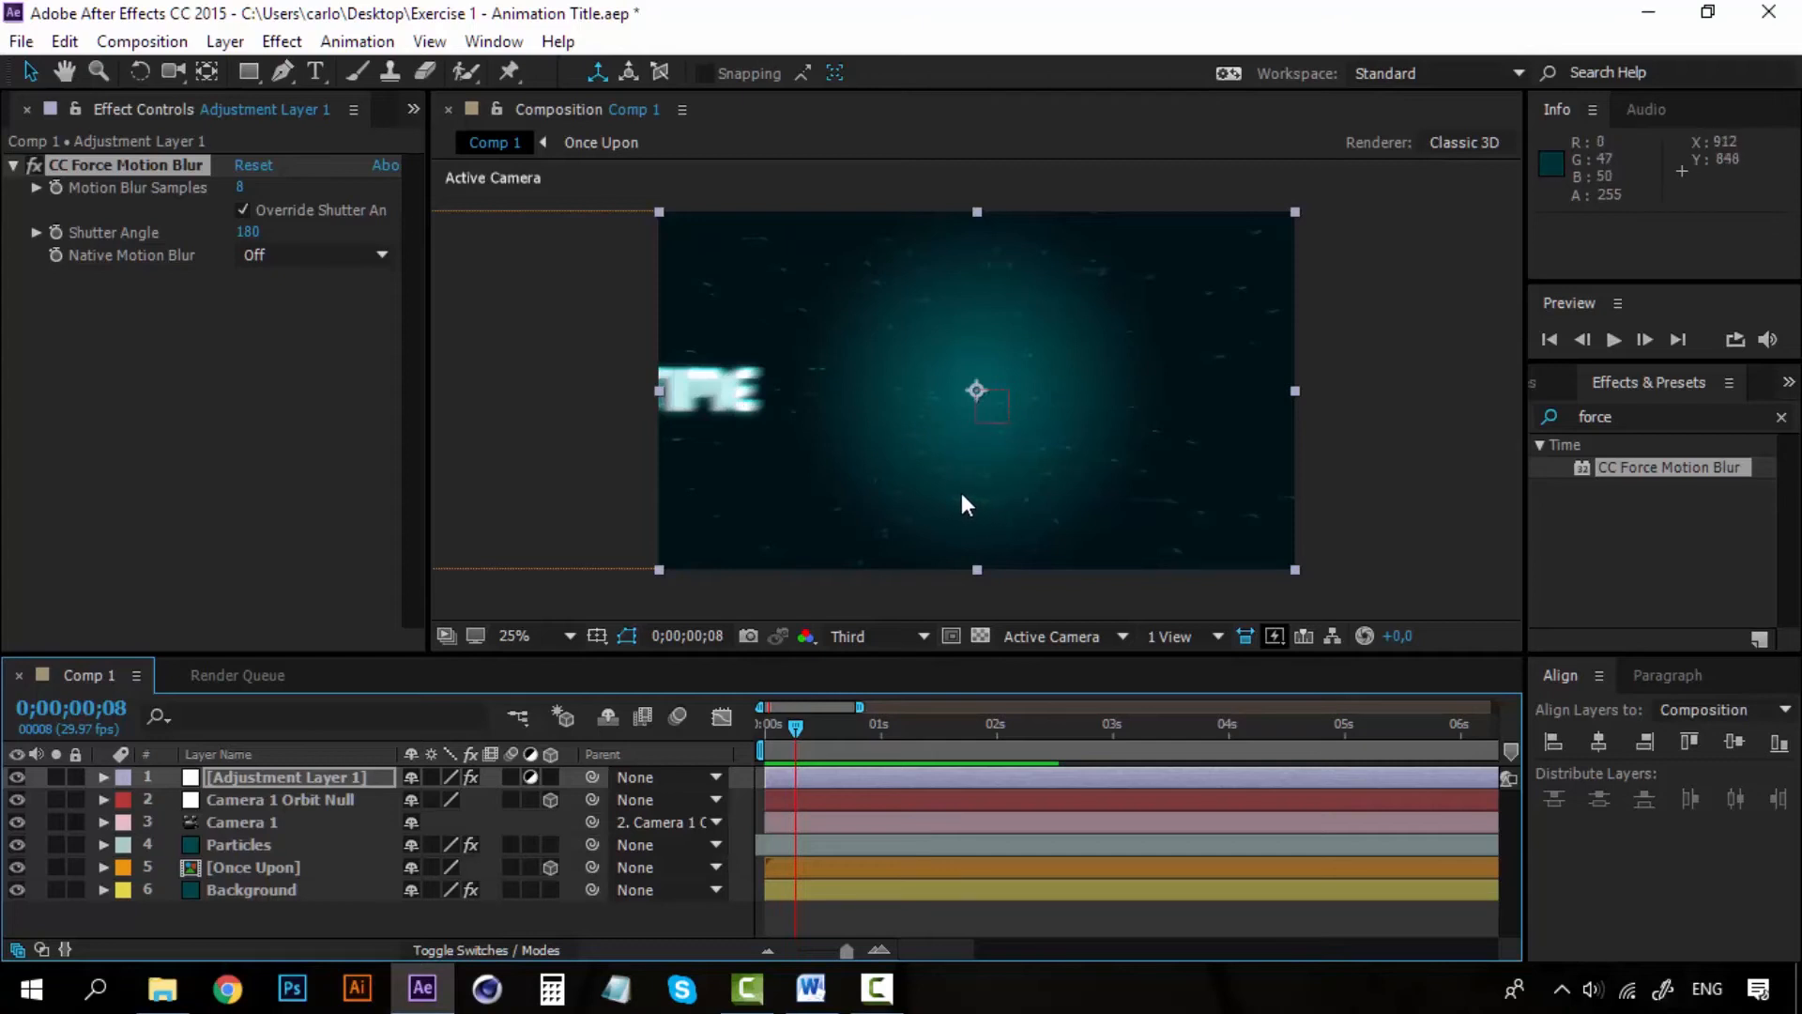
pyautogui.click(17, 776)
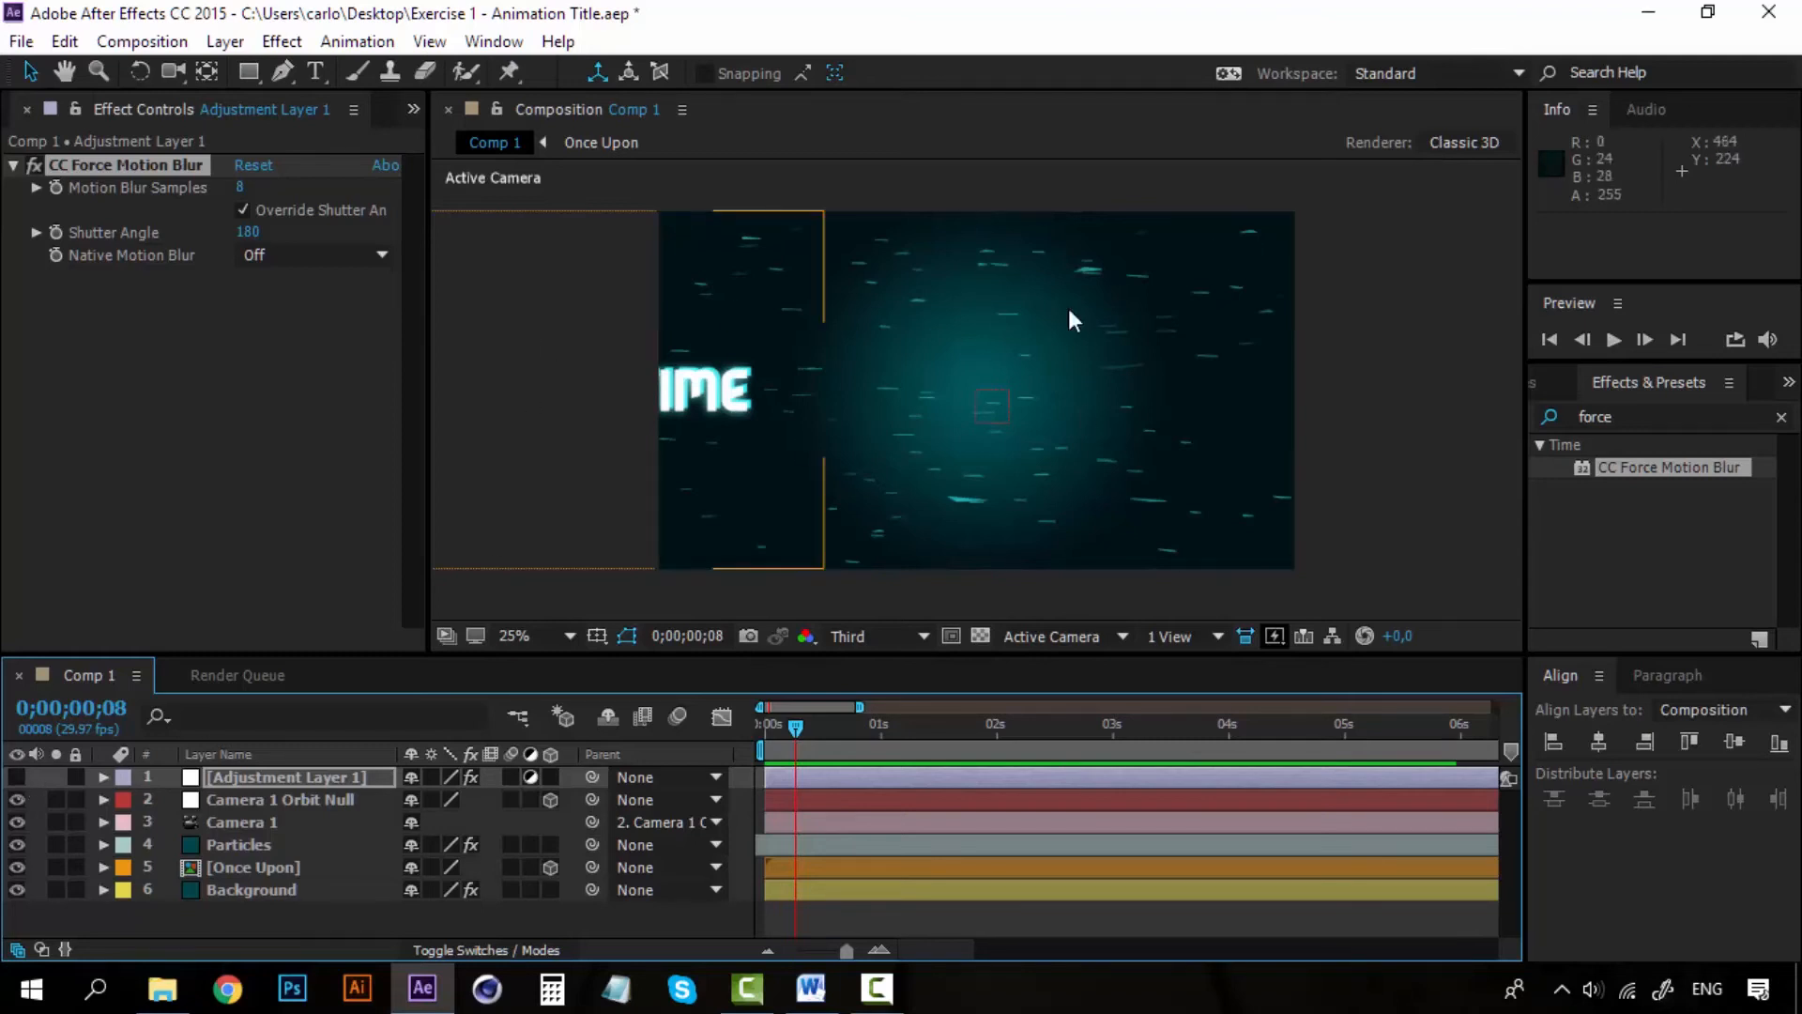
pyautogui.click(17, 776)
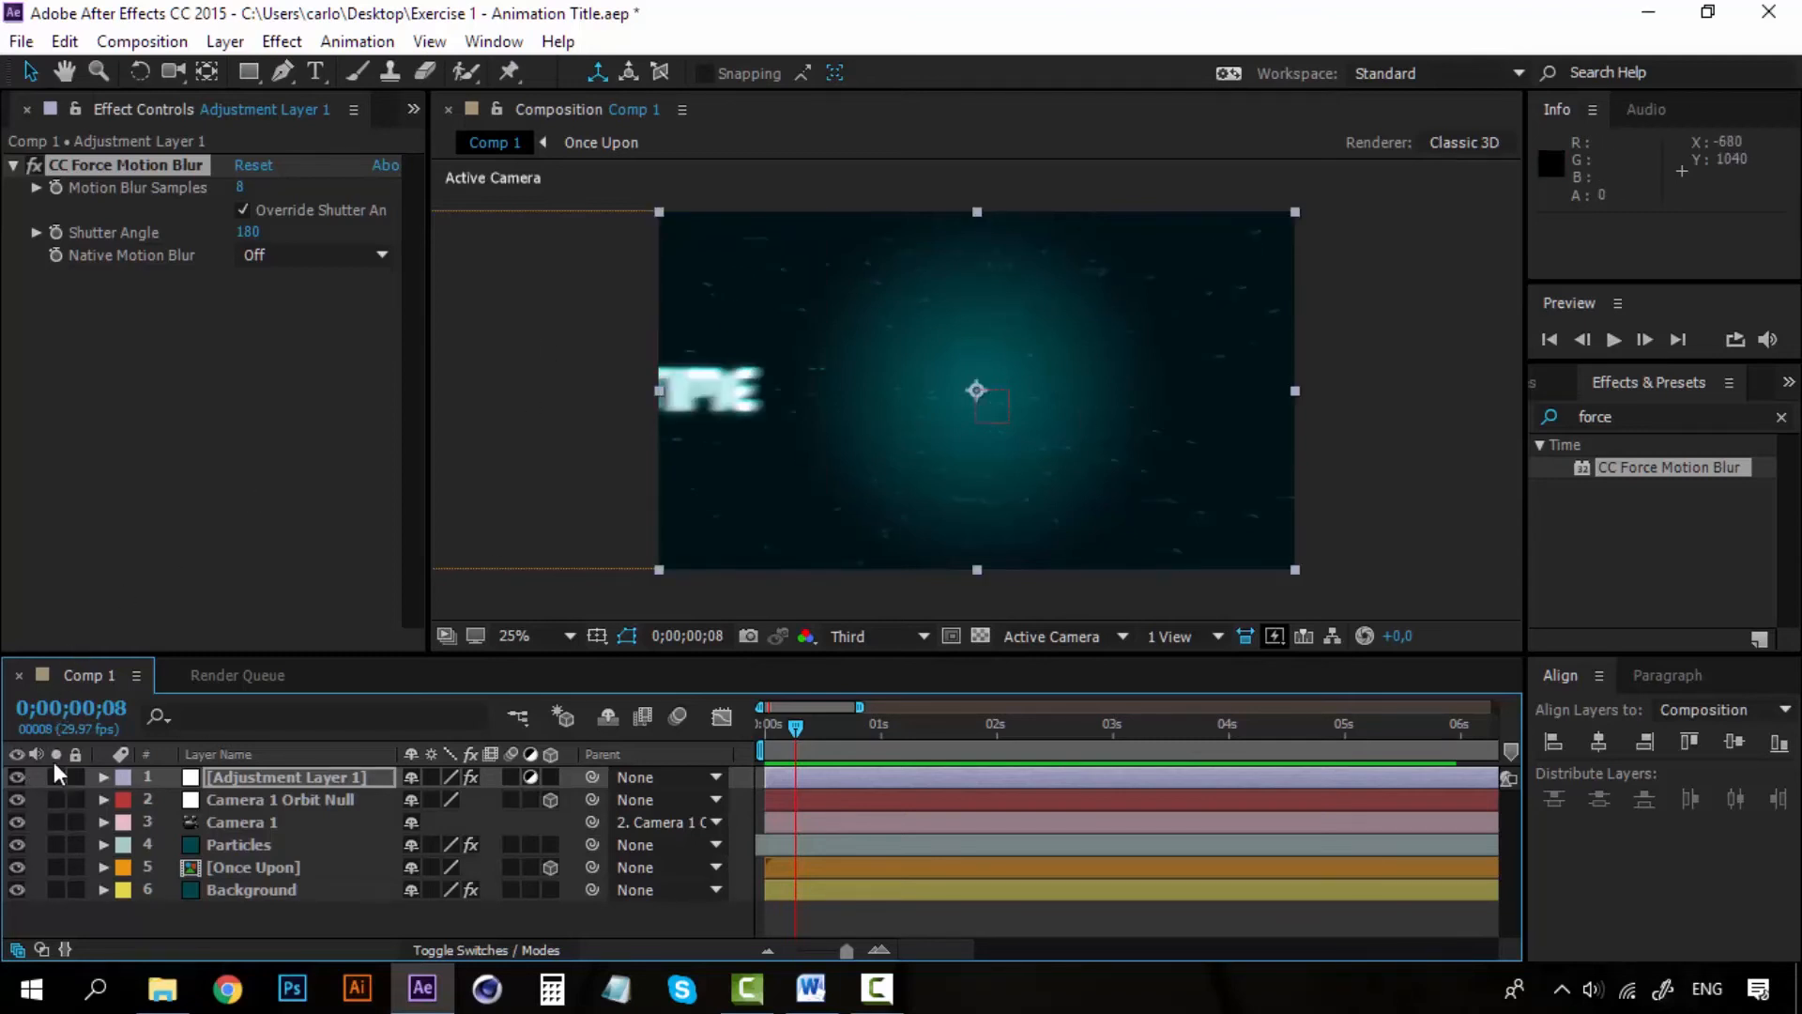
# - Set the Motion Blur Samples of CC Force Motion Blur to 255 with the current time at 0;00;00;19
pyautogui.moveTo(796, 735); pyautogui.dragTo(837, 717)
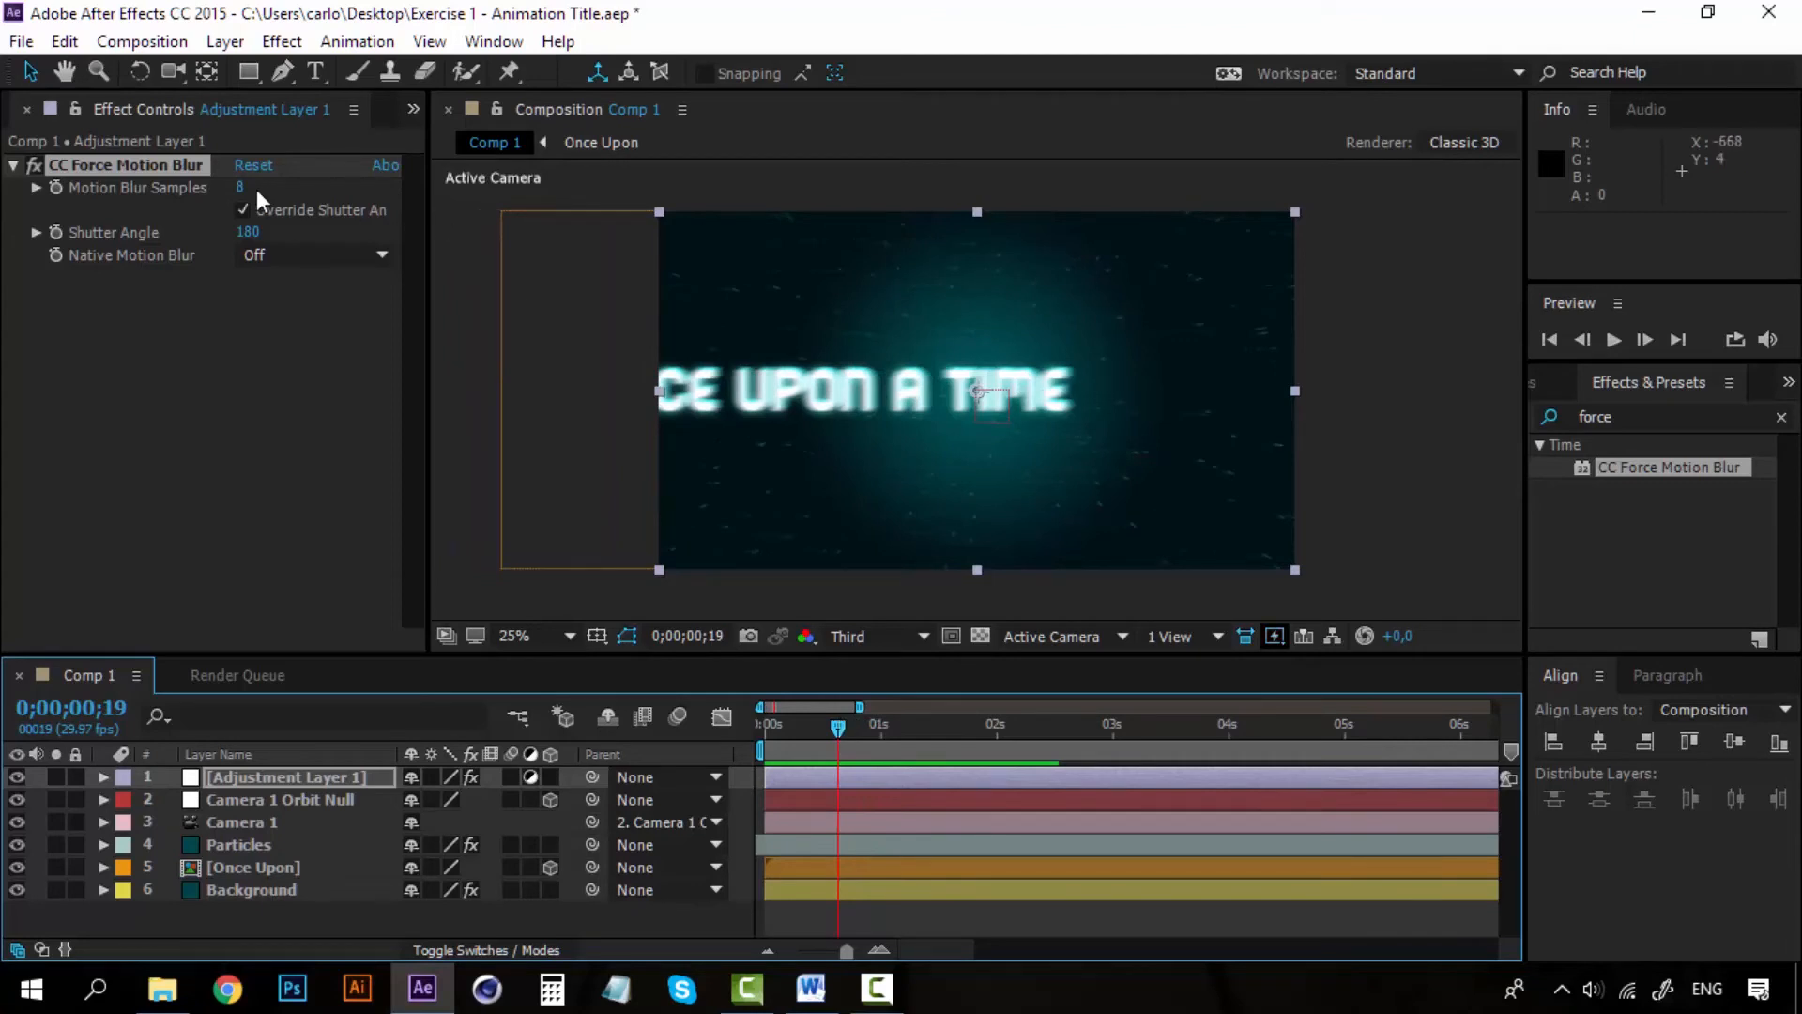
pyautogui.moveTo(239, 188); pyautogui.dragTo(558, 188)
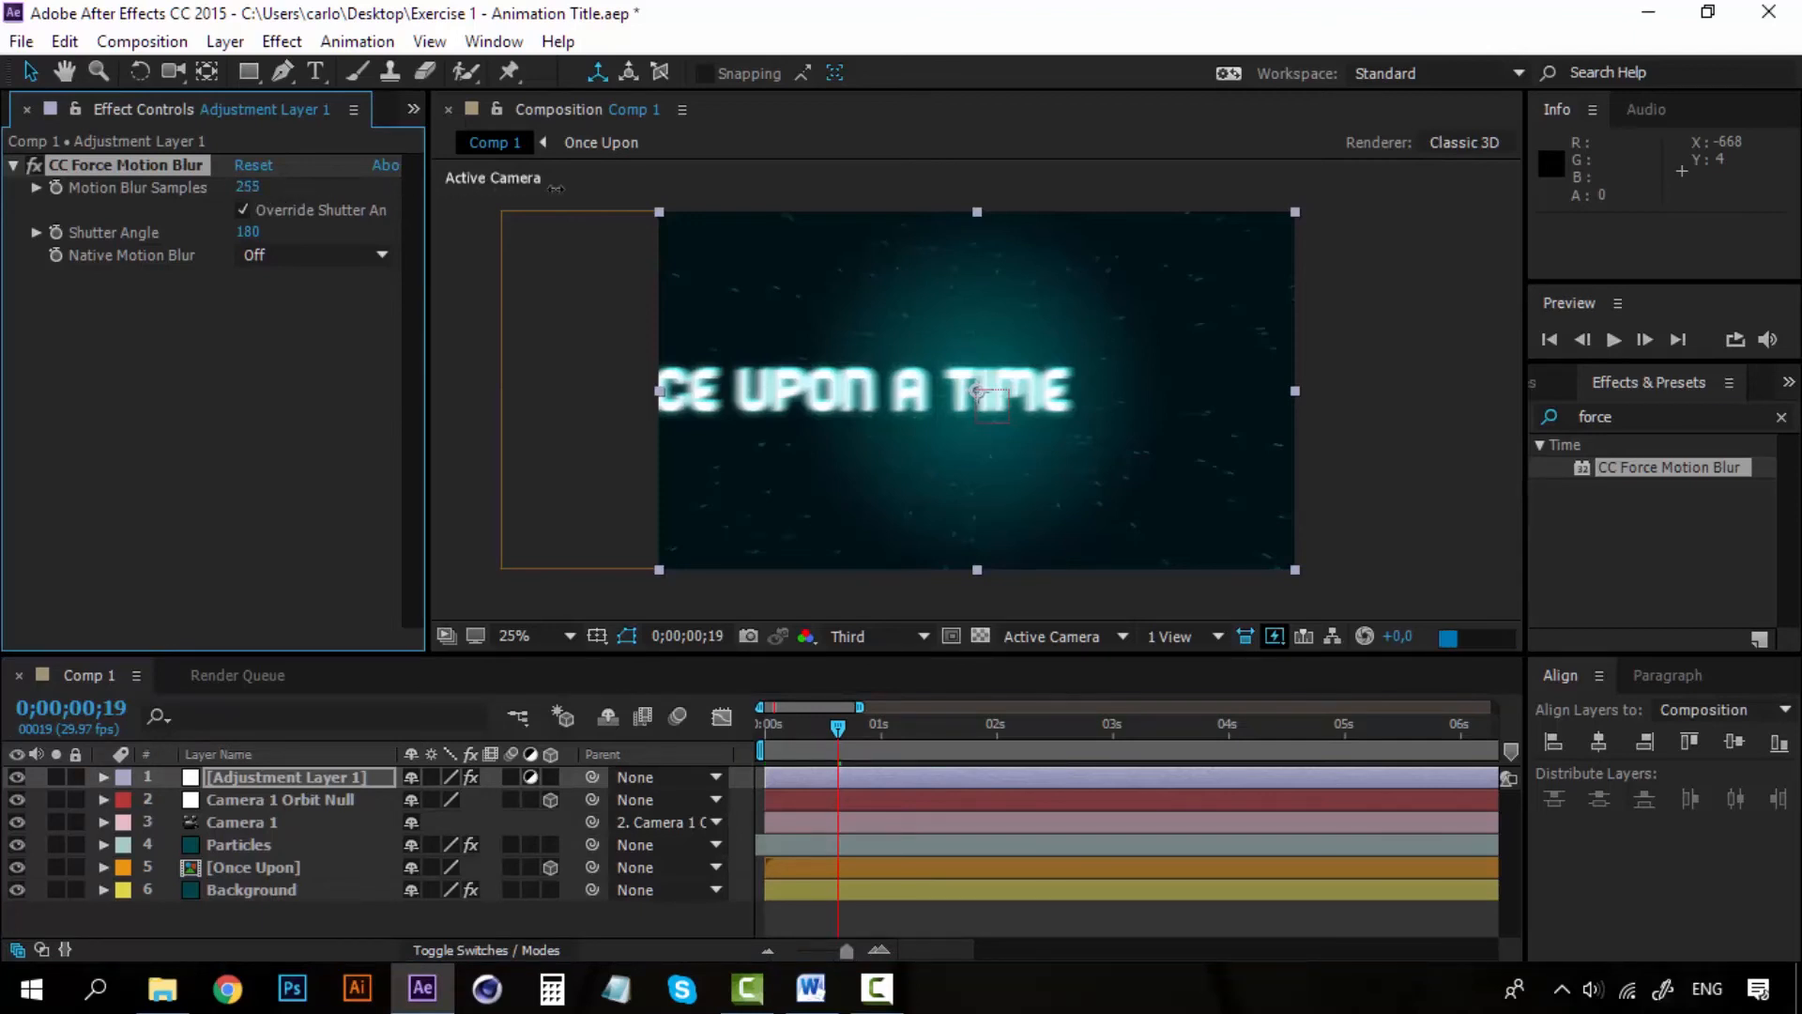
# - Set the Motion Blur Samples of CC Force Motion Blur on Adjustment Layer 1 to 8
pyautogui.click(250, 188)
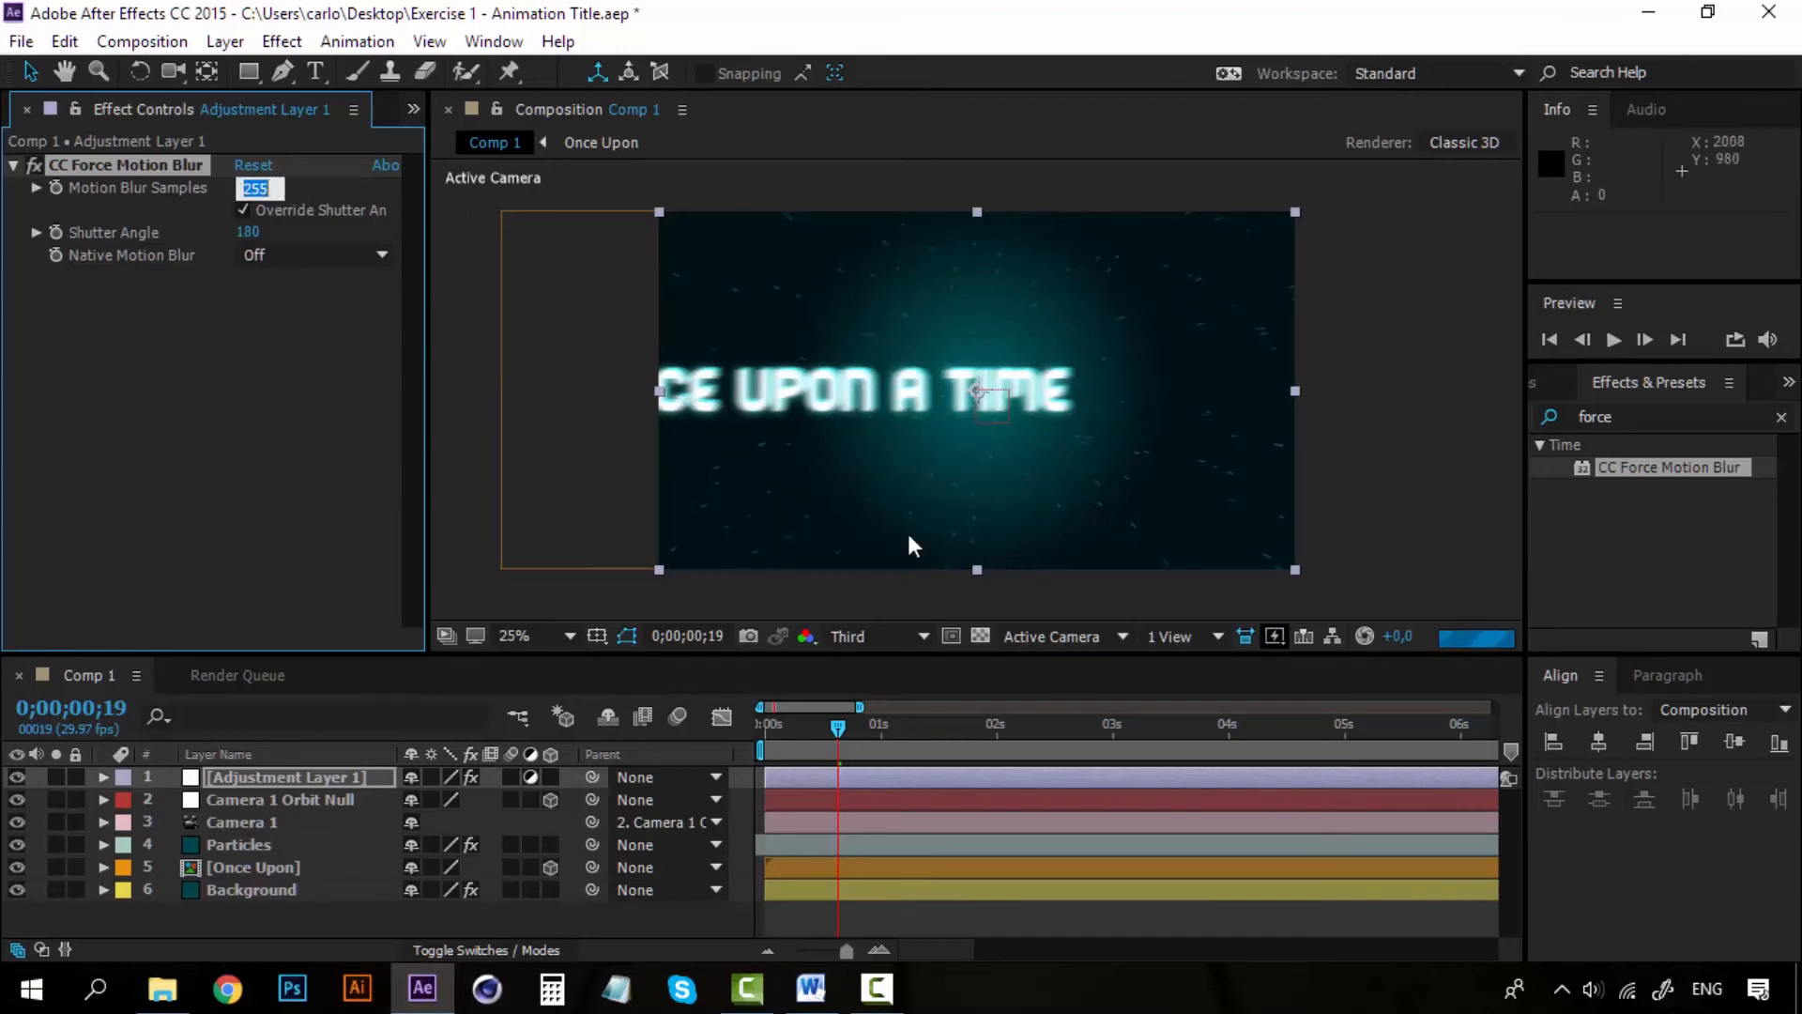
pyautogui.click(548, 381)
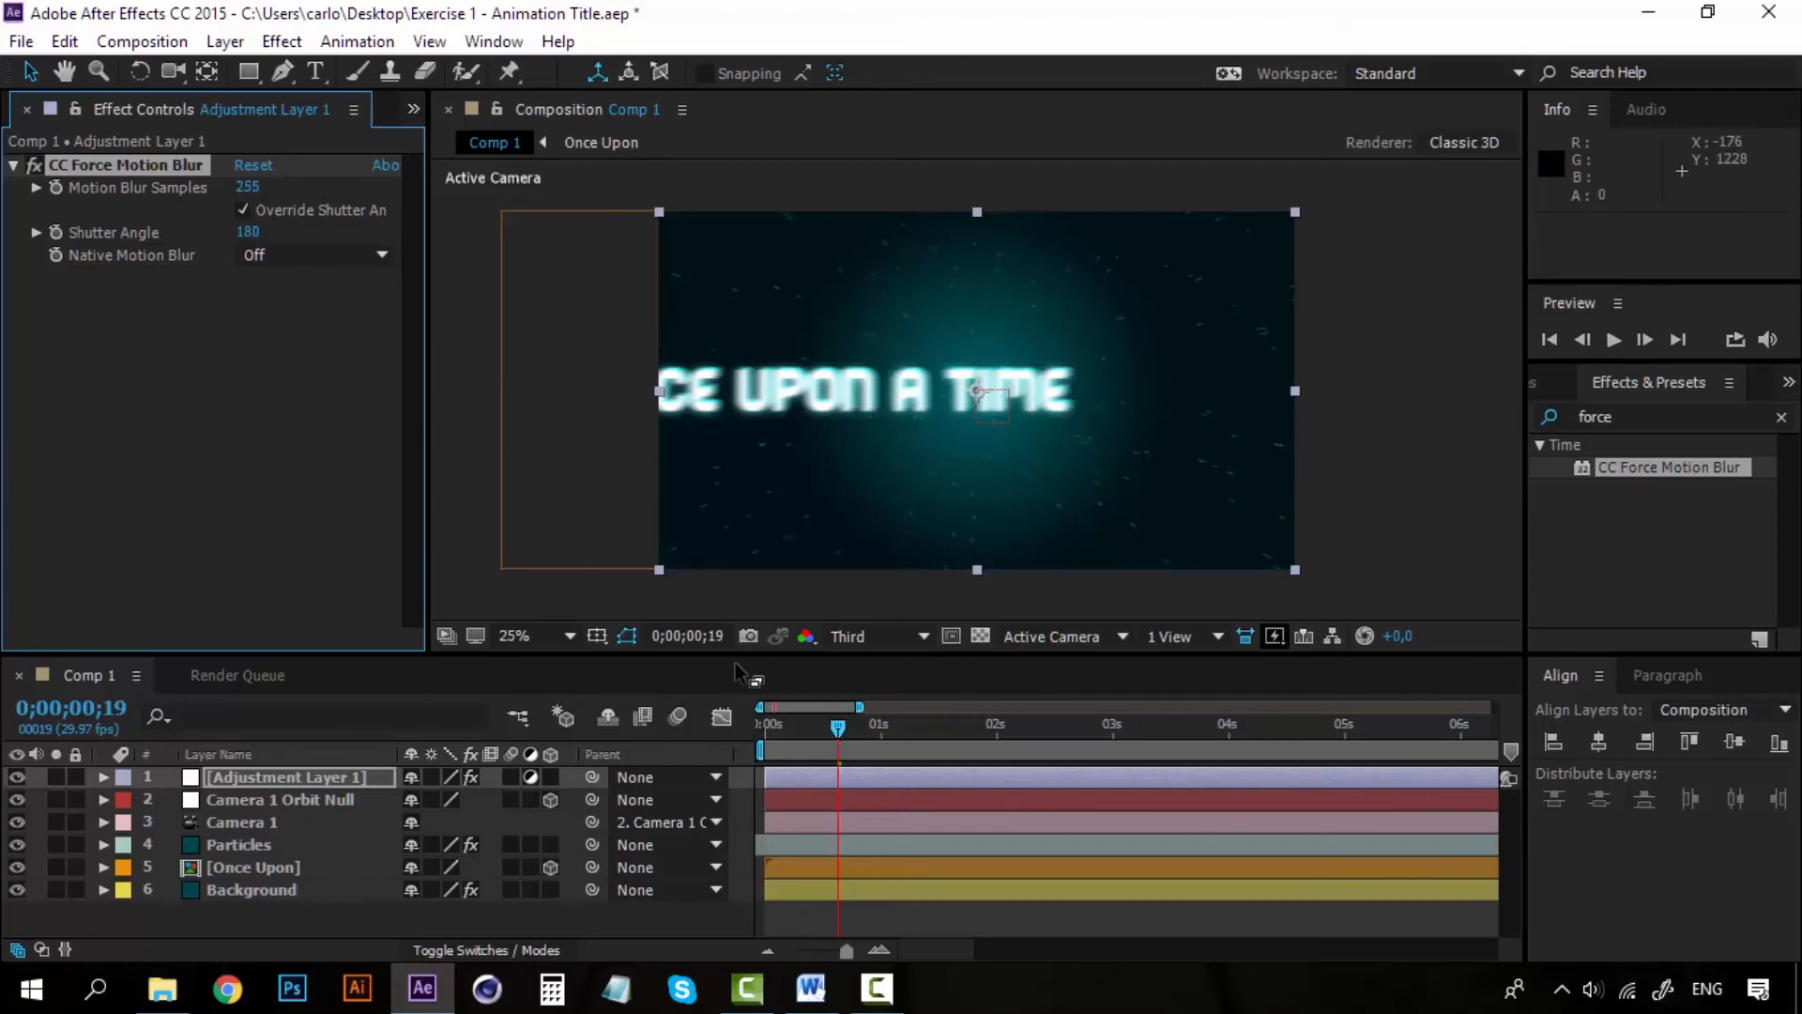
pyautogui.click(248, 187)
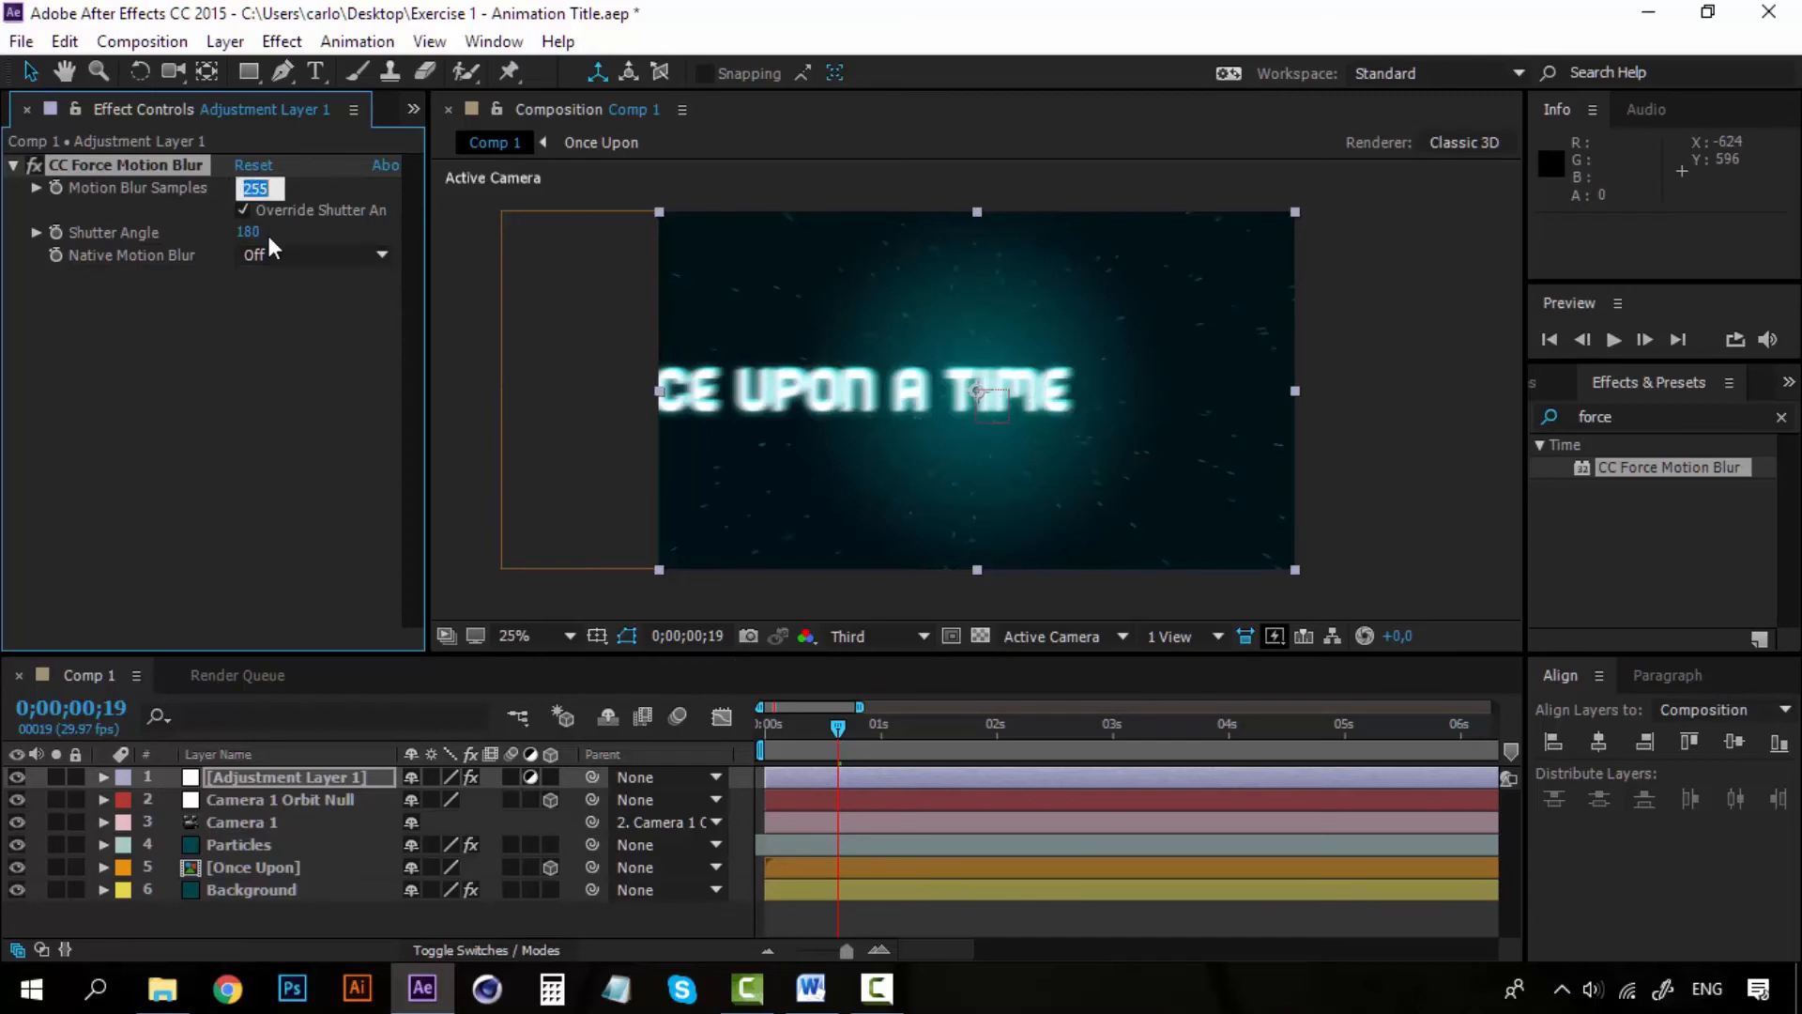
pyautogui.write('8')
pyautogui.click(306, 335)
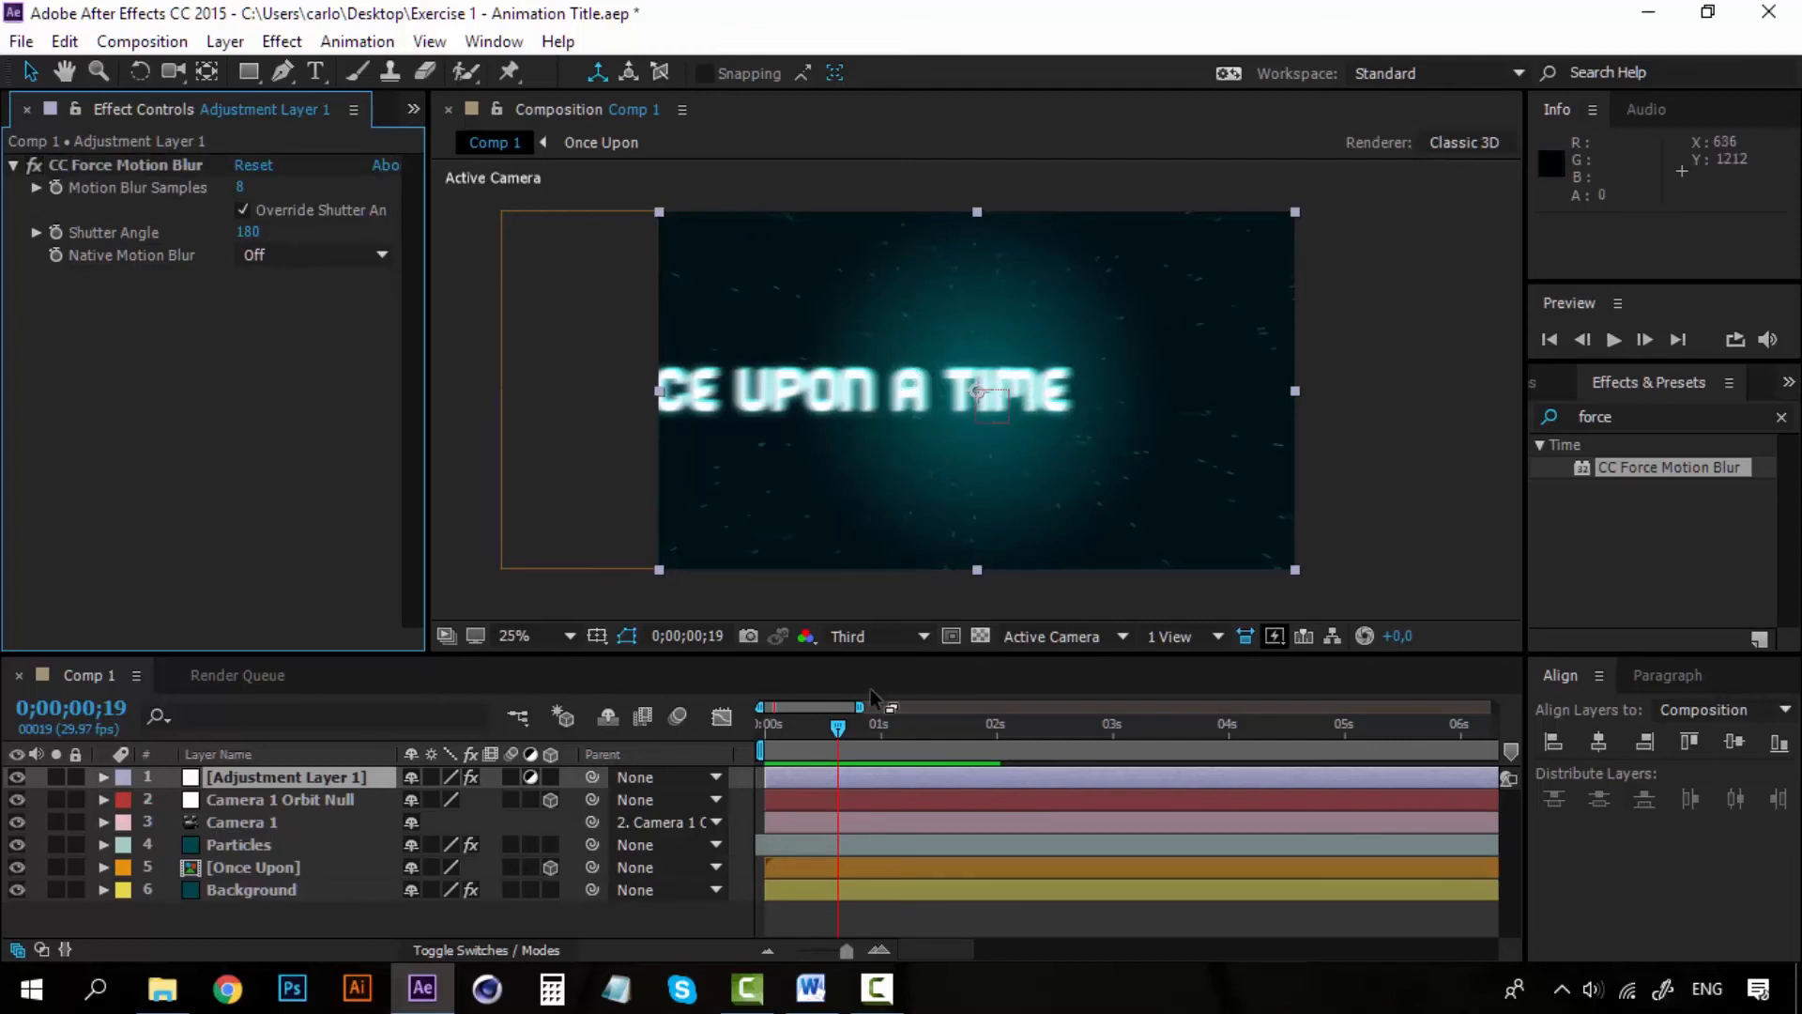
# - Preview the title's entrance several times from the start of the timeline with the reduced motion blur samples
pyautogui.moveTo(838, 724); pyautogui.dragTo(734, 722)
pyautogui.press('space')
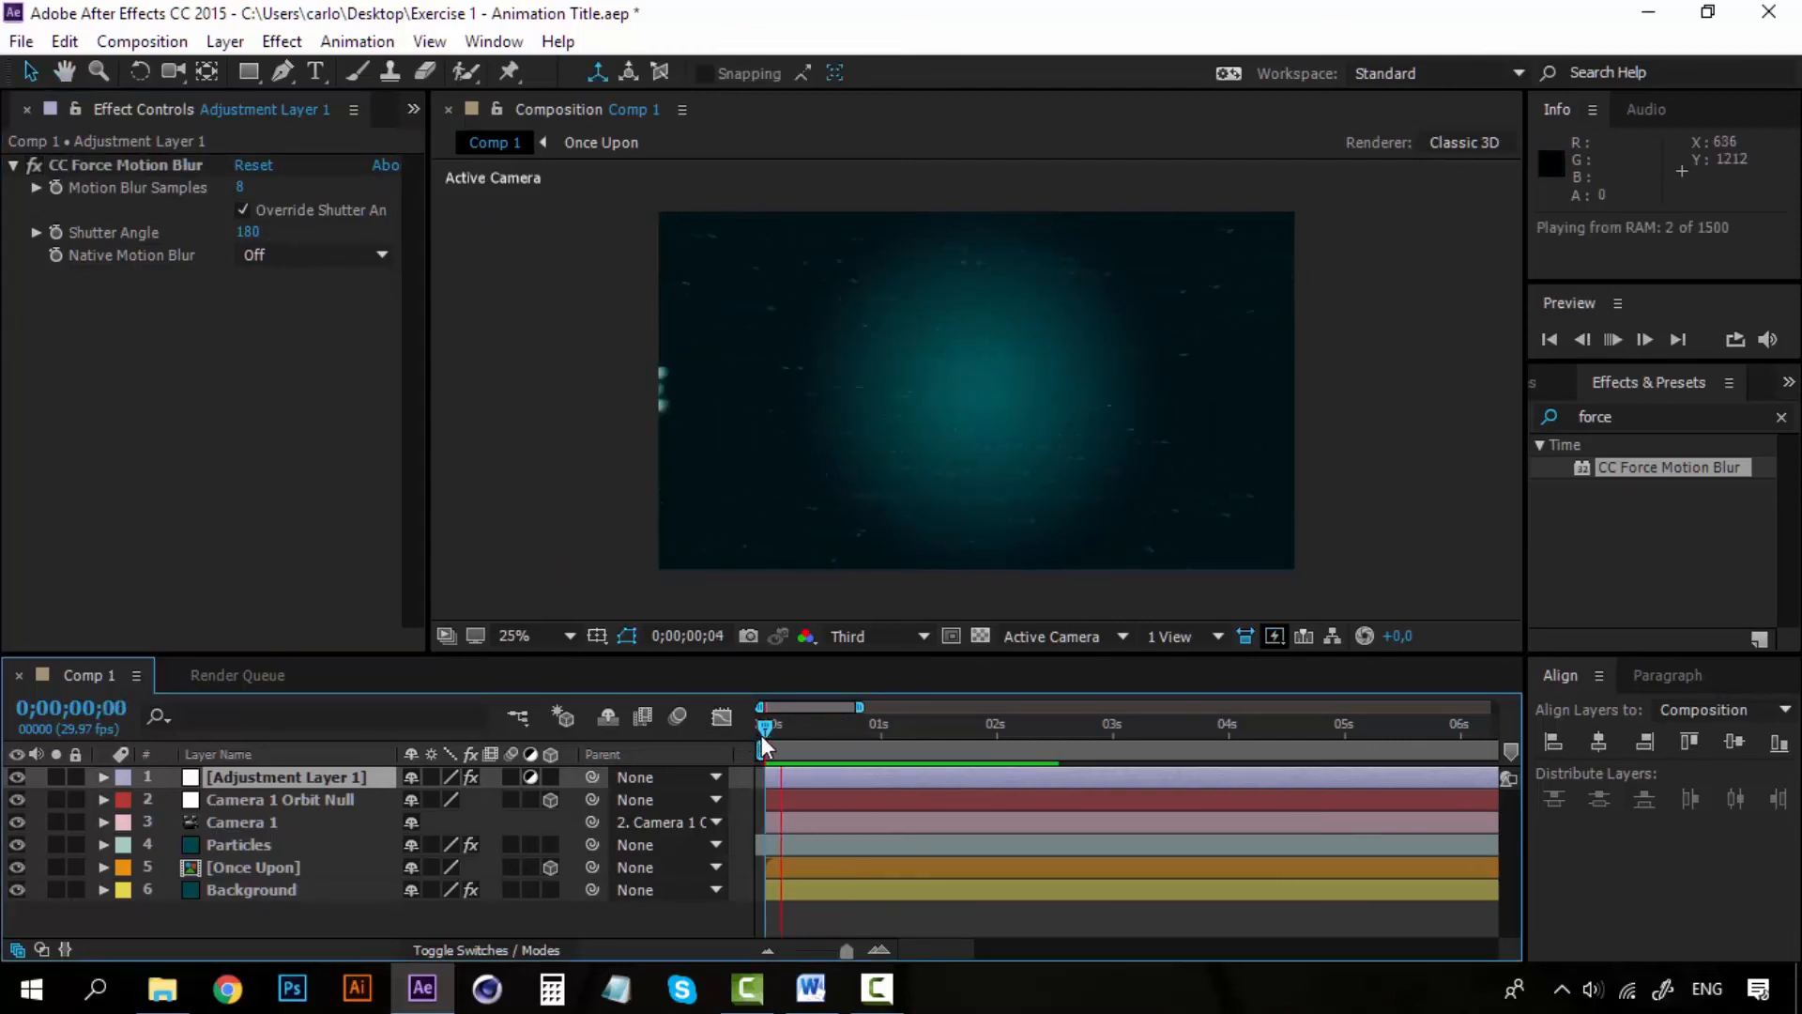
pyautogui.press('space')
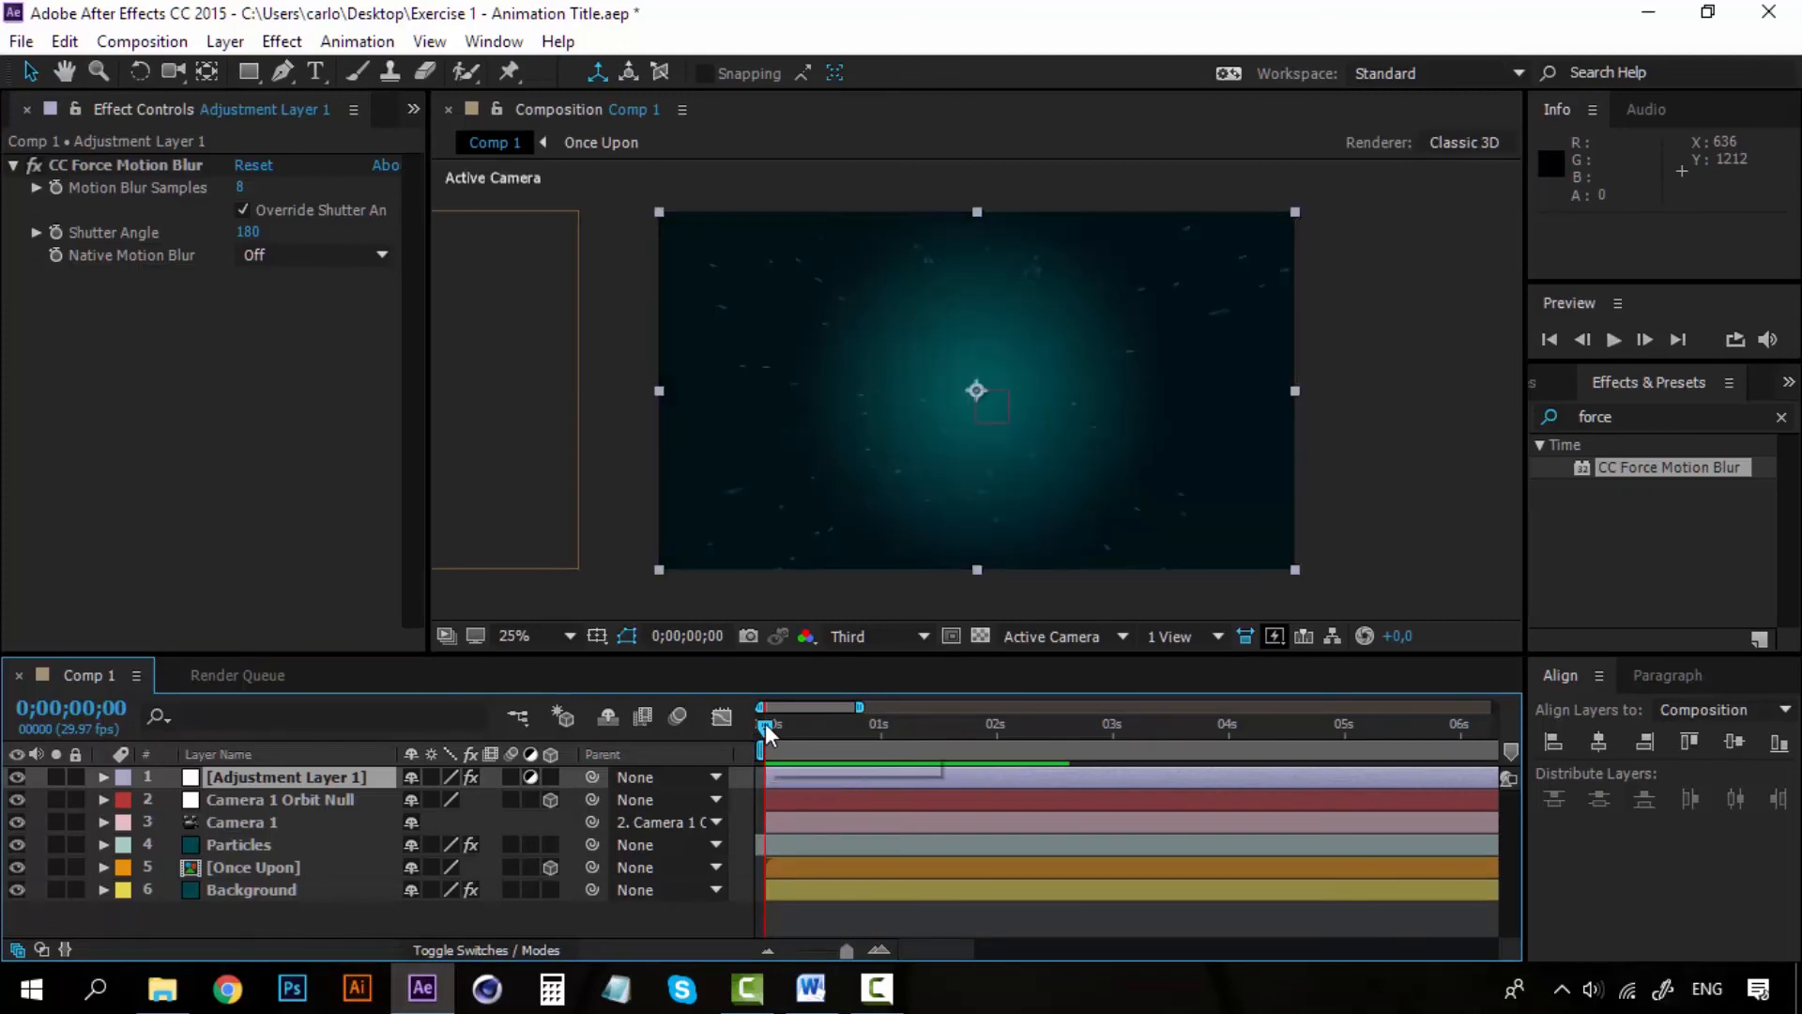
pyautogui.press('space')
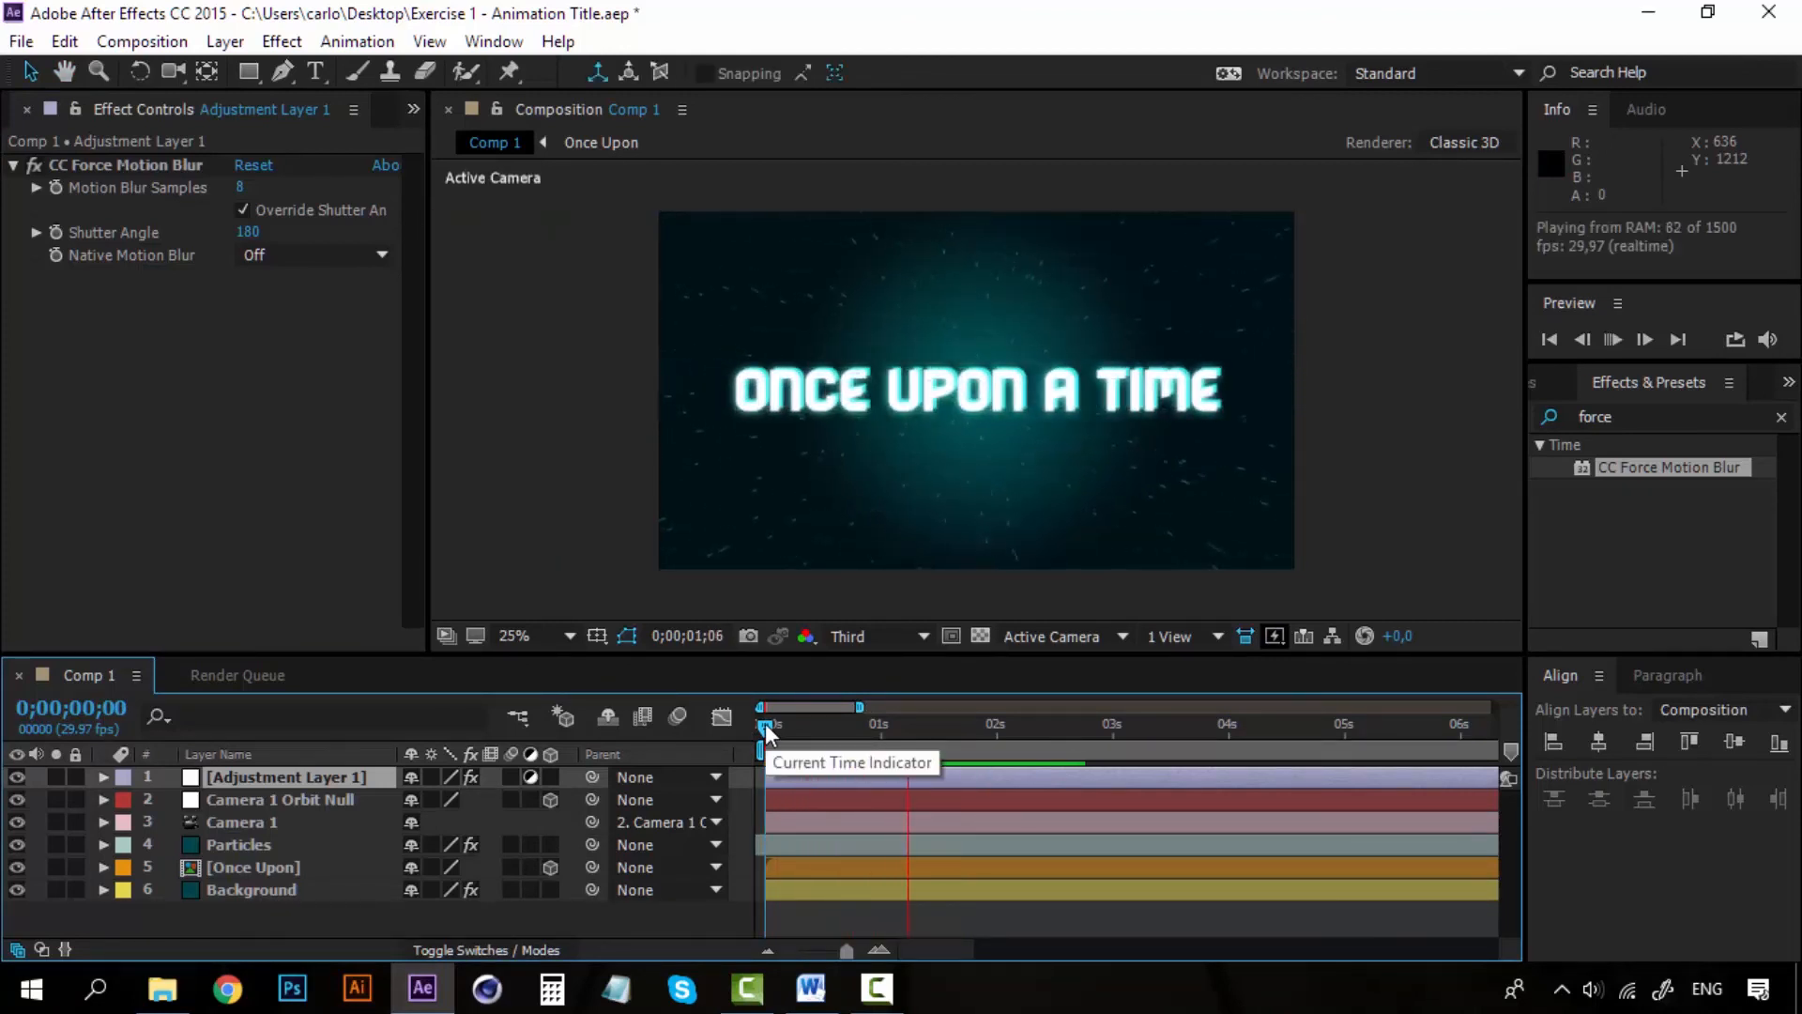
pyautogui.press('space')
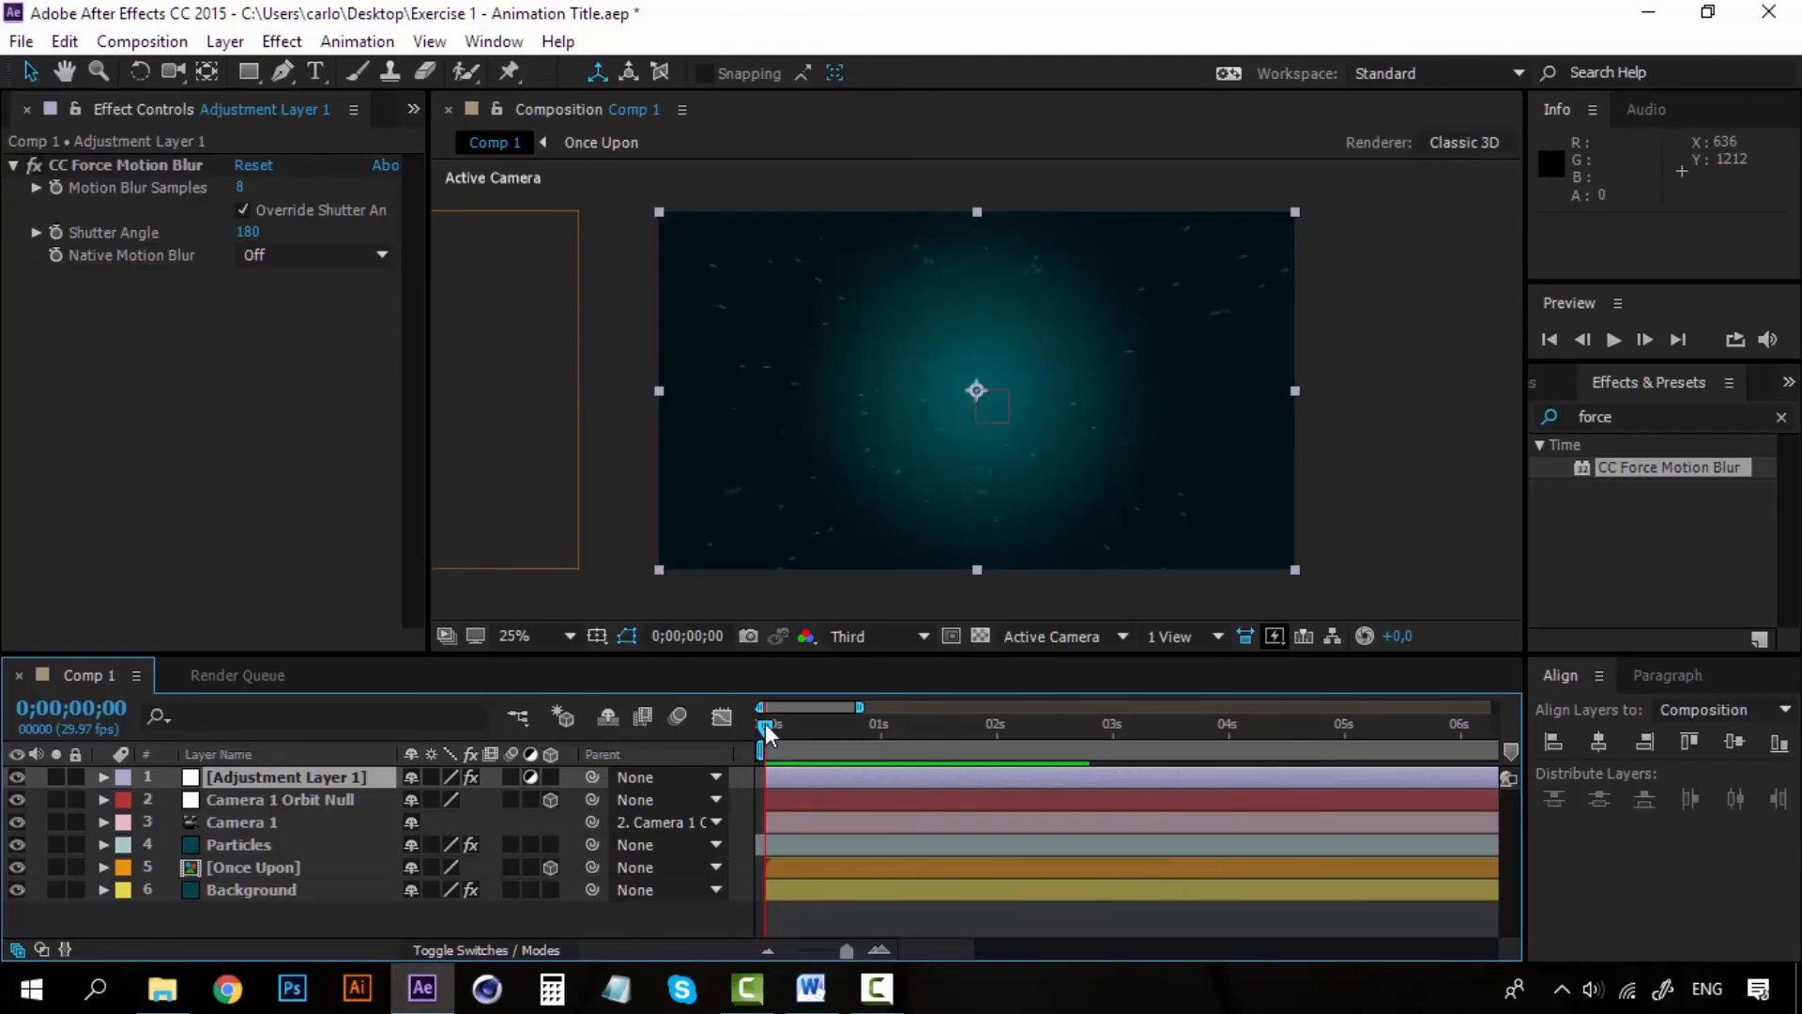
pyautogui.press('space')
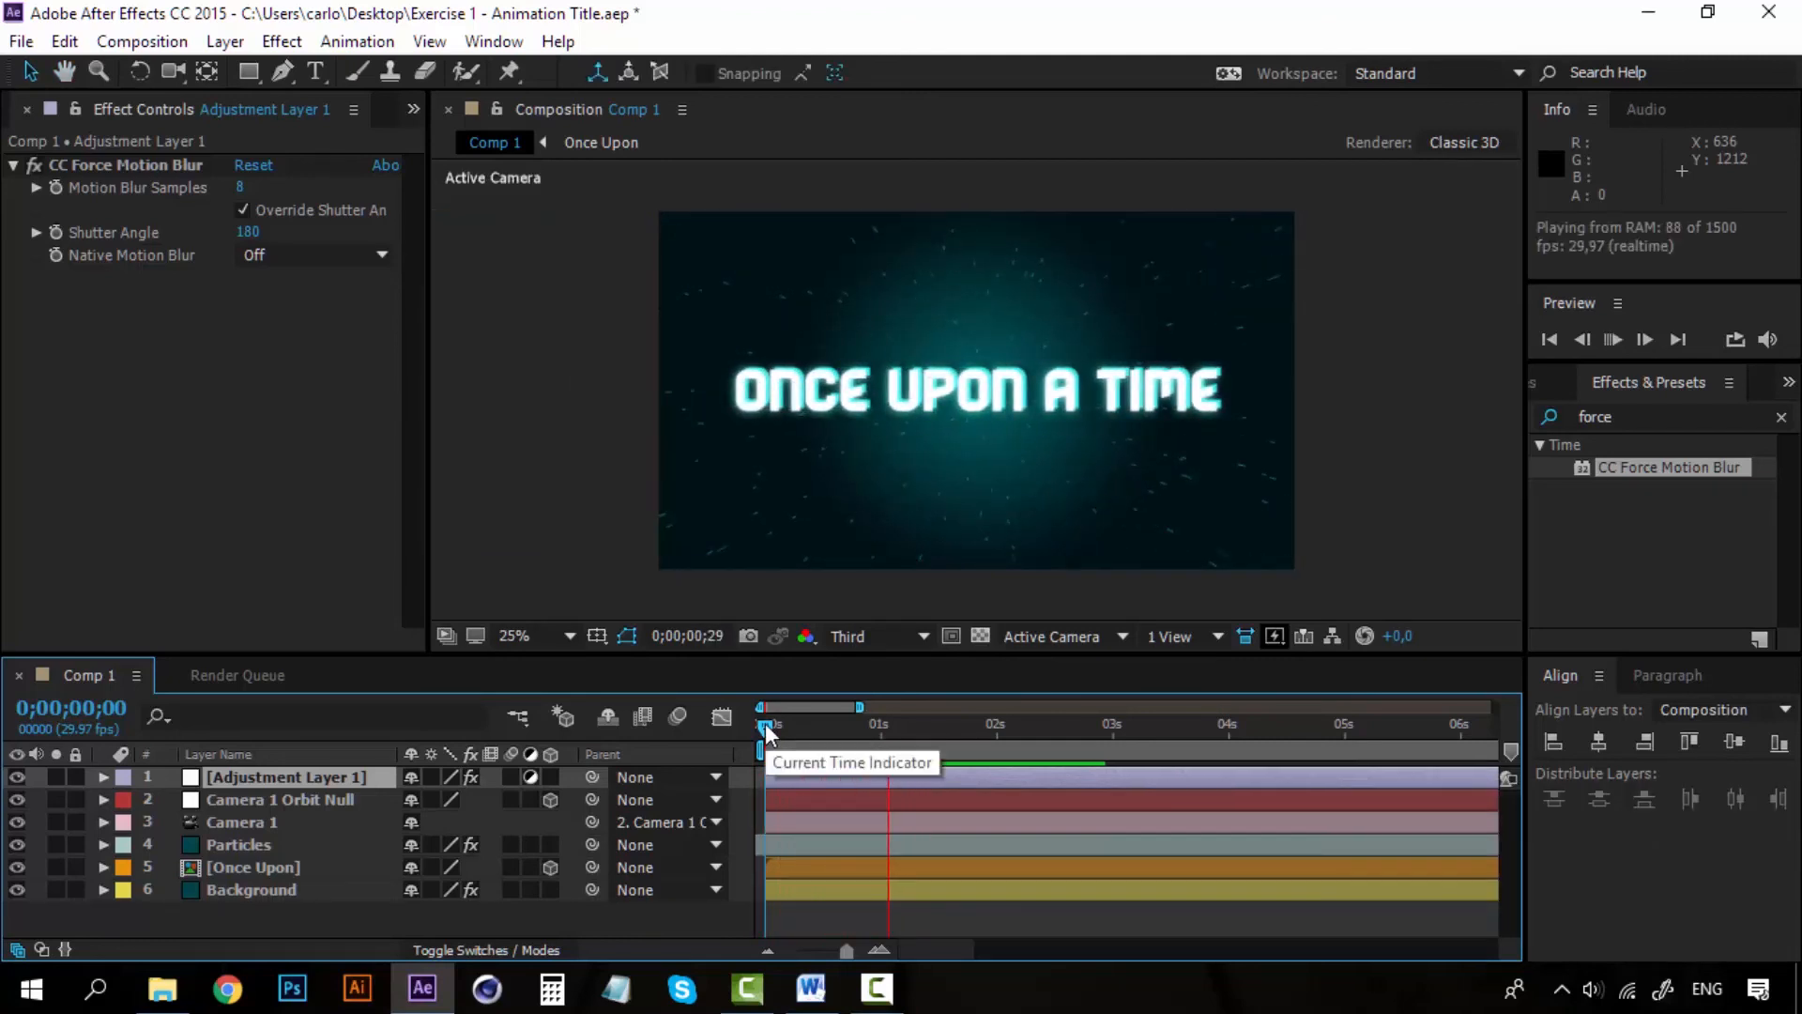
pyautogui.press('space')
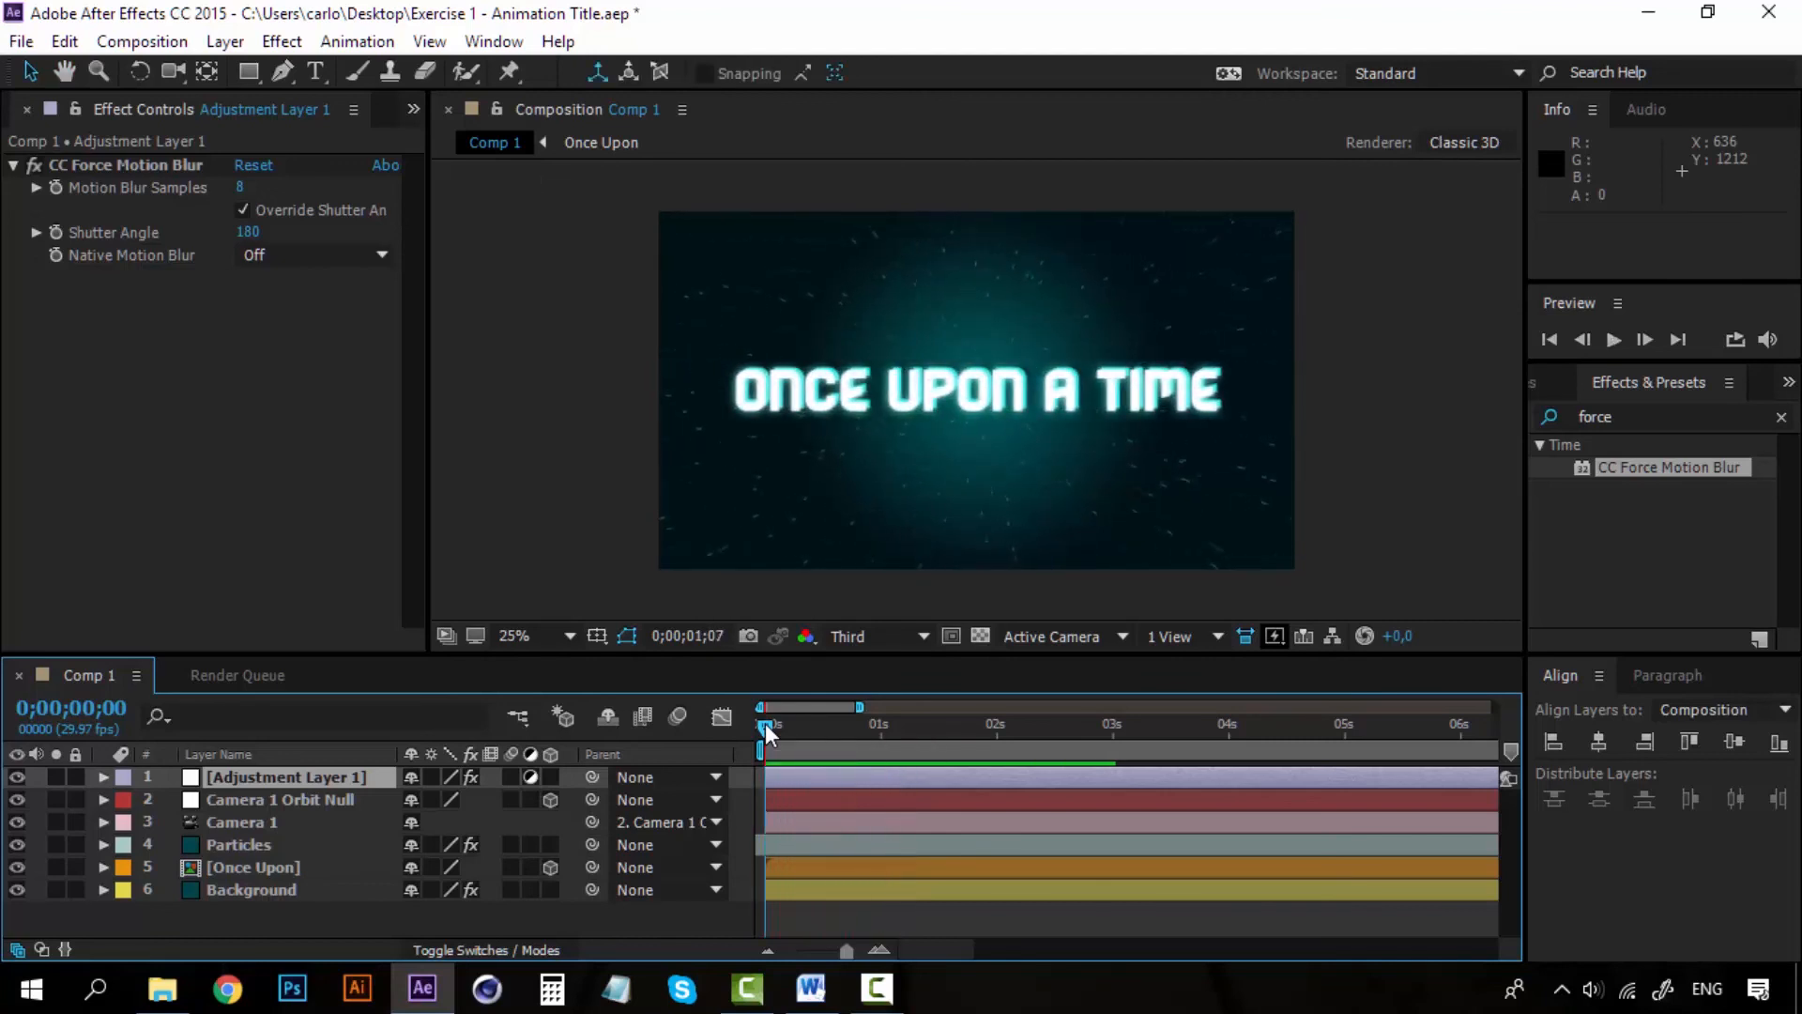
# - Move the current time to 0;00;01;06 and select the Camera 1 Orbit Null layer
pyautogui.moveTo(764, 723); pyautogui.dragTo(903, 725)
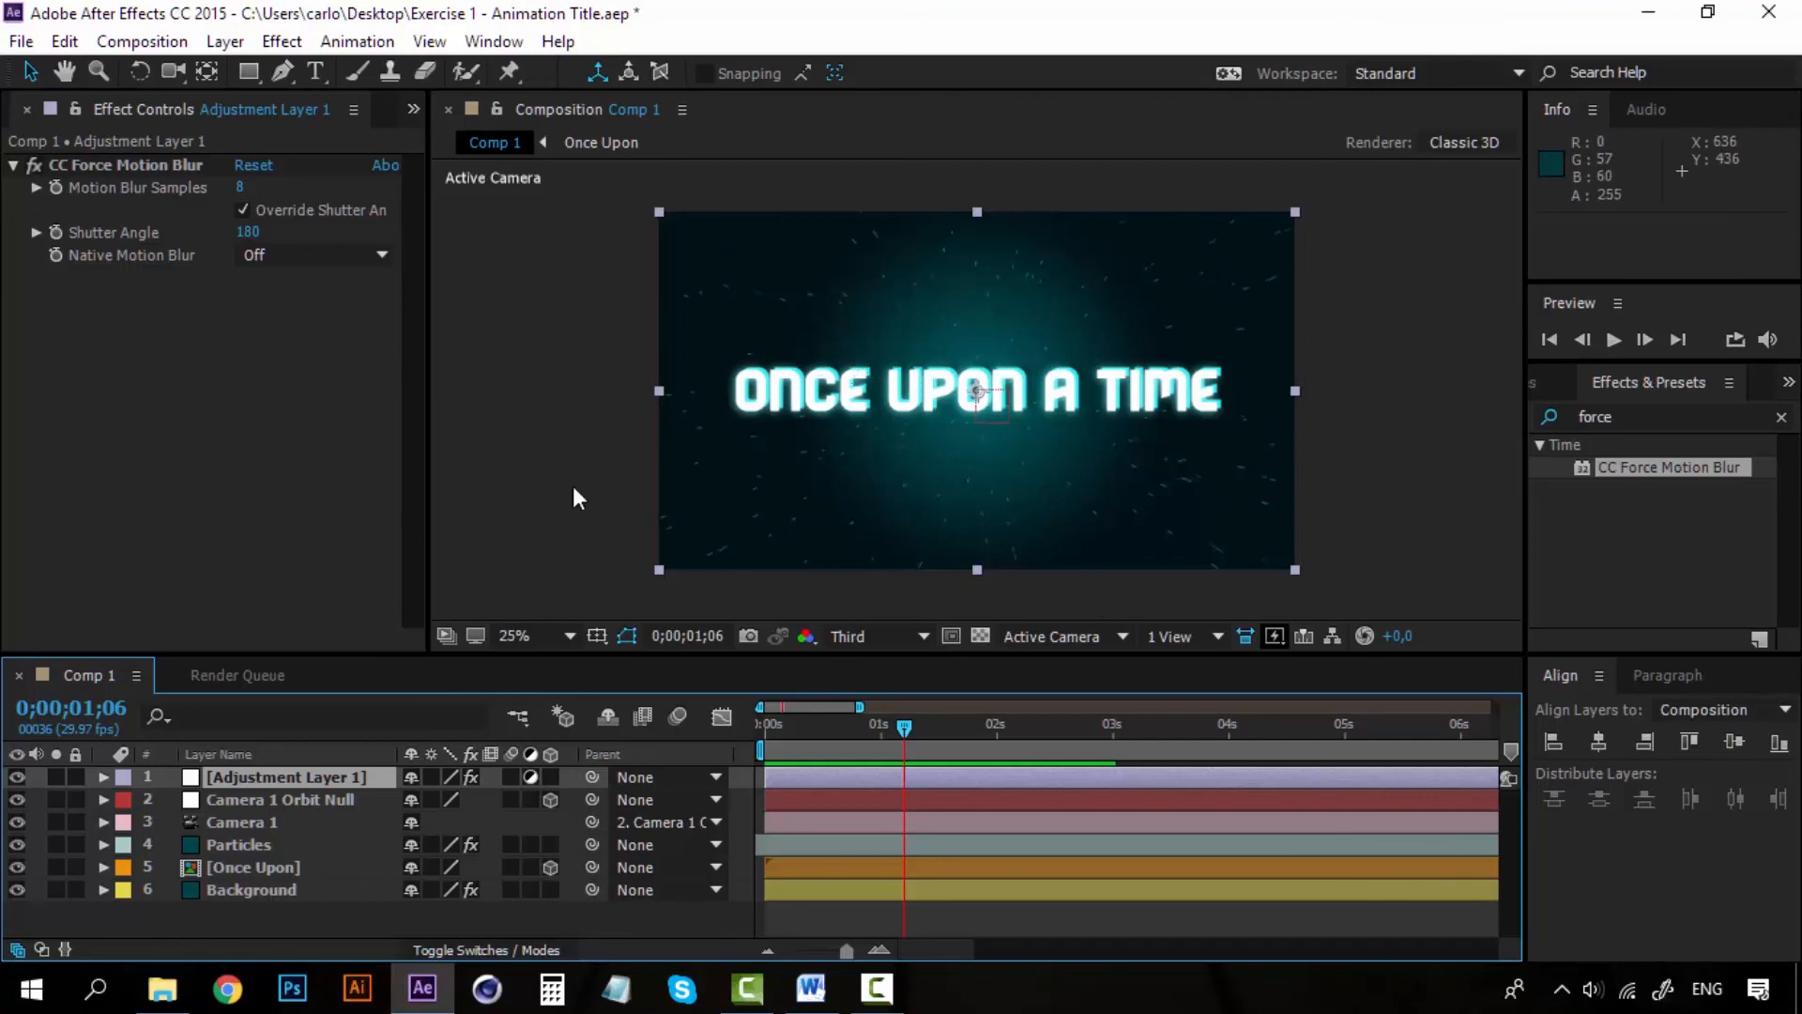
pyautogui.click(327, 796)
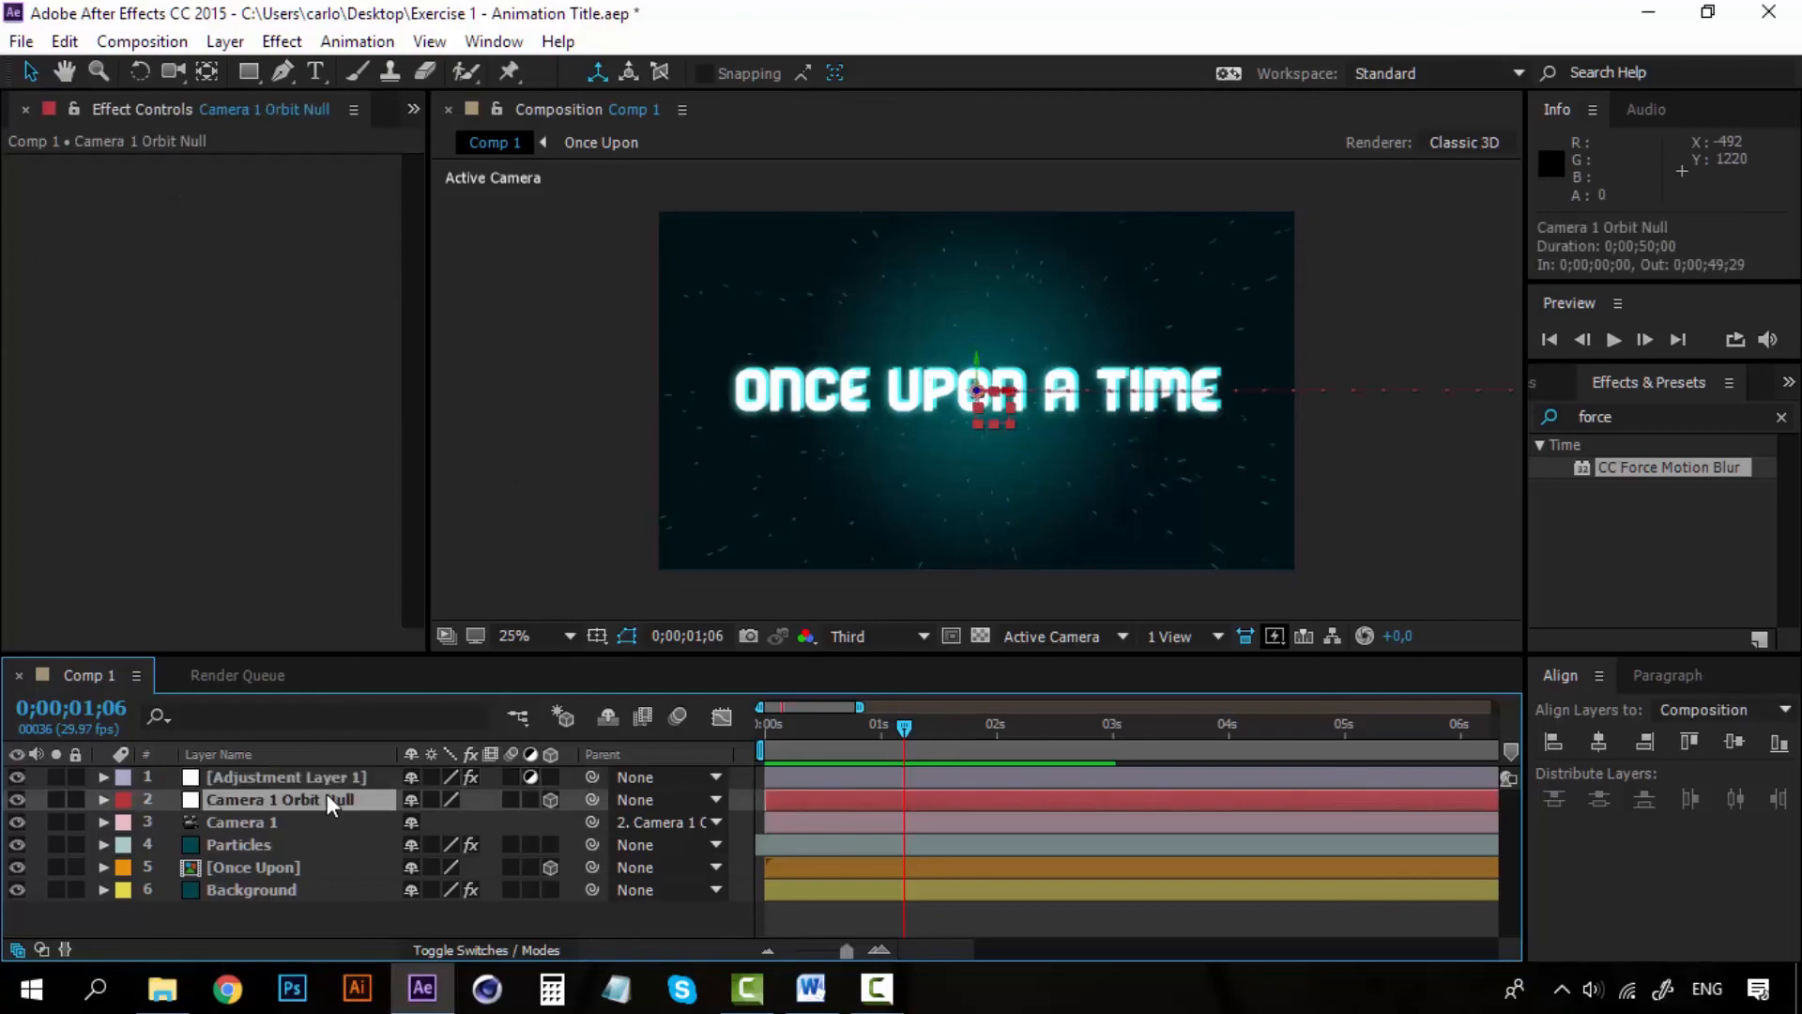